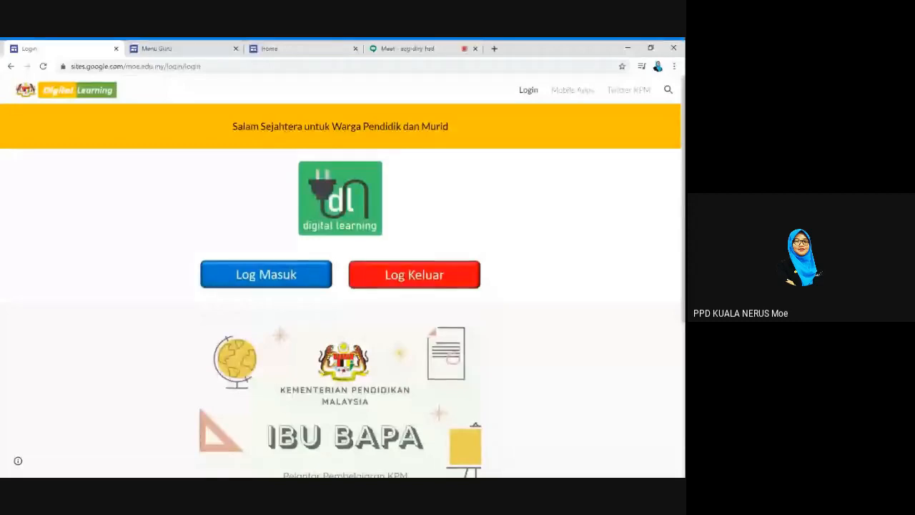
Start signing in to the Digital Learning site and turn on the webcam in the Meet call
left_click(299, 282)
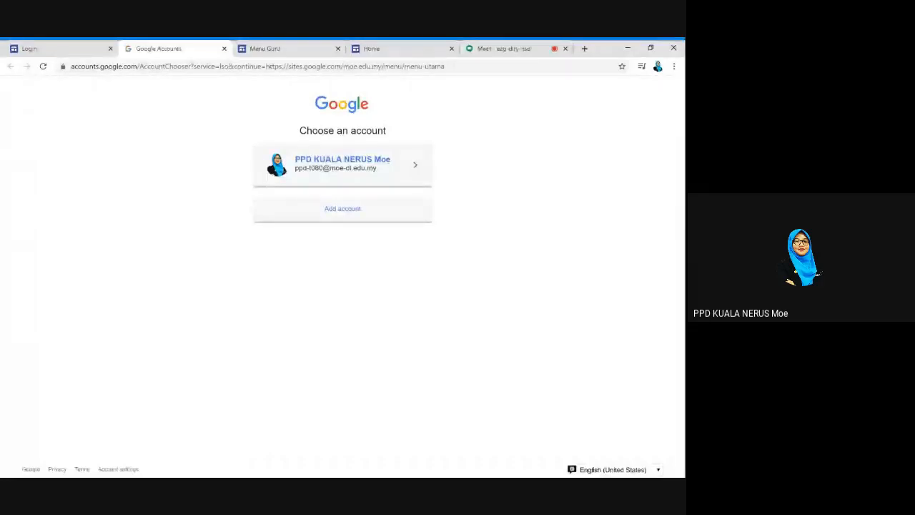
left_click(500, 50)
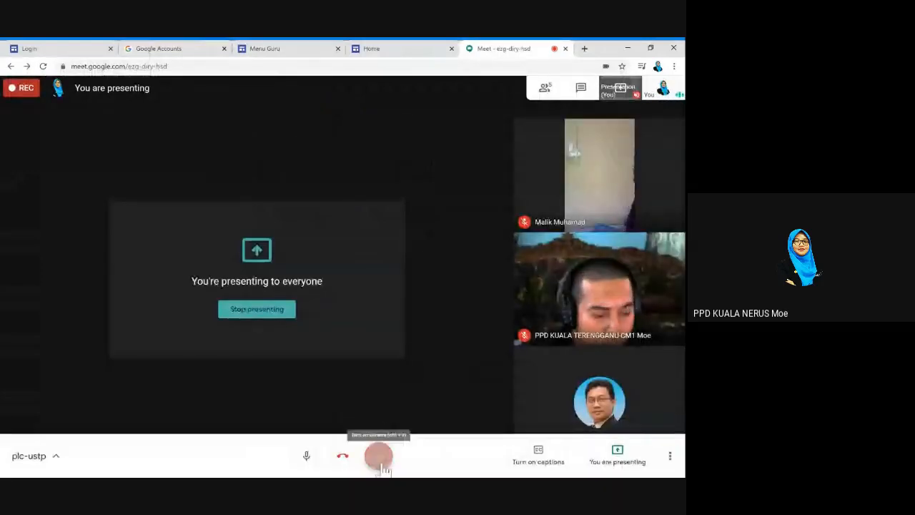
left_click(379, 457)
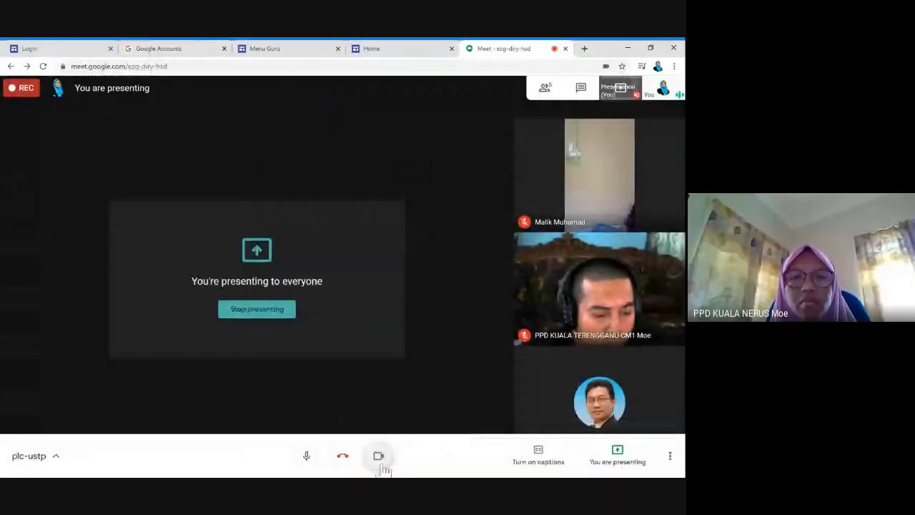
Sign in with the school Google account to reach the Menu Utama page
left_click(67, 48)
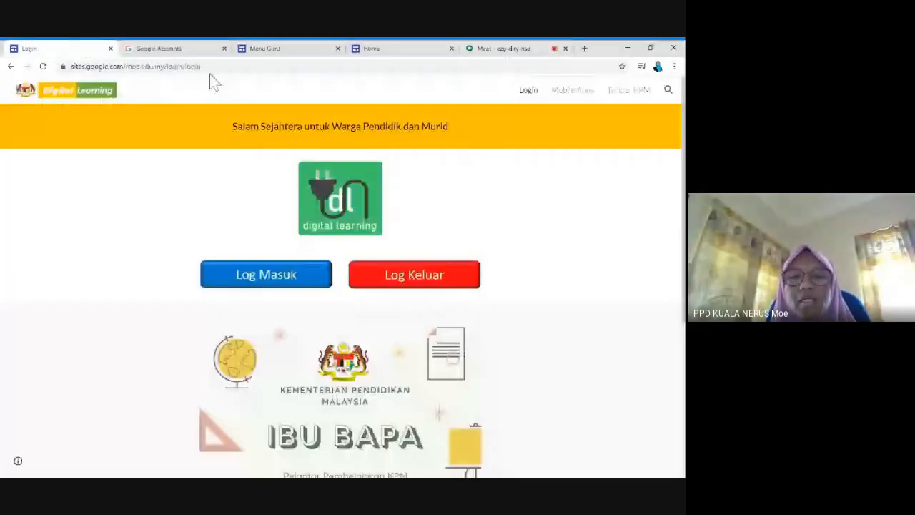
key("ctrl+Tab")
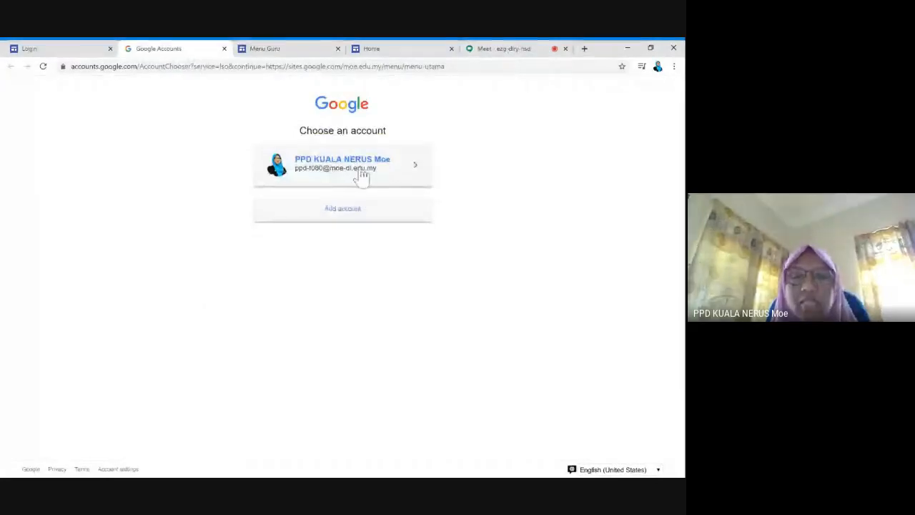
left_click(362, 175)
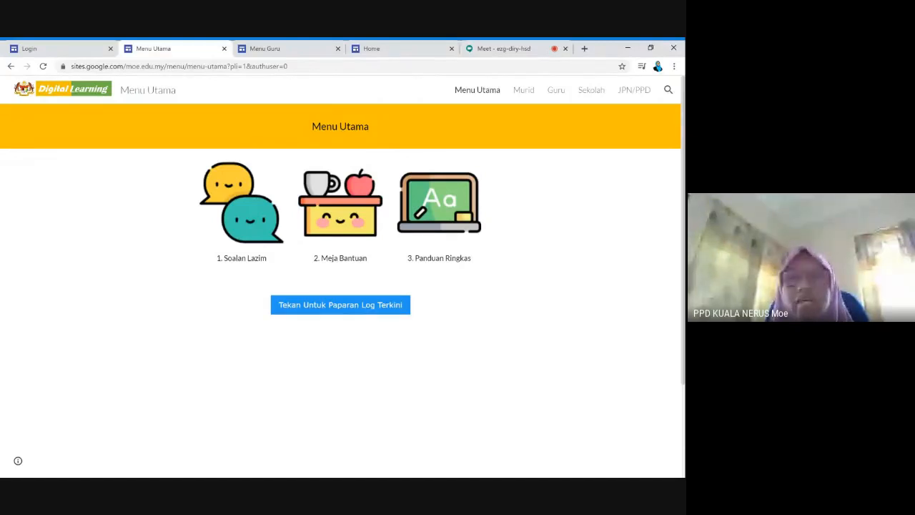
Open the Guru section and scroll through the eight Menu Guru teacher resources
left_click(559, 95)
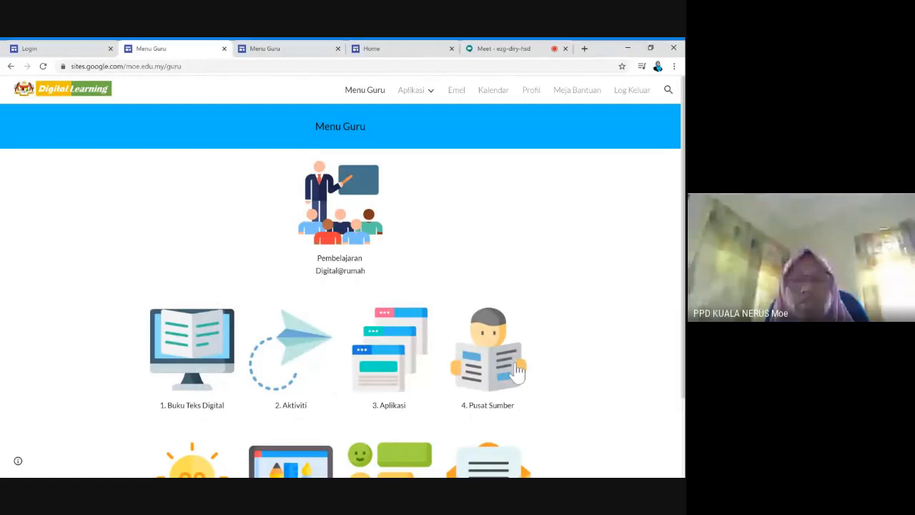
scroll(518, 371, "down", 1)
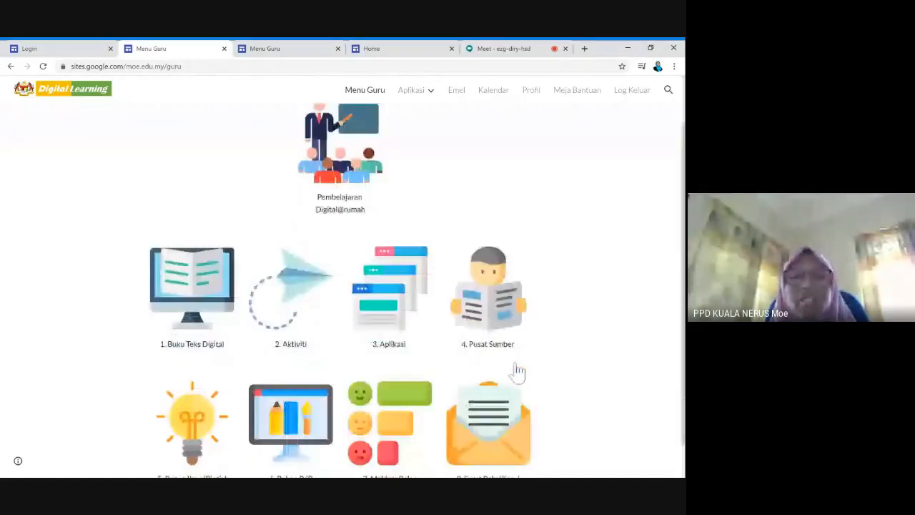
scroll(519, 370, "down", 1)
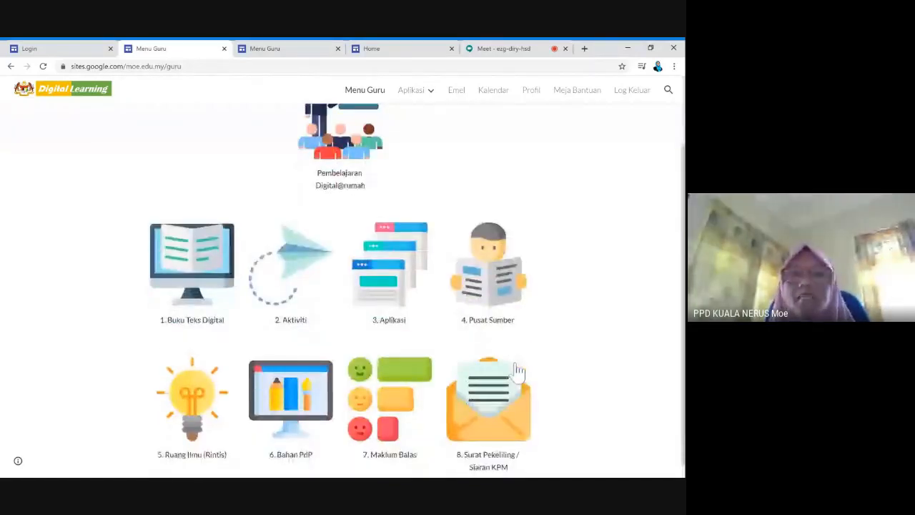
scroll(518, 370, "up", 1)
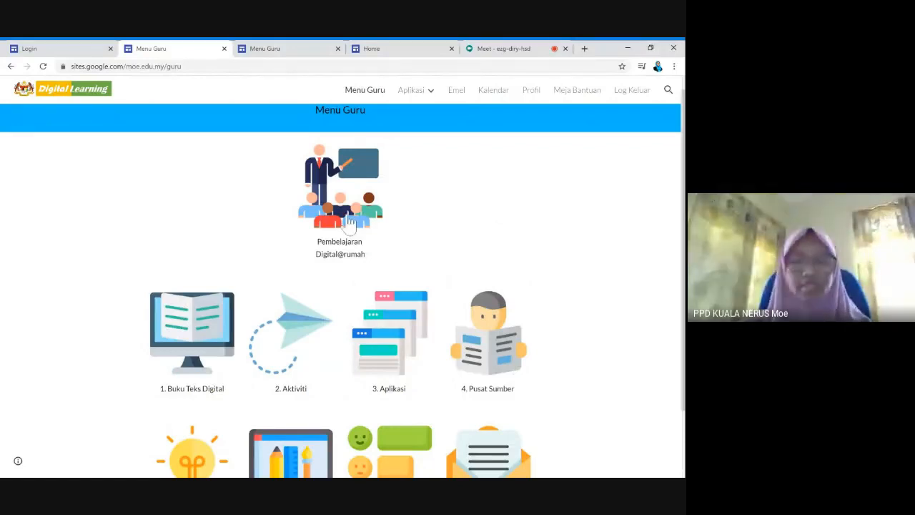
Open the 2. Aktiviti platforms page, check the Meet call, then move to the Home apps page
left_click(288, 352)
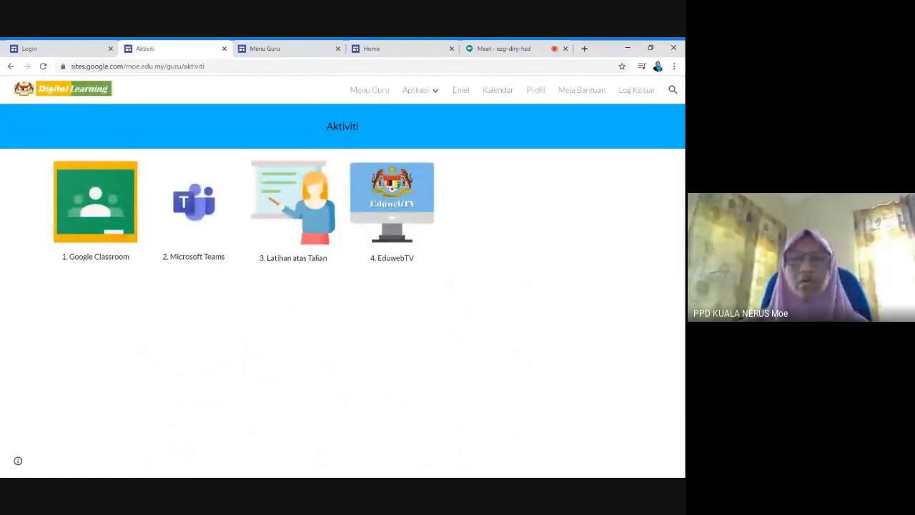
left_click(489, 53)
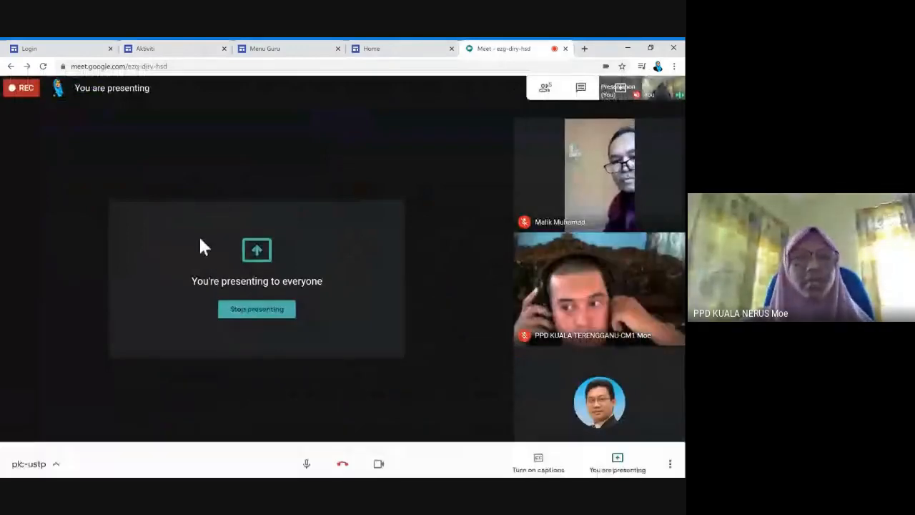
left_click(280, 50)
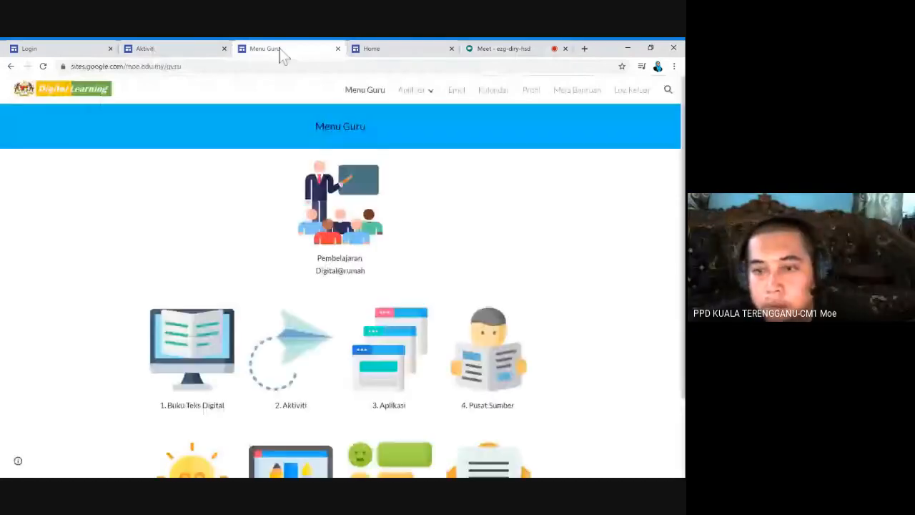
left_click(382, 54)
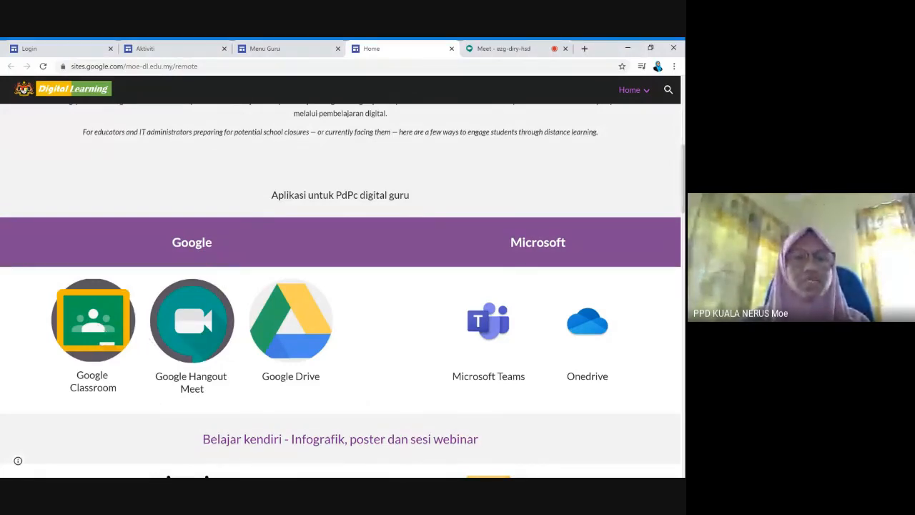
Open Google Classroom from the Home apps page to view the six existing classes
left_click(282, 51)
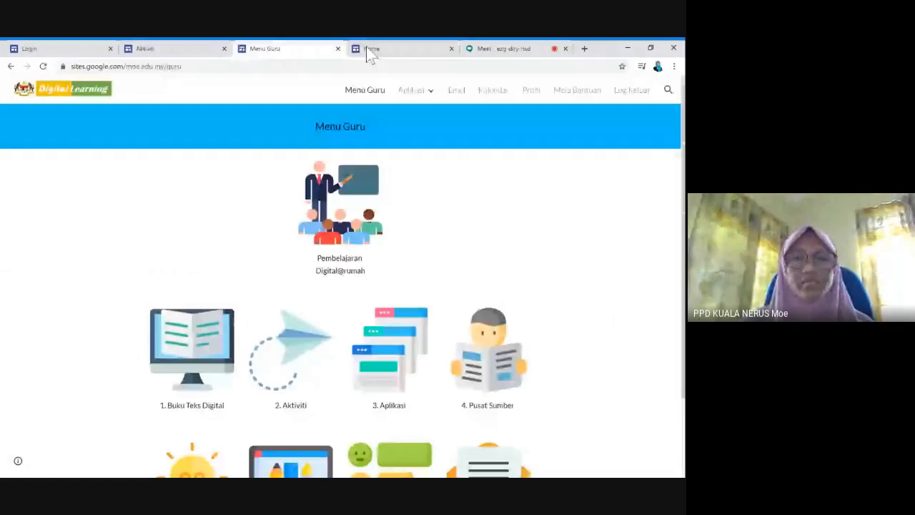
left_click(368, 52)
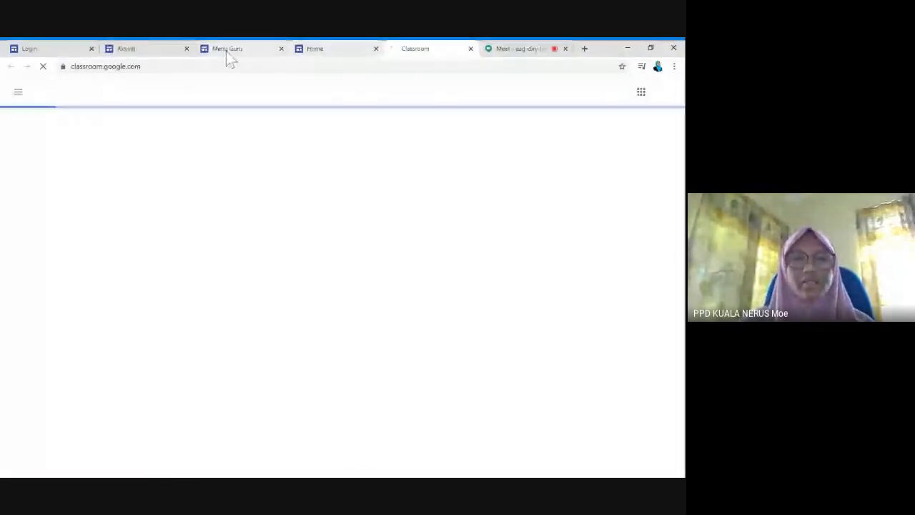
left_click(227, 52)
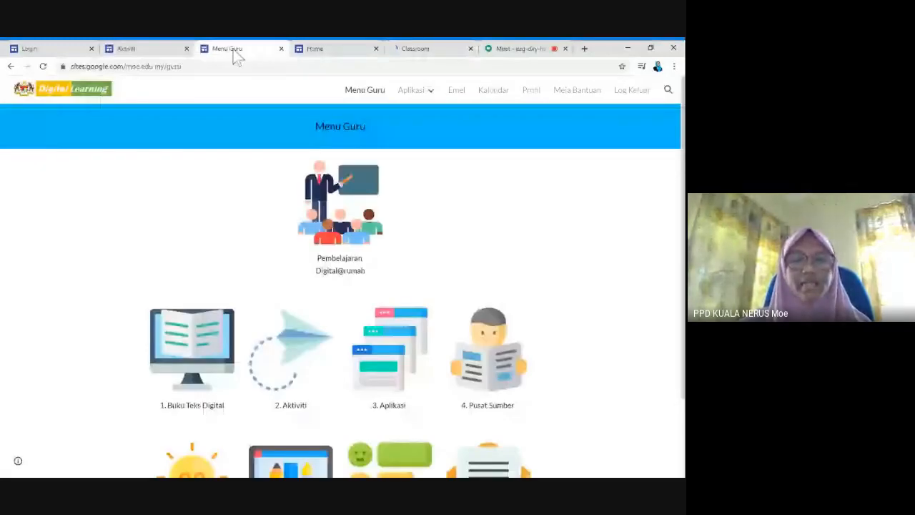
left_click(327, 50)
left_click(419, 50)
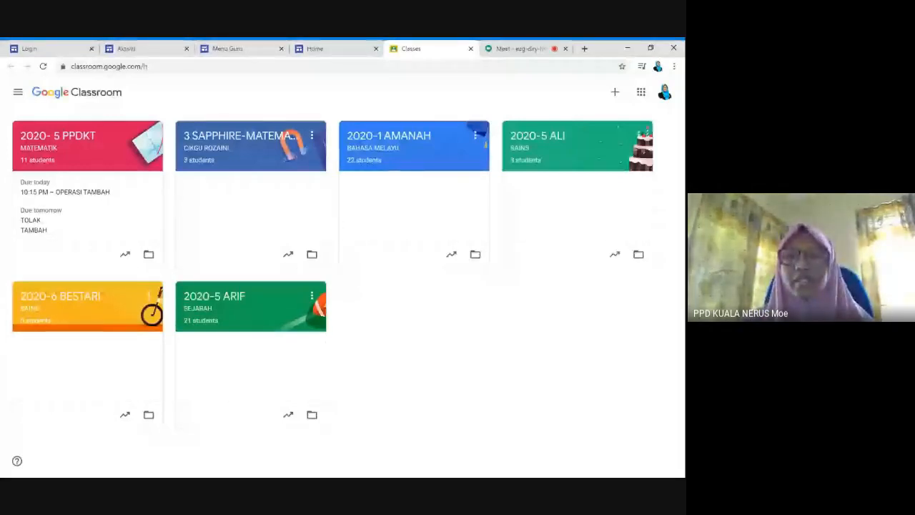
Archive the 2020-6 BESTARI class from its card's options menu
left_click(615, 93)
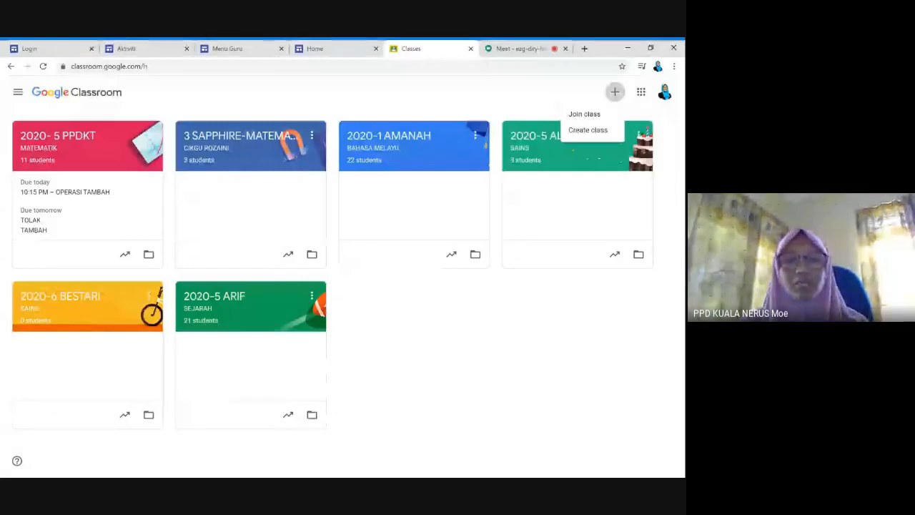
left_click(478, 313)
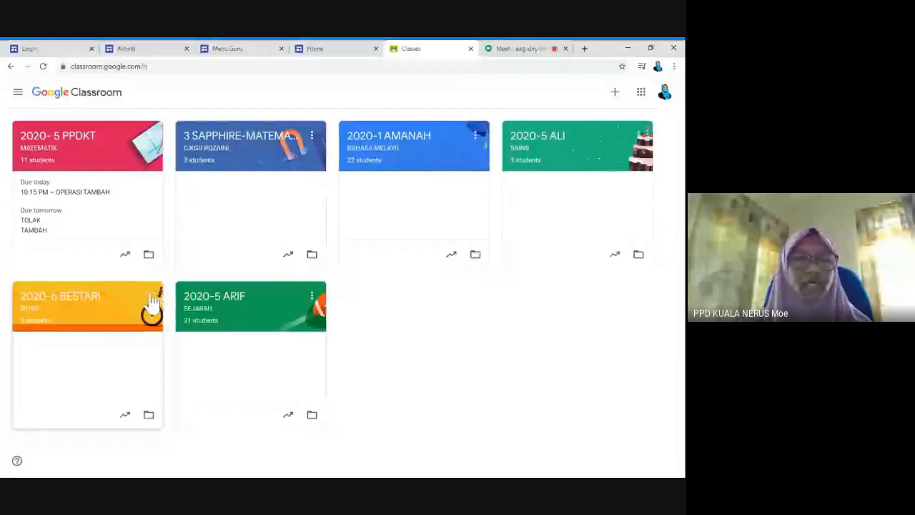
left_click(153, 299)
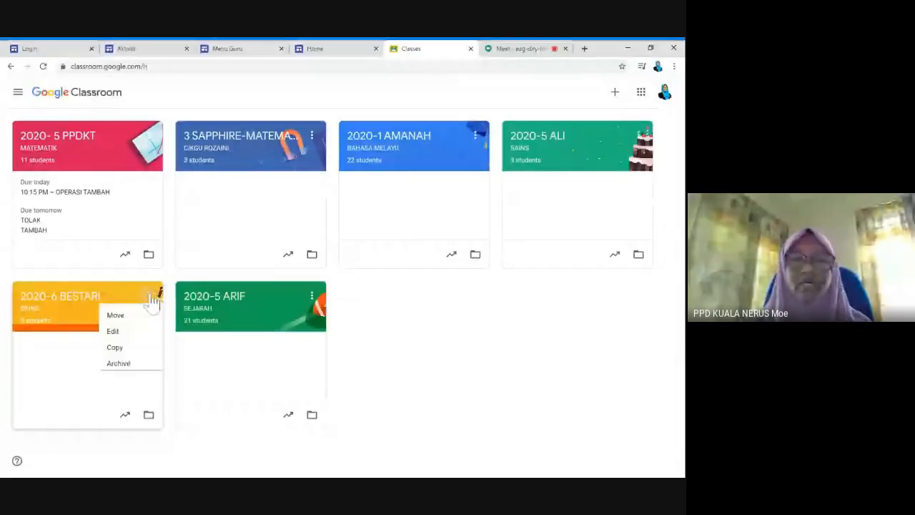
left_click(142, 367)
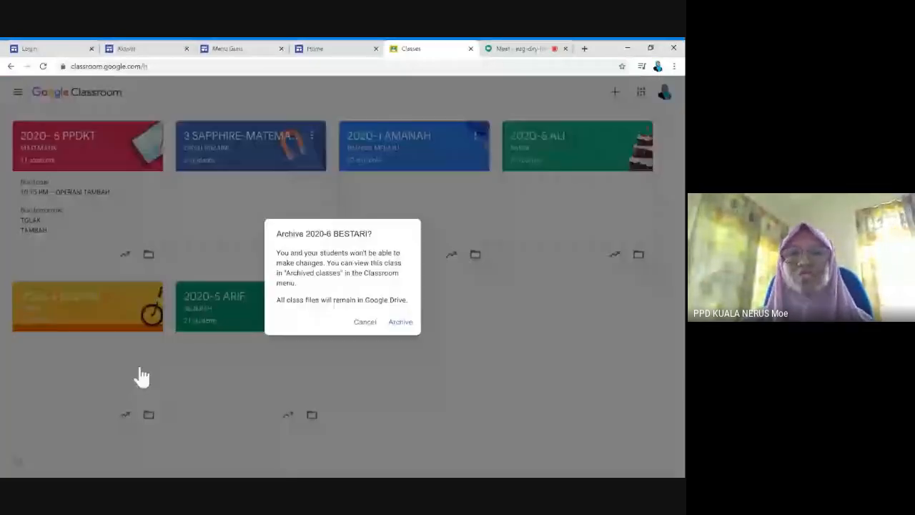
left_click(405, 324)
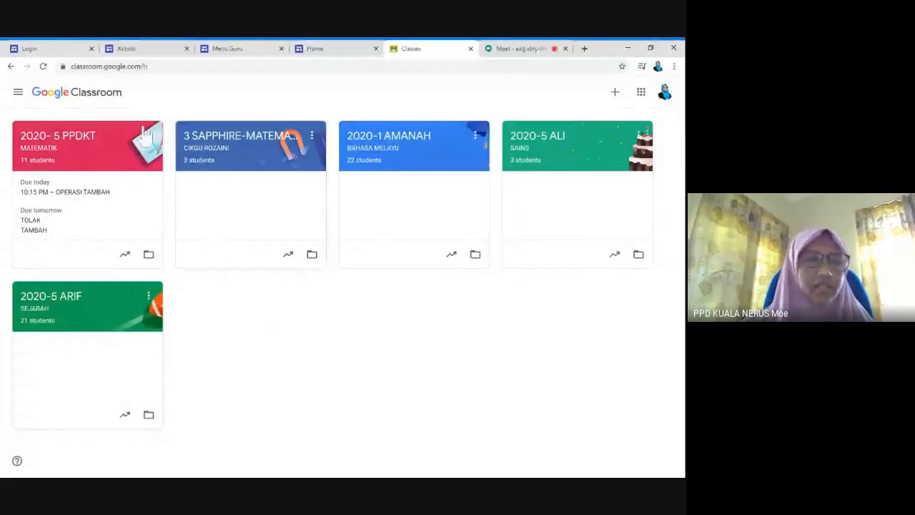
Permanently delete 2020-6 BESTARI from Archived classes, then go back to the active Classes list
left_click(18, 95)
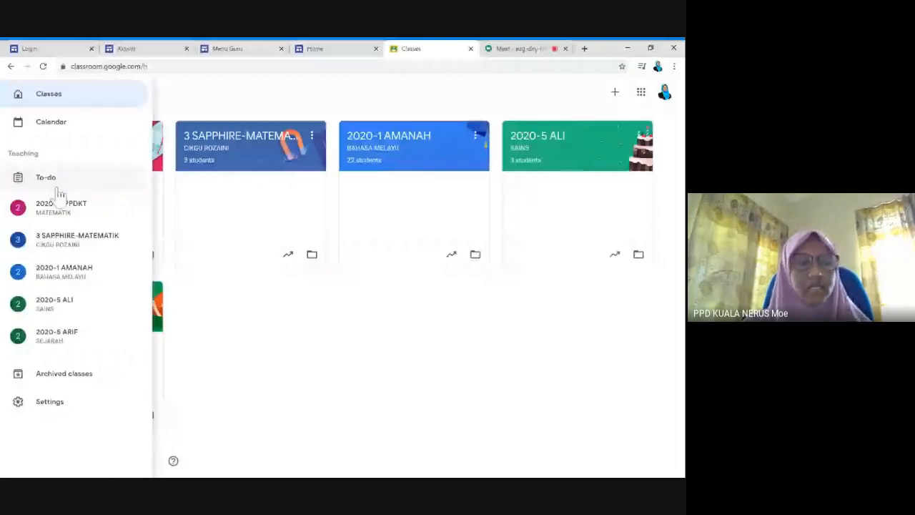
left_click(94, 379)
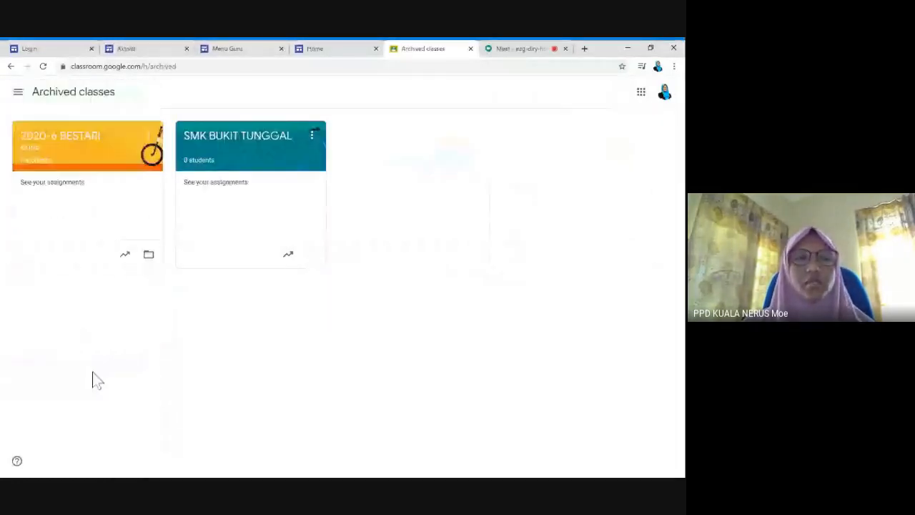
left_click(151, 137)
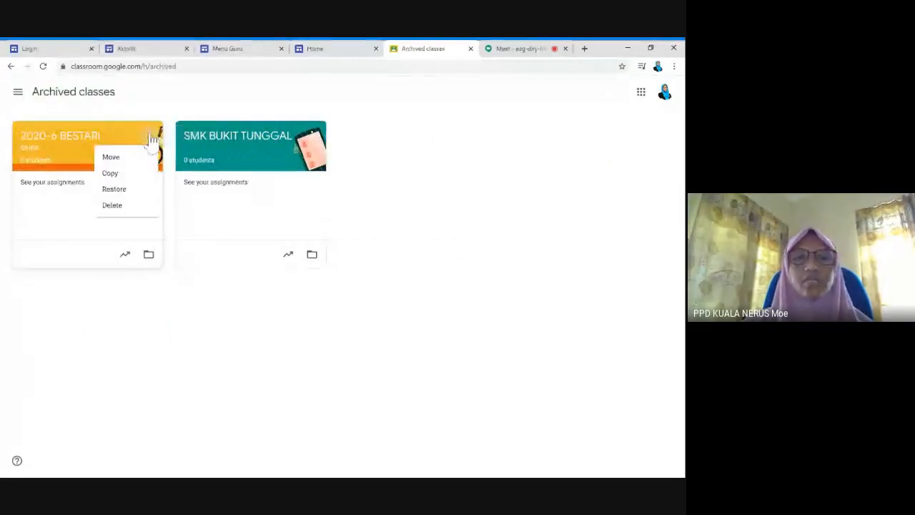
left_click(121, 208)
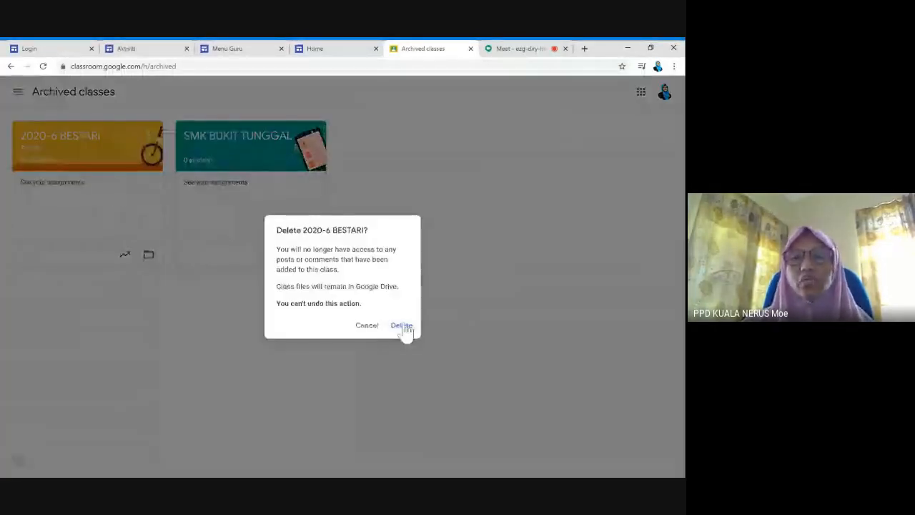
left_click(400, 325)
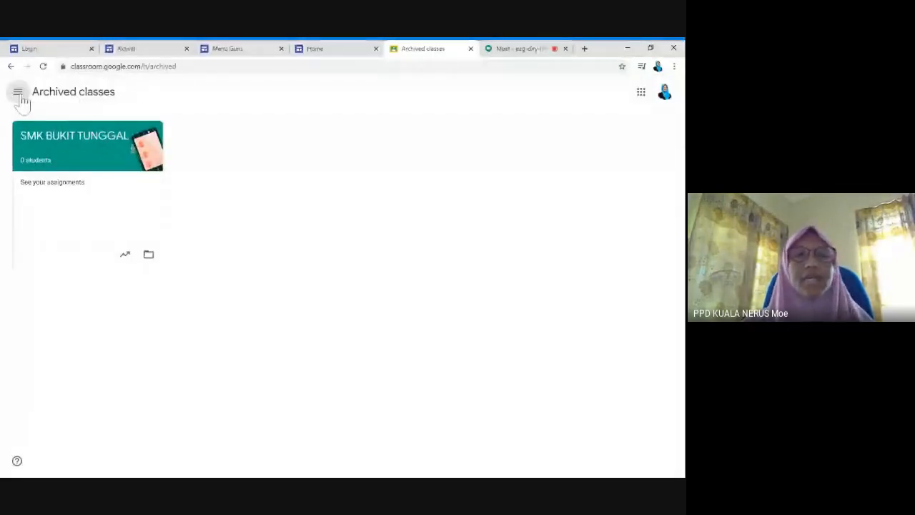
left_click(20, 95)
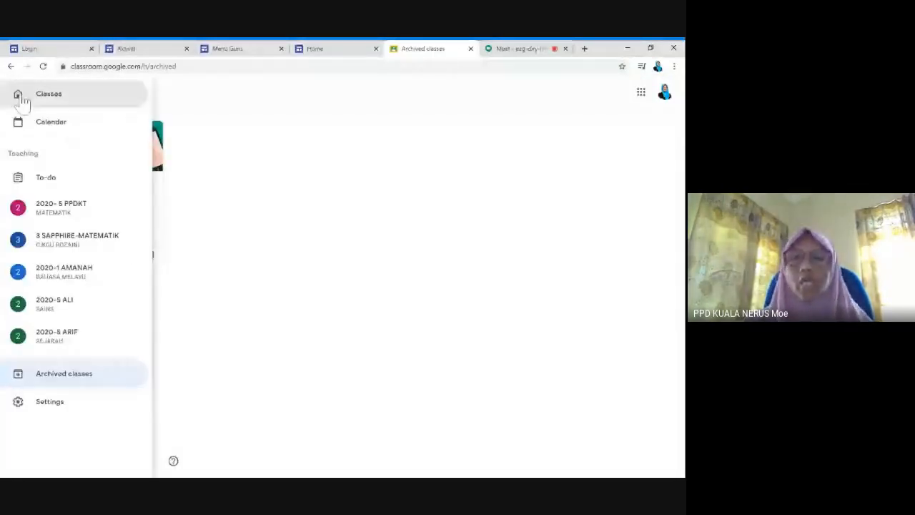
left_click(23, 100)
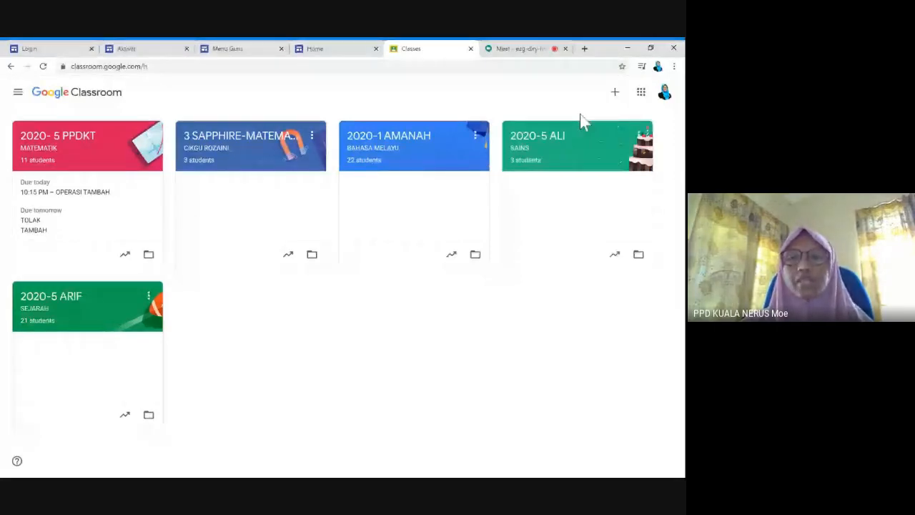
Bring up the Create class form, then cancel it without creating anything
left_click(615, 95)
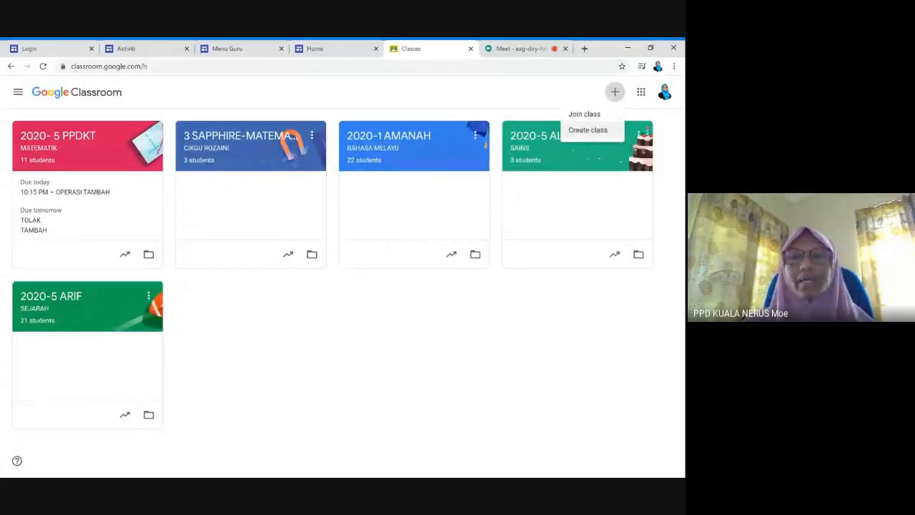
left_click(593, 136)
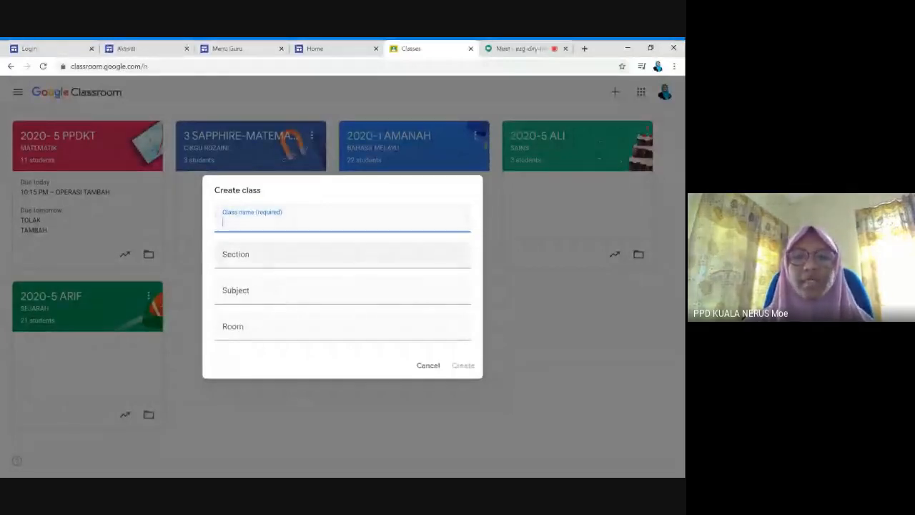
left_click(265, 259)
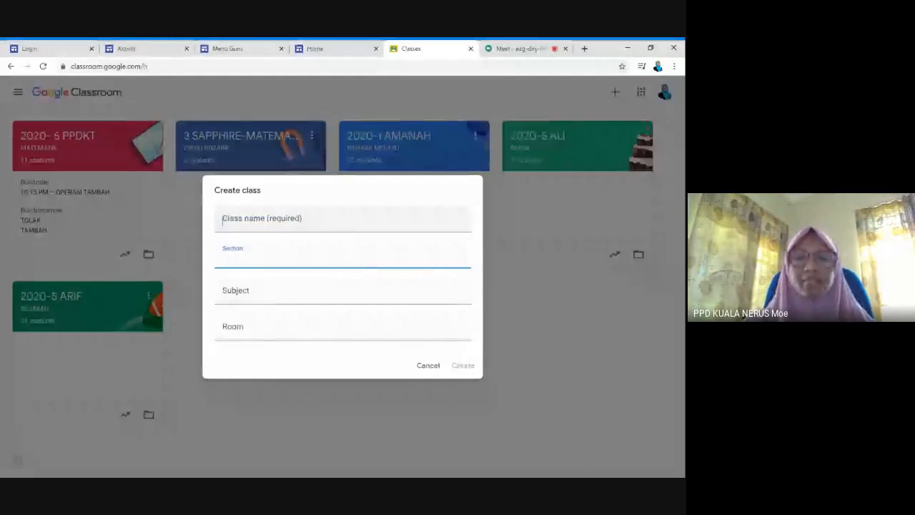
key("shift+Tab")
left_click(266, 257)
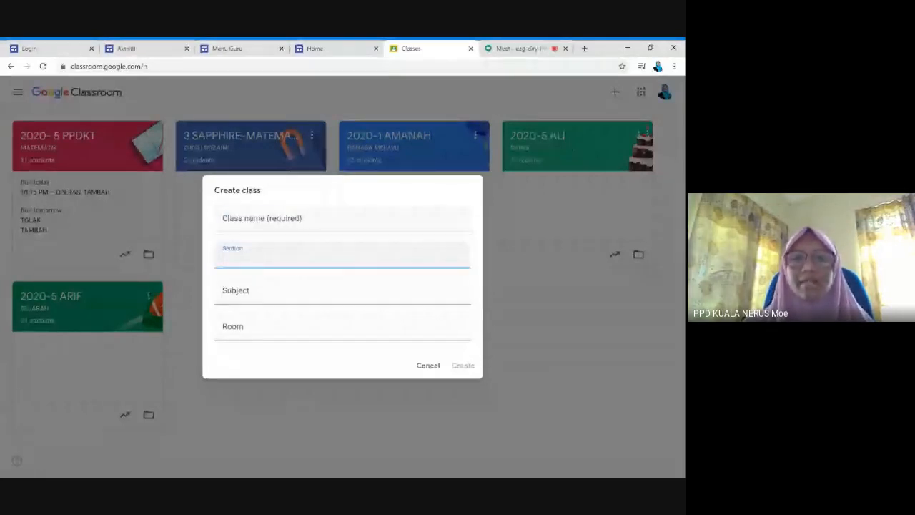
left_click(429, 367)
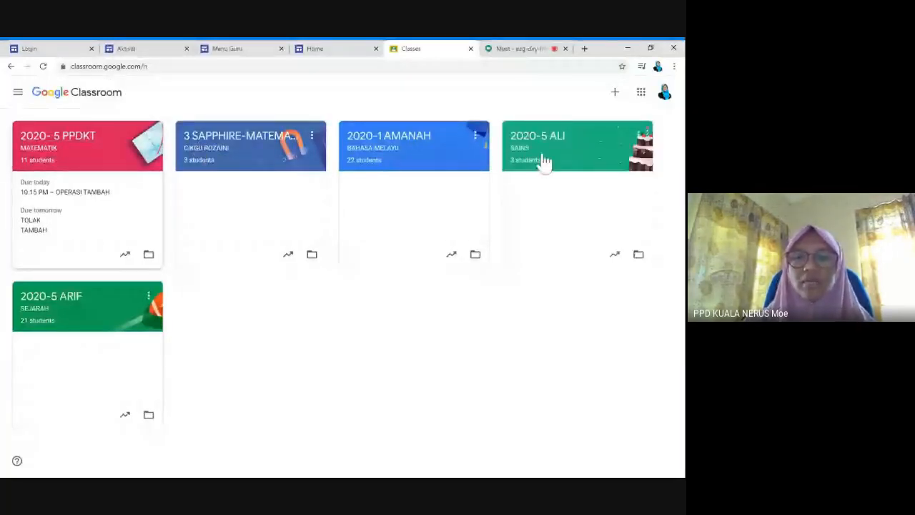
Create the class 'USTP PPDKT PPDKN' with section 'MATEMATIK'
left_click(614, 92)
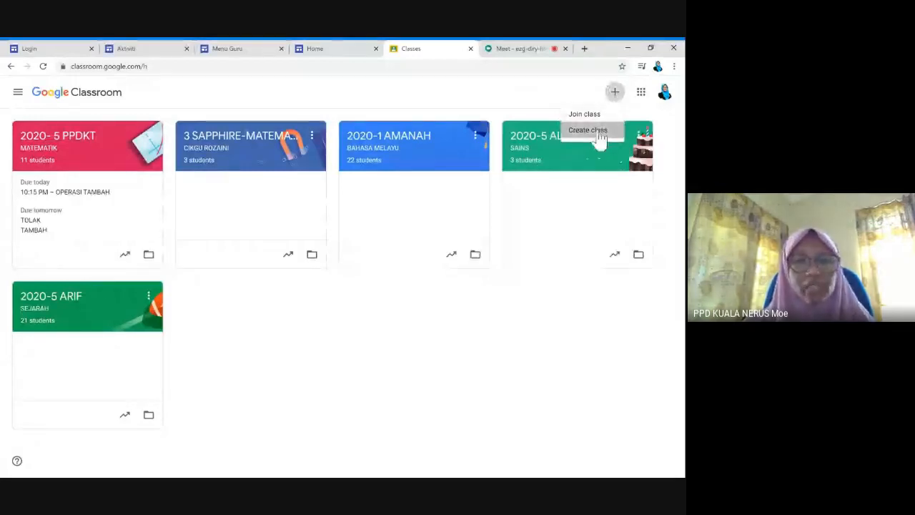
left_click(597, 133)
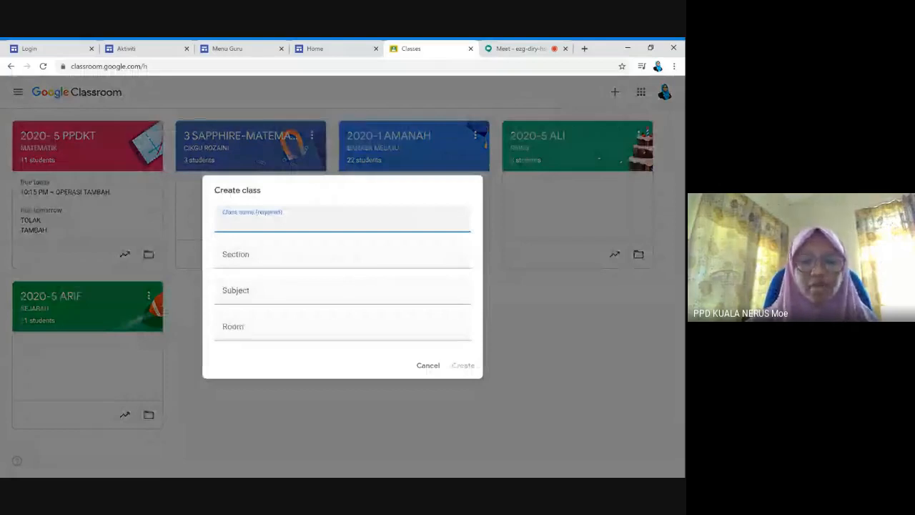
type("us")
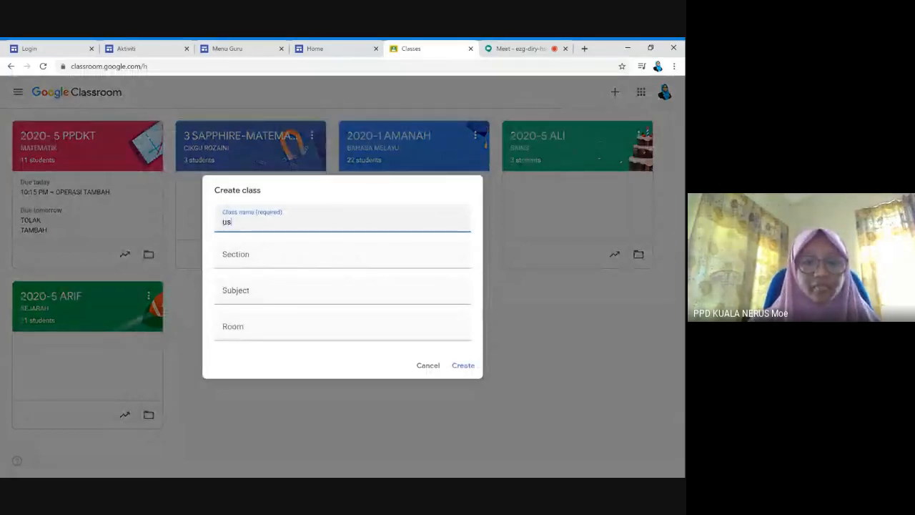
key("BackSpace")
key("BackSpace")
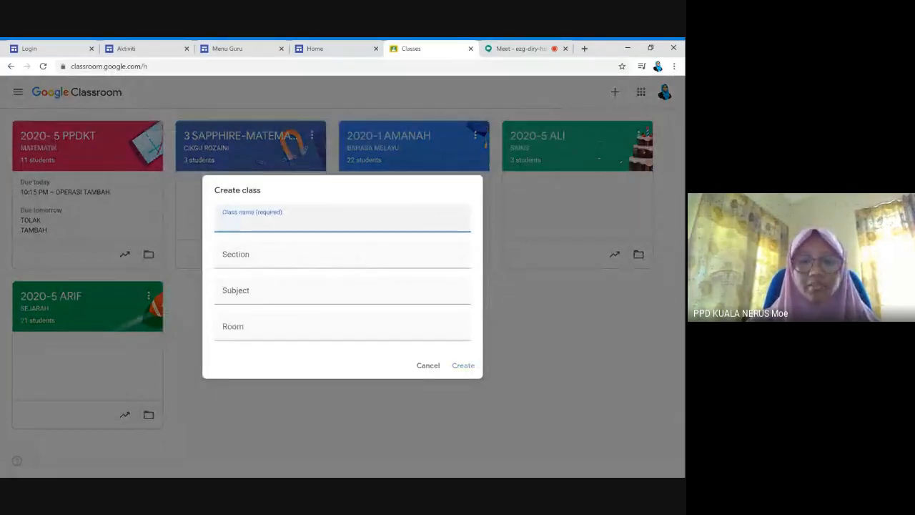
type("USTP PP")
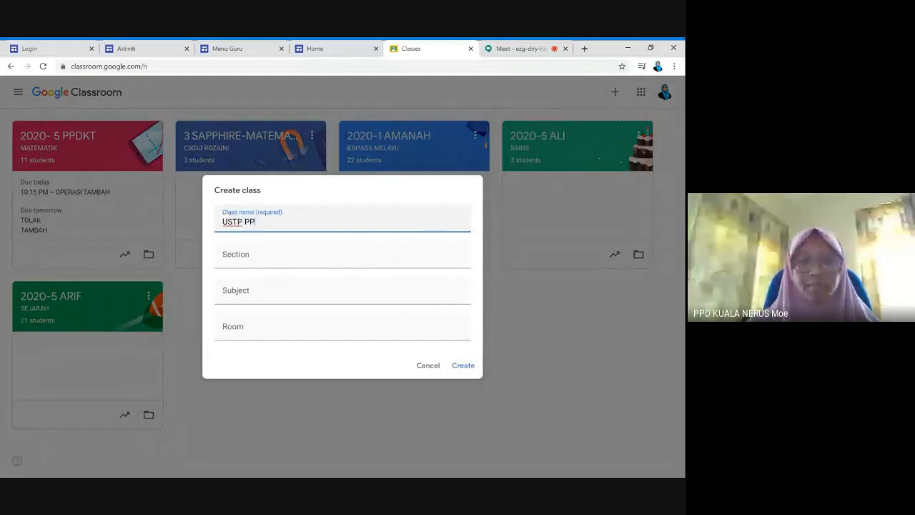
type("DK")
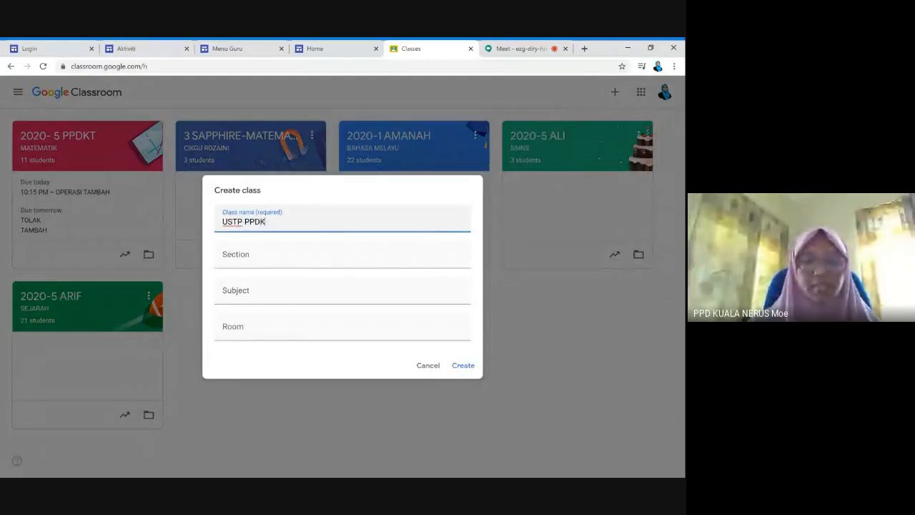
type("T PPDKN")
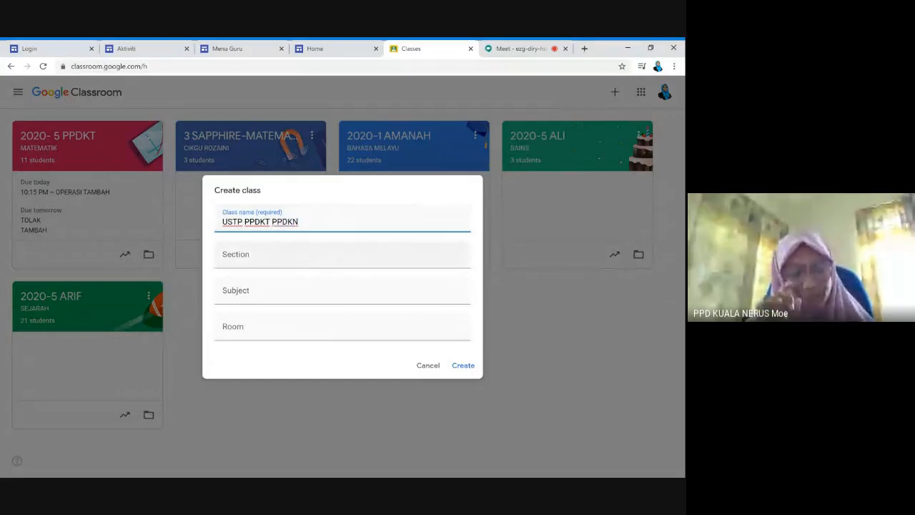
left_click(342, 258)
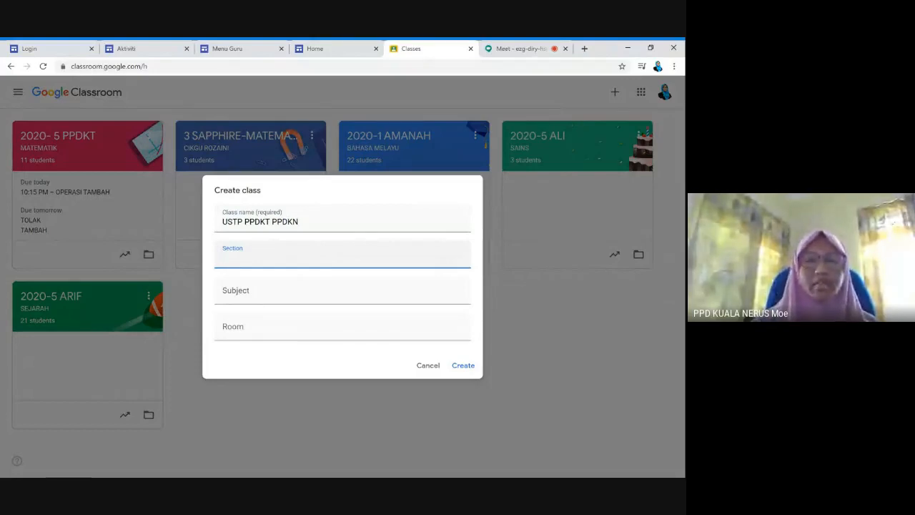
type("MATEA")
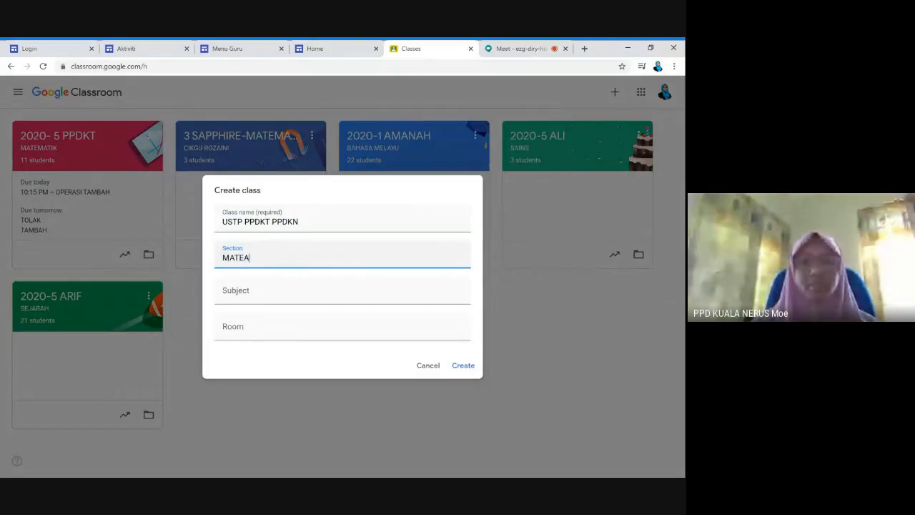
key("BackSpace")
type("MATIK")
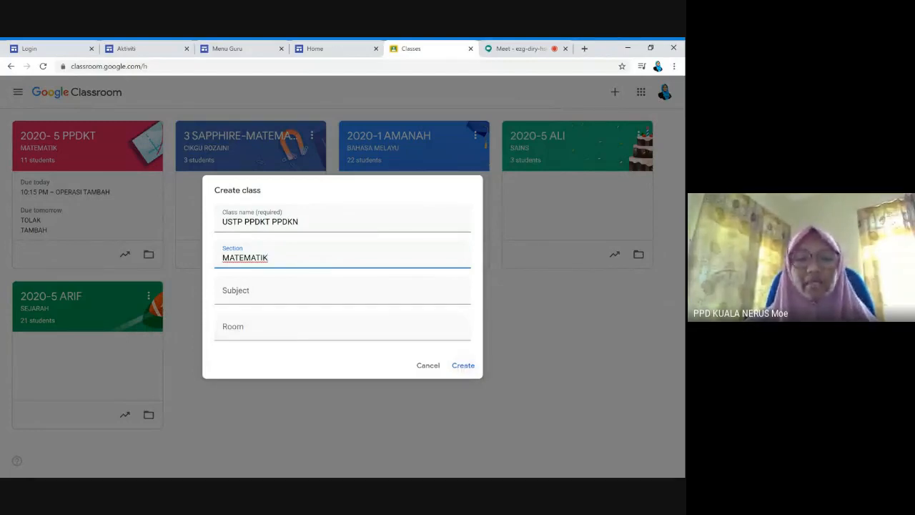
left_click(462, 366)
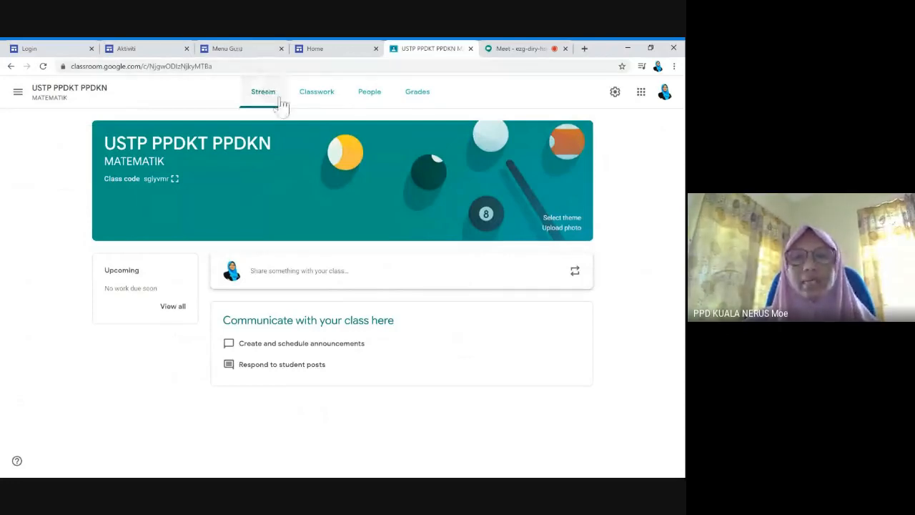
View the new class's Classwork, People and Grades pages, then start an announcement on Stream
left_click(319, 93)
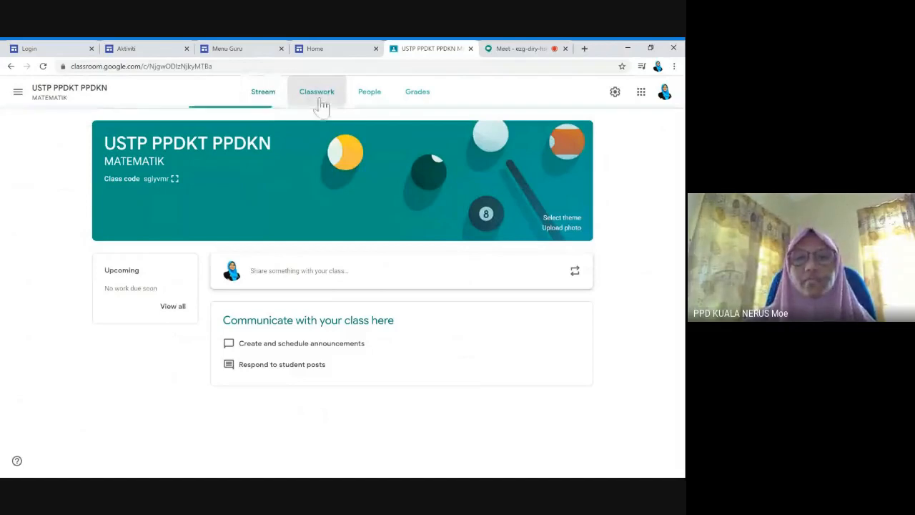
left_click(378, 106)
left_click(419, 101)
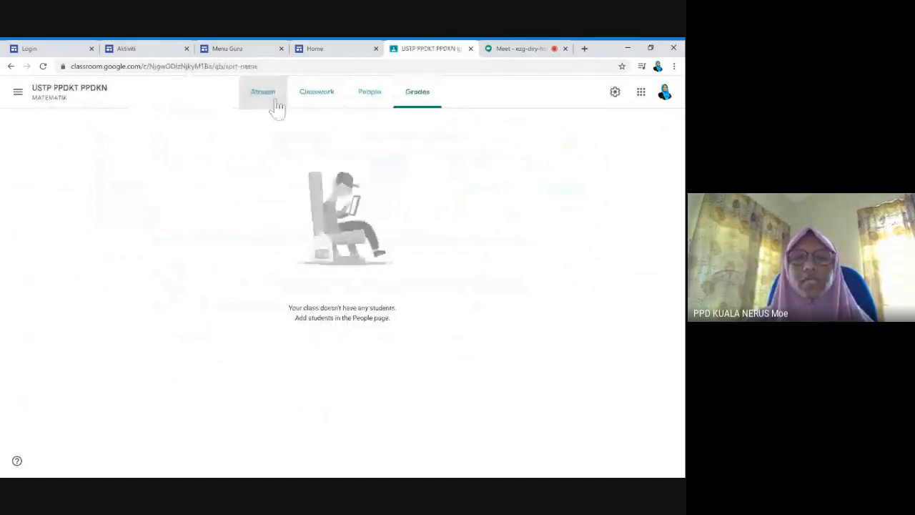
left_click(276, 106)
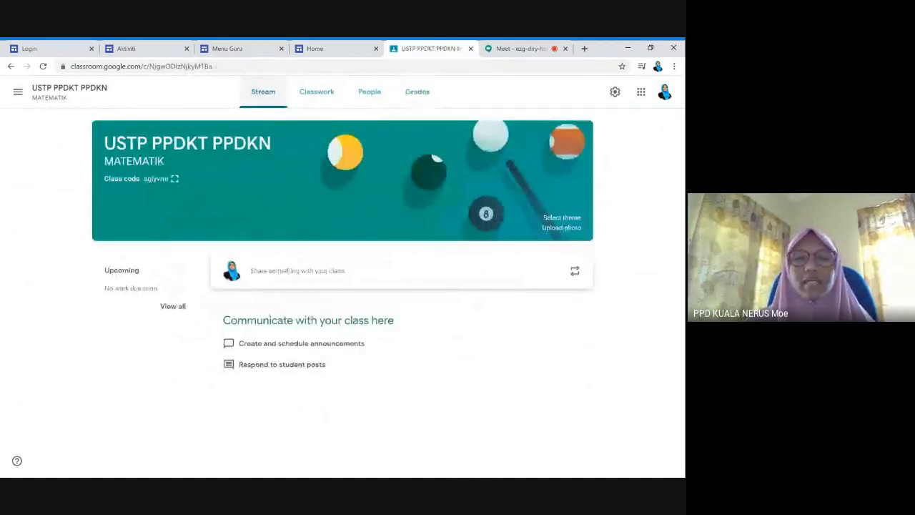
left_click(304, 272)
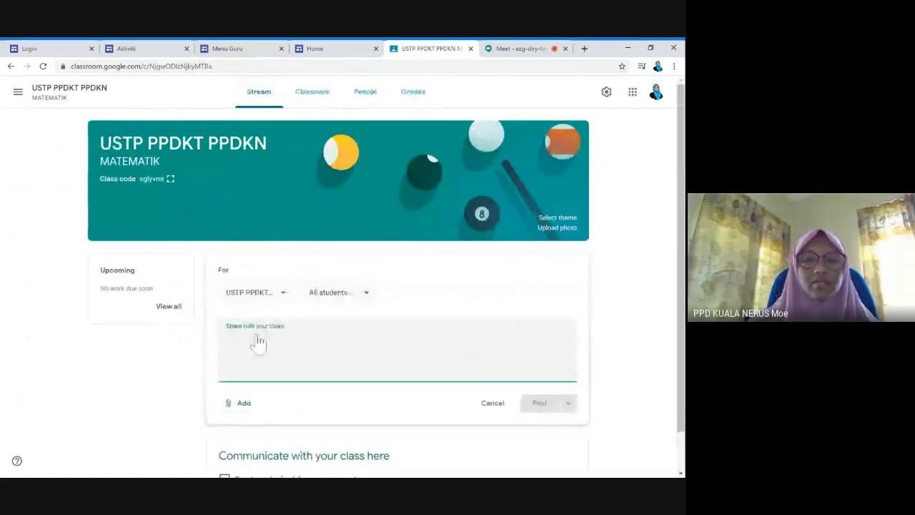
Post the announcement 'Hiiii' to the USTP PPDKT PPDKN stream
type("H")
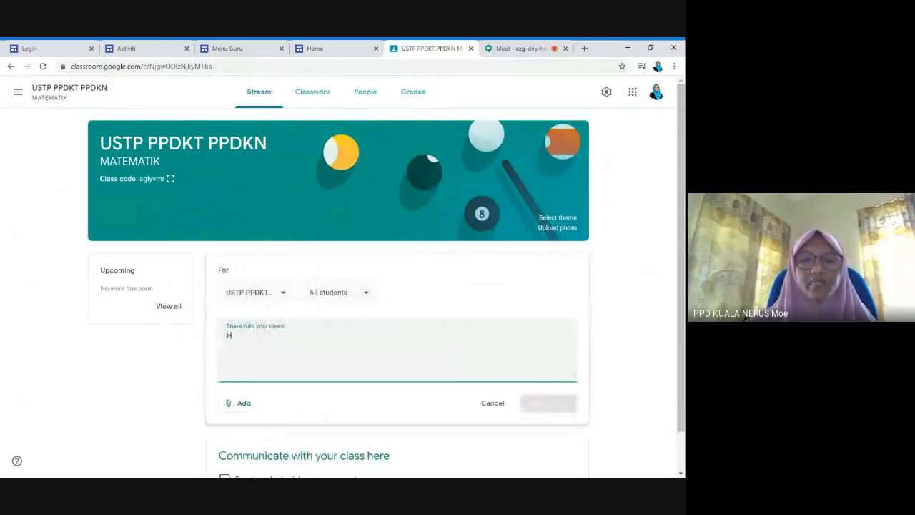
type("iiii")
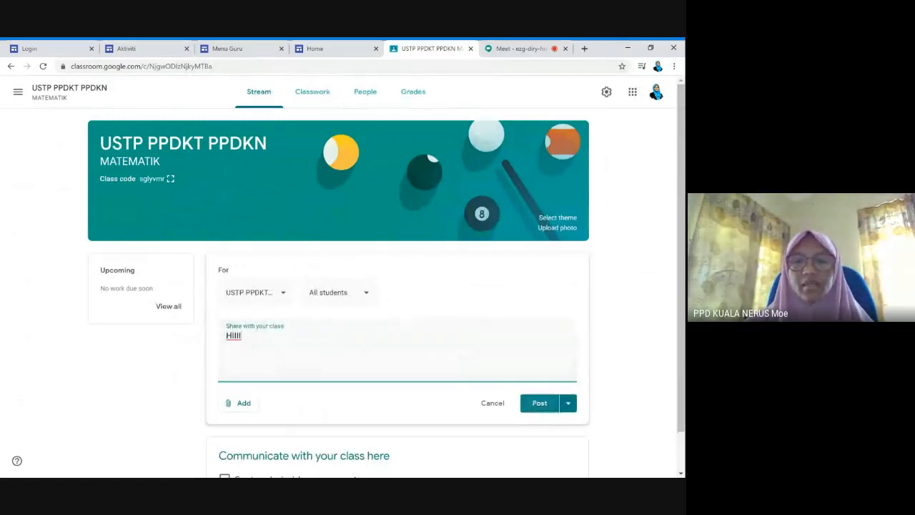
left_click(543, 406)
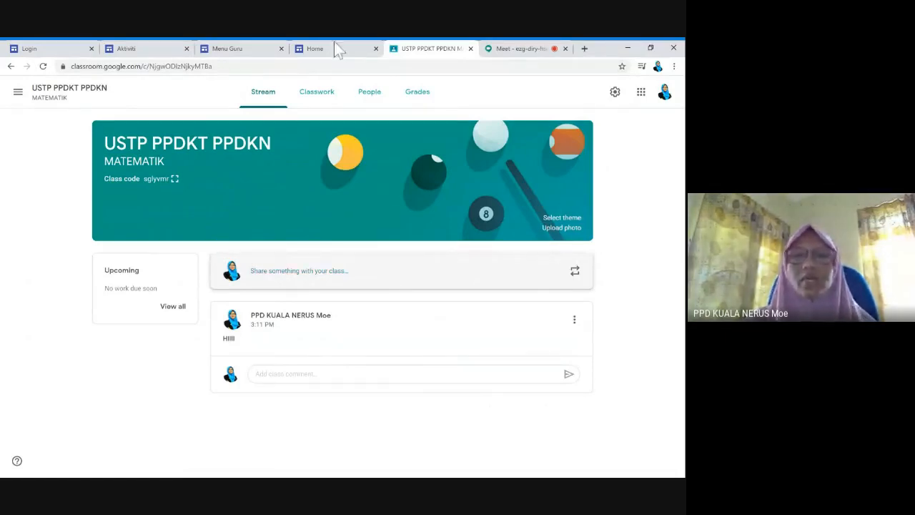
left_click(320, 96)
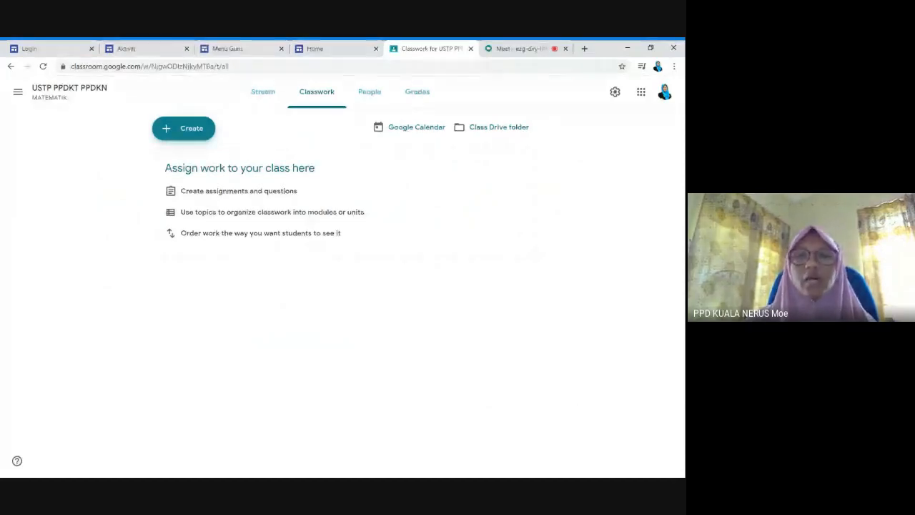
left_click(372, 96)
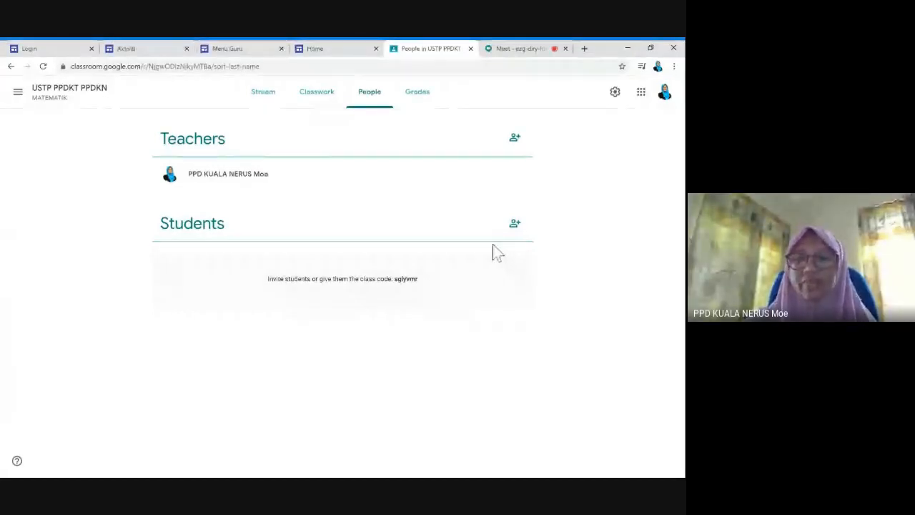
left_click(420, 105)
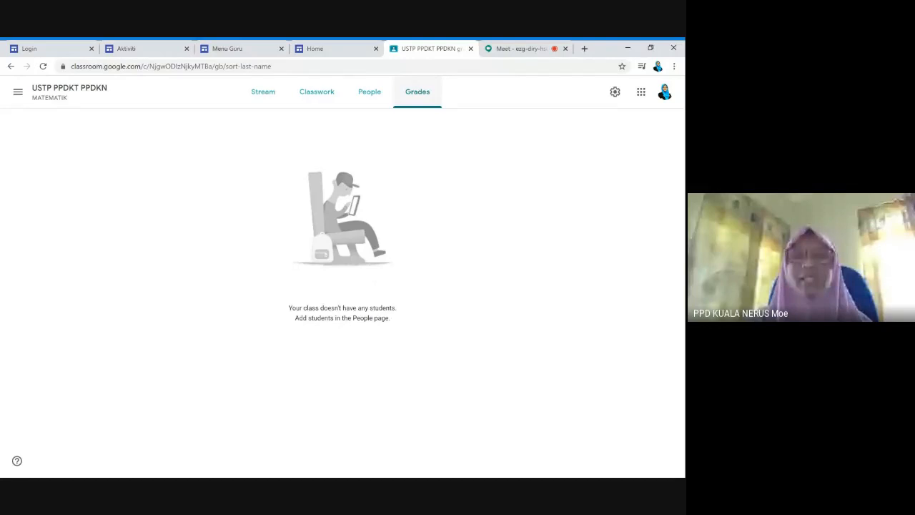
left_click(263, 93)
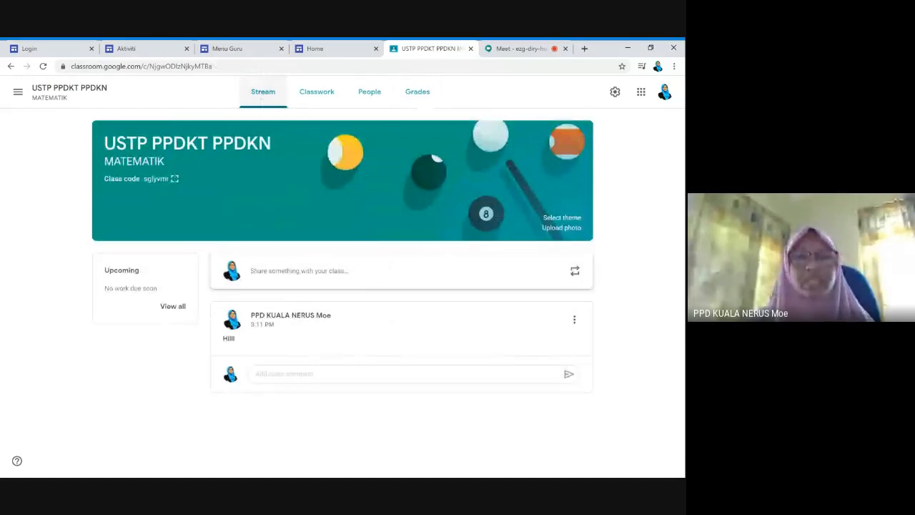
left_click(175, 178)
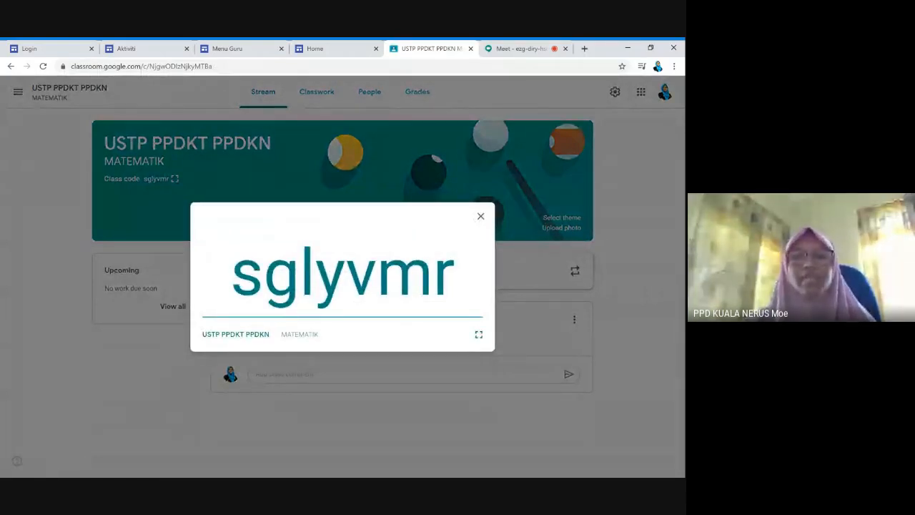
left_click_drag(232, 275, 470, 281)
key("ctrl+c")
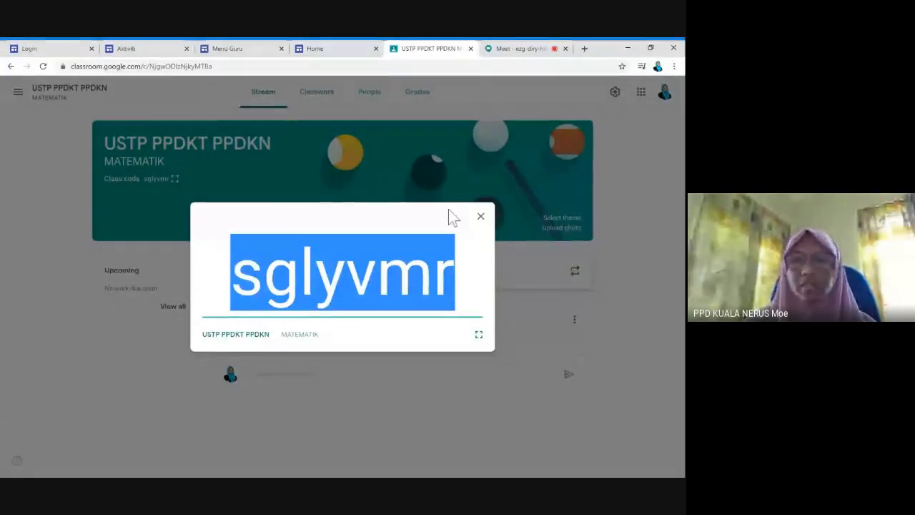
left_click(481, 215)
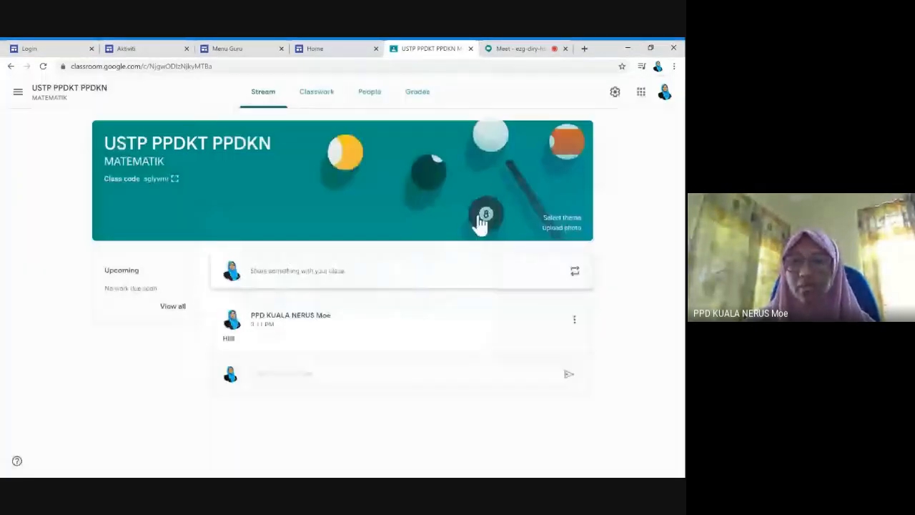
Send the new class's join code in the Meet chat, then return to the Digital Learning Home page
key("ctrl+Tab")
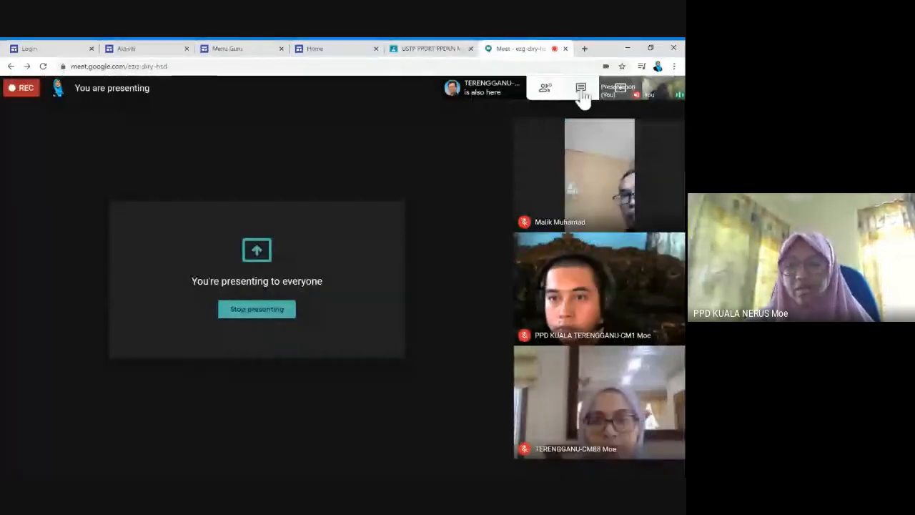
left_click(581, 88)
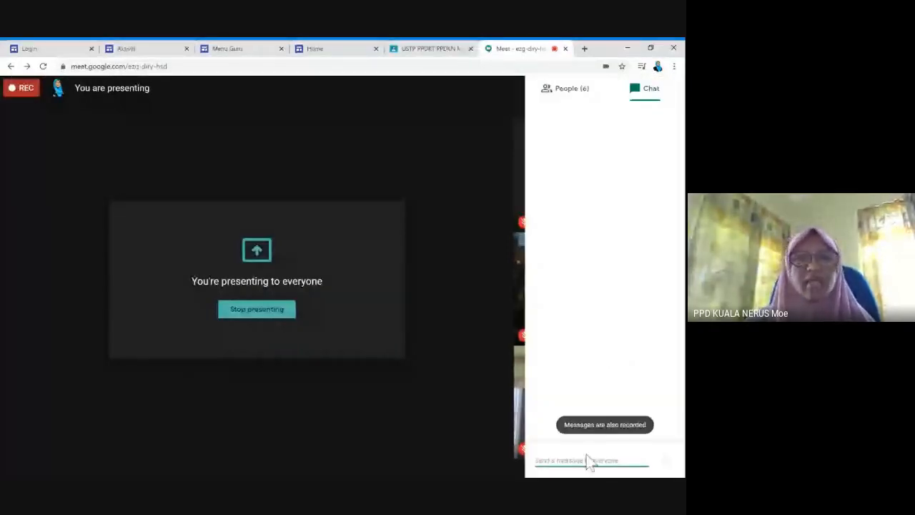
key("Return")
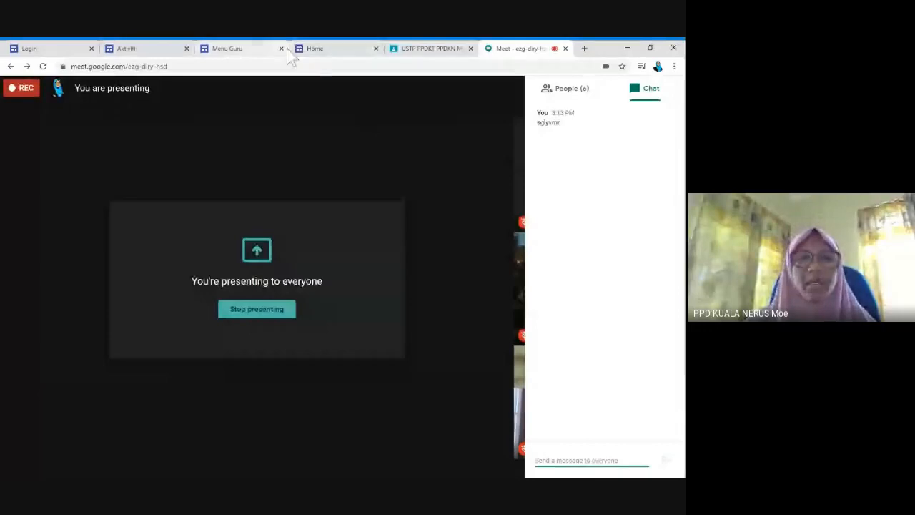
left_click(315, 48)
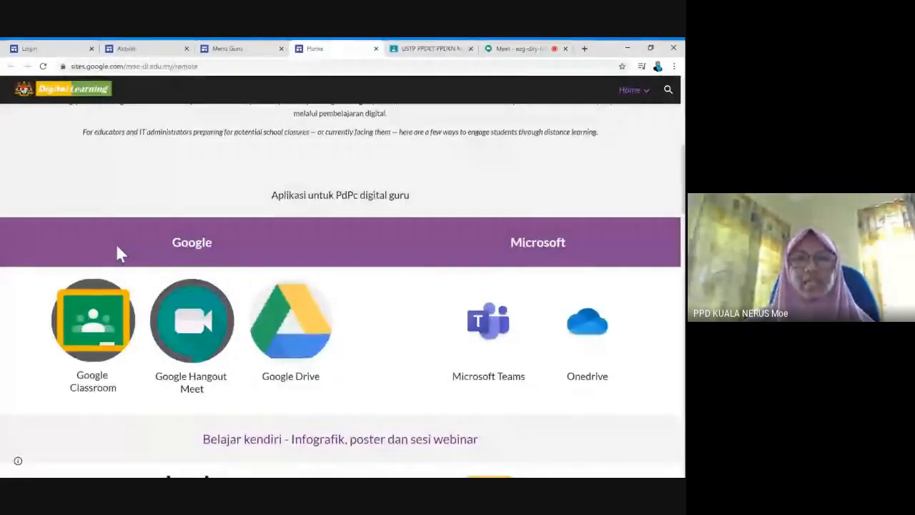
Launch Google Classroom from the Digital Learning site's teaching apps
left_click(113, 337)
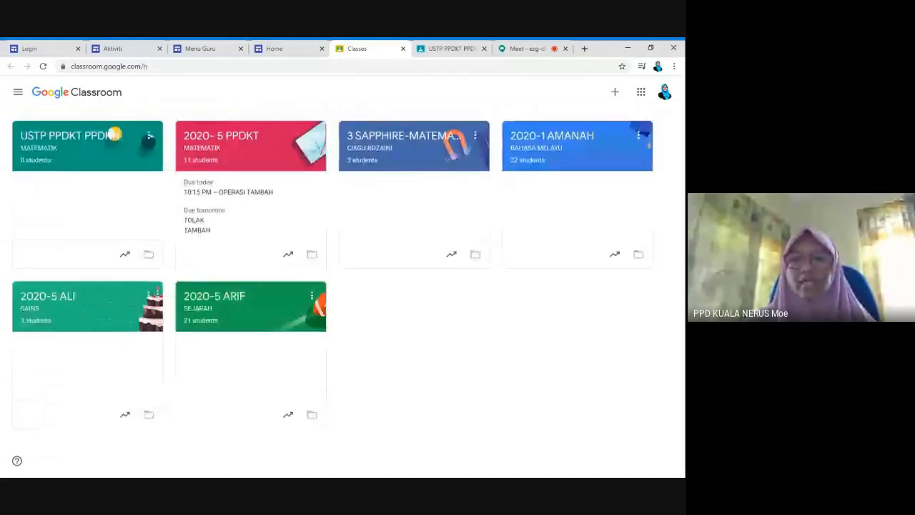
left_click(615, 92)
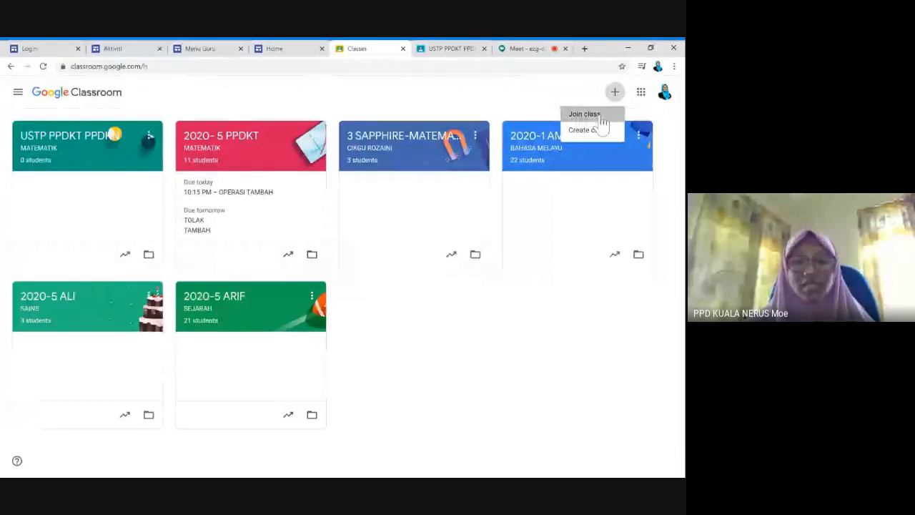
left_click(602, 117)
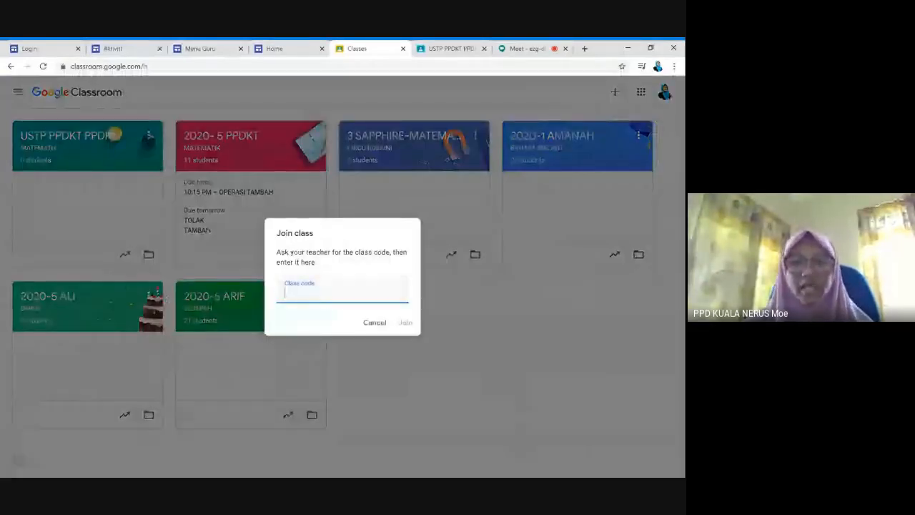
key("ctrl+v")
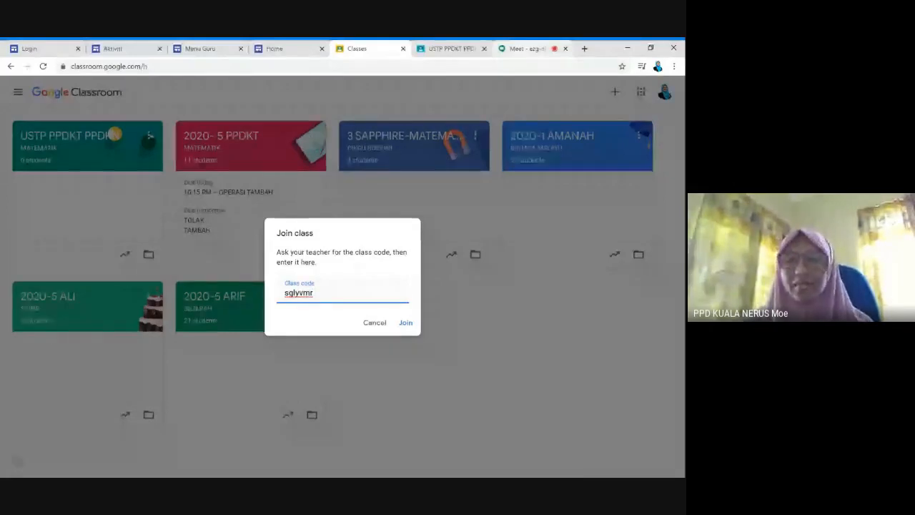
left_click(526, 49)
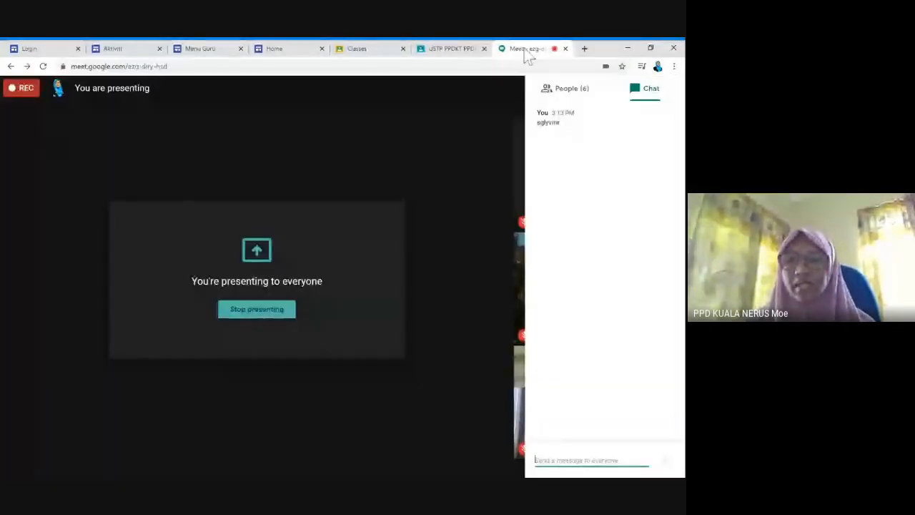
Review the six participants in the Meet People panel, then go back to the join-class form
left_click(572, 91)
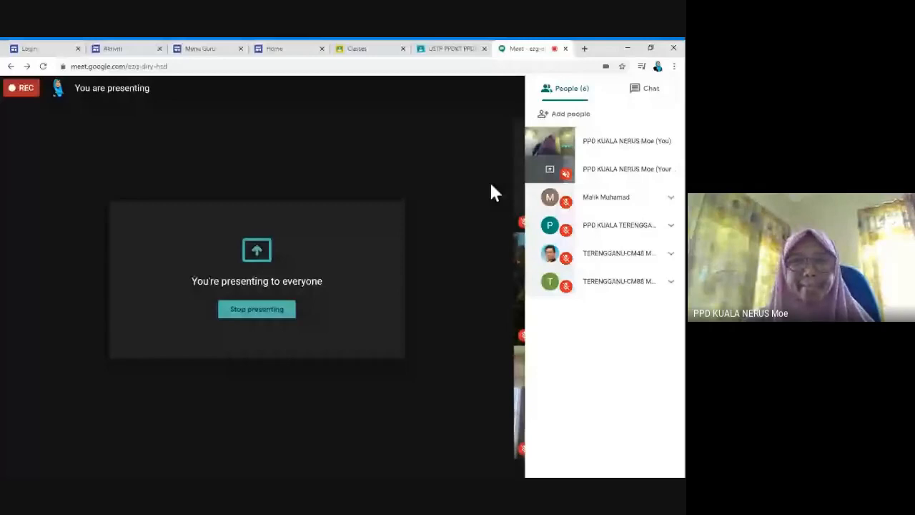
left_click(277, 51)
left_click(357, 48)
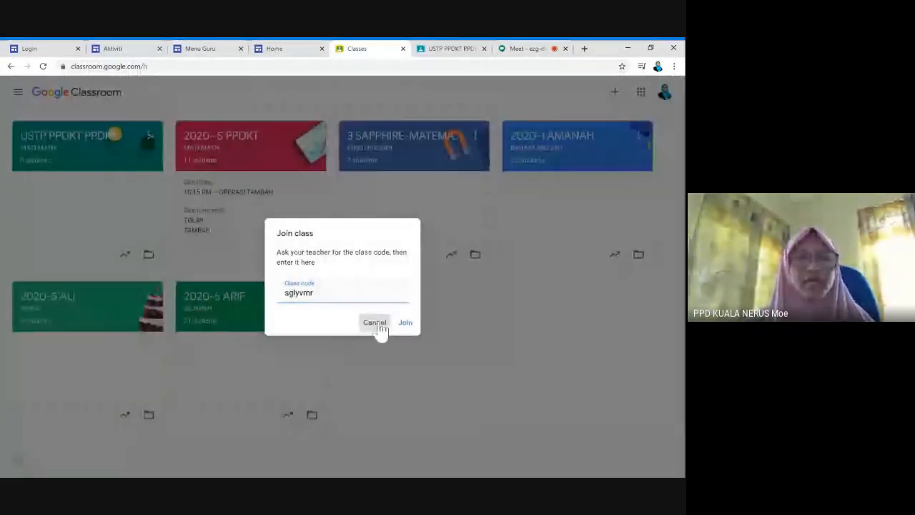
Cancel the Join class dialog and view the USTP PPDKT PPDKN stream's 'salam..' comment
left_click(375, 322)
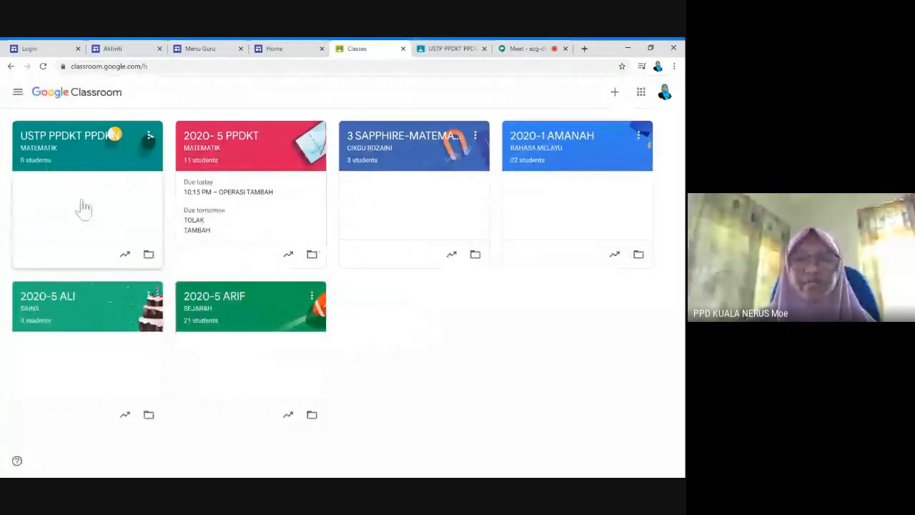
left_click(448, 50)
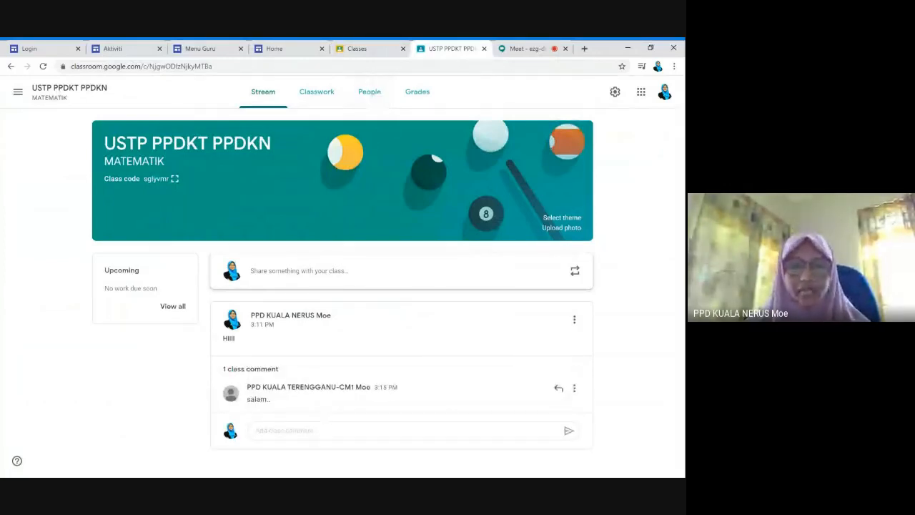
Check which students have joined, then turn the camera off in Meet while still presenting
left_click(377, 100)
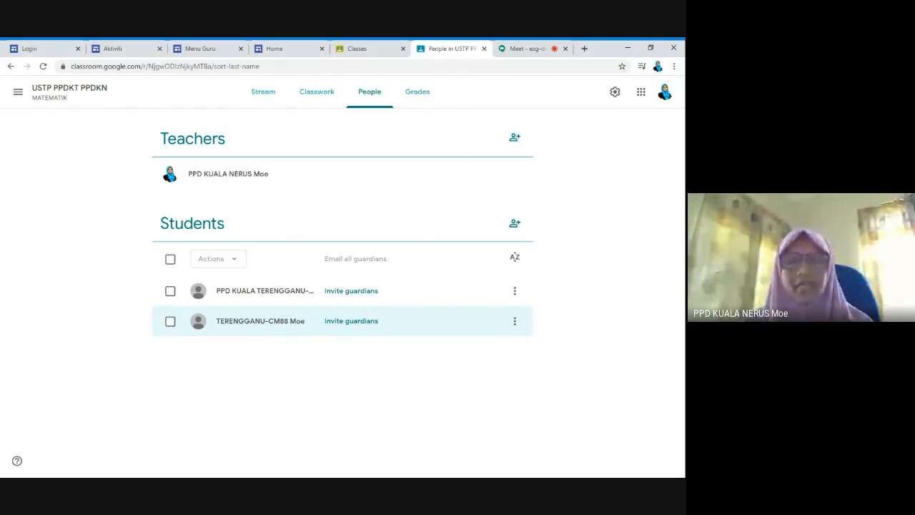
left_click(549, 49)
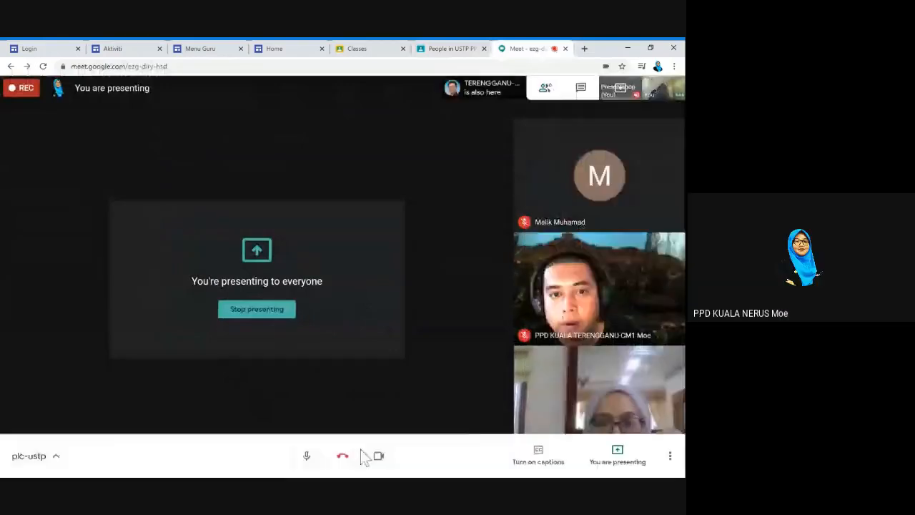
left_click(377, 455)
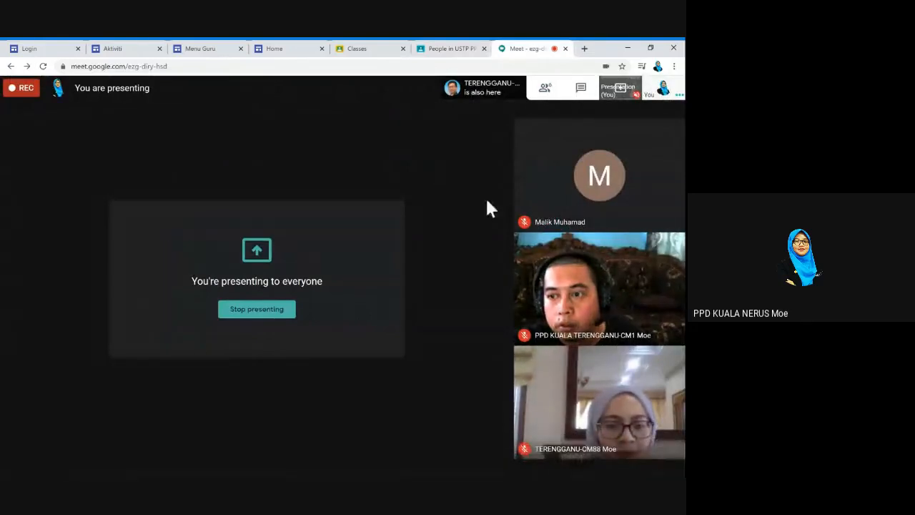
Check the class code in the Meet chat, then view the class list showing 2 students
mouse_move(586, 279)
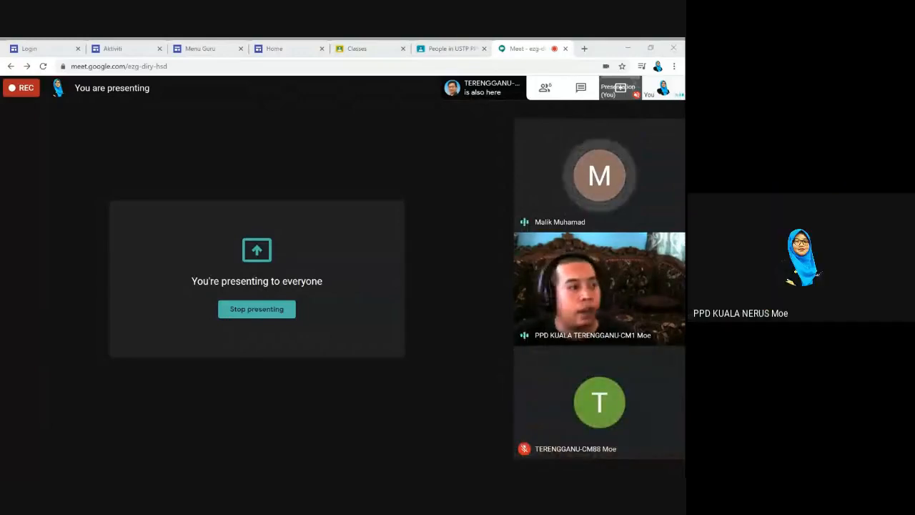
mouse_move(538, 199)
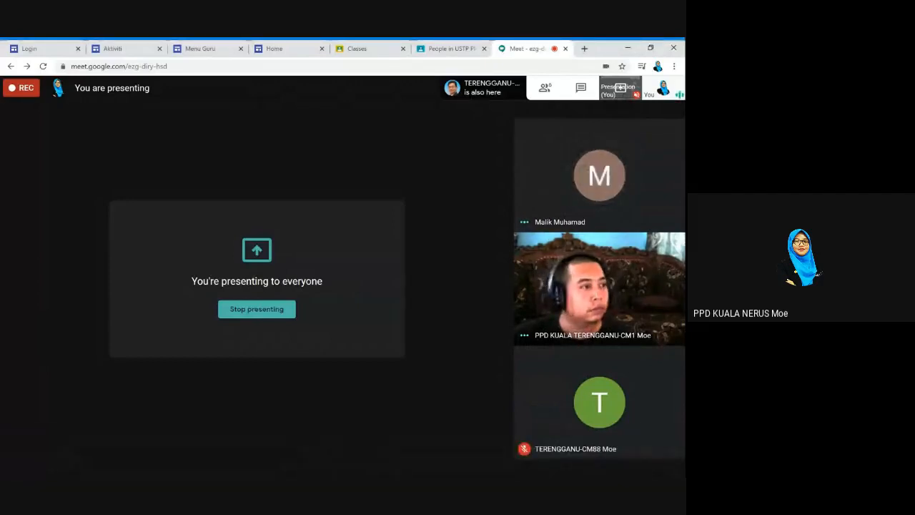
mouse_move(642, 226)
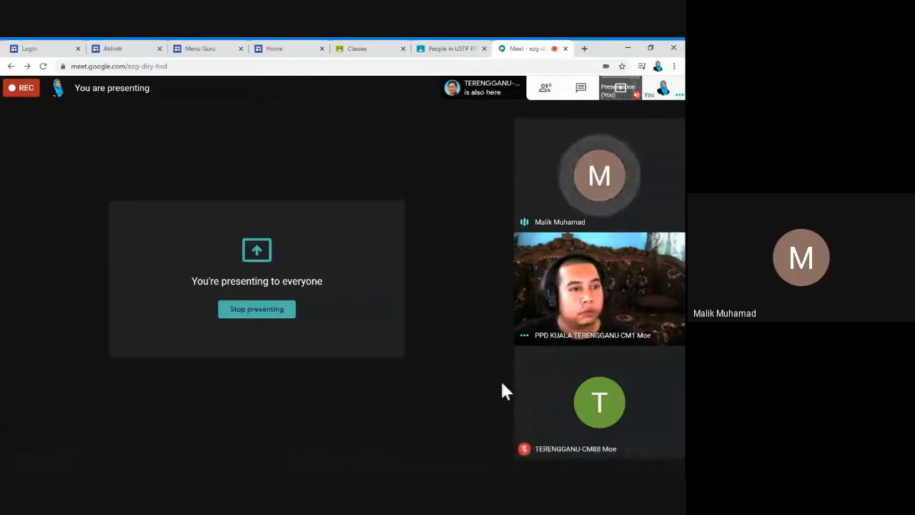
mouse_move(516, 403)
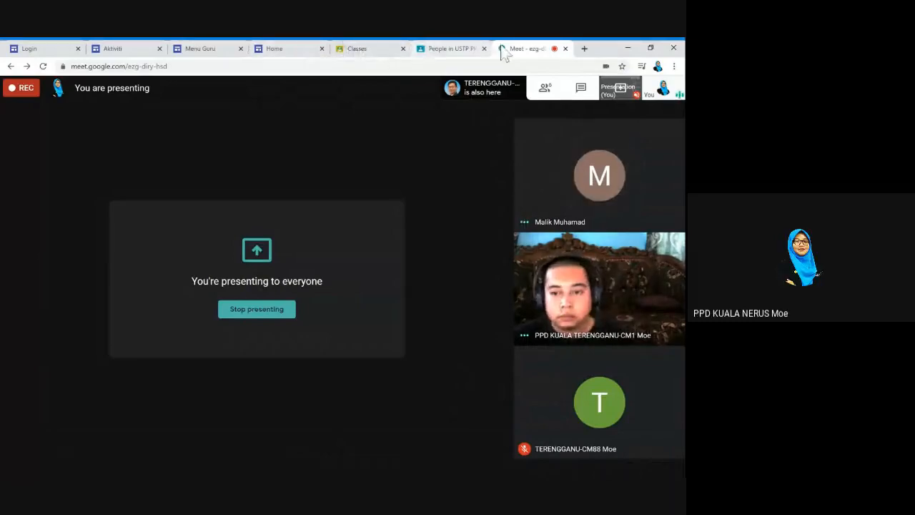
left_click(581, 90)
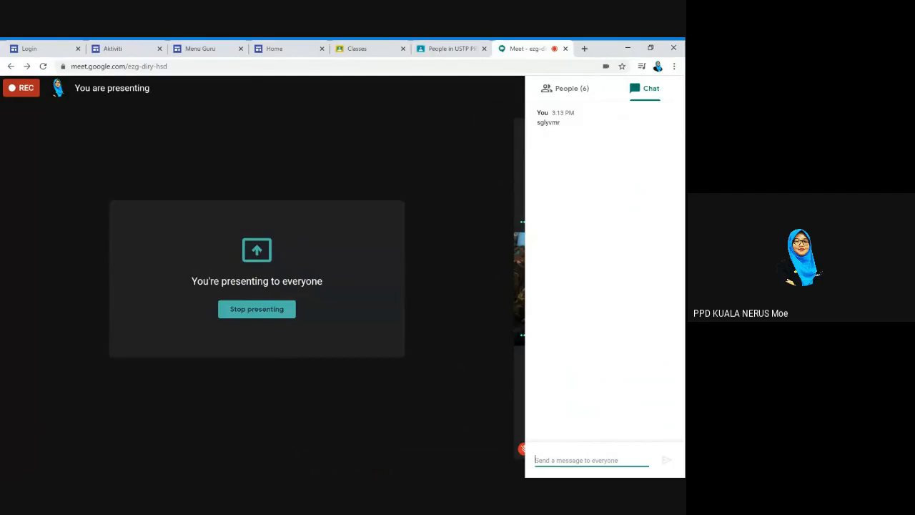
left_click(366, 49)
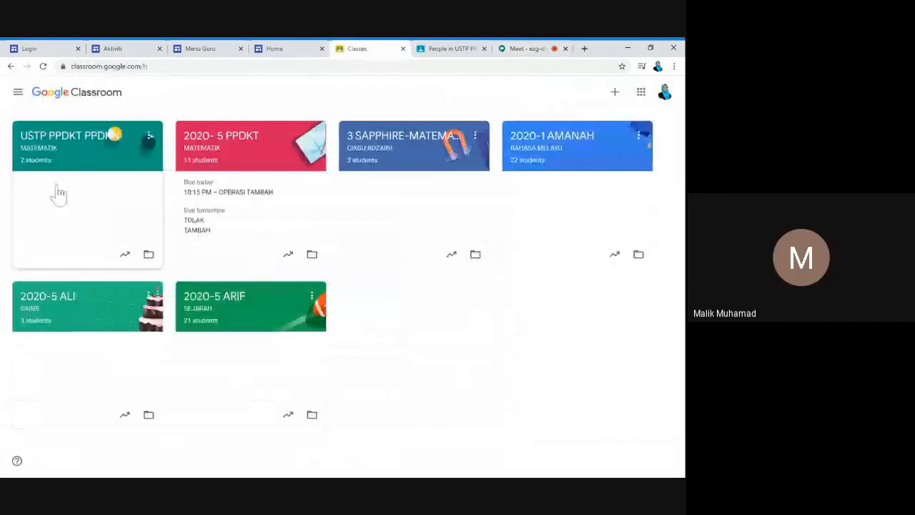
Open USTP PPDKT PPDKN, view its code, Classwork and People with three students, then return to Meet
left_click(127, 161)
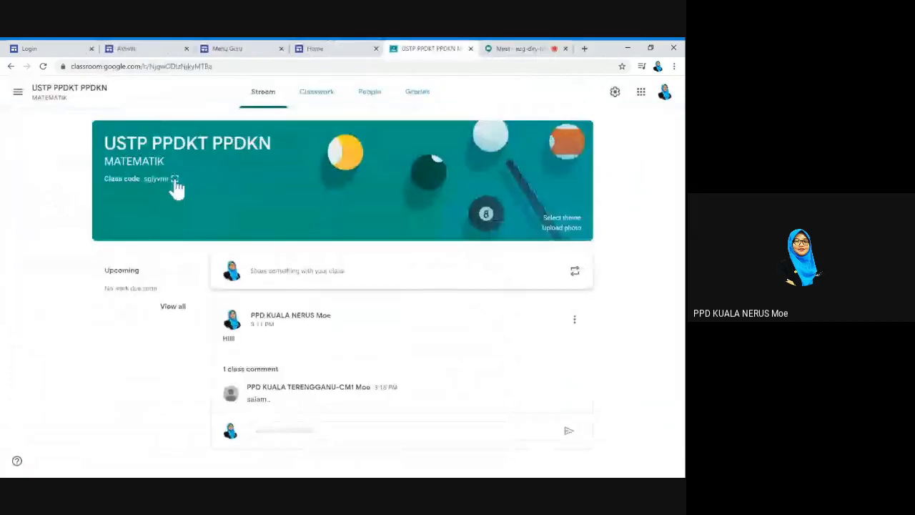
left_click(175, 180)
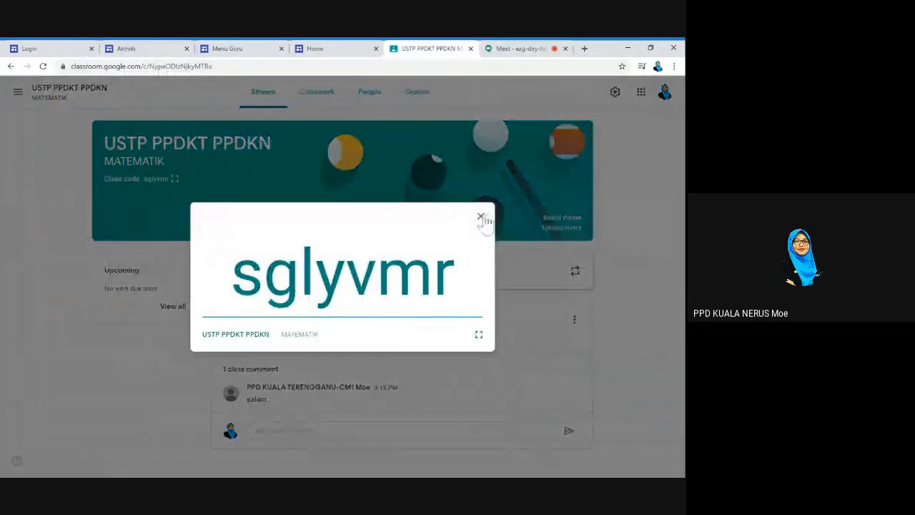
left_click(481, 216)
left_click(319, 96)
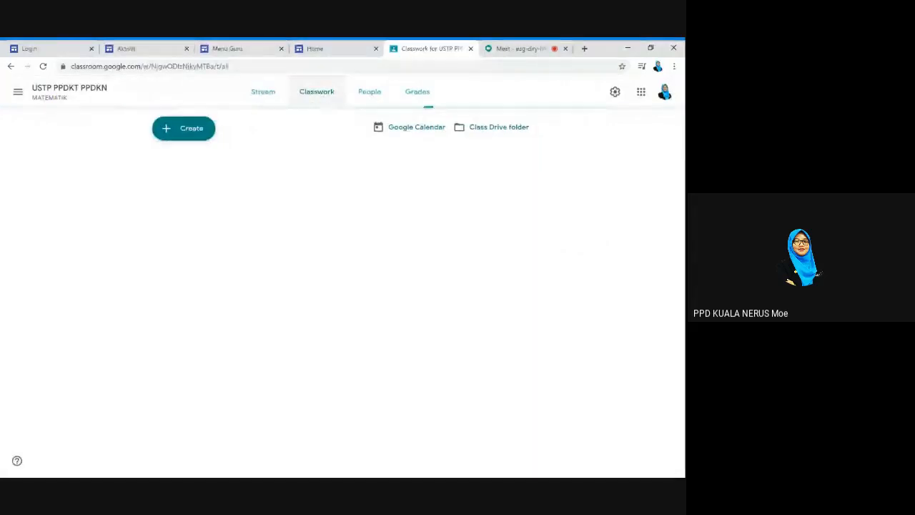
left_click(370, 93)
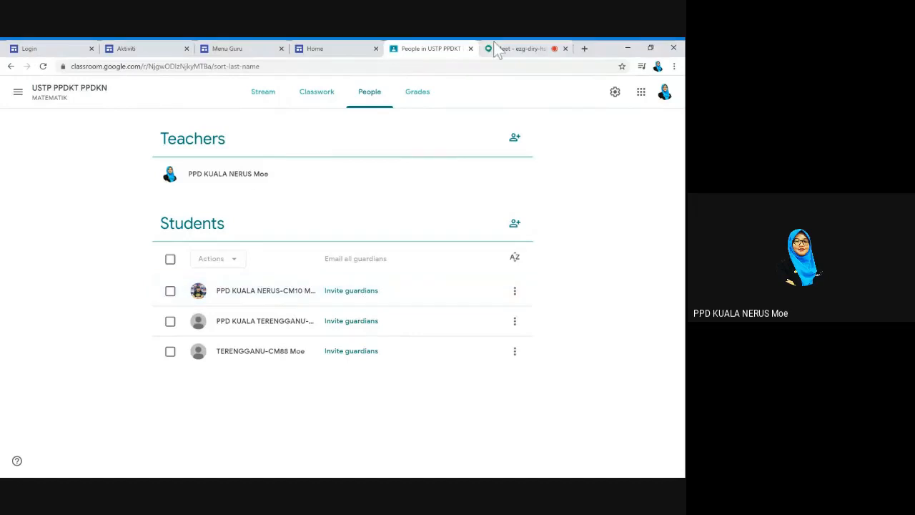
left_click(520, 49)
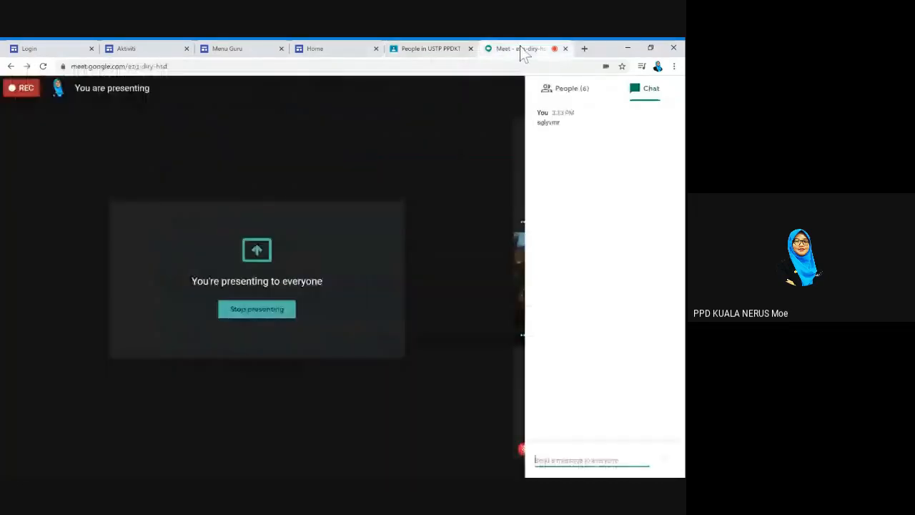
Review the six call participants, close the panel, and switch to the Digital Learning Home page
left_click(565, 91)
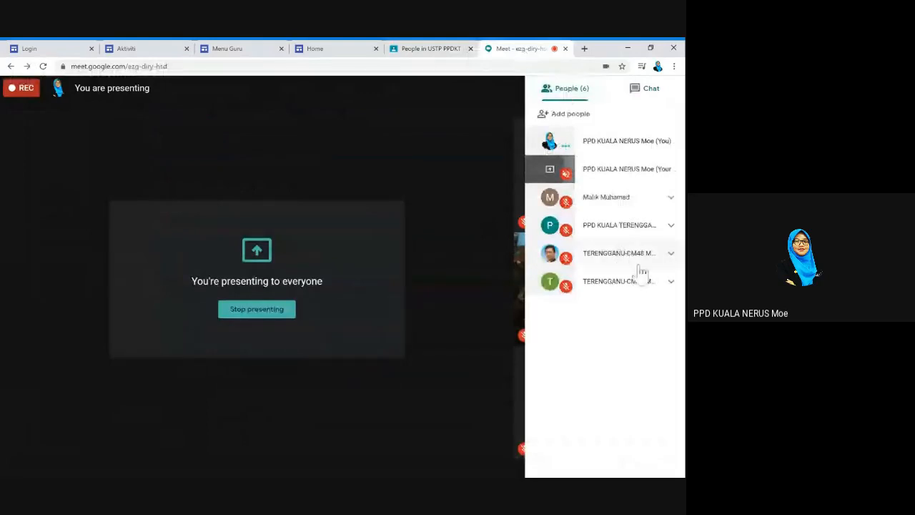
left_click(458, 284)
mouse_move(604, 335)
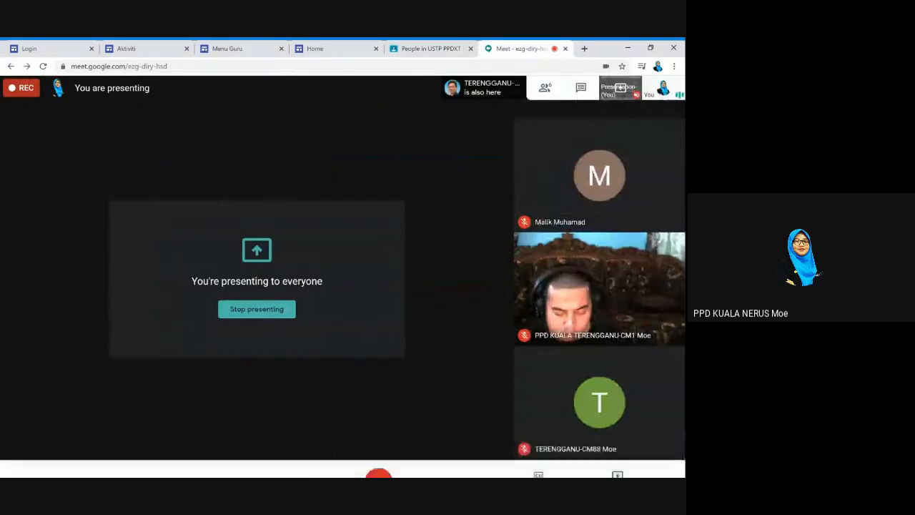
left_click(341, 50)
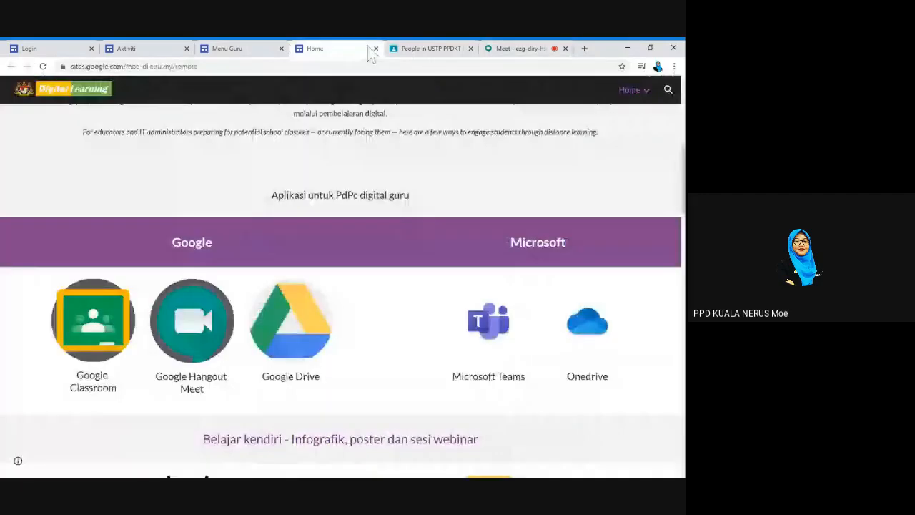
Browse the class Stream and Classwork, show the six-class list with 3 students, then return to Meet
left_click(408, 48)
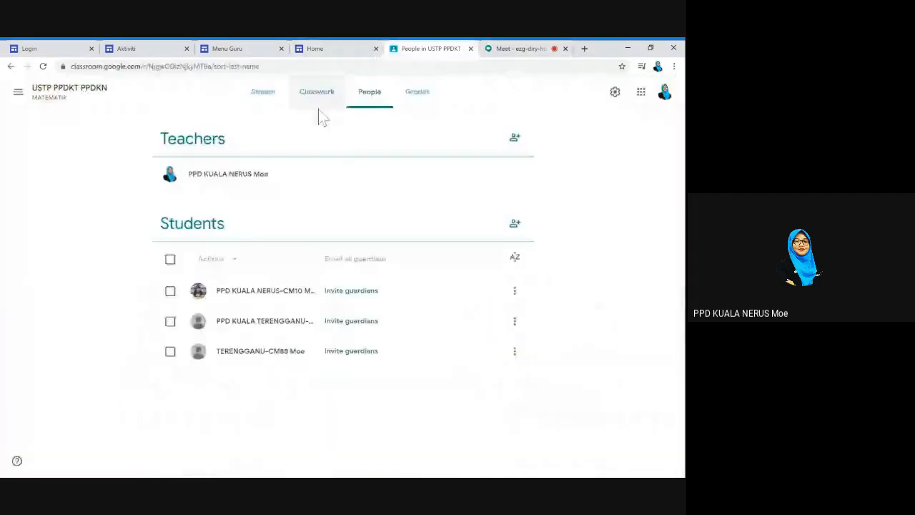
left_click(272, 105)
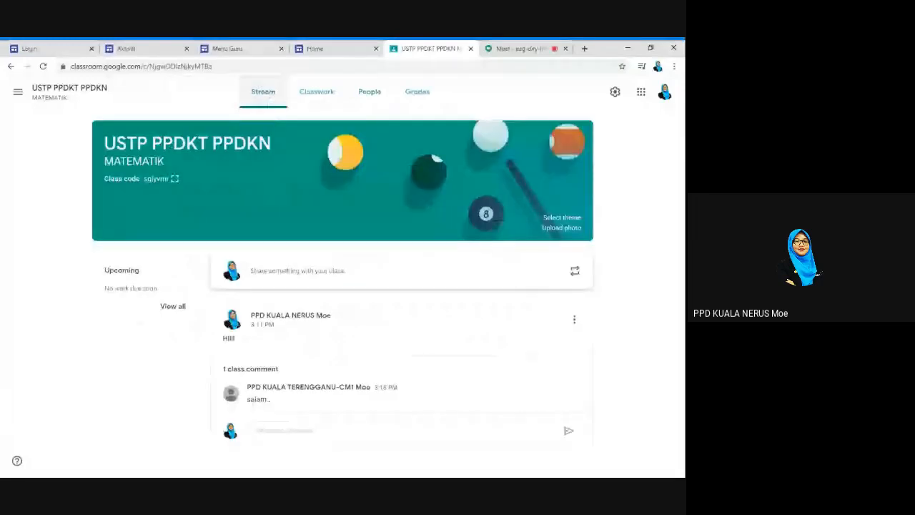
left_click(323, 97)
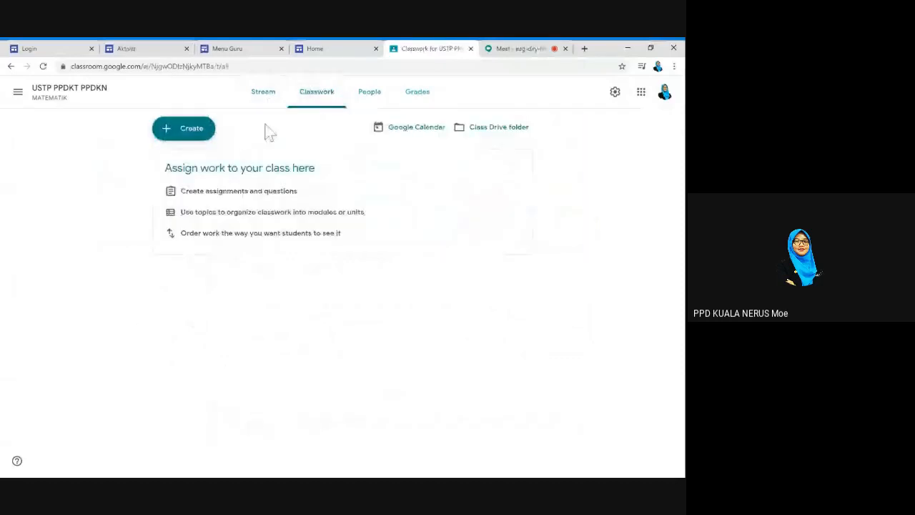
left_click(18, 91)
left_click(18, 93)
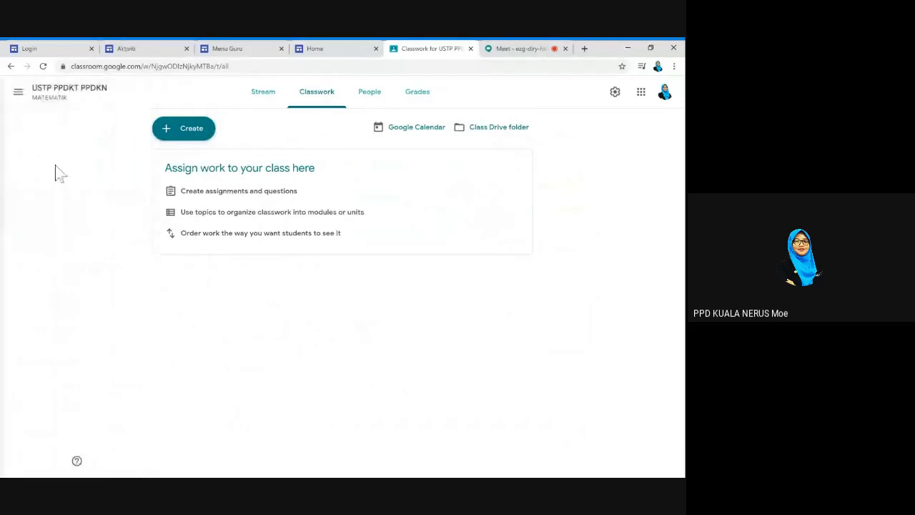
left_click(22, 102)
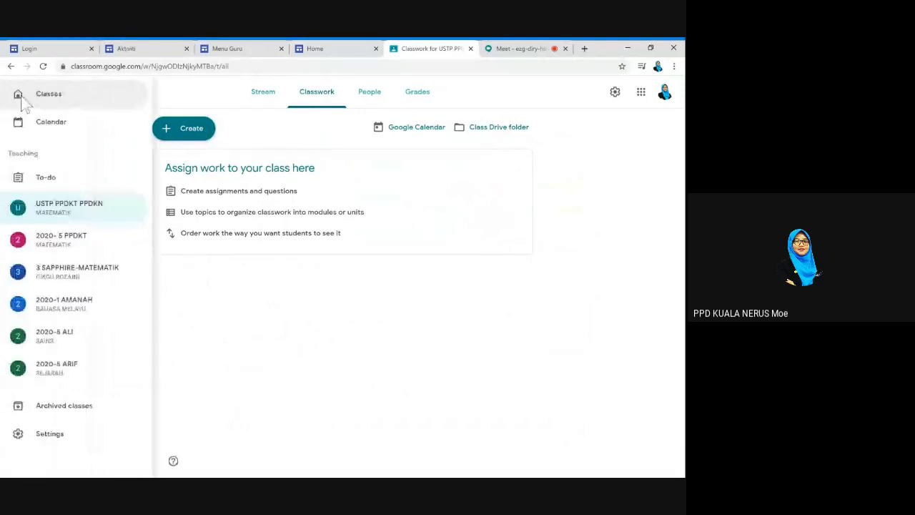
left_click(22, 100)
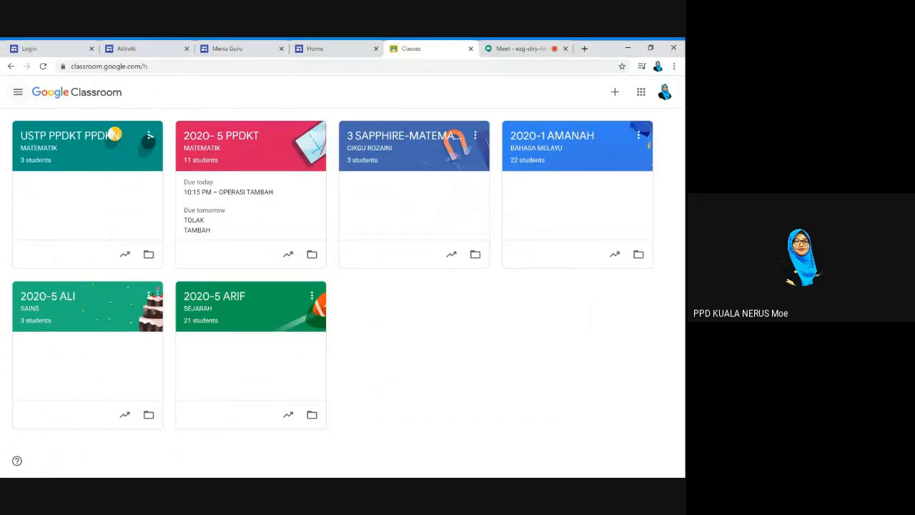
left_click(504, 50)
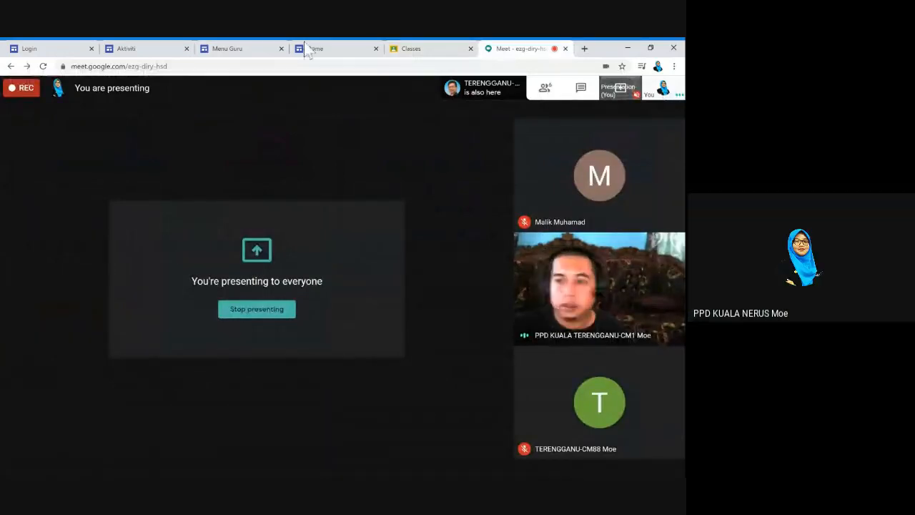
mouse_move(555, 367)
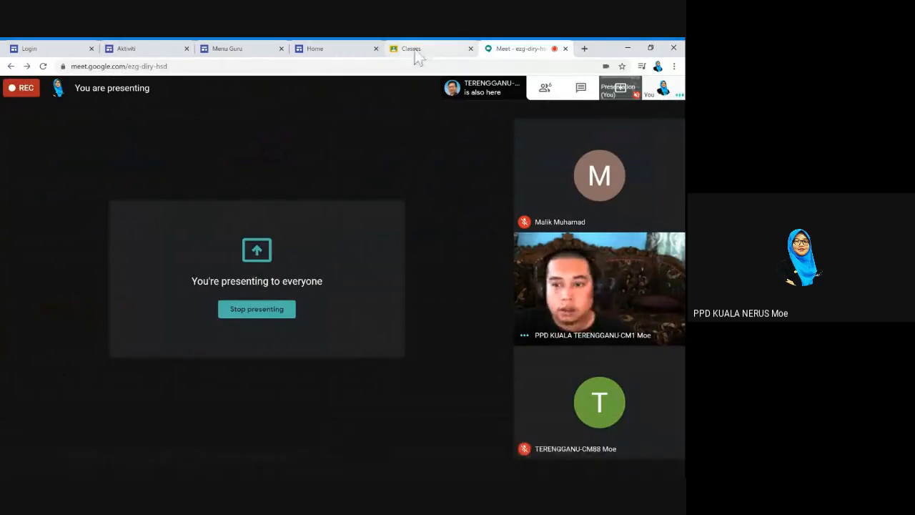
left_click(413, 49)
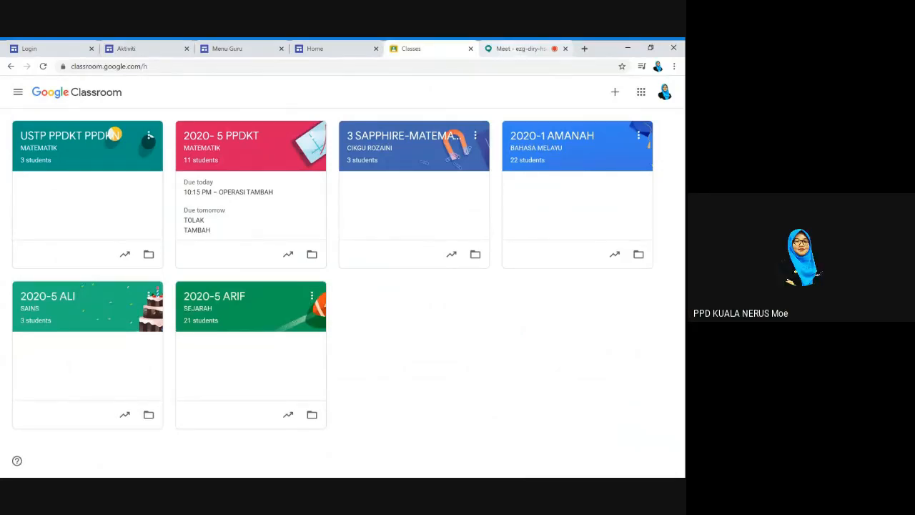
key("ctrl+Tab")
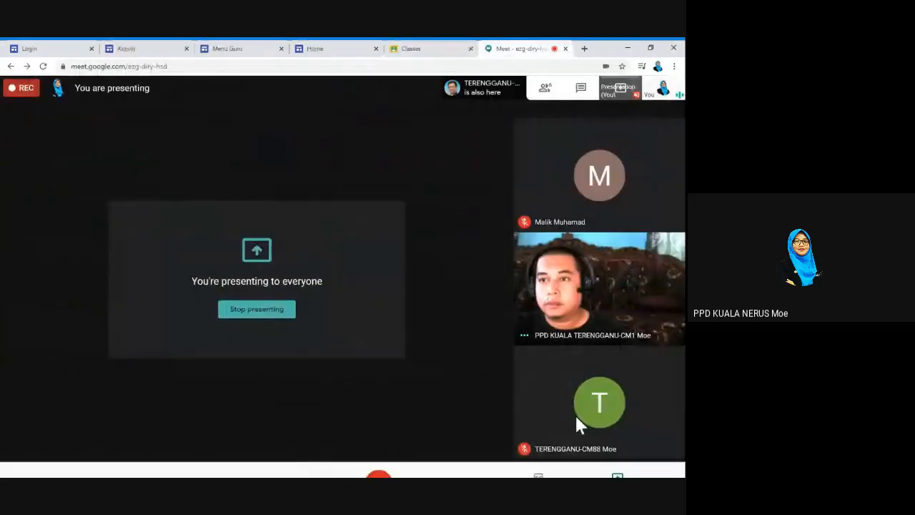
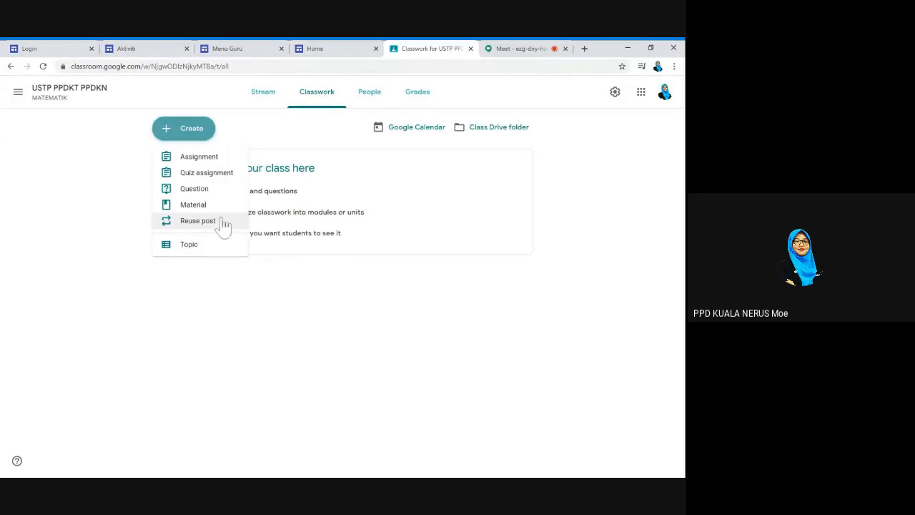
Add the first topic, BAB SATU, to the class's Classwork page
left_click(200, 247)
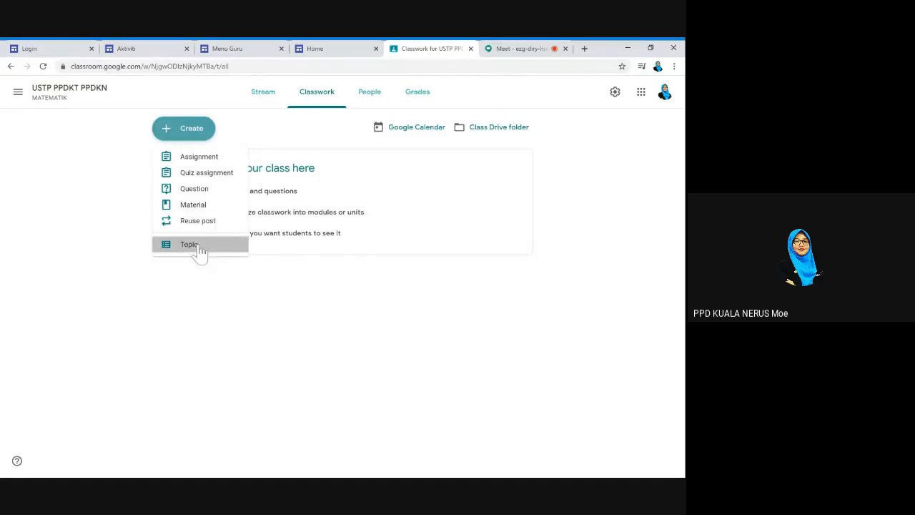
left_click(200, 247)
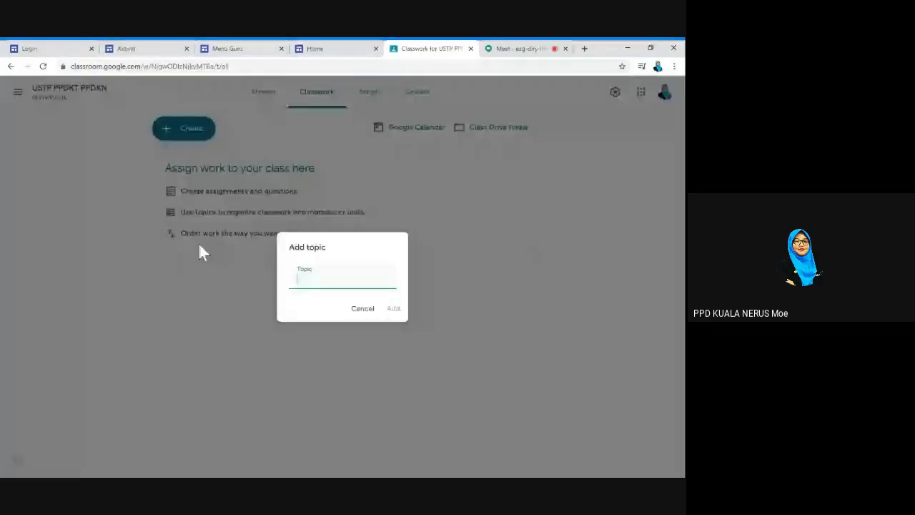
type("Bab 1 Unit")
left_click(393, 308)
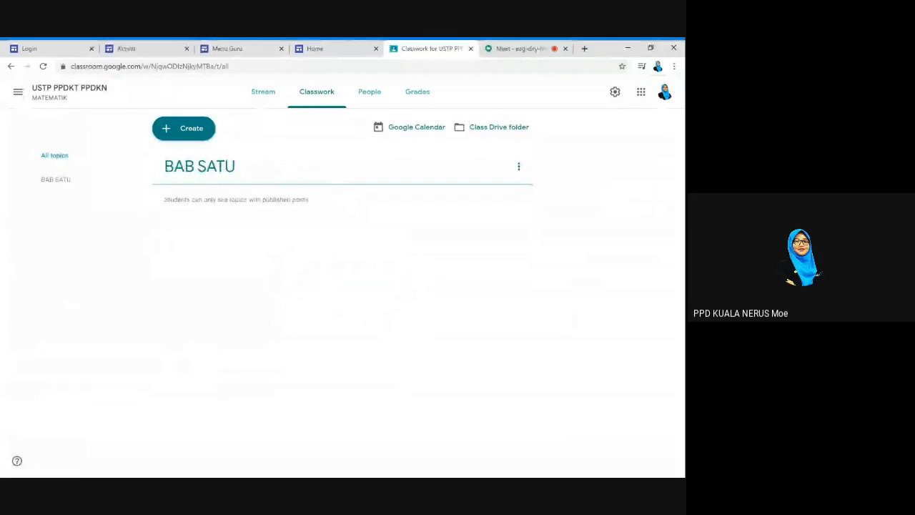
Add a second topic named BAB DUA above BAB SATU
left_click(193, 138)
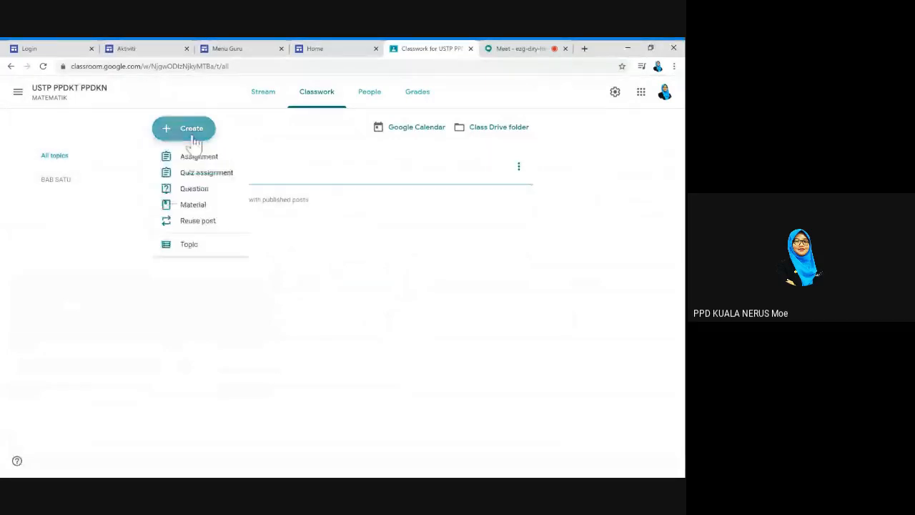
left_click(215, 247)
type("BAB")
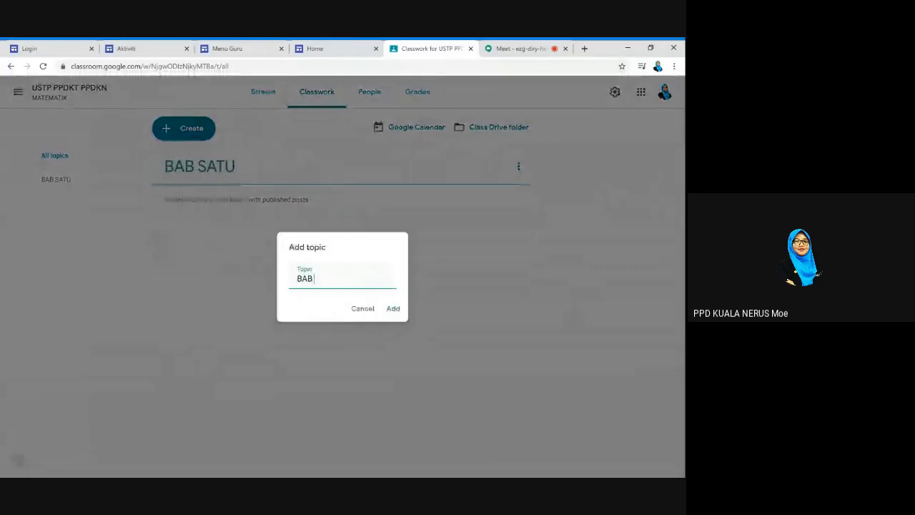
type(" DUA")
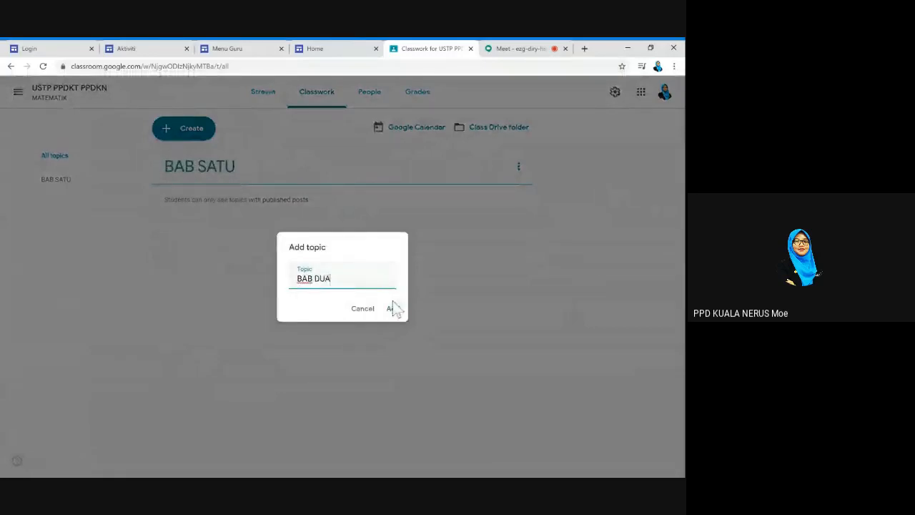
left_click(394, 312)
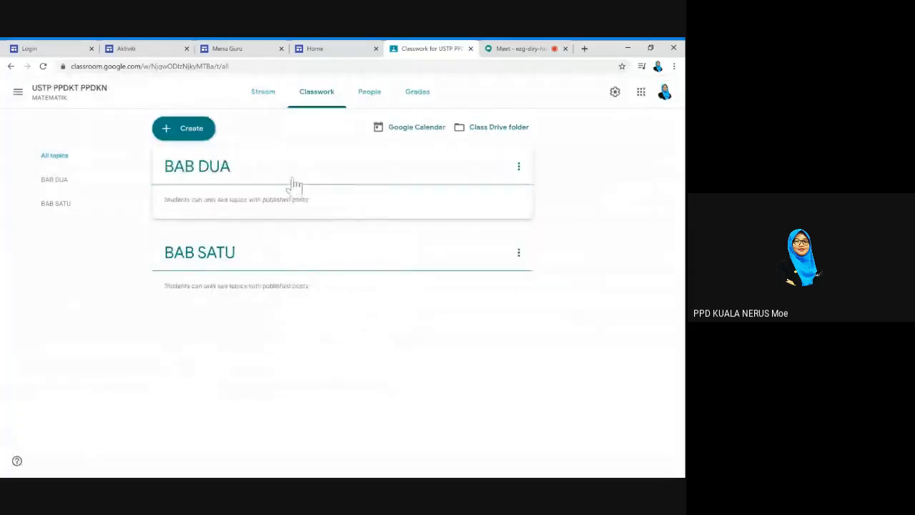
left_click(196, 133)
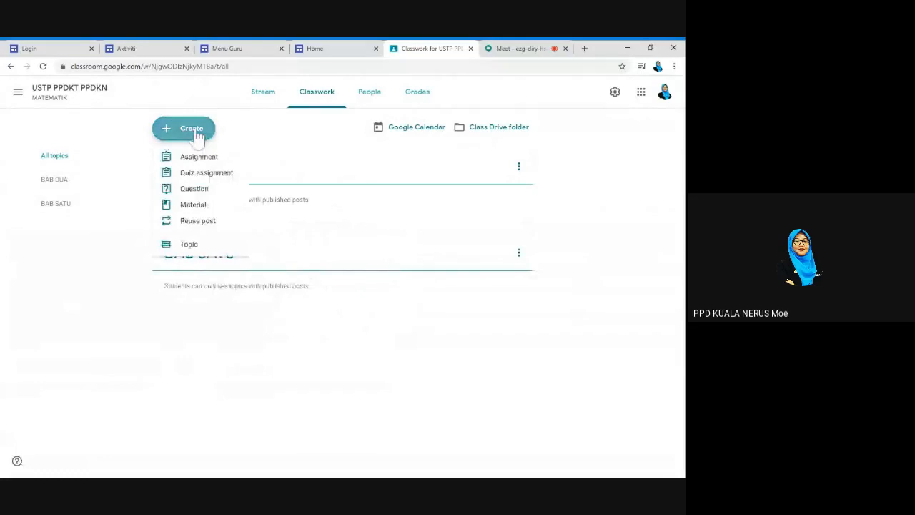
left_click(212, 165)
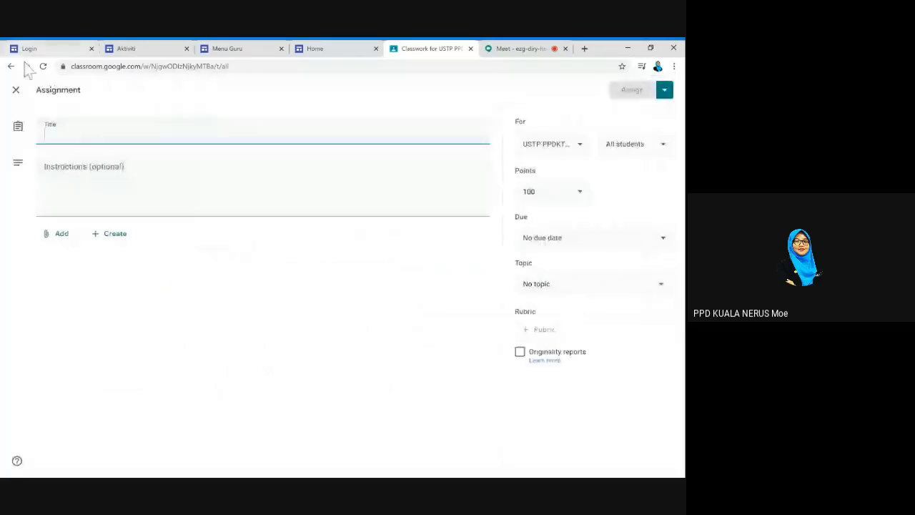
left_click(14, 91)
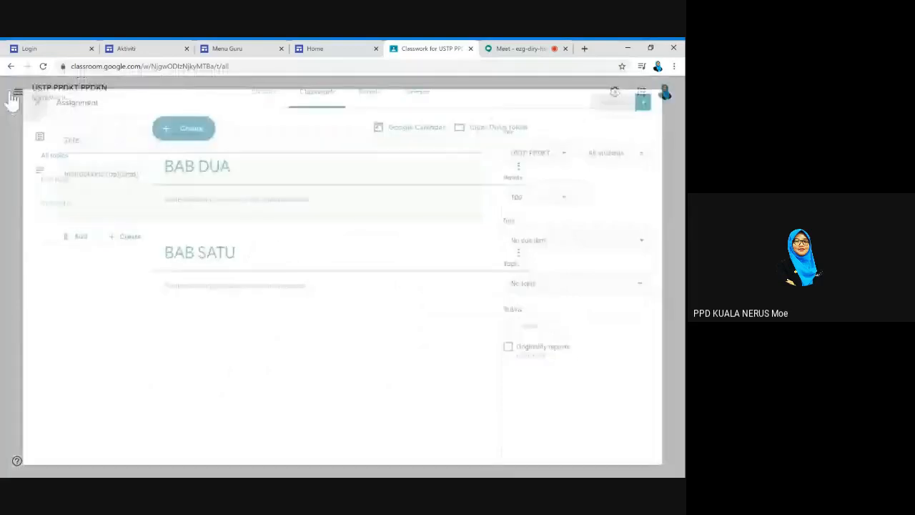
left_click(203, 133)
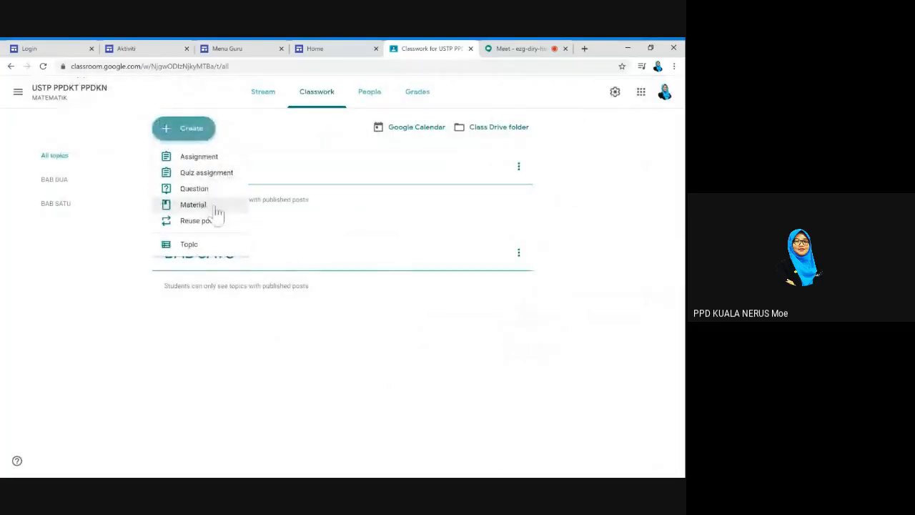
left_click(217, 164)
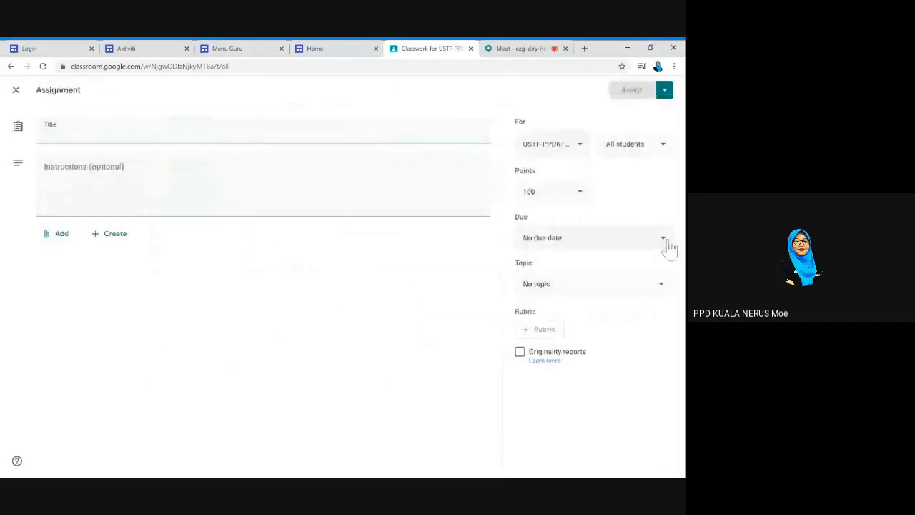
left_click(669, 247)
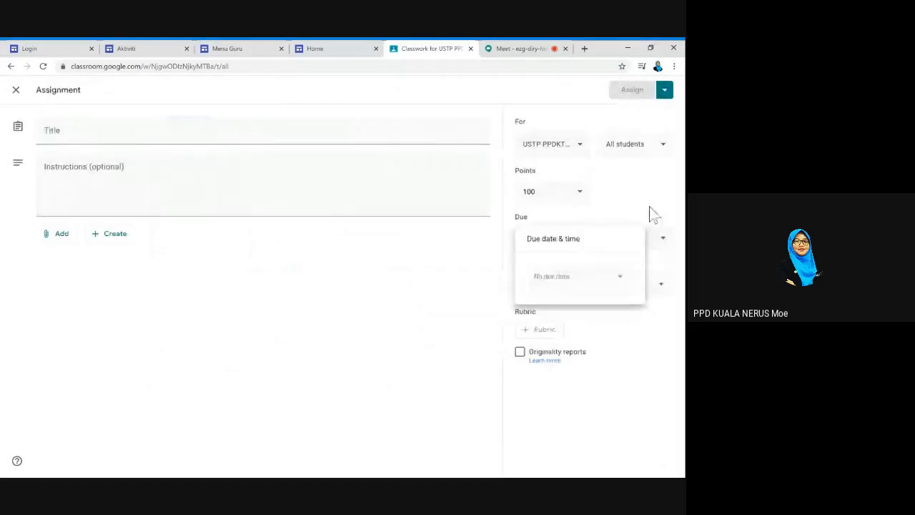
left_click(651, 213)
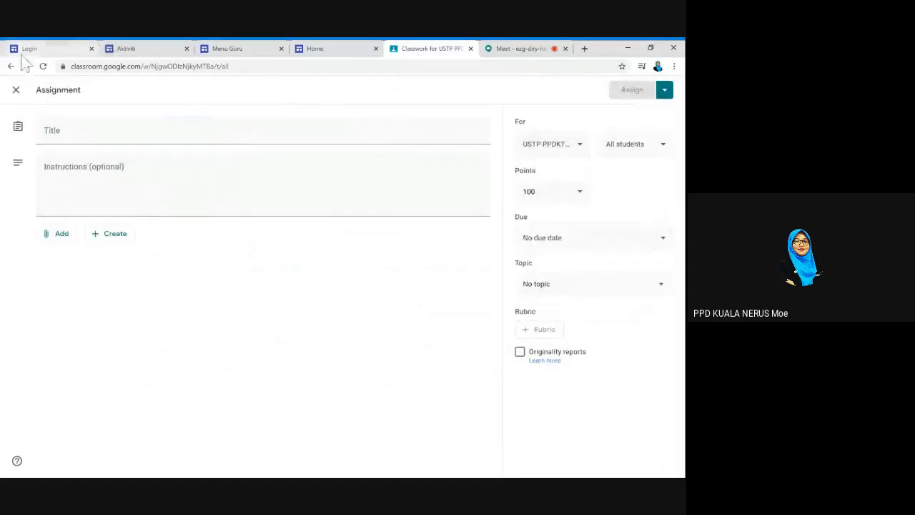
left_click(16, 92)
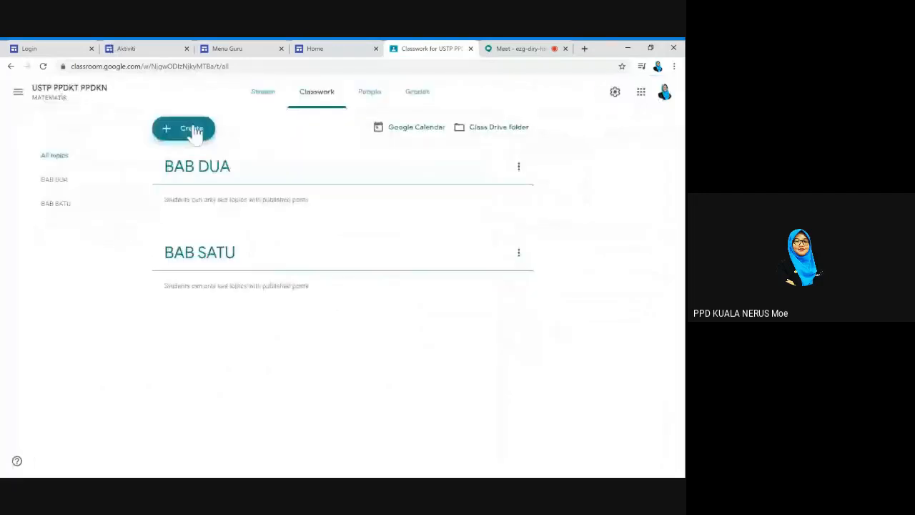
left_click(192, 129)
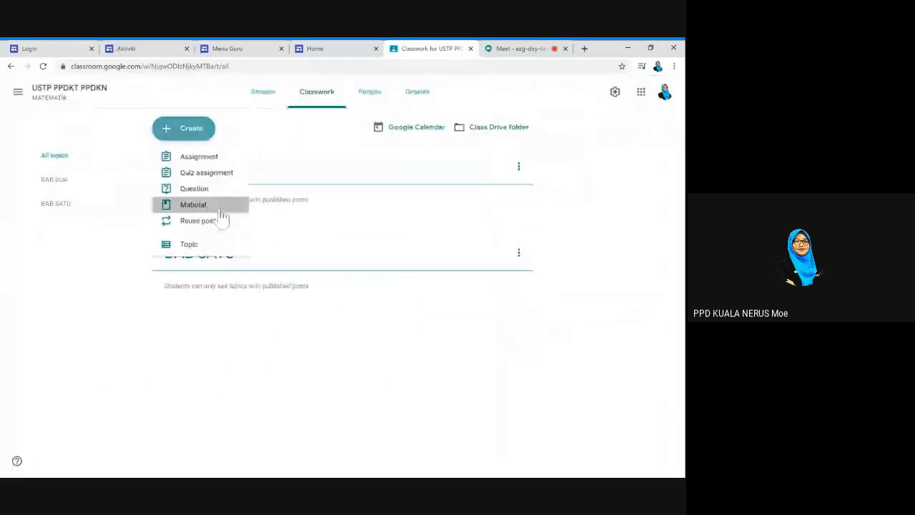
left_click(207, 205)
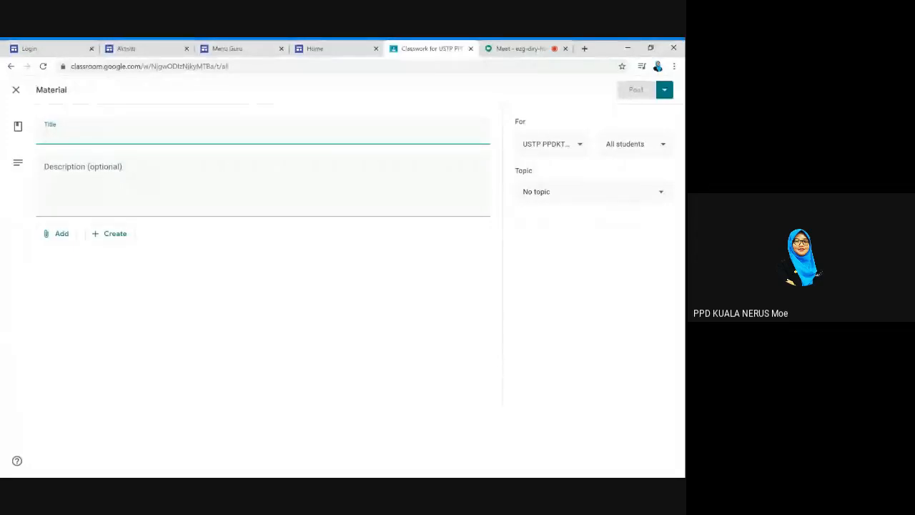
left_click(16, 93)
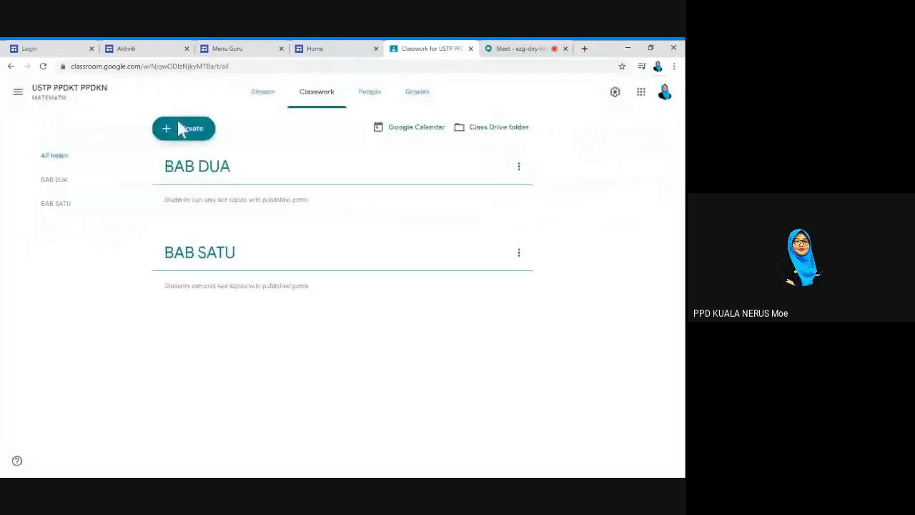
Start a new quiz assignment, then close it without saving
left_click(184, 132)
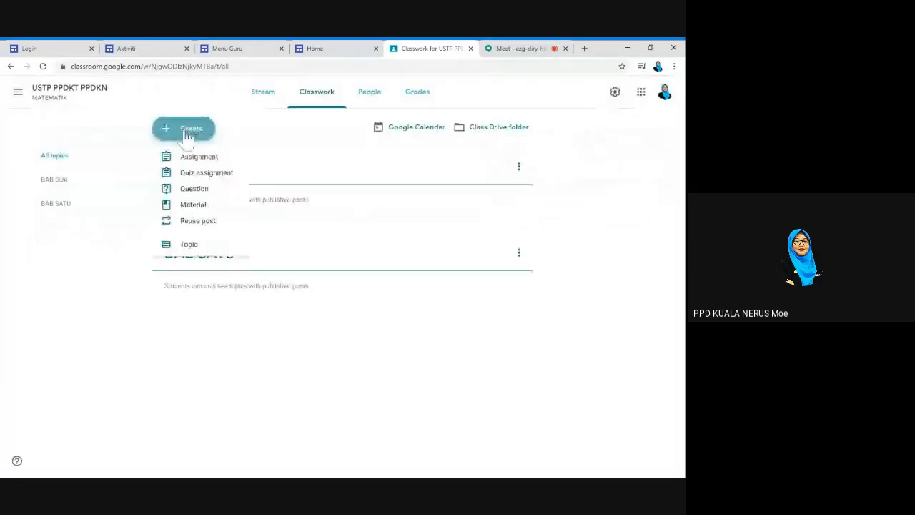
left_click(213, 177)
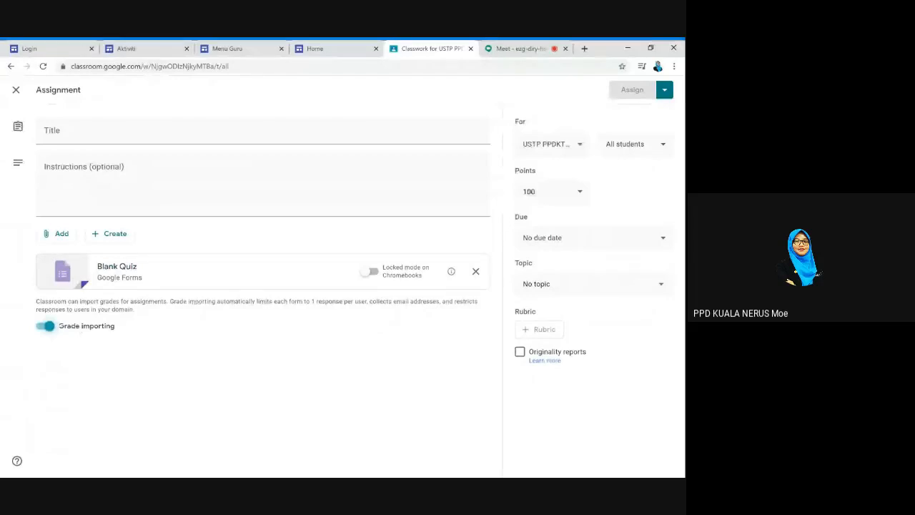
left_click(16, 91)
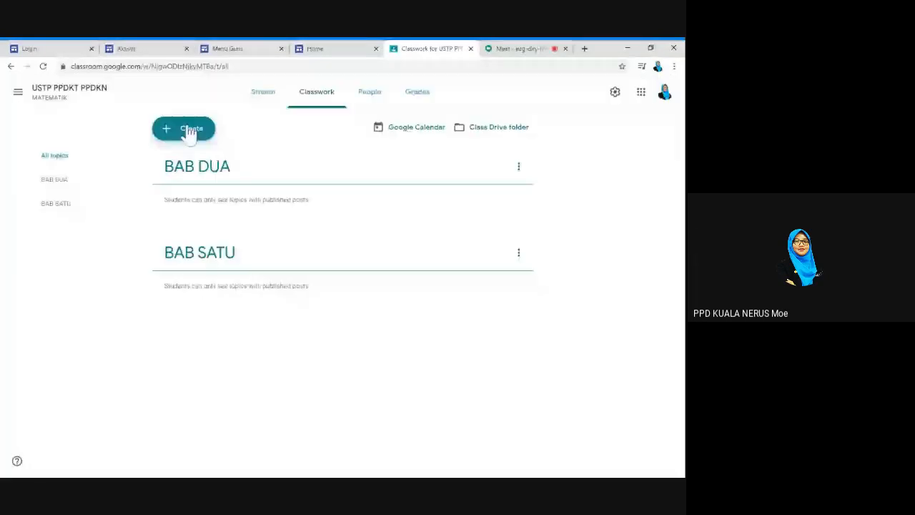
Start a new Question, discard it unposted, and bring up the Create choices again
left_click(190, 133)
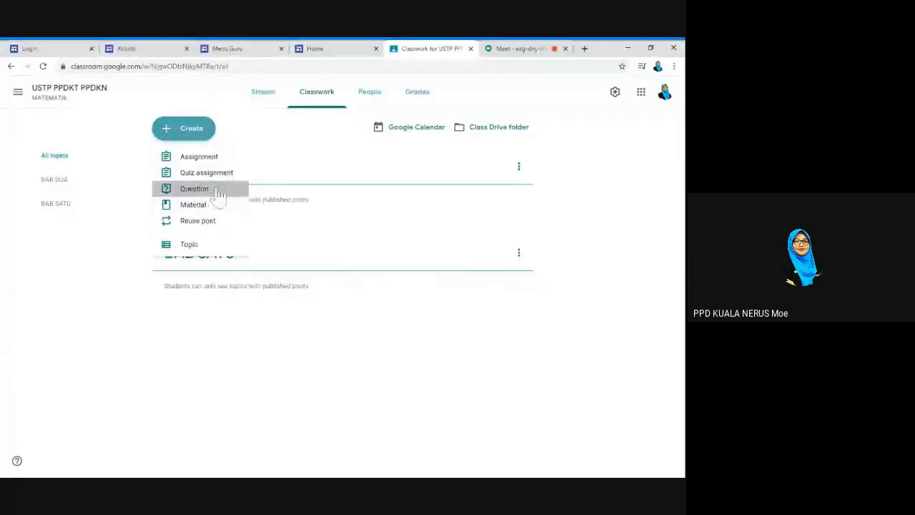
left_click(195, 189)
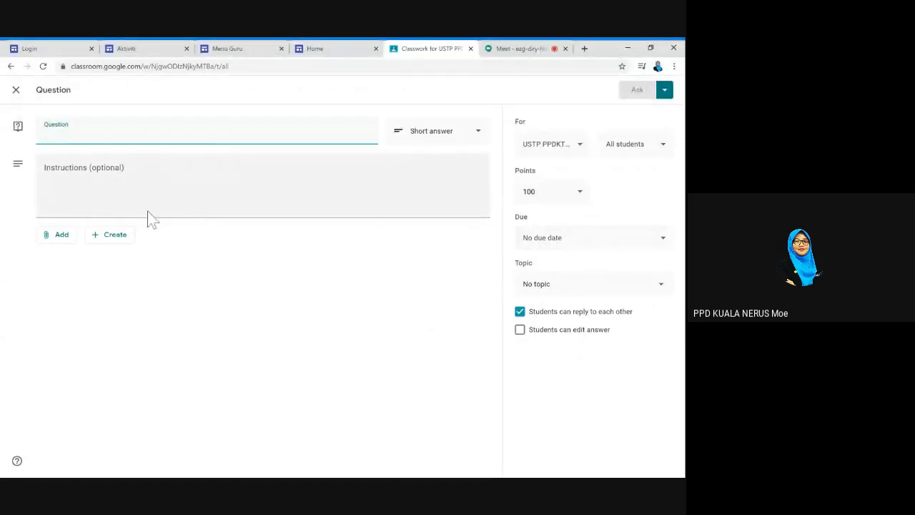
left_click(15, 90)
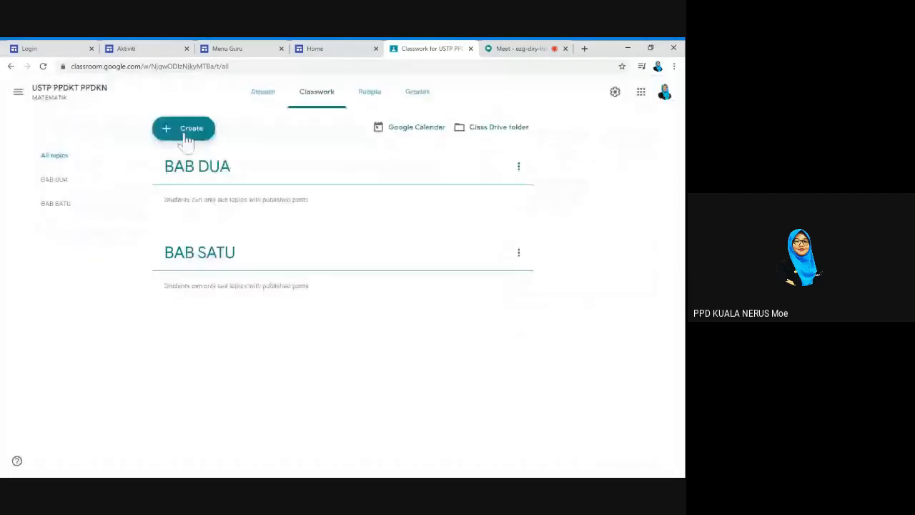
left_click(186, 136)
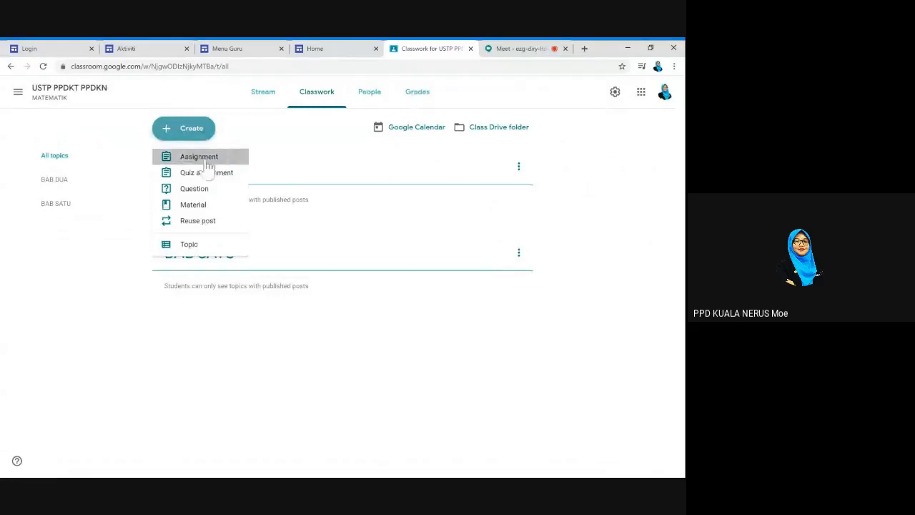
Create an assignment titled TAMBAH with instructions 'Murid baca nota dan jawab soalan'
left_click(205, 162)
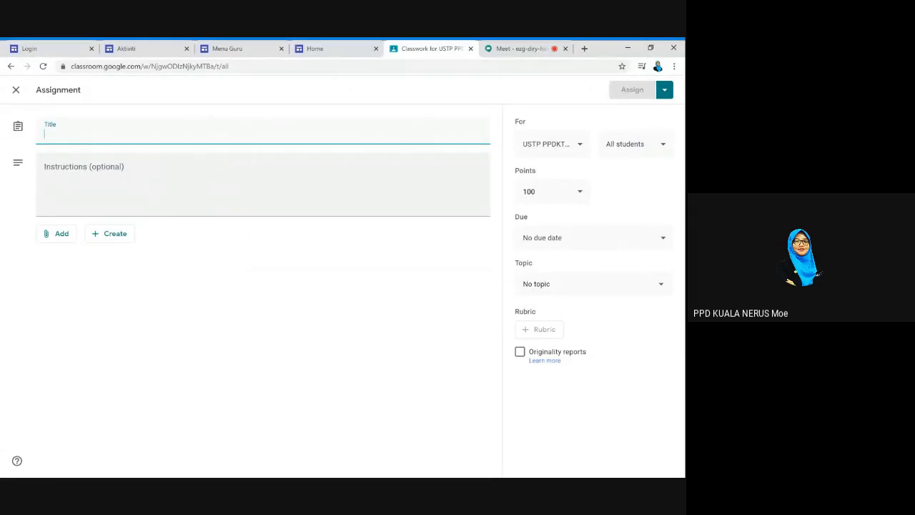
type("TAMBAH")
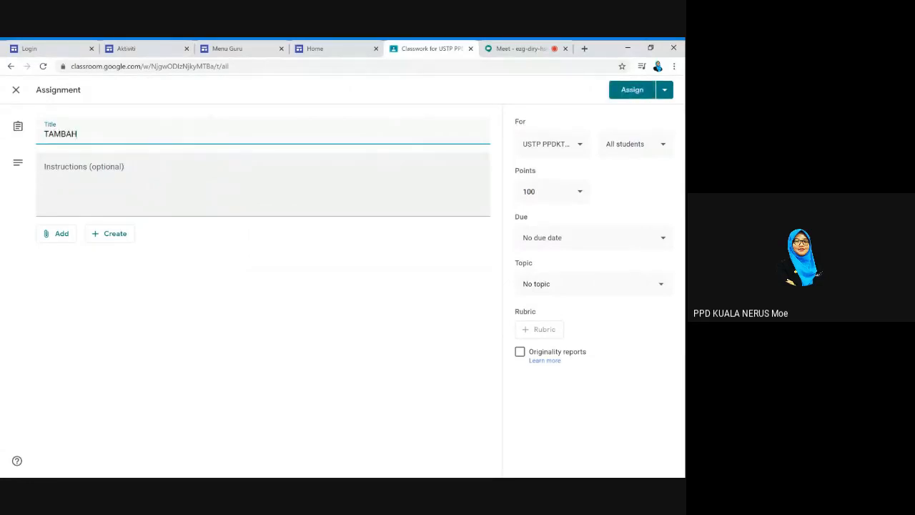
left_click(142, 172)
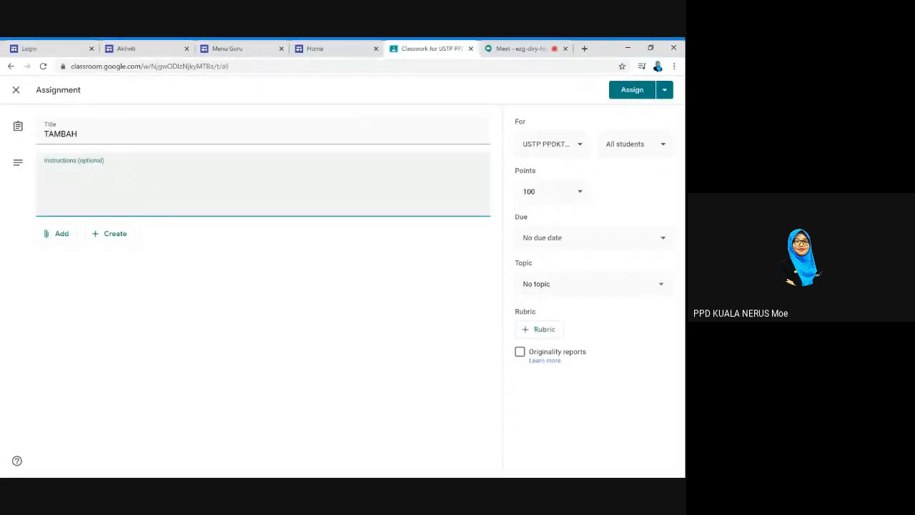
type("Murid baca nota dan")
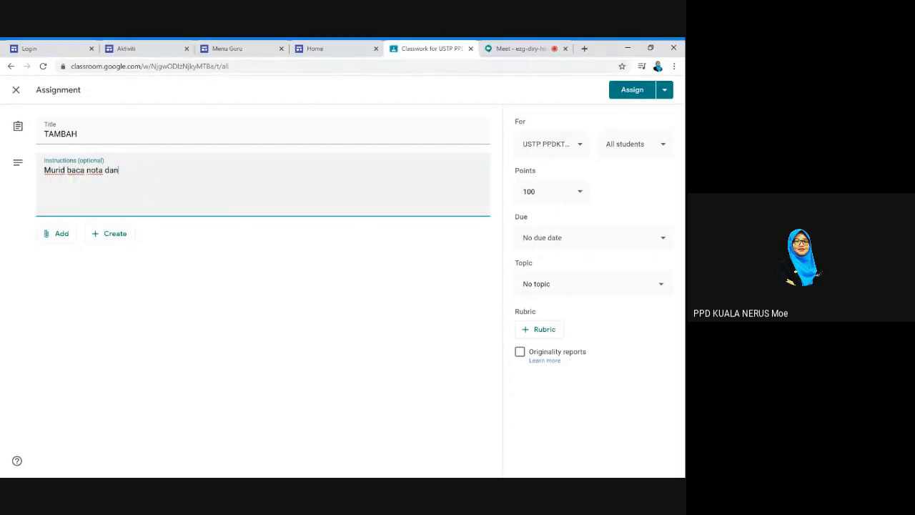
type(" jawab soalan")
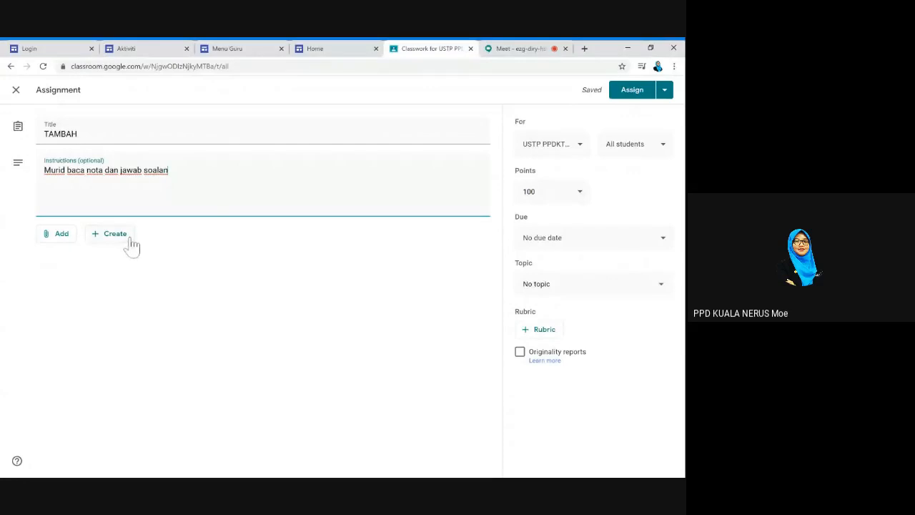
Preview the Add and Create attachment options without choosing any
left_click(70, 236)
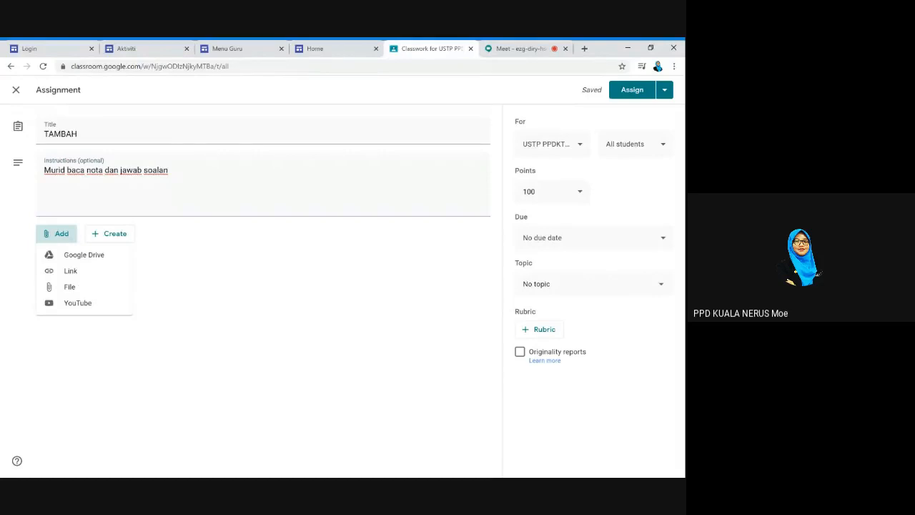
left_click(121, 243)
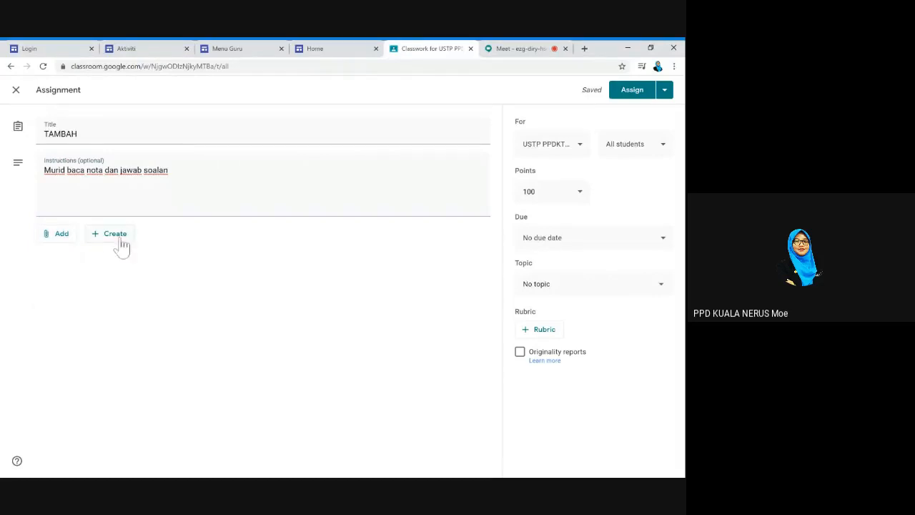
left_click(122, 243)
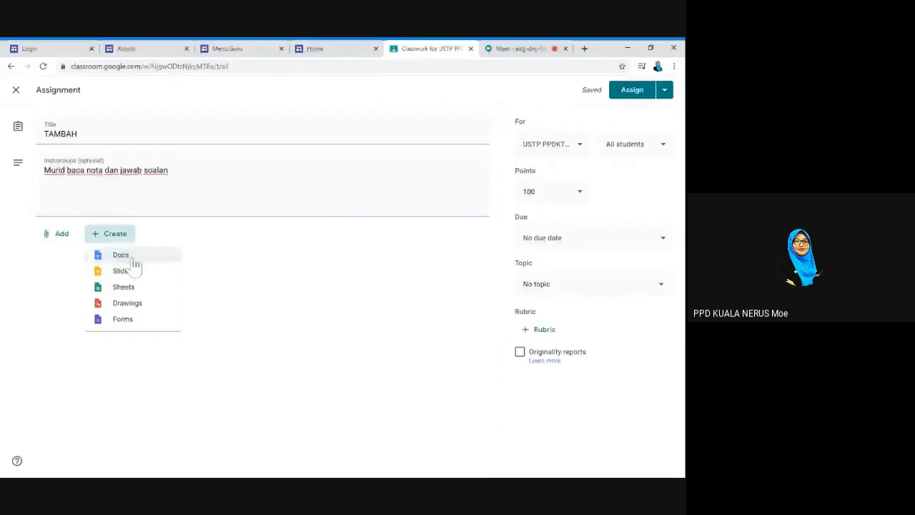
left_click(210, 284)
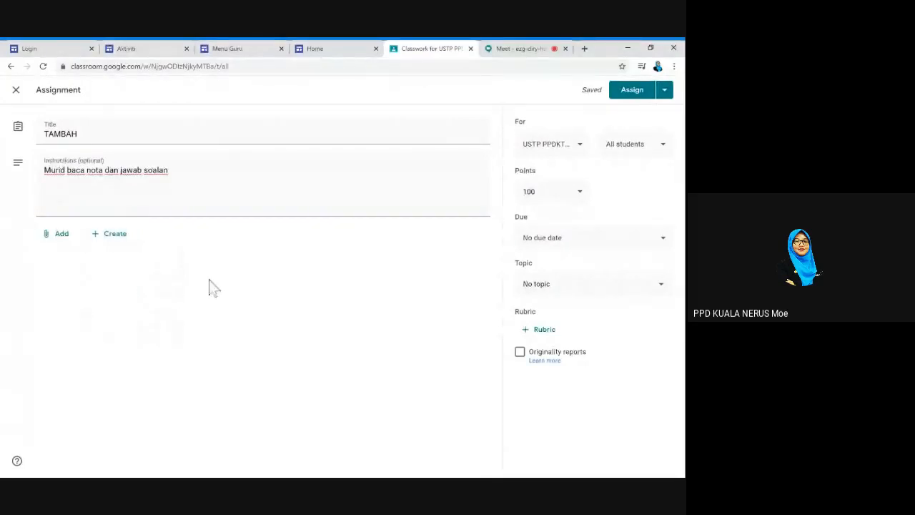
Search YouTube from the assignment for 'operasi tambah'
left_click(62, 236)
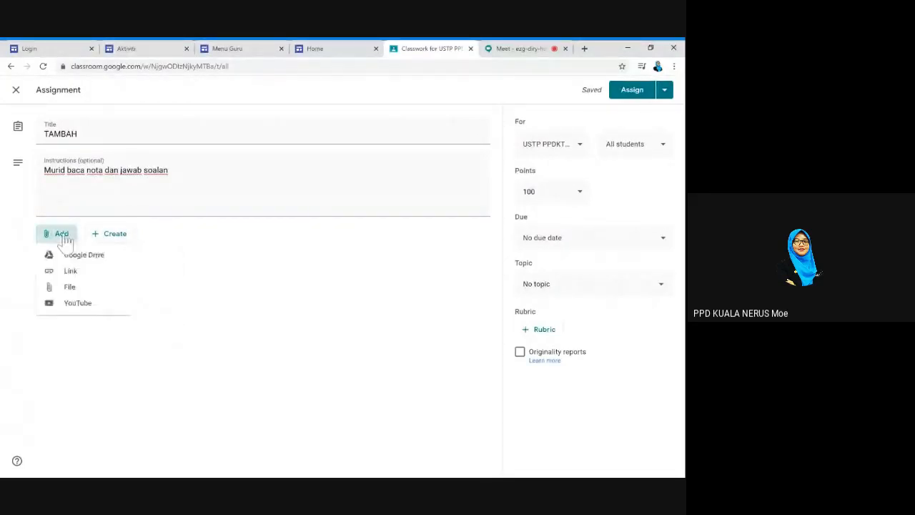
left_click(79, 303)
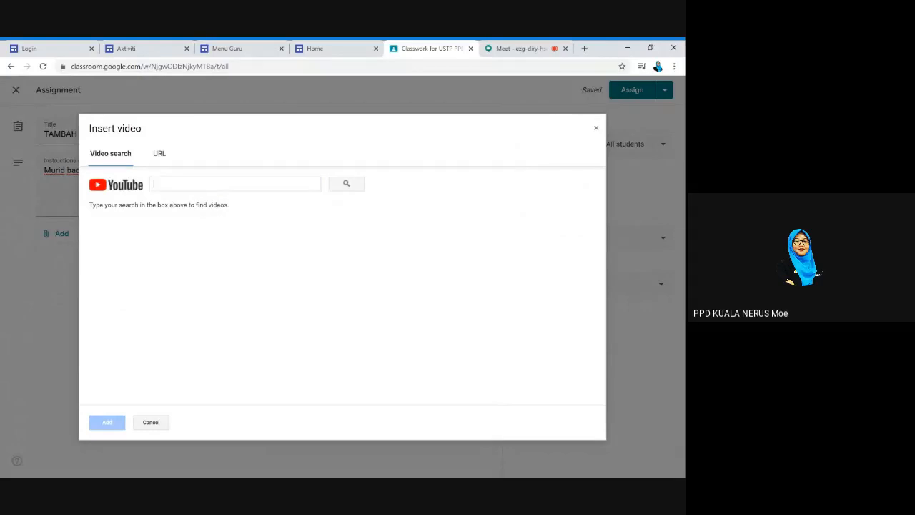
left_click(153, 184)
type("tambah")
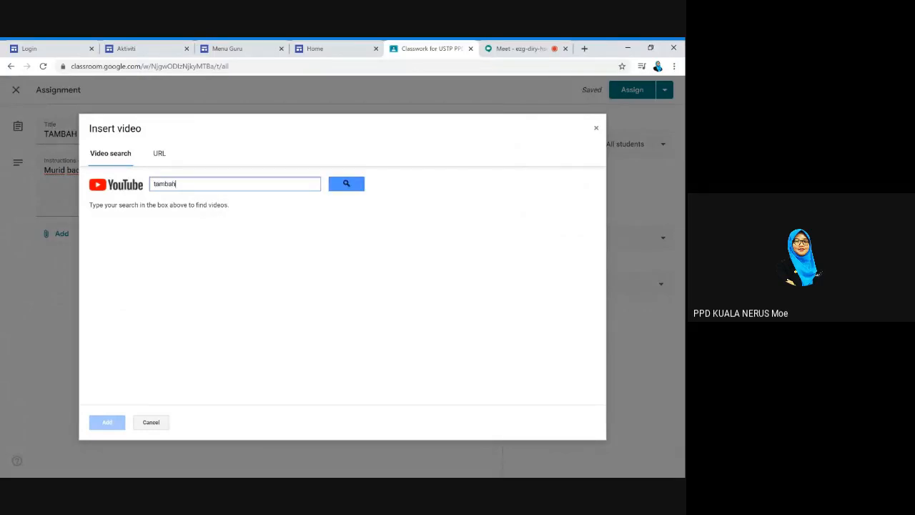
left_click(361, 186)
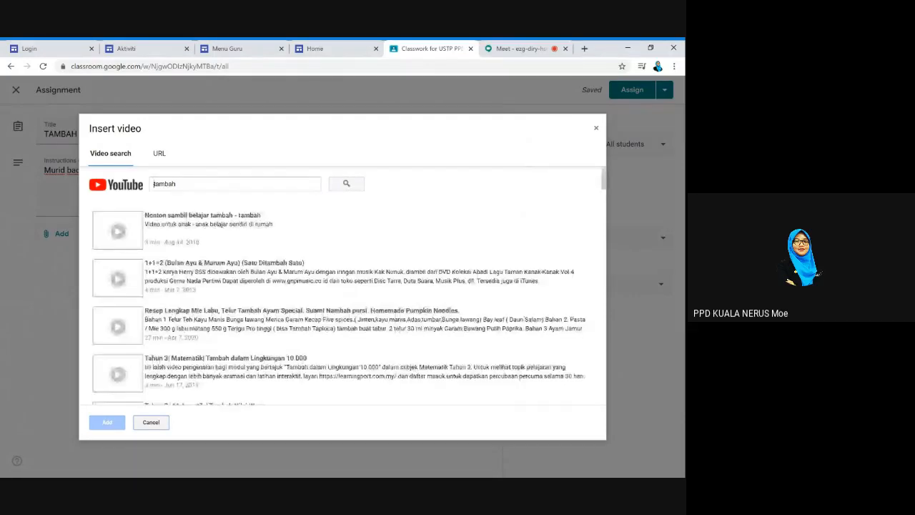
left_click(156, 183)
type("operasi")
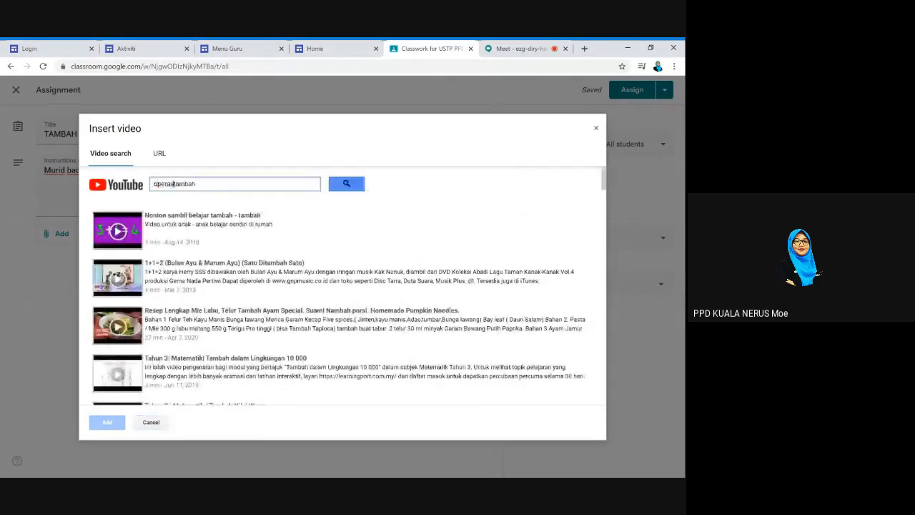
key("Return")
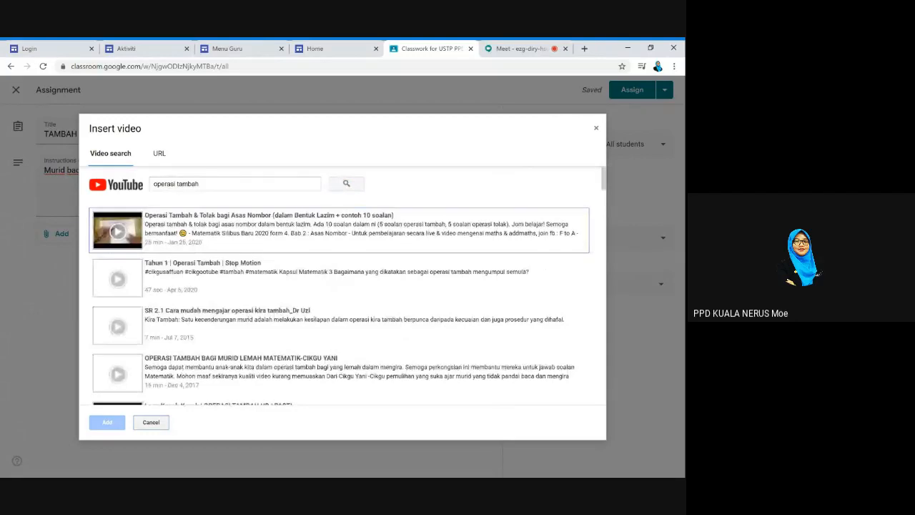
Attach the video 'Lagu Kanak Kanak | OPERASI TAMBAH HD | PASTI' to the assignment
scroll(228, 352, "down", 1)
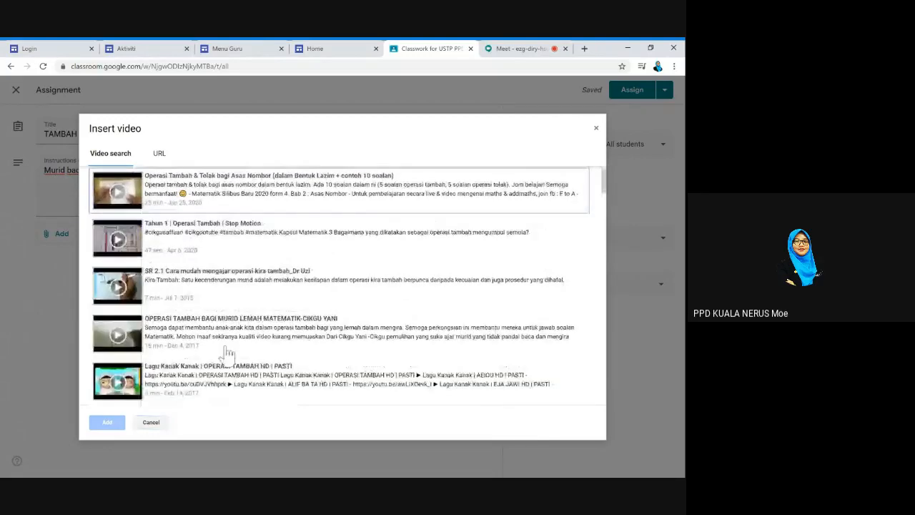
scroll(227, 352, "down", 2)
left_click(203, 300)
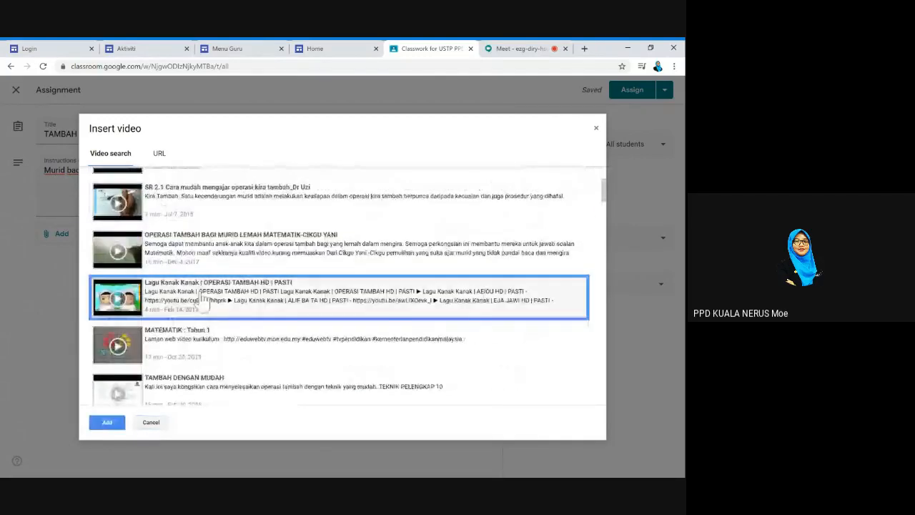
left_click(114, 423)
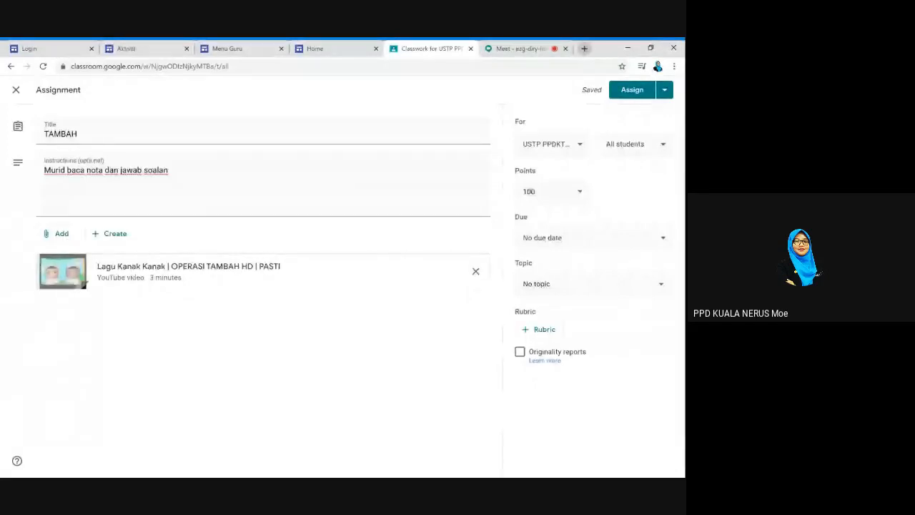
Google 'operasi tambah' in a new tab, open the Saya Cikgu Matematik page, and select its URL
left_click(584, 48)
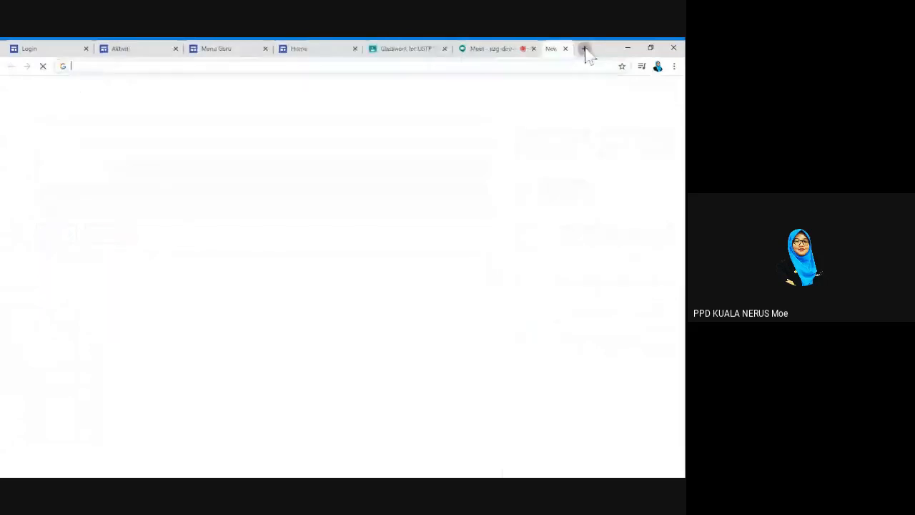
type("op")
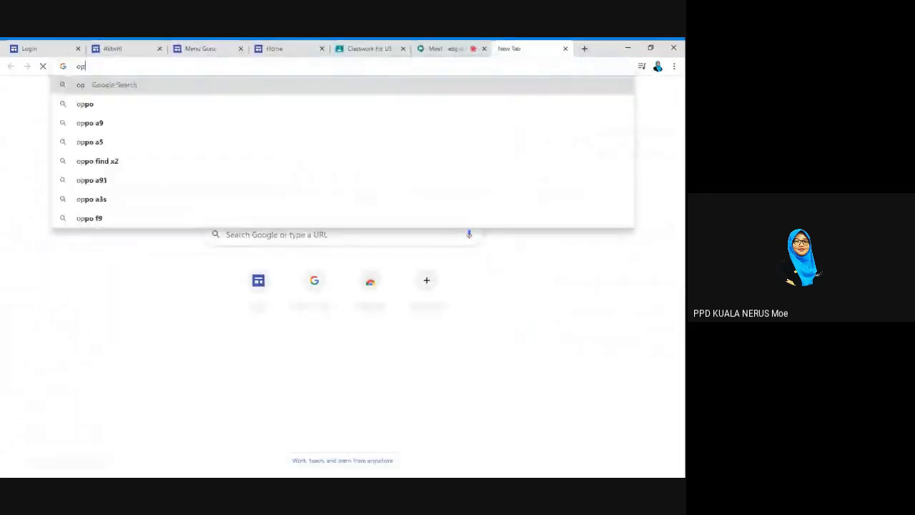
type("erasi tambah")
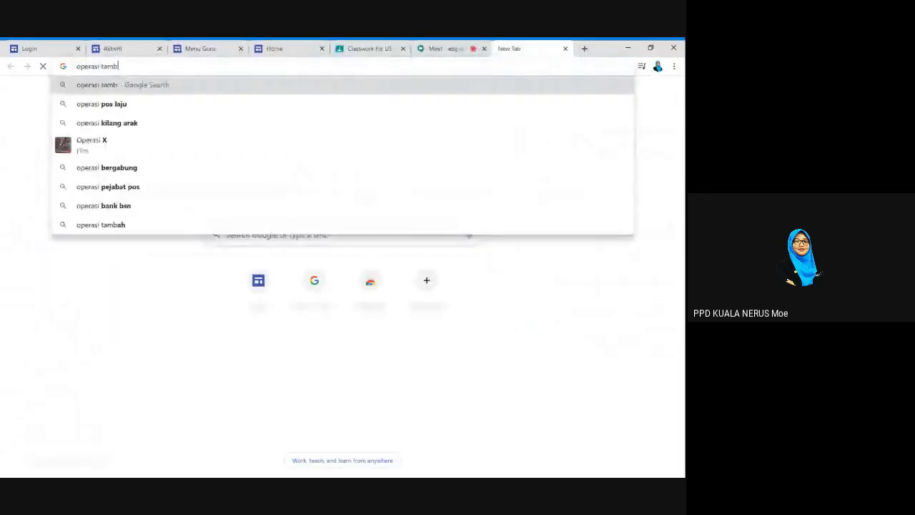
key("Return")
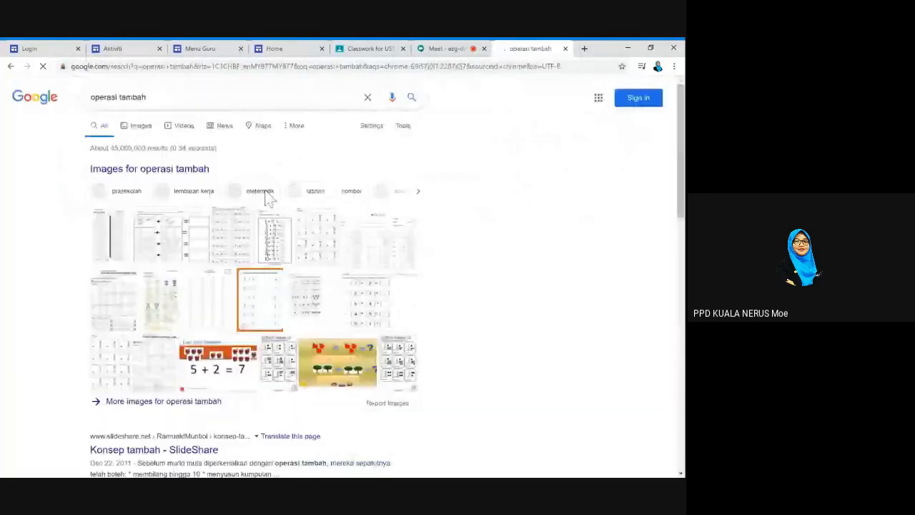
scroll(267, 197, "down", 8)
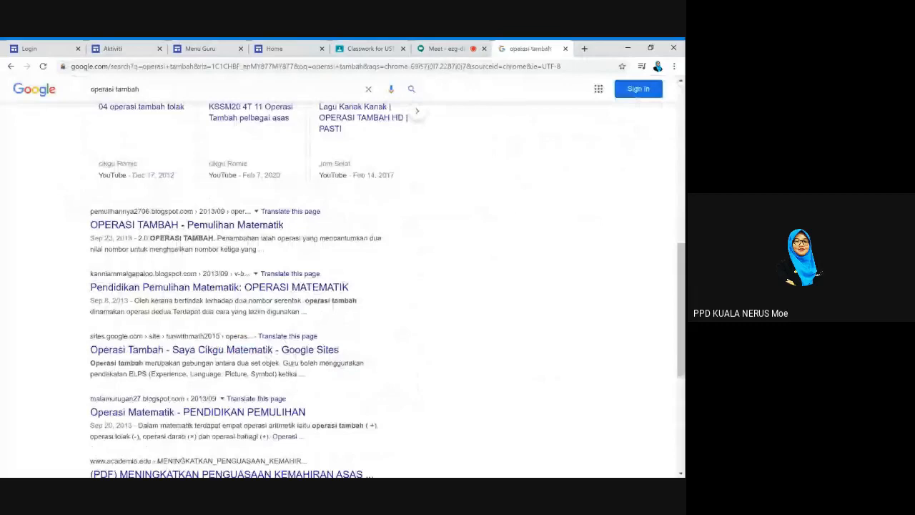
scroll(246, 281, "down", 1)
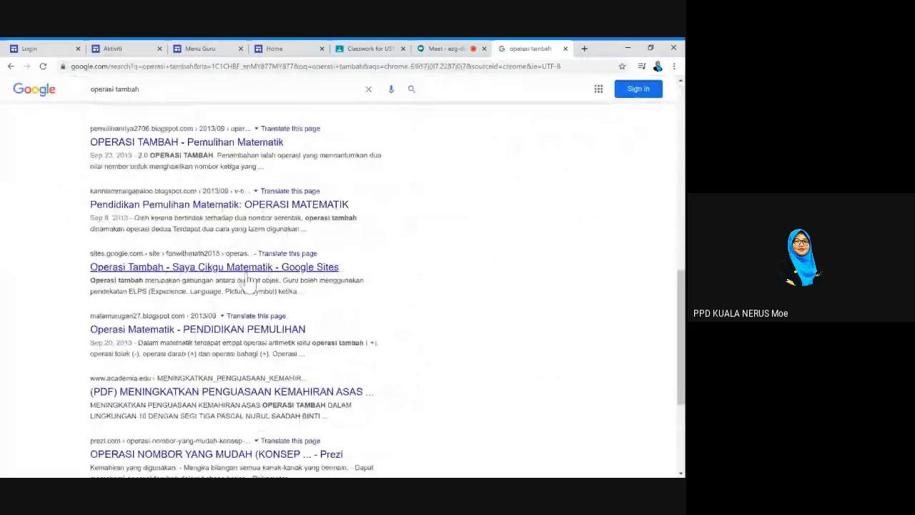
left_click(247, 276)
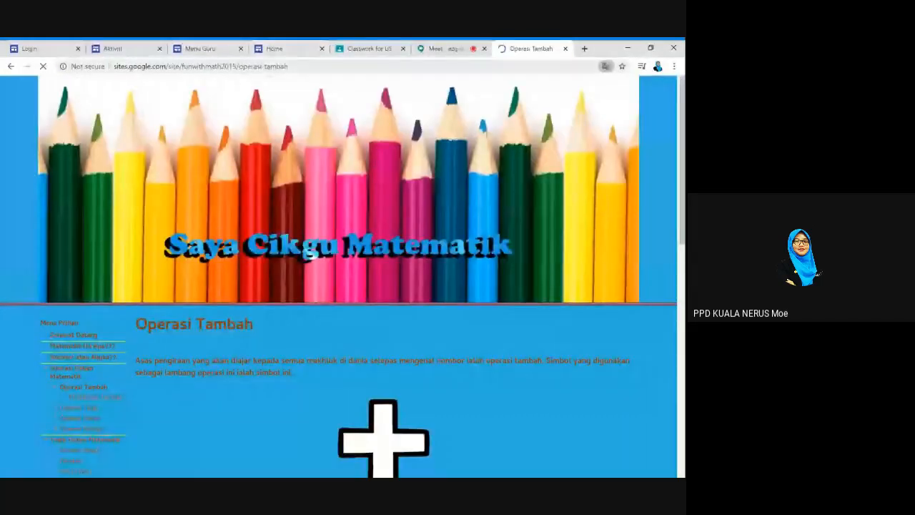
left_click(297, 66)
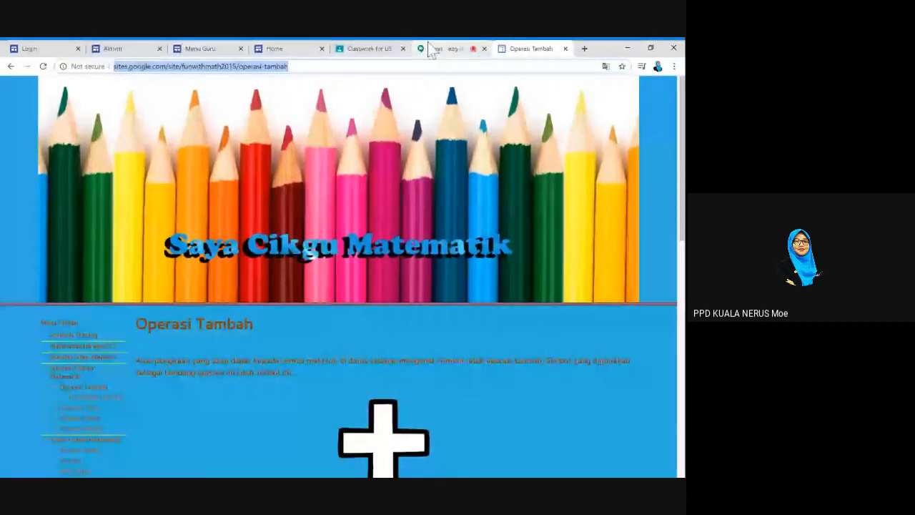
Attach the copied Operasi Tambah page URL as a link to the TAMBAH assignment
left_click(365, 48)
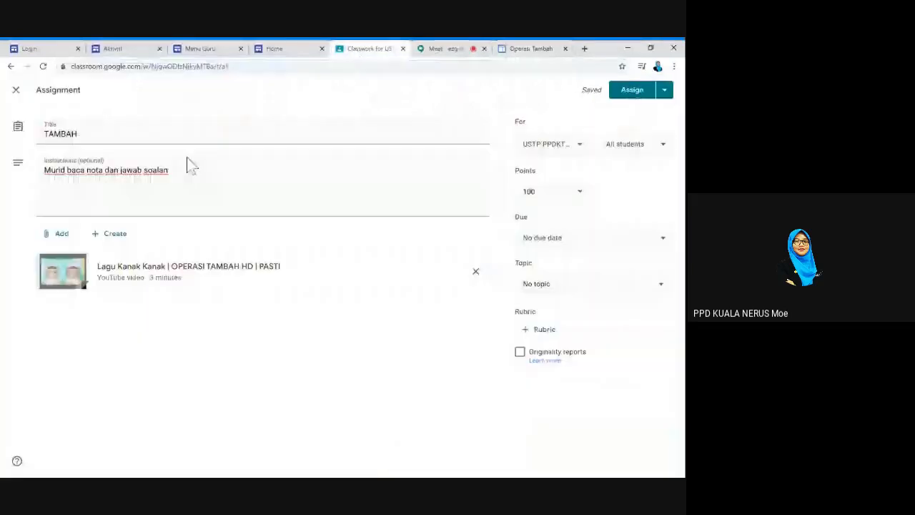
left_click(61, 235)
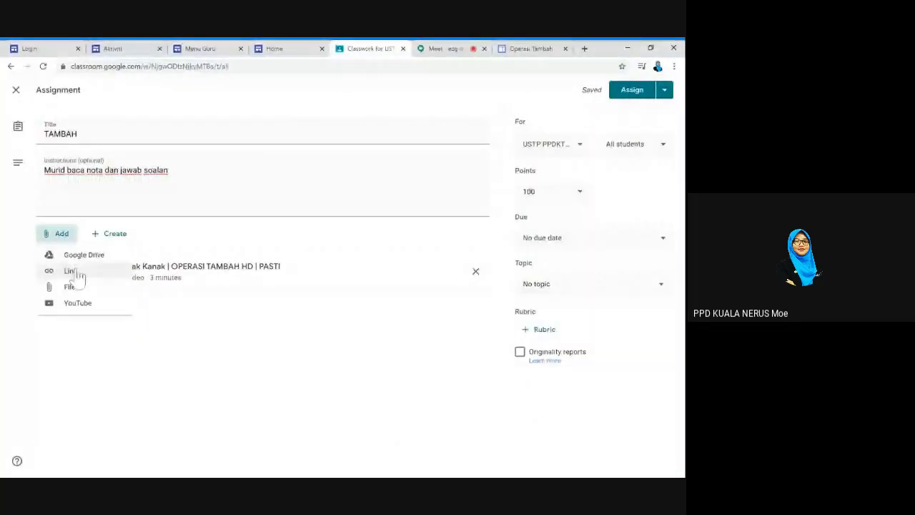
left_click(78, 275)
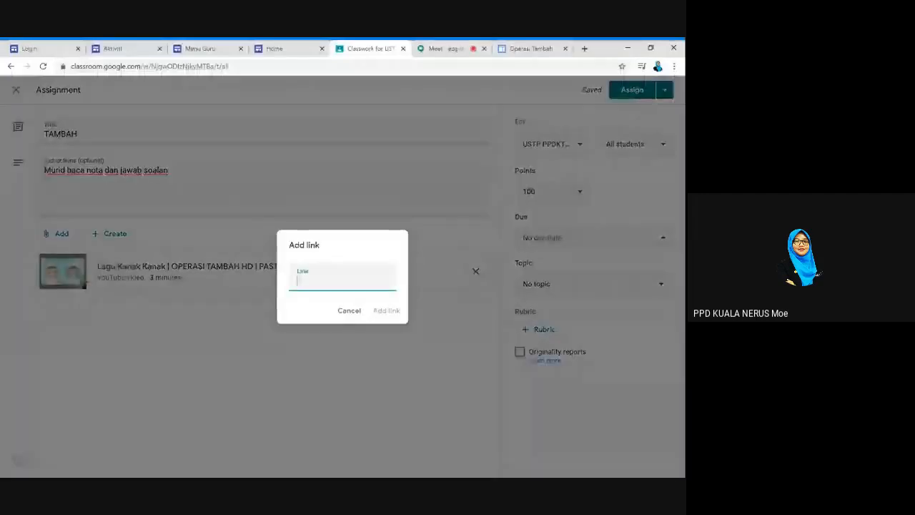
key("ctrl+v")
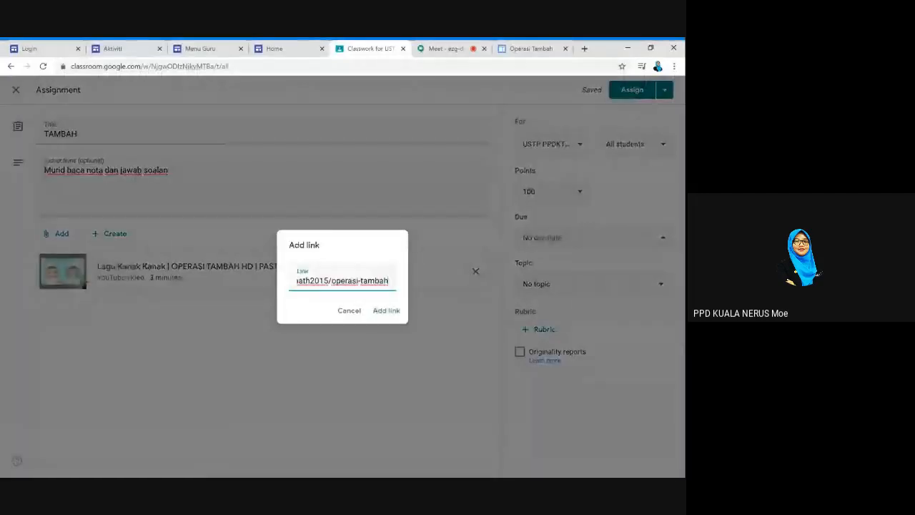
left_click(386, 311)
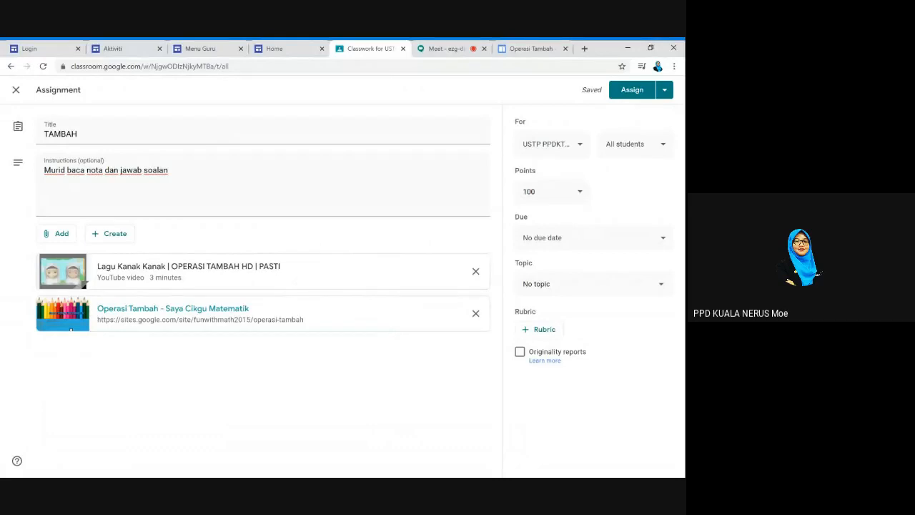
left_click(111, 241)
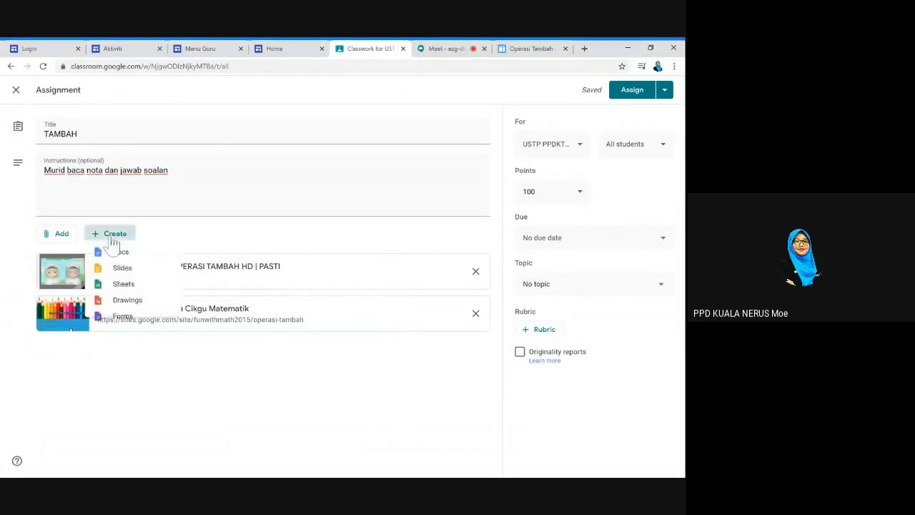
Attach a new blank Google Form to the assignment and title its first question LATIHAN
left_click(138, 327)
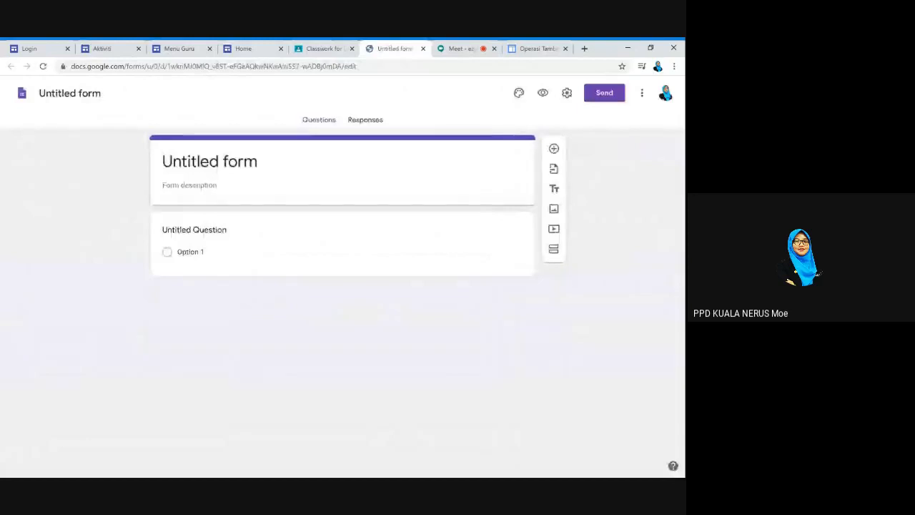
left_click(243, 161)
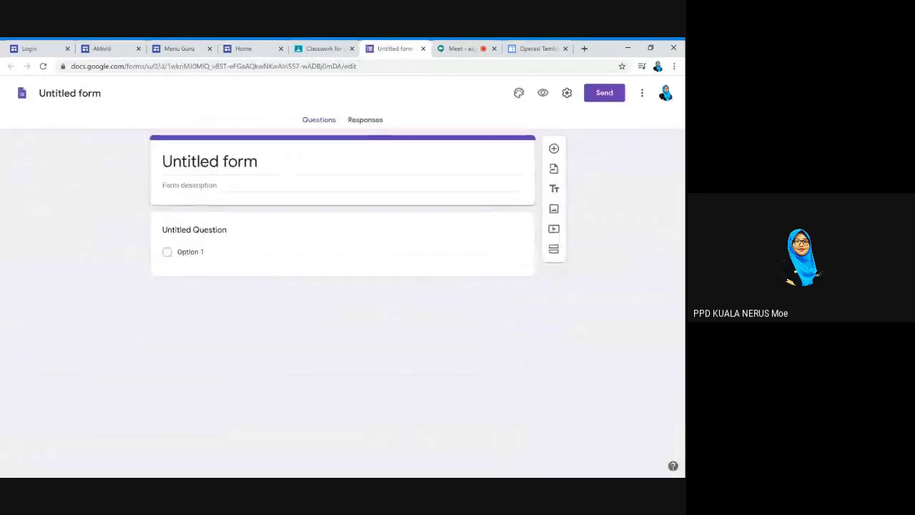
type("lat")
key("BackSpace")
key("BackSpace")
key("BackSpace")
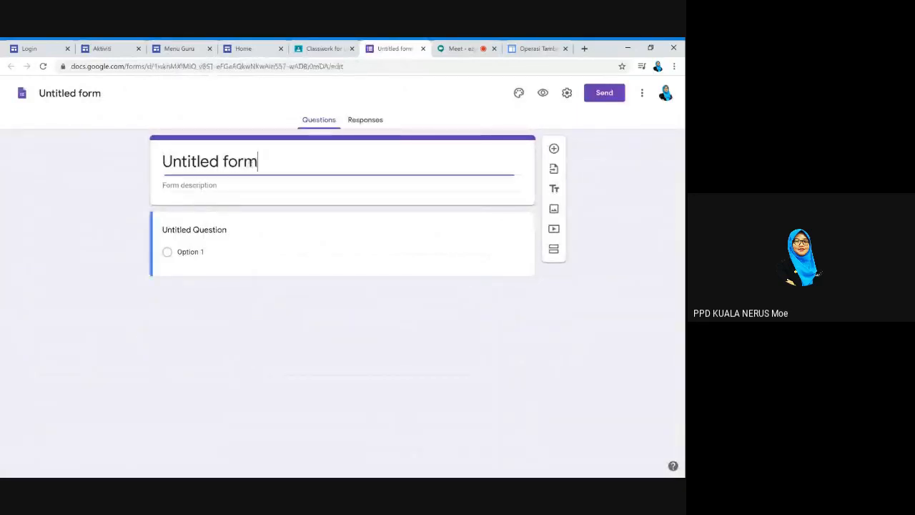
key("ctrl+a")
key("BackSpace")
type("la")
key("BackSpace")
key("BackSpace")
left_click(194, 229)
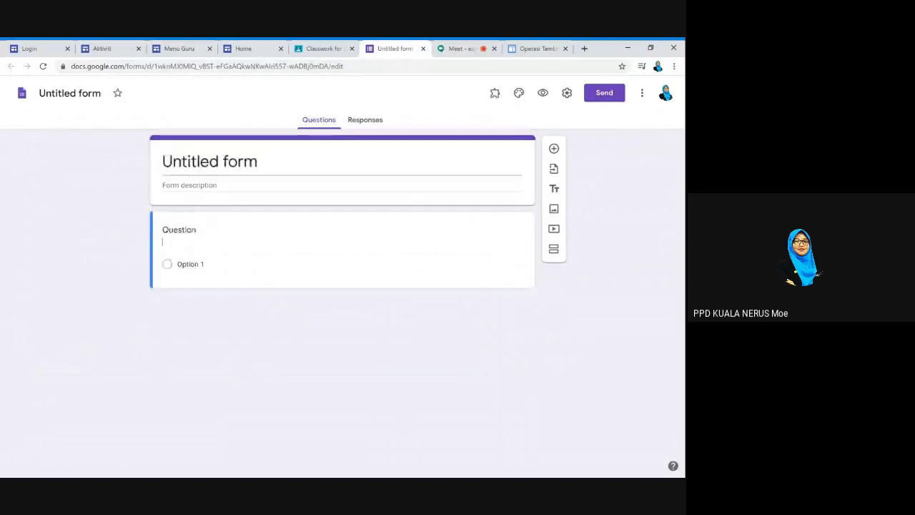
type("LATIHAN")
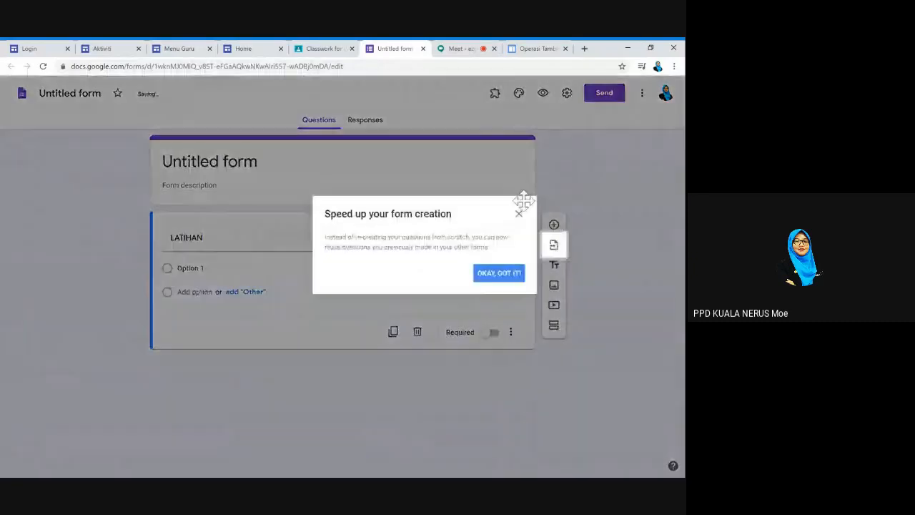
Title the form LATIHAN TAMBAH
left_click(519, 213)
left_click(210, 161)
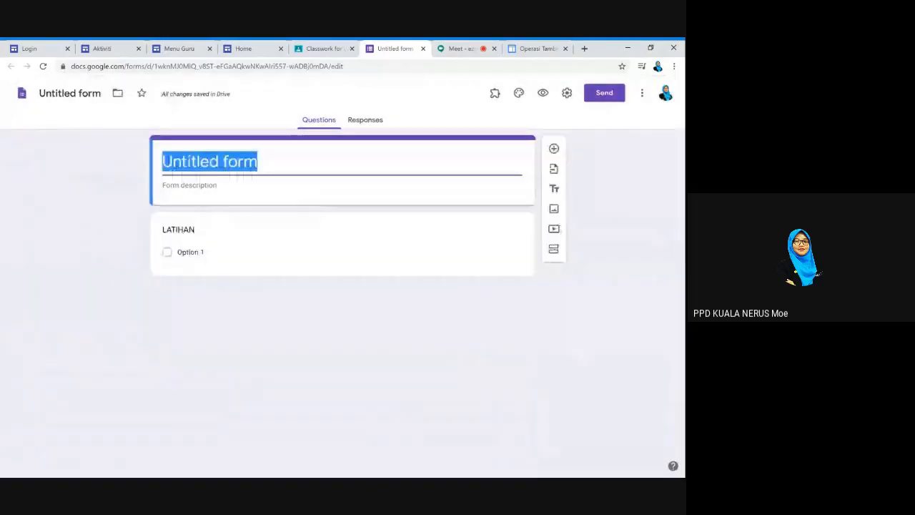
type("LATIHAN TAMBAH")
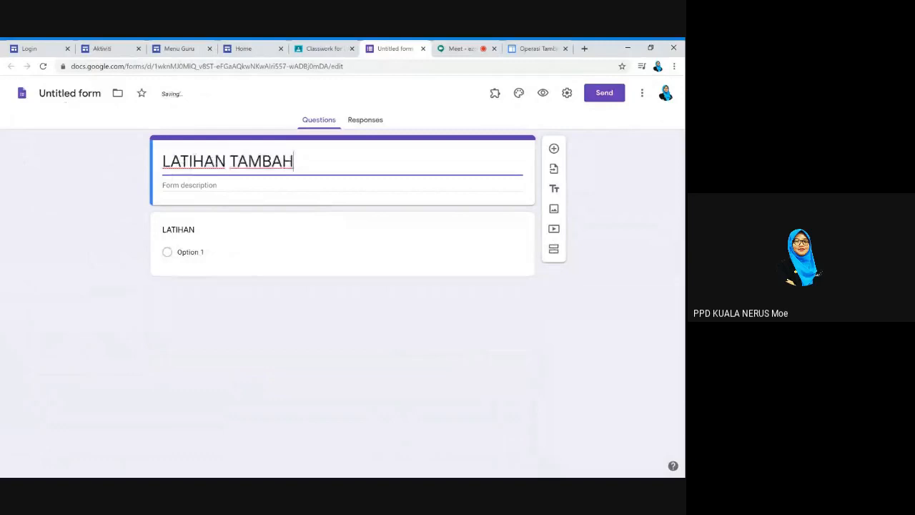
left_click(72, 94)
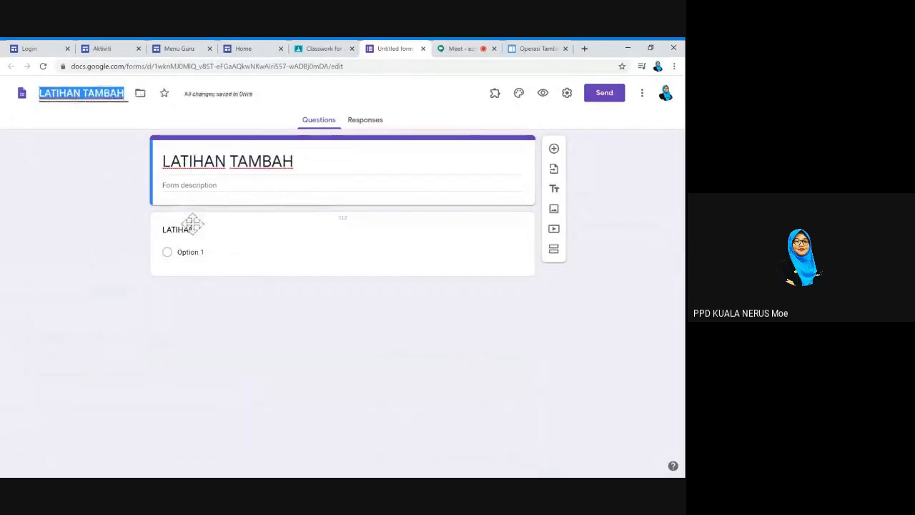
Make the first question a required '1) 5 + 5 =' with choices 10, 20, 30
left_click(199, 236)
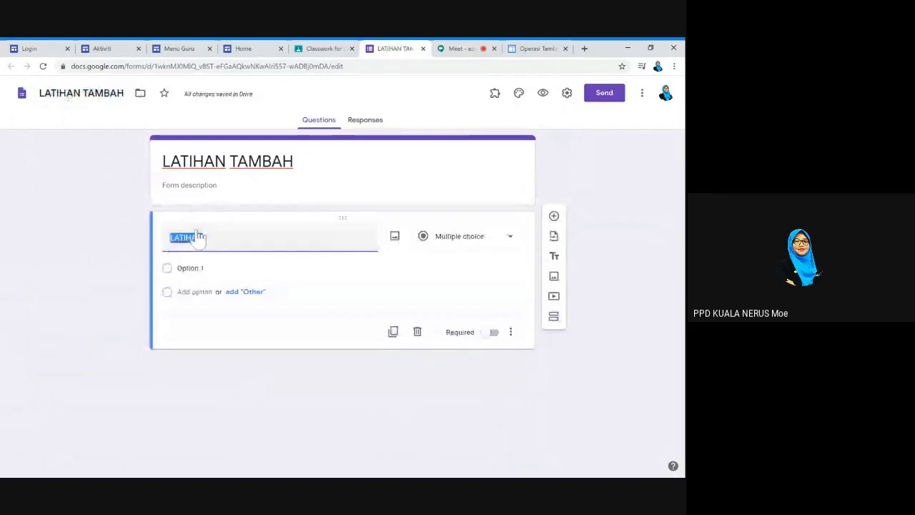
type("1)")
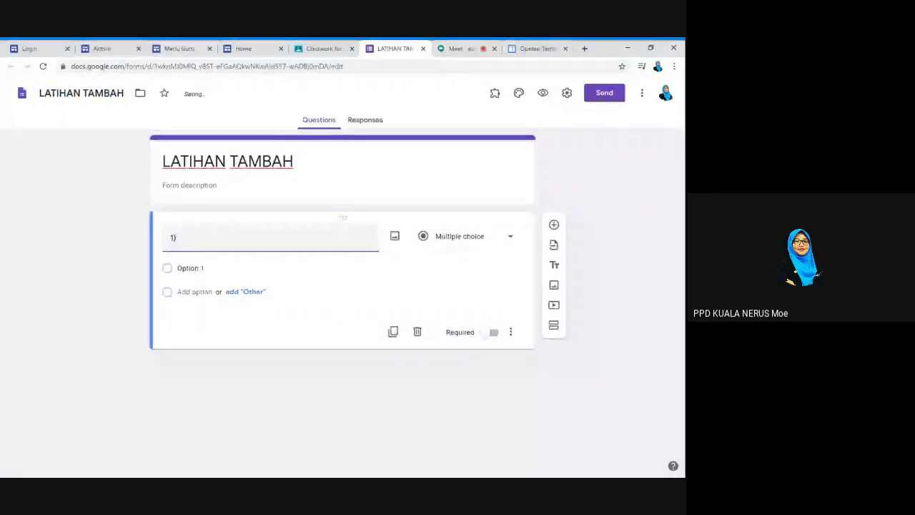
type(" 5 +")
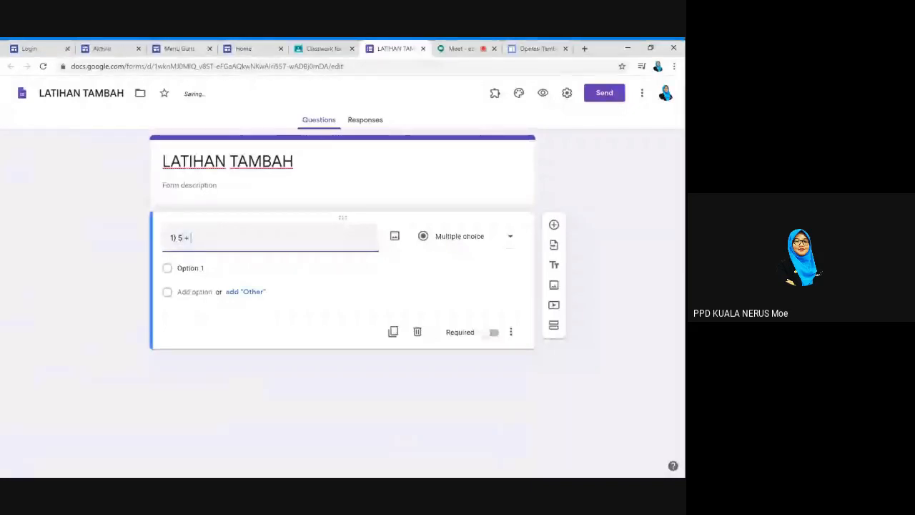
type(" 5 =")
key("Tab")
key("Tab")
key("Tab")
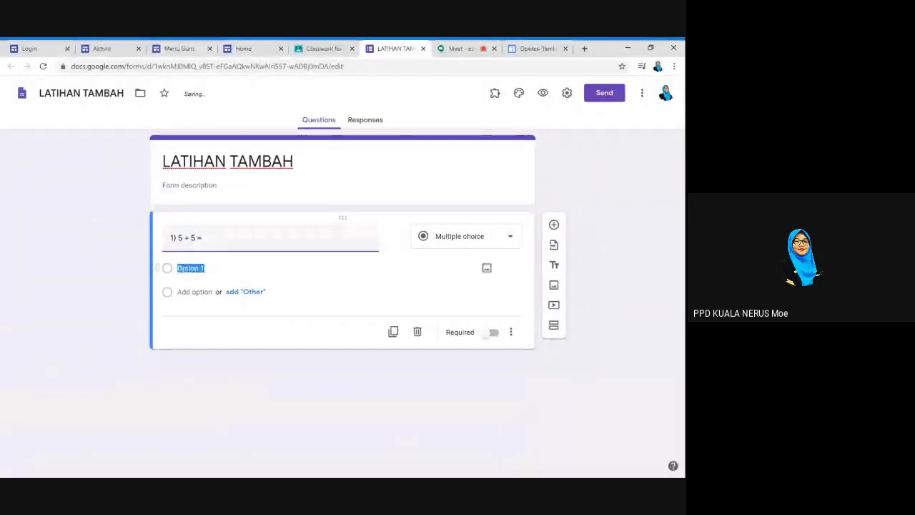
type("10")
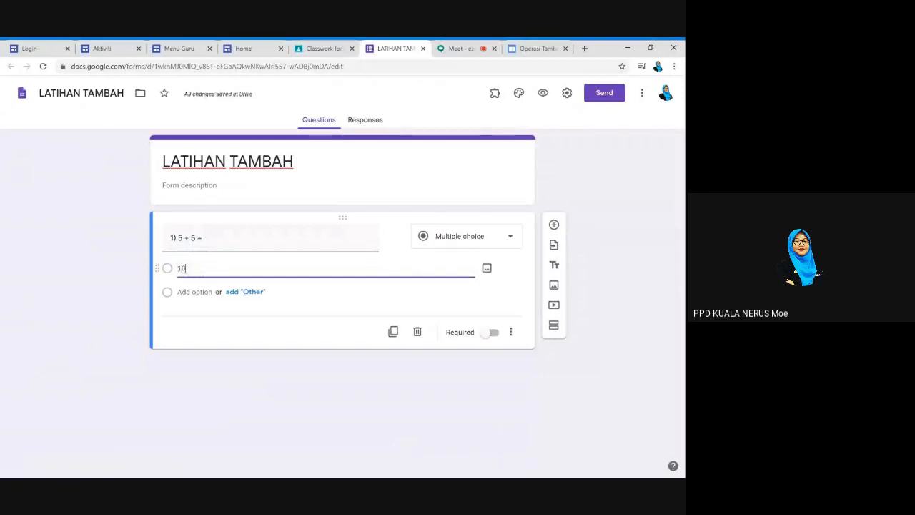
key("Return")
type("20")
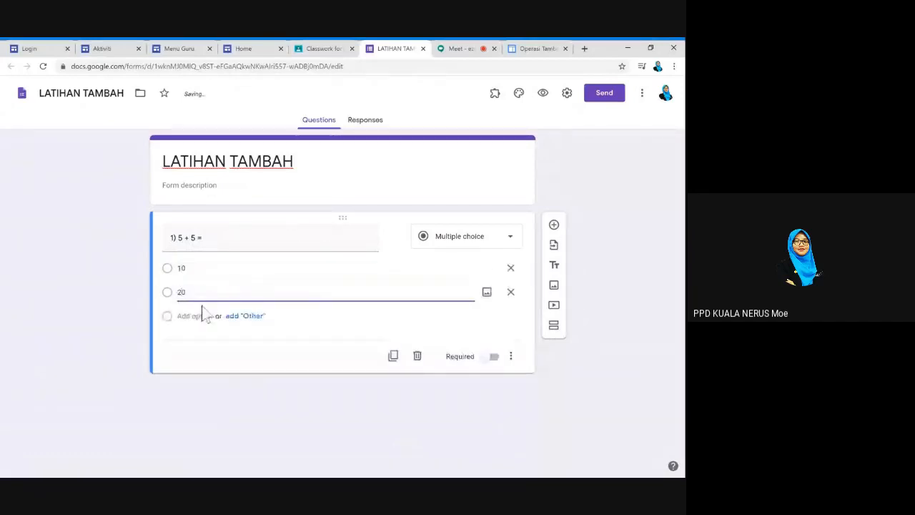
key("Return")
type("30")
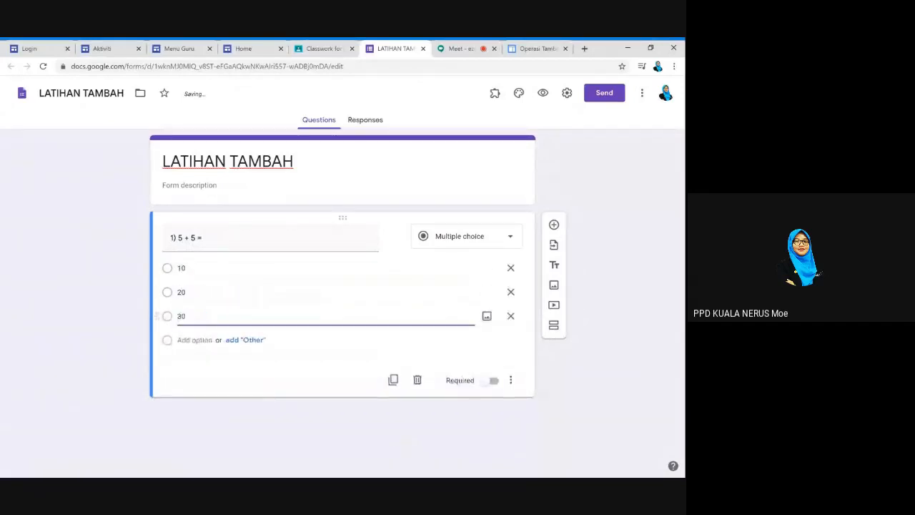
left_click(592, 347)
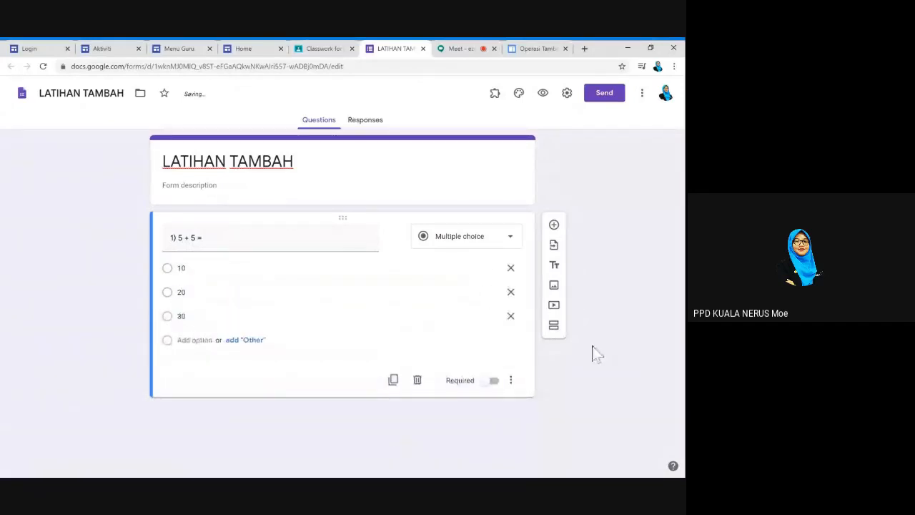
left_click(493, 382)
Duplicate the first question and change the copy to '1) 10 + 10 ='
left_click(394, 381)
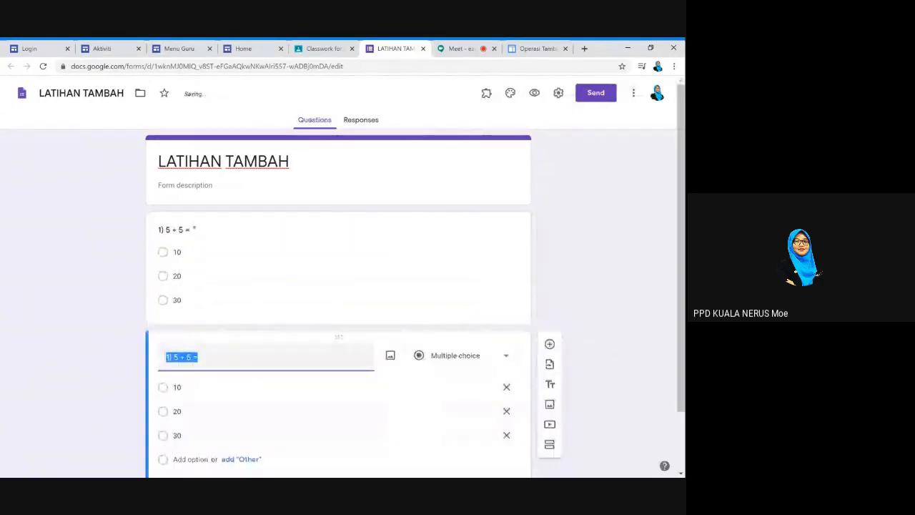
left_click(175, 357)
type("10")
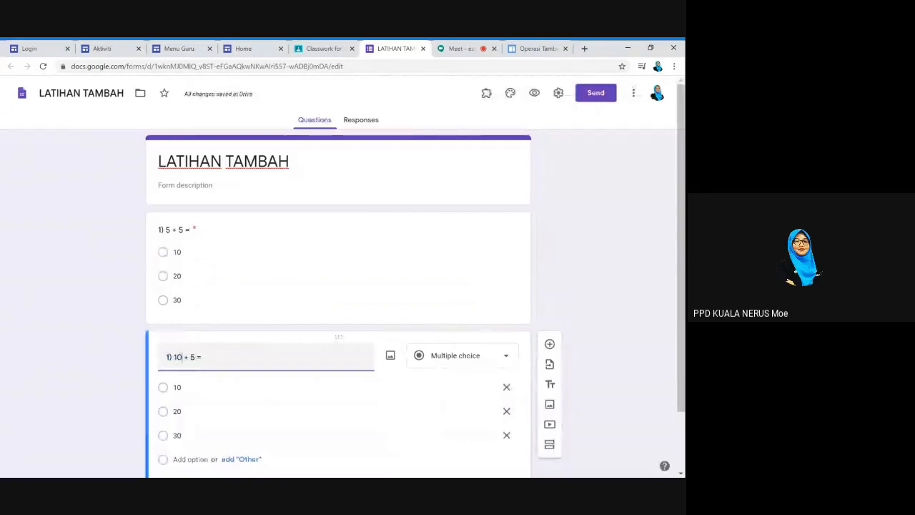
key("BackSpace")
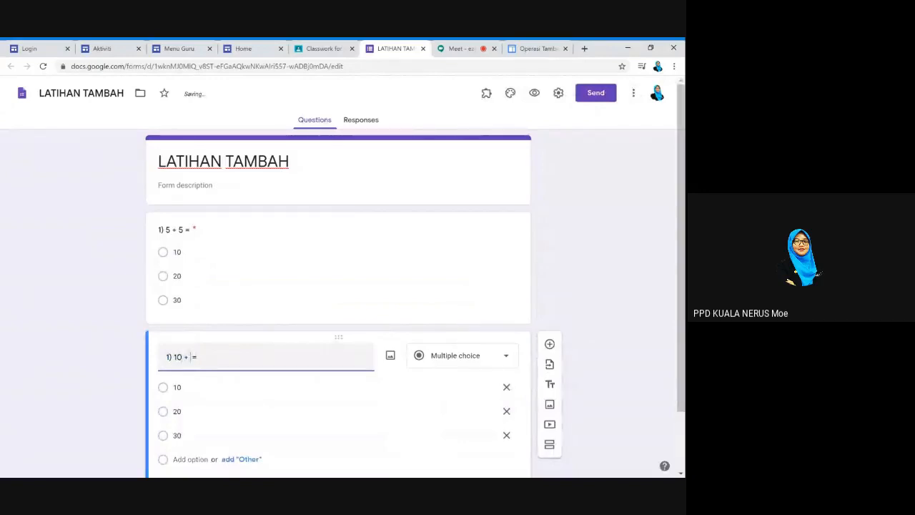
type("10")
scroll(393, 438, "down", 1)
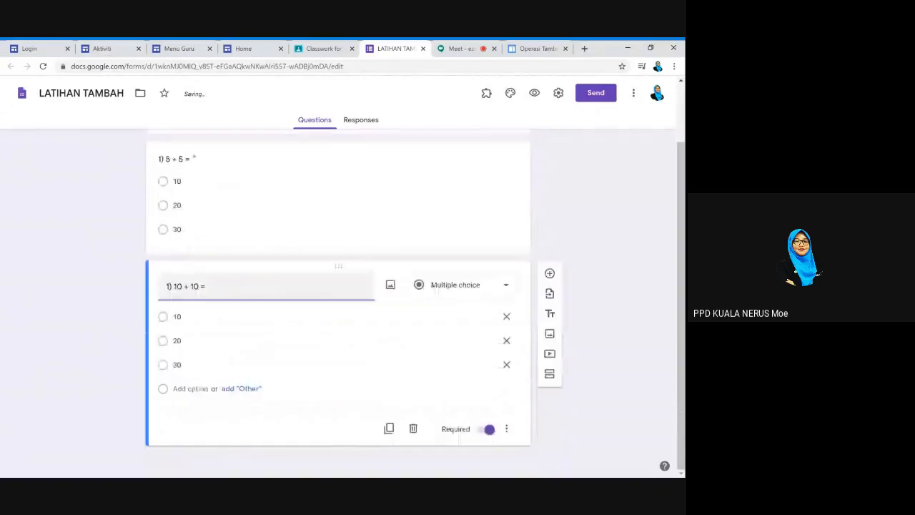
Duplicate that question again and change the copy to '1) 10 + 20 ='
left_click(390, 430)
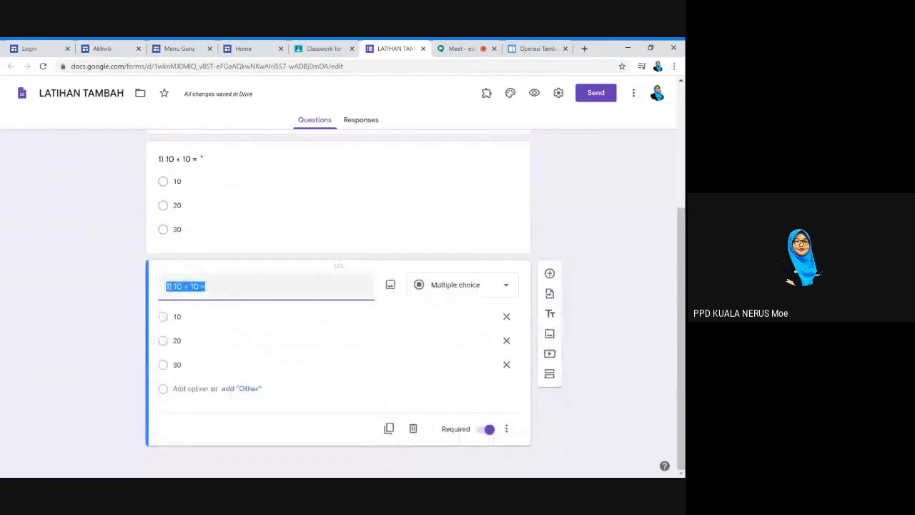
left_click(174, 286)
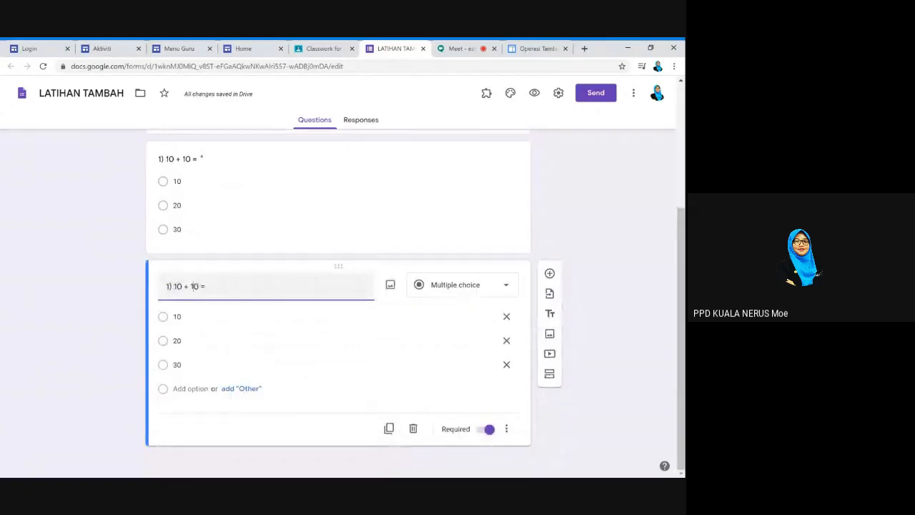
double_click(194, 286)
type("20")
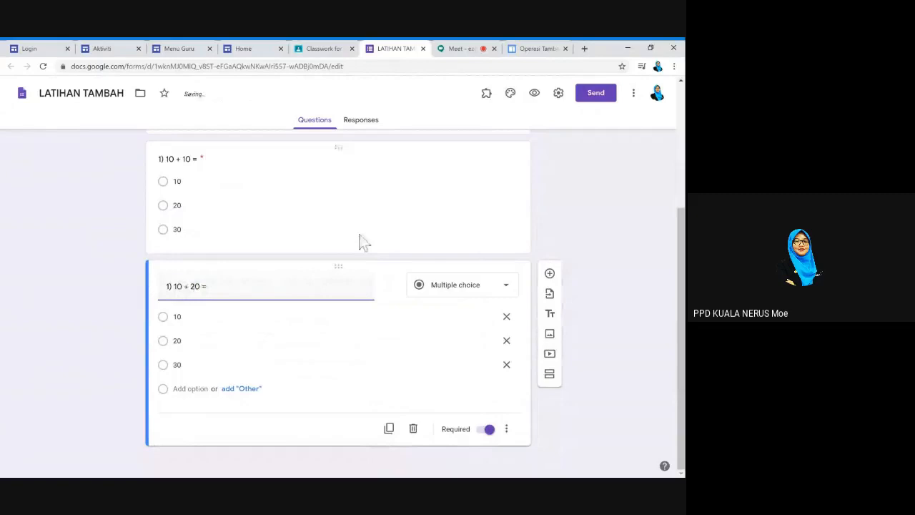
left_click(571, 242)
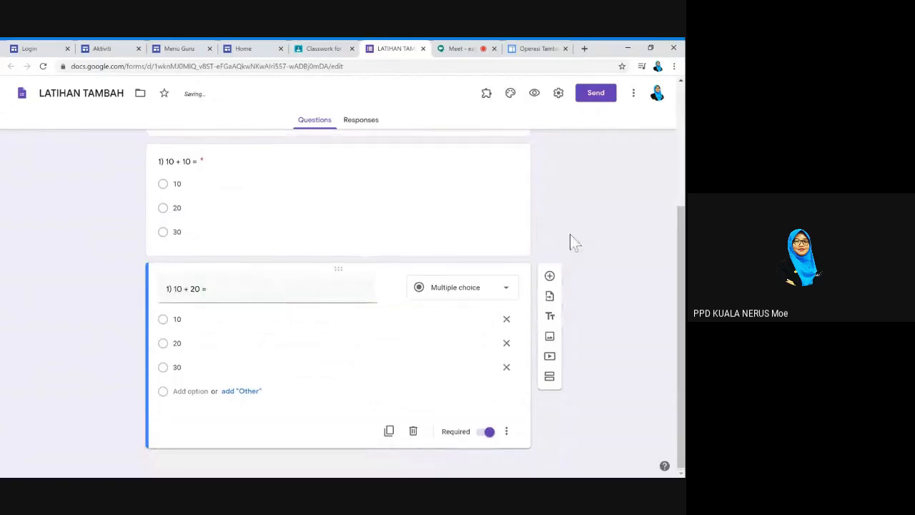
scroll(572, 241, "up", 3)
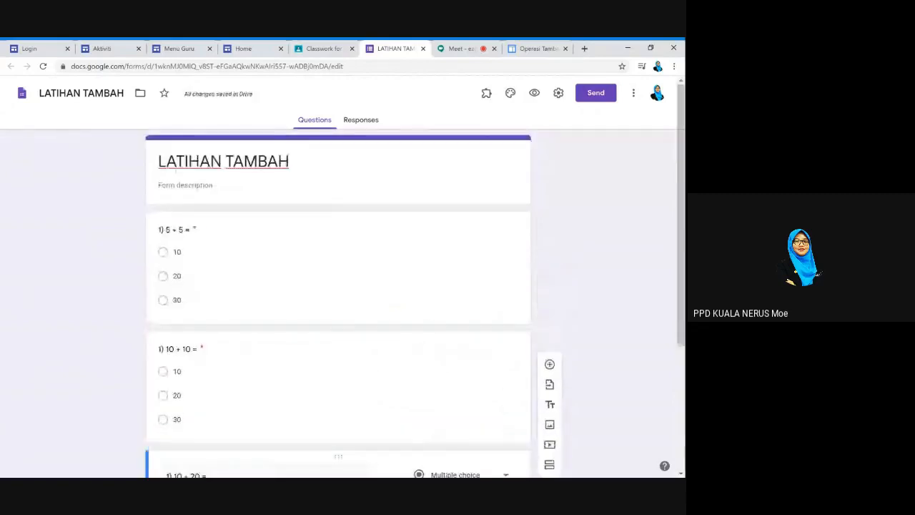
In form settings, collect respondents' email addresses and limit them to one response
left_click(559, 97)
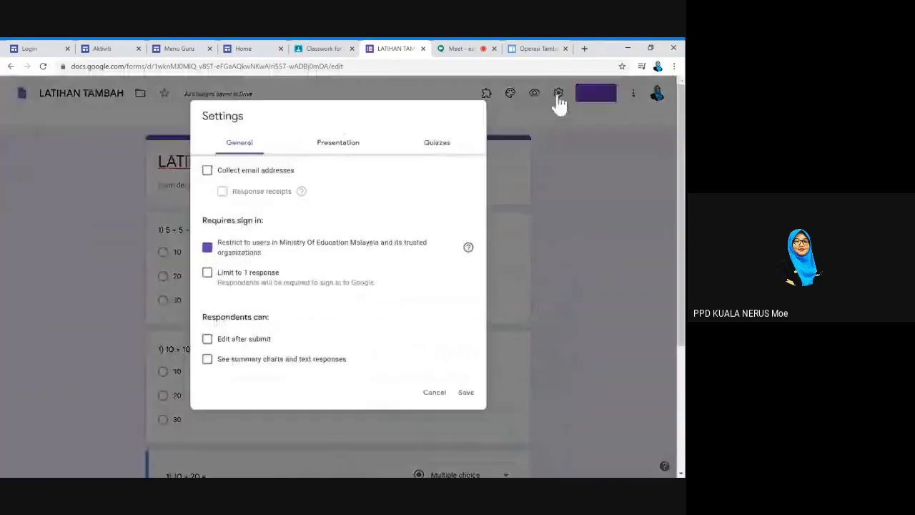
left_click(208, 172)
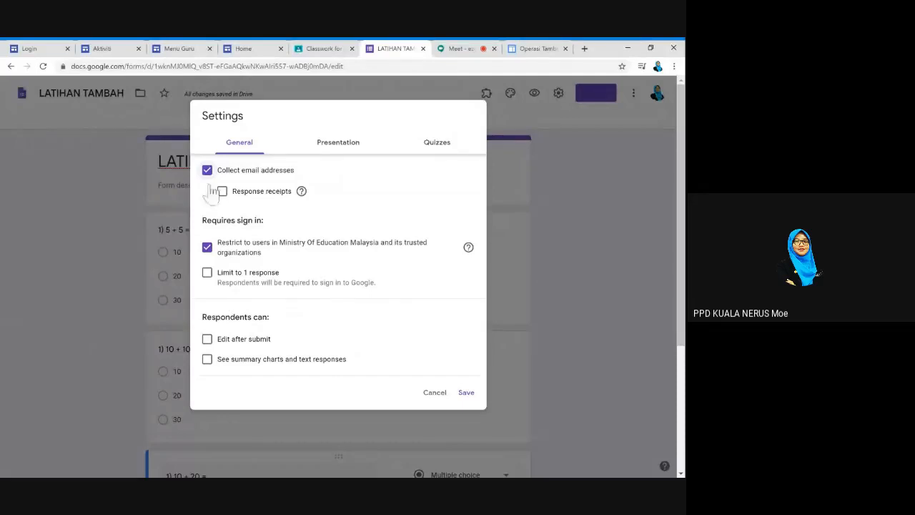
left_click(210, 278)
left_click(211, 279)
left_click(212, 284)
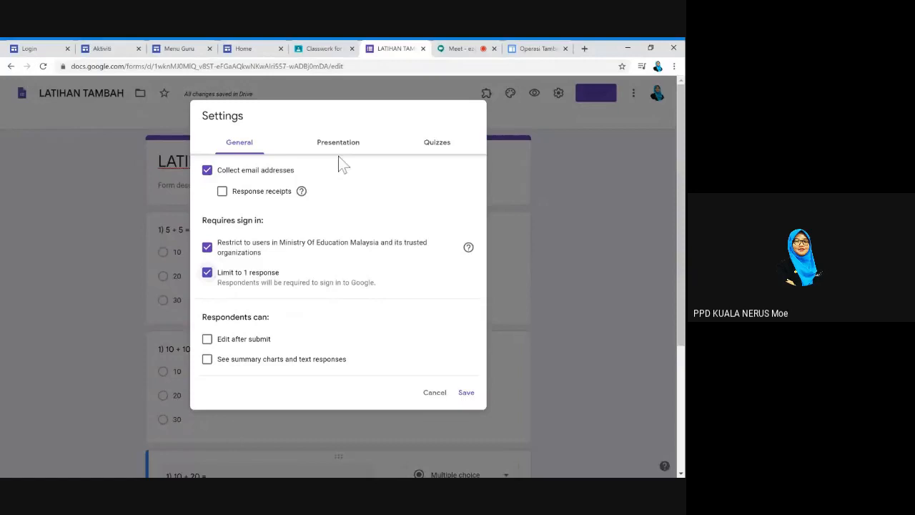
Turn on 'Make this a quiz' and save the settings
left_click(430, 148)
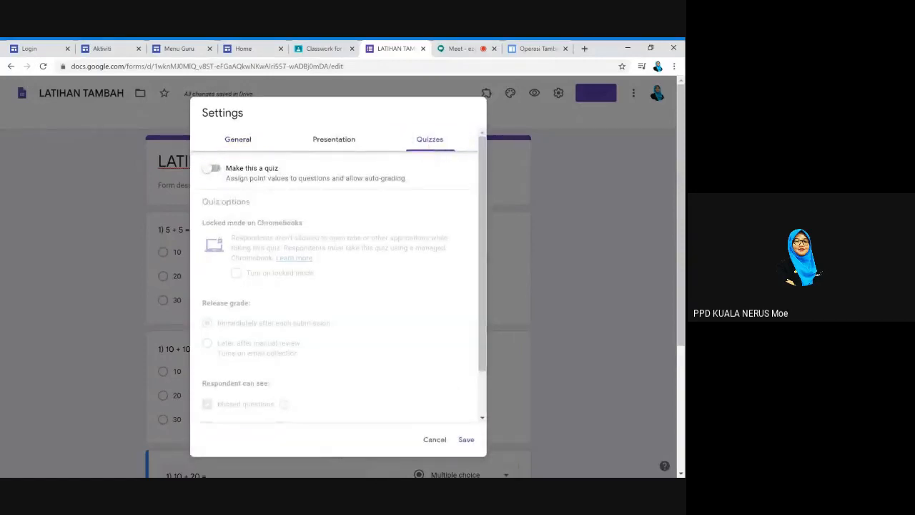
left_click(213, 169)
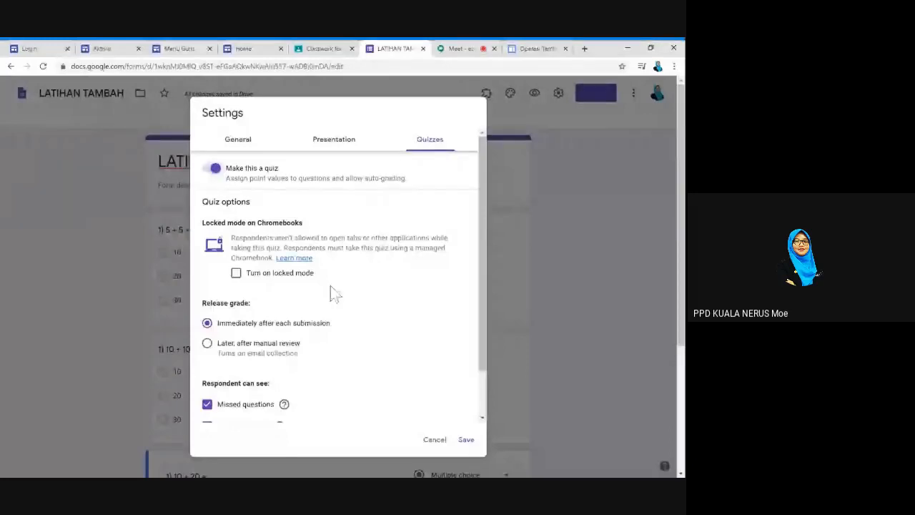
scroll(358, 322, "down", 1)
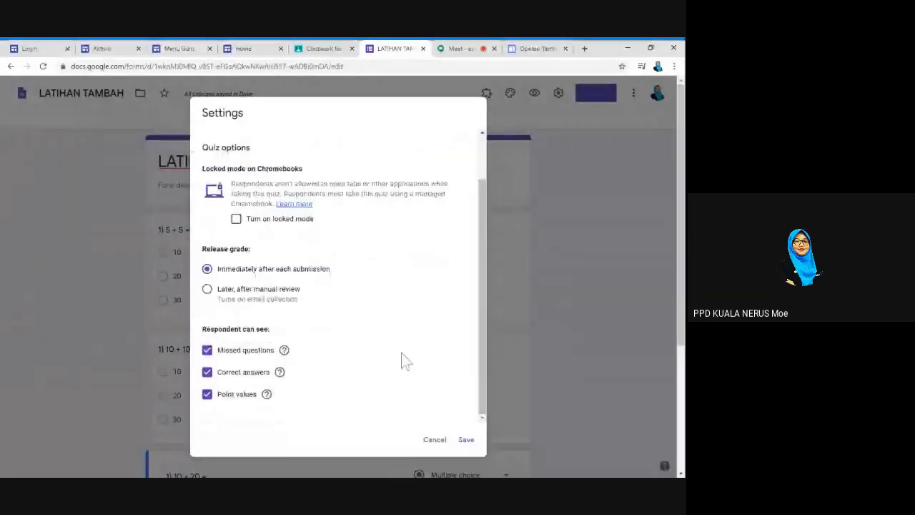
left_click(466, 439)
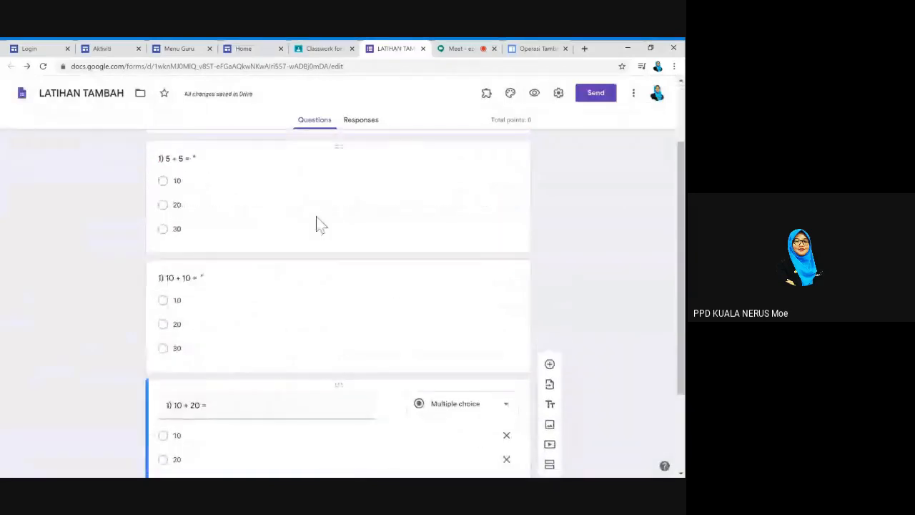
Key 10 as the correct answer to 5 + 5, worth 10 points
left_click(319, 223)
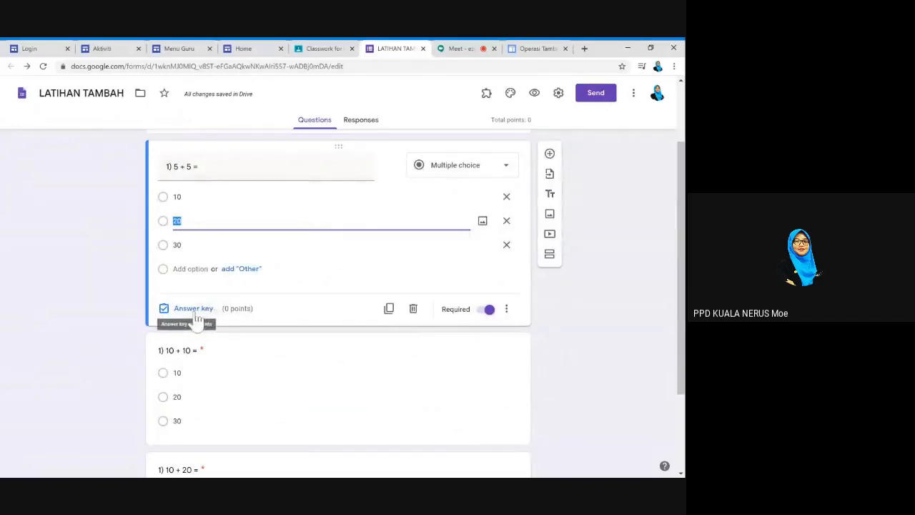
left_click(193, 315)
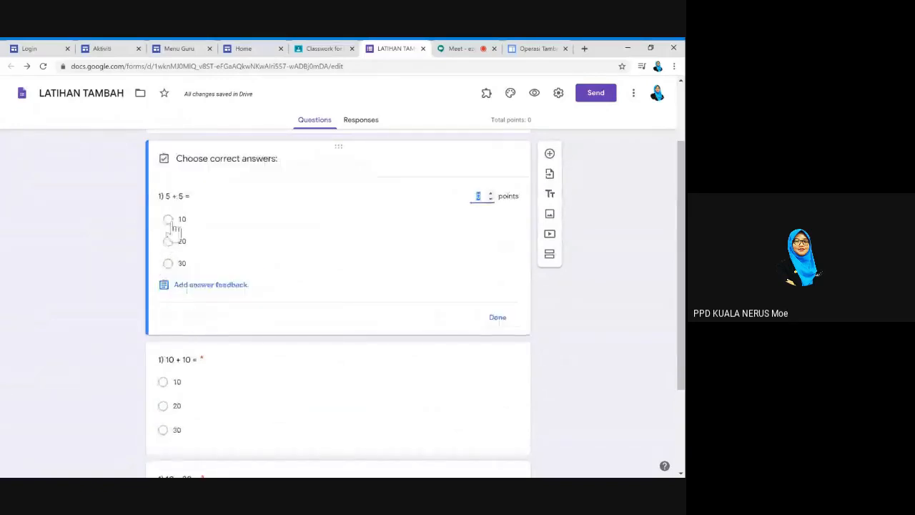
left_click(172, 222)
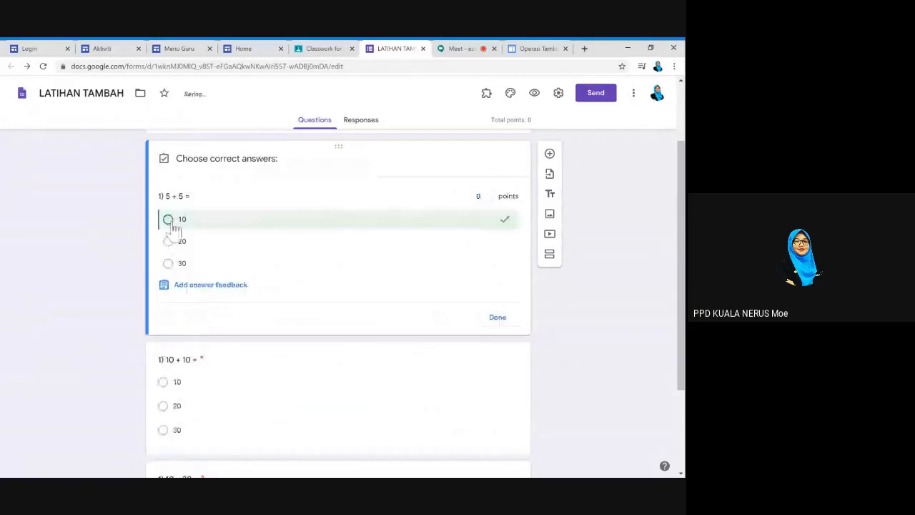
left_click(479, 195)
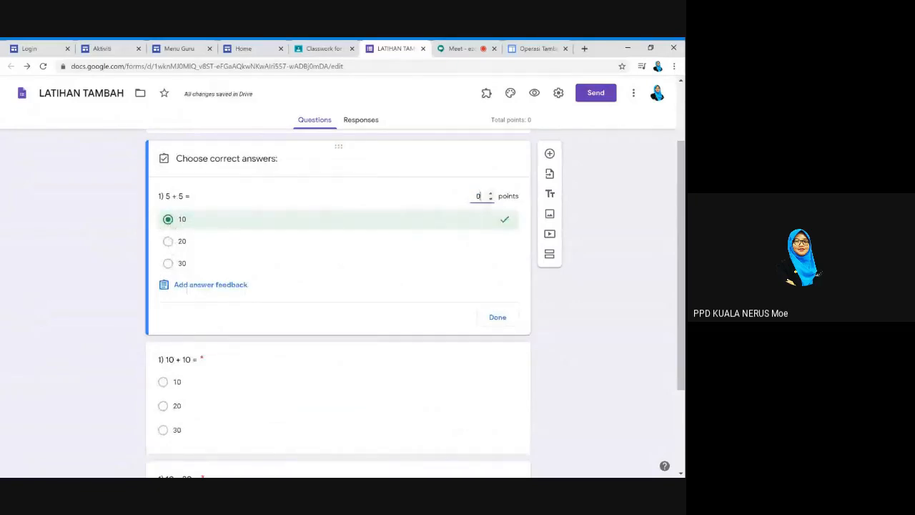
key("BackSpace")
type("10")
left_click(504, 321)
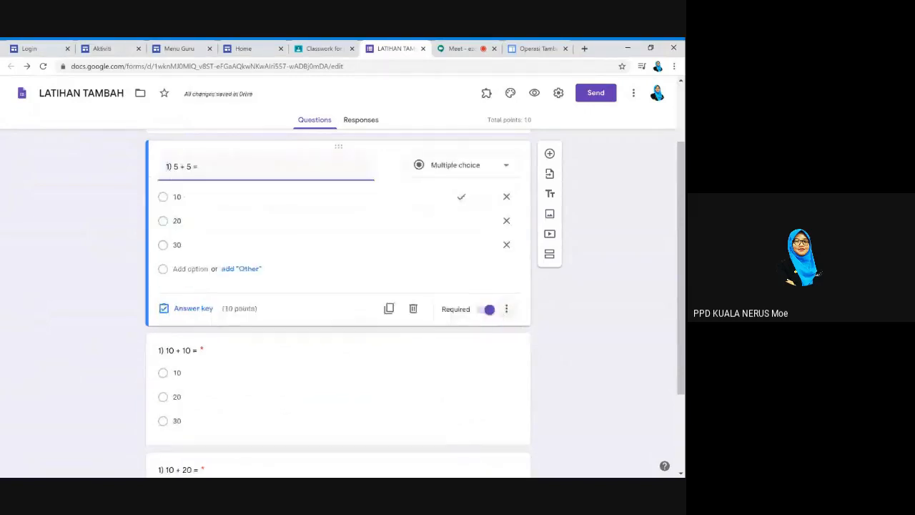
Key 20 as the correct answer to 10 + 10, worth 10 points
scroll(505, 321, "down", 2)
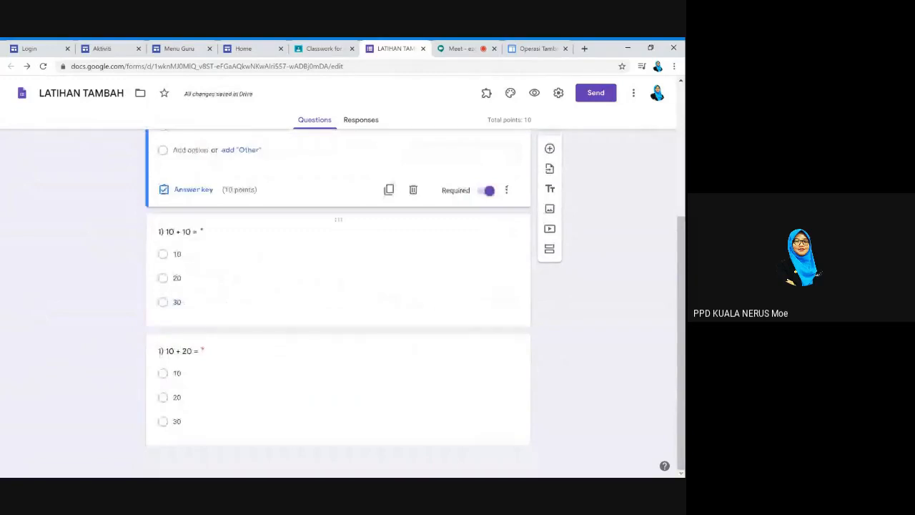
left_click(177, 302)
left_click(196, 314)
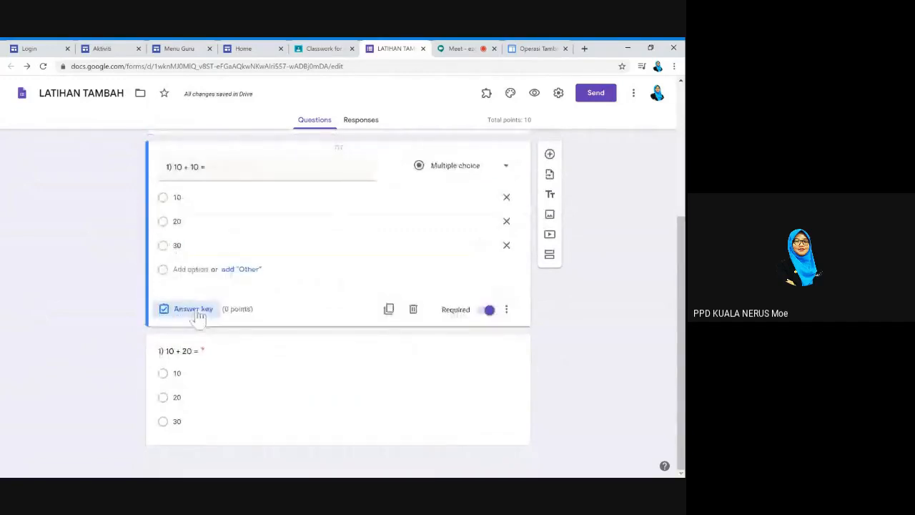
left_click(168, 242)
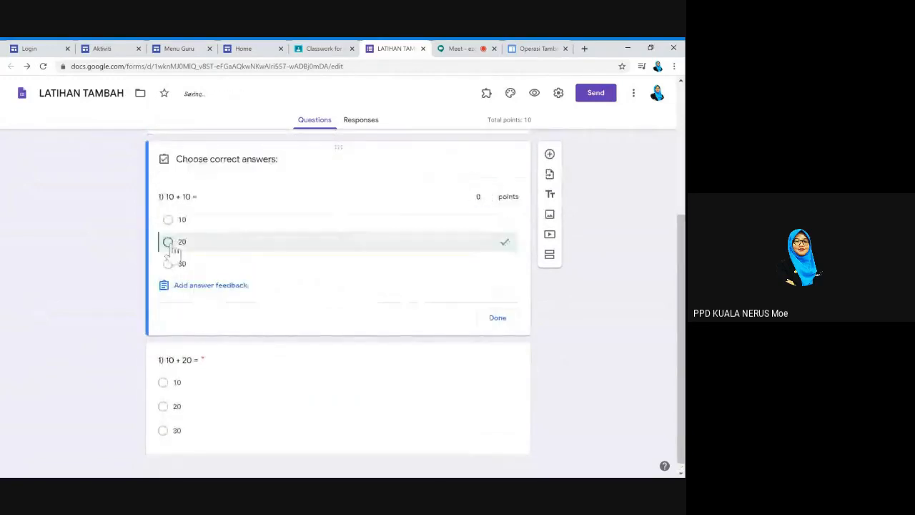
left_click(479, 196)
key("BackSpace")
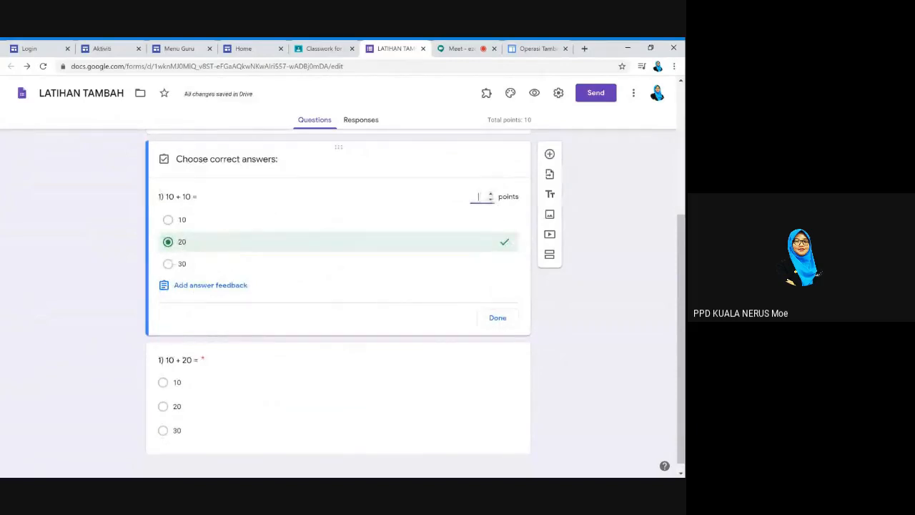
type("10")
left_click(500, 319)
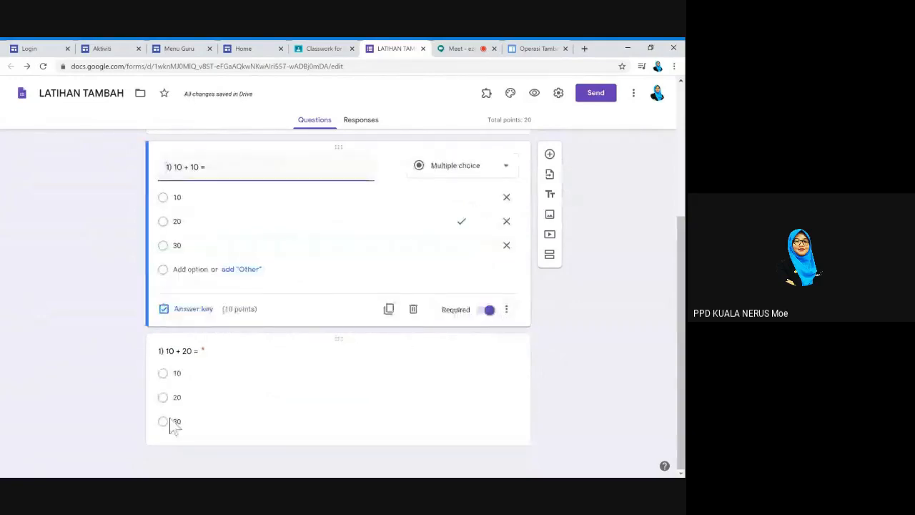
Key 30 as the correct answer to 10 + 20, worth 10 points
left_click(227, 420)
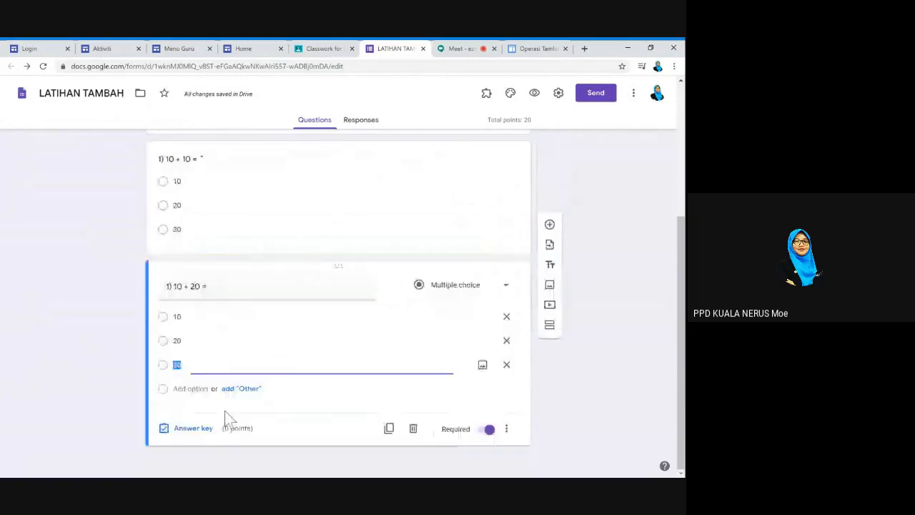
left_click(197, 435)
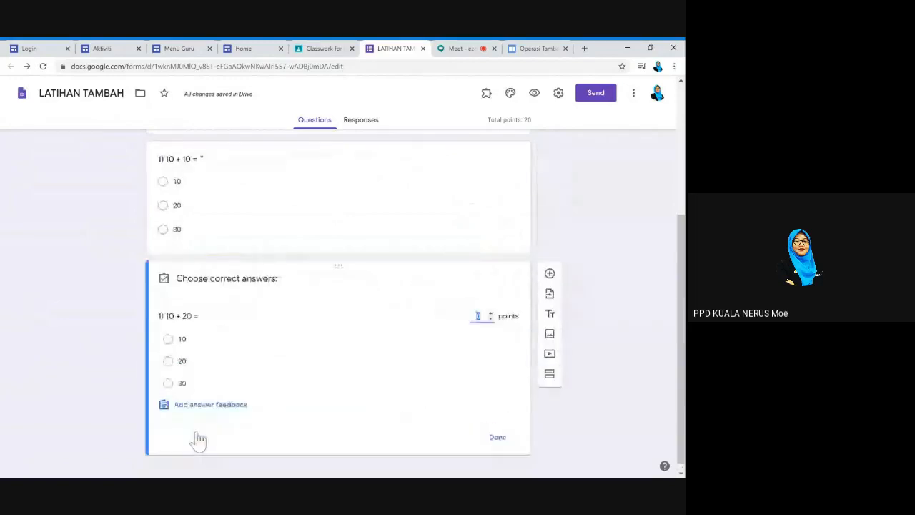
left_click(168, 384)
left_click(491, 313)
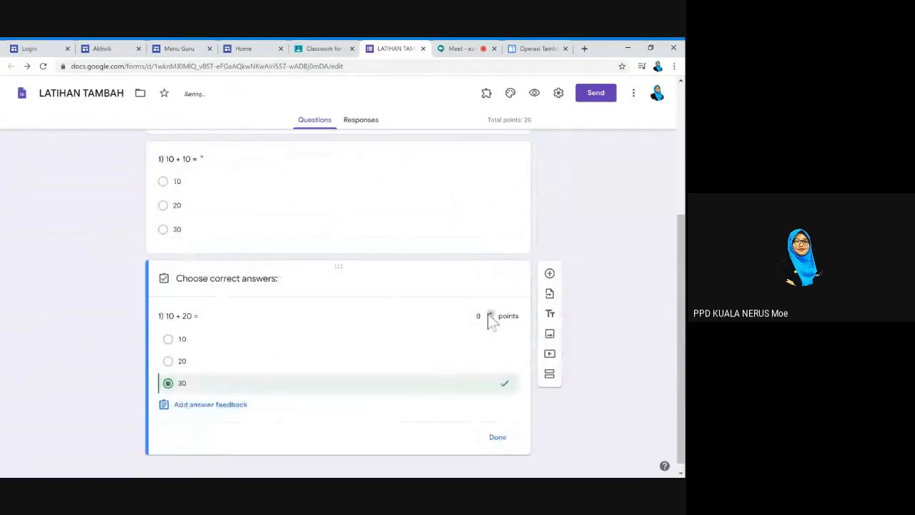
type("0")
left_click(505, 442)
left_click(505, 440)
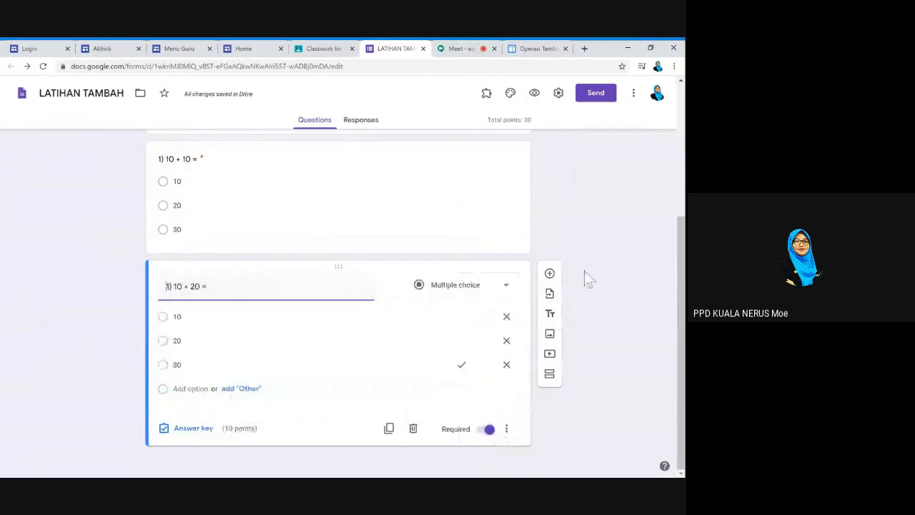
scroll(579, 243, "up", 2)
scroll(573, 225, "up", 1)
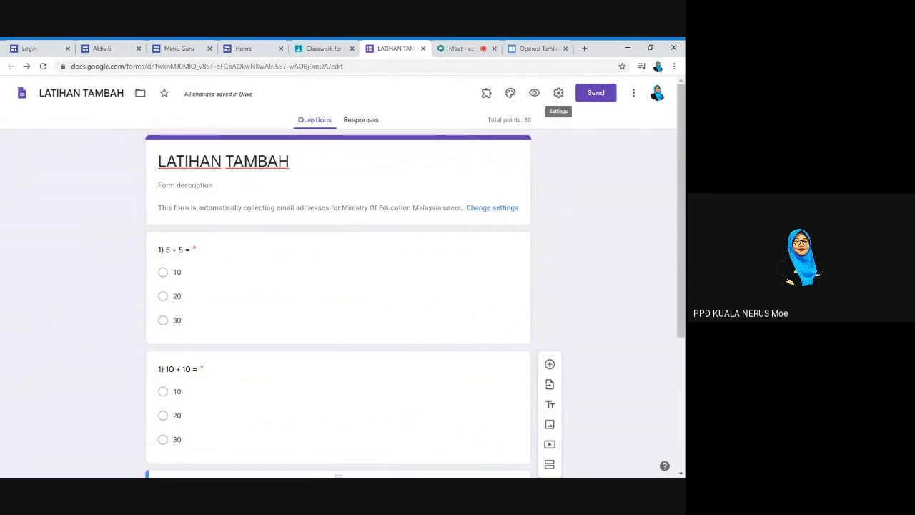
Save the form's link sharing as On - Ministry Of Education Malaysia
left_click(560, 95)
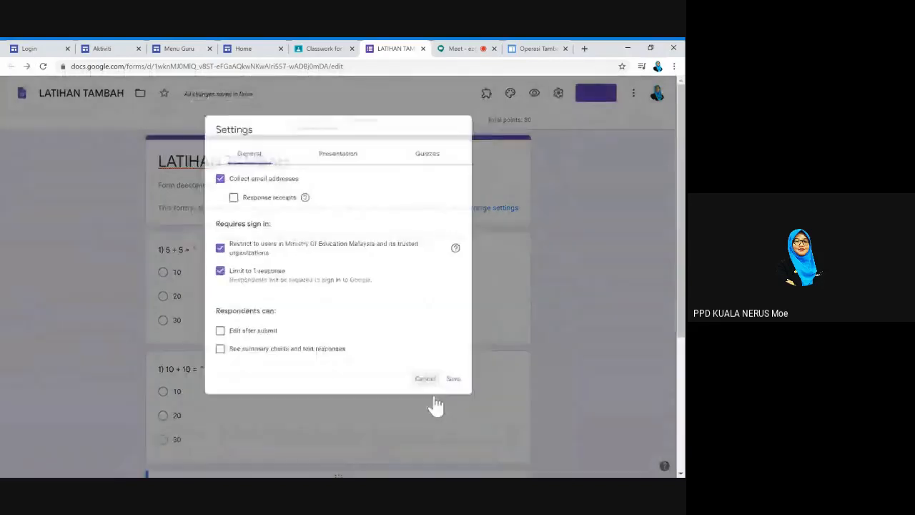
left_click(434, 398)
left_click(634, 93)
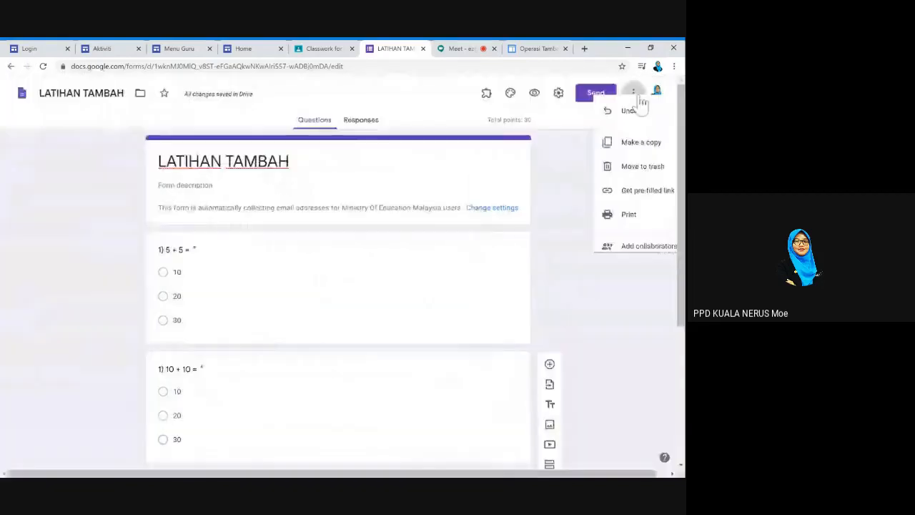
left_click(619, 259)
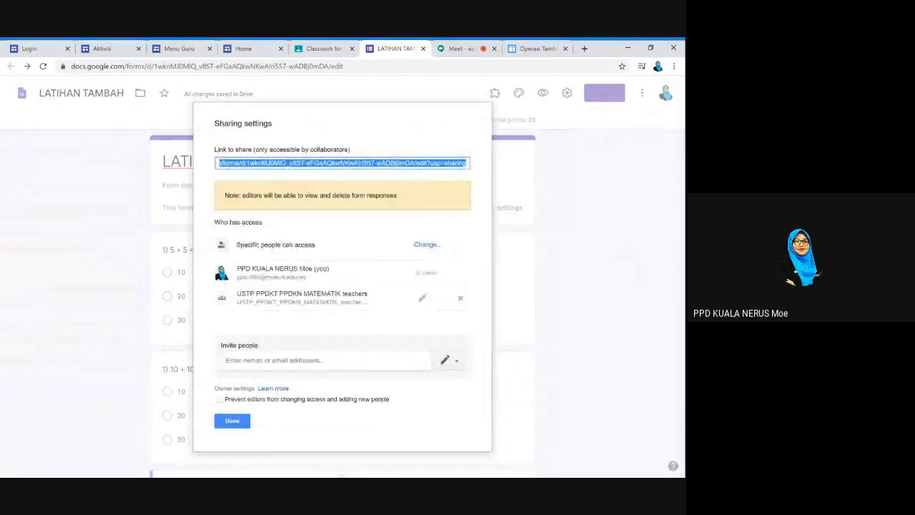
left_click(428, 245)
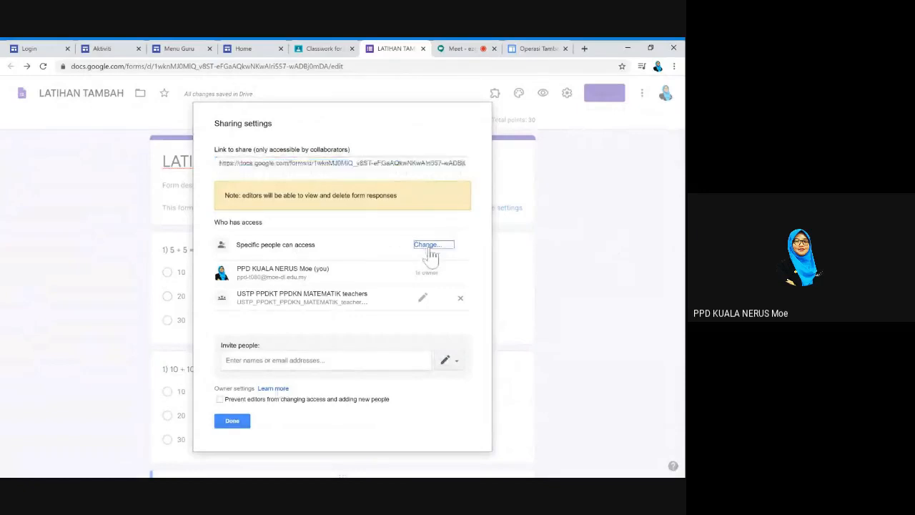
left_click(234, 258)
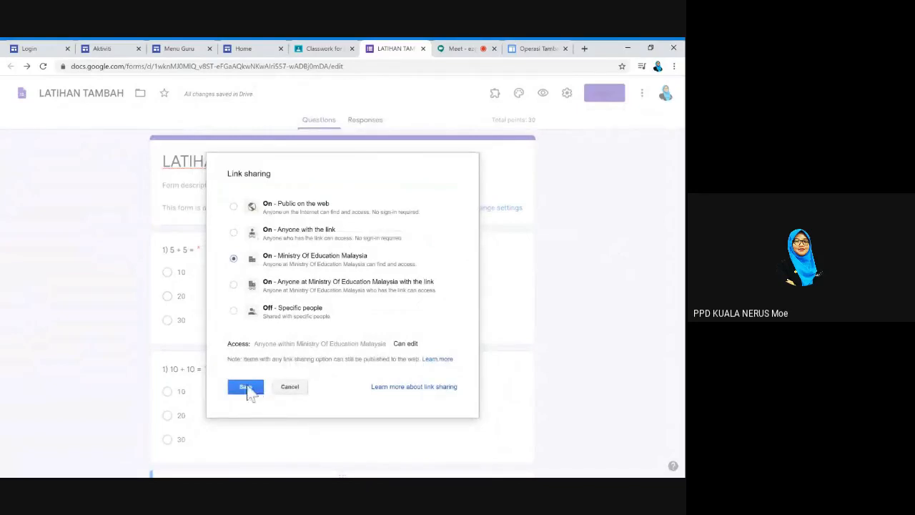
left_click(248, 390)
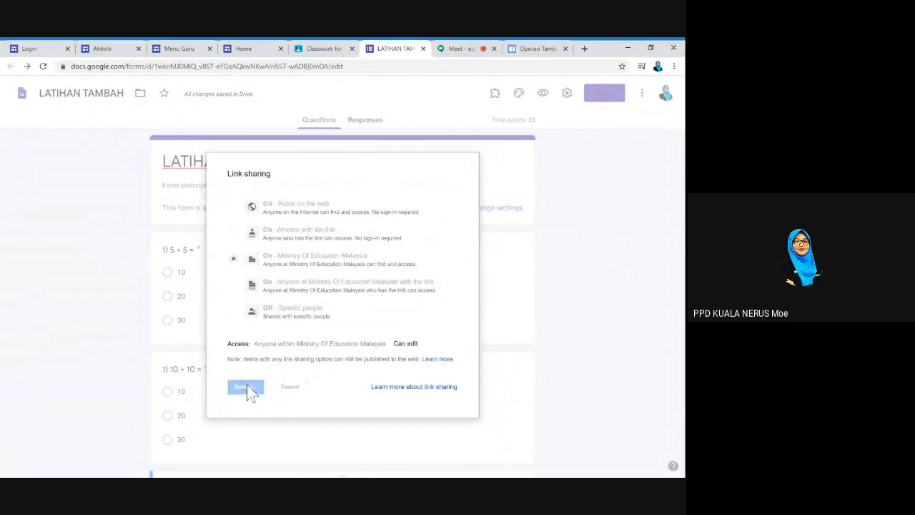
left_click(232, 421)
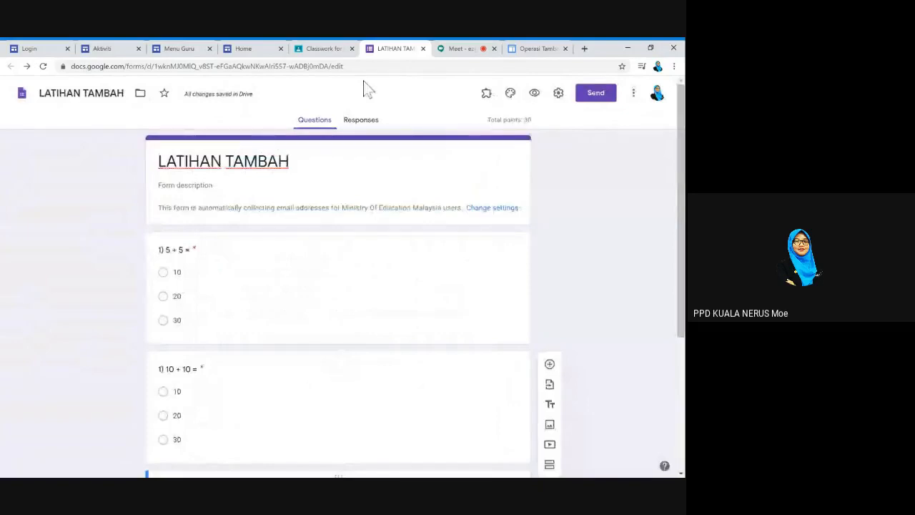
Create a new Google Doc from the TAMBAH assignment's Create menu
left_click(323, 50)
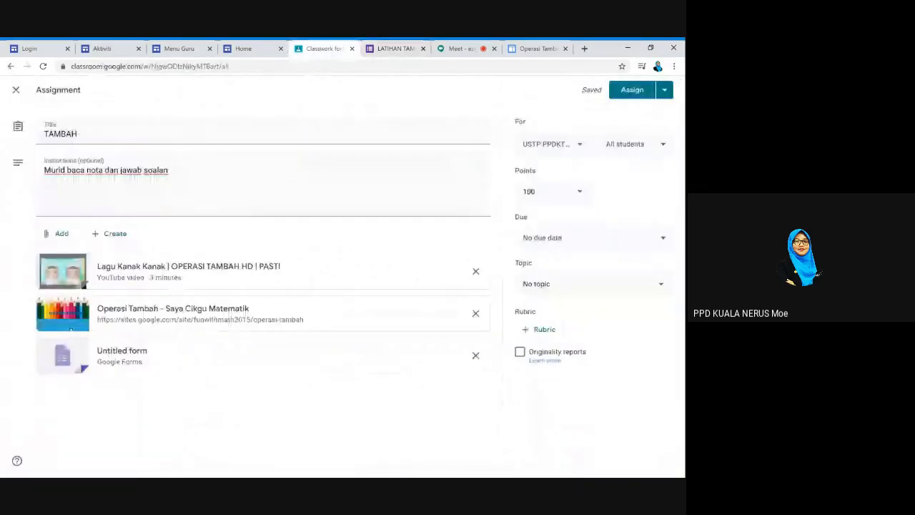
left_click(111, 242)
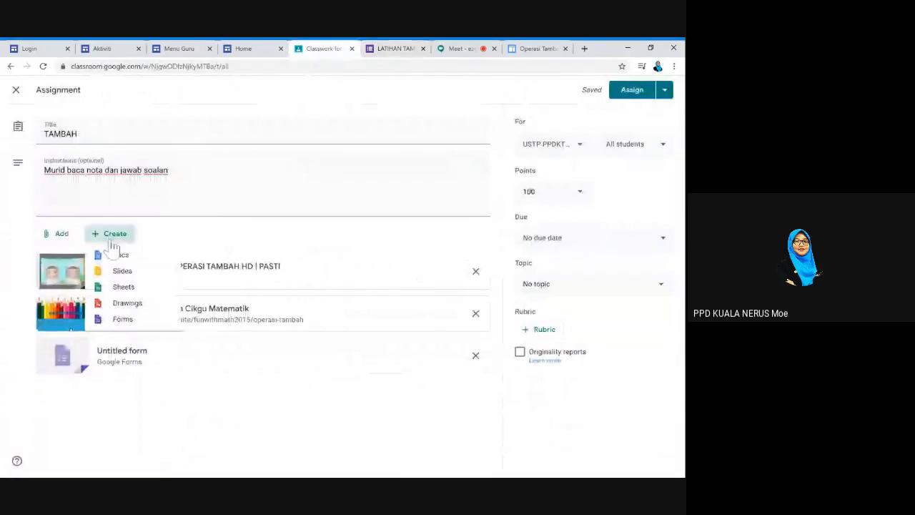
left_click(120, 256)
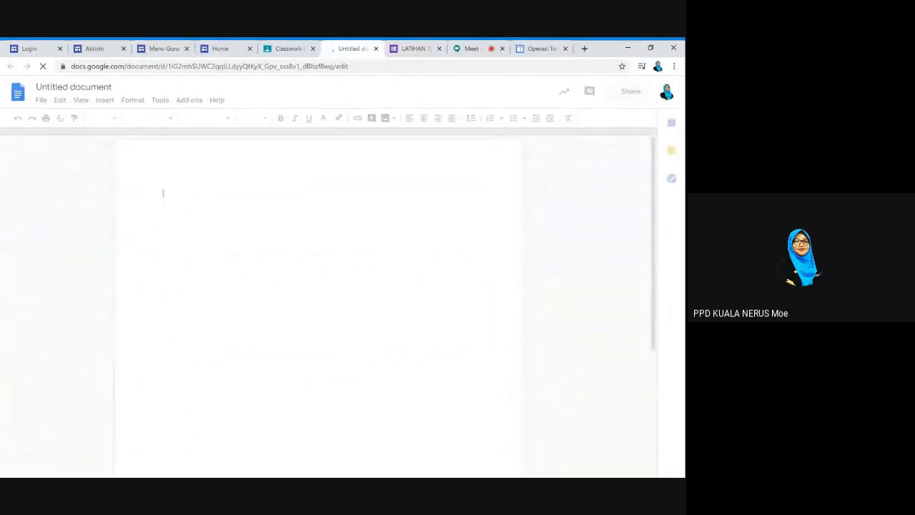
Rename the untitled document to LATIHAN TAMBAH
type("LATIHAN")
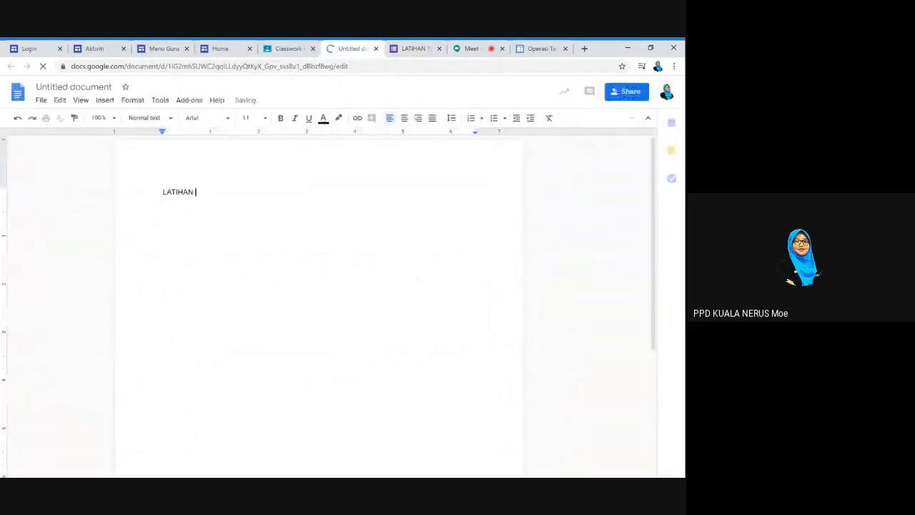
type(" TAMBAH")
left_click(73, 86)
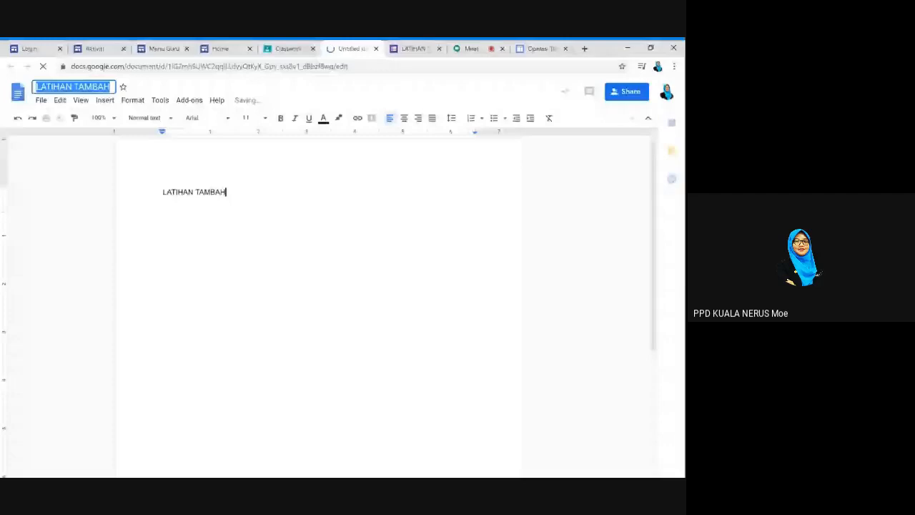
key("Return")
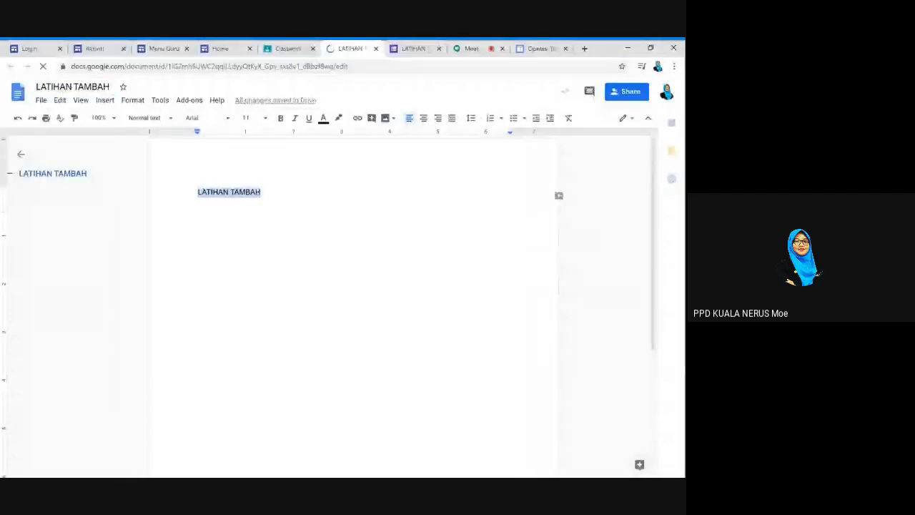
Make the LATIHAN TAMBAH heading bold and underlined, then go to the Operasi Tambah page
key("ctrl+b")
key("ctrl+u")
key("End")
key("Return")
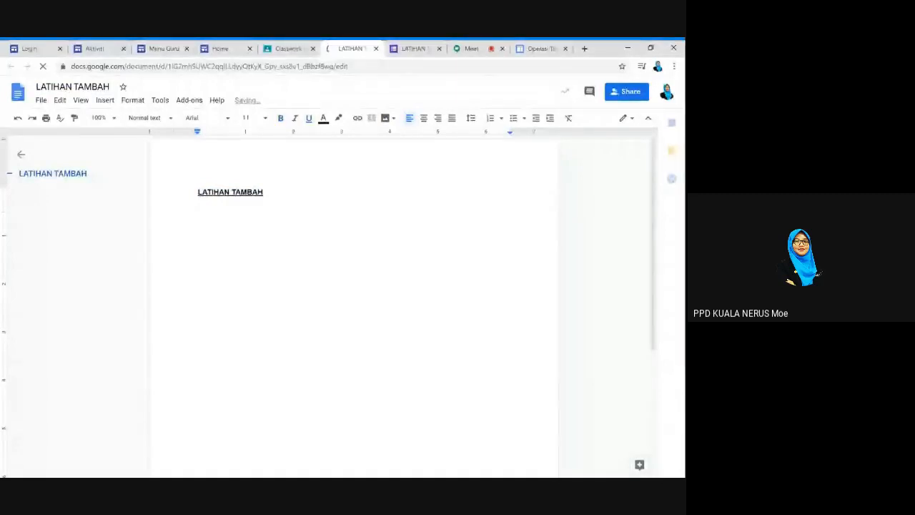
left_click(544, 49)
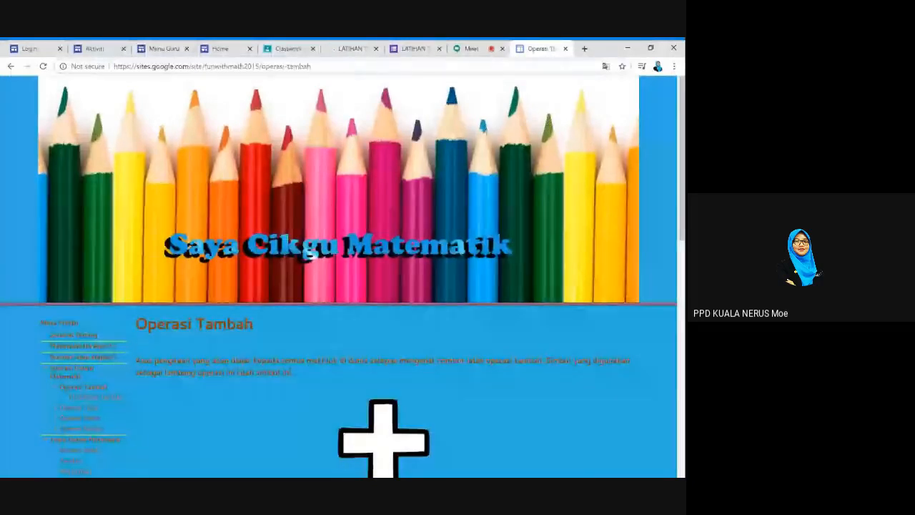
Search 'latihan operasi tambah' and browse the preschool worksheet and Soalan Matematik Tahun 1 results
left_click(71, 68)
type("LATI")
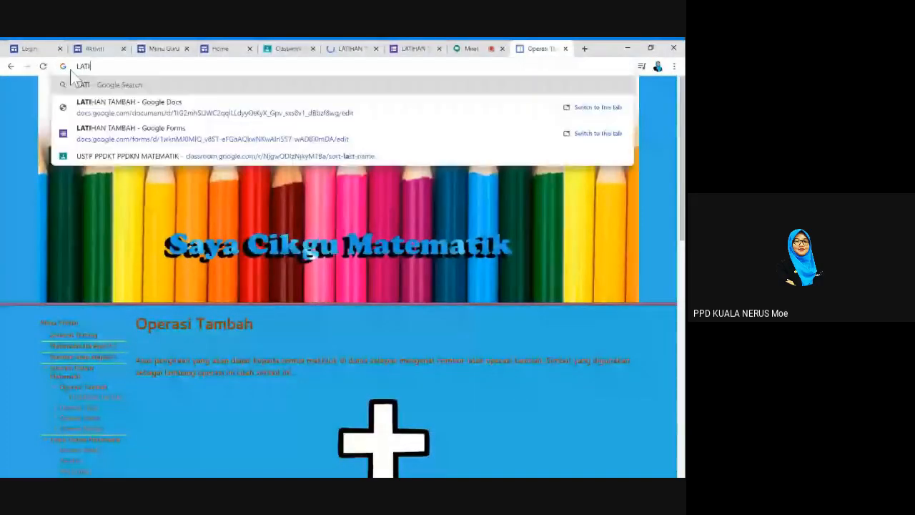
type("HAN OPER")
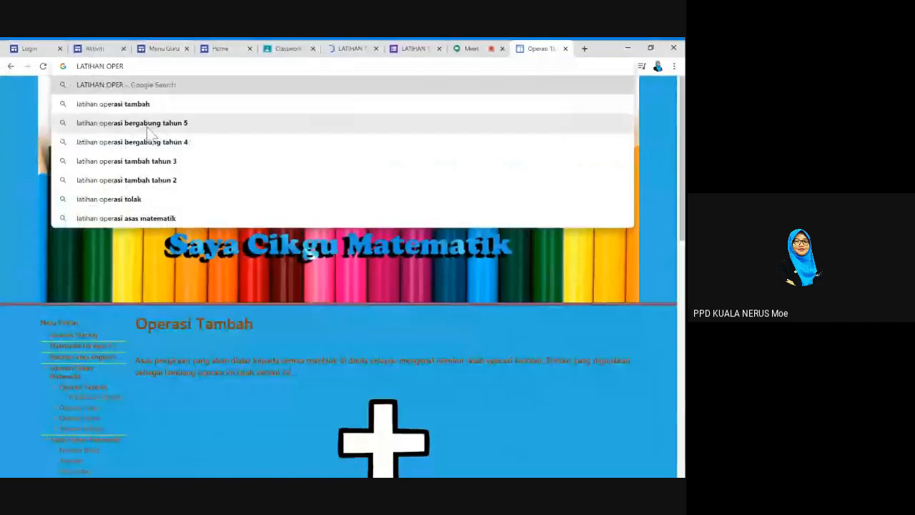
left_click(138, 108)
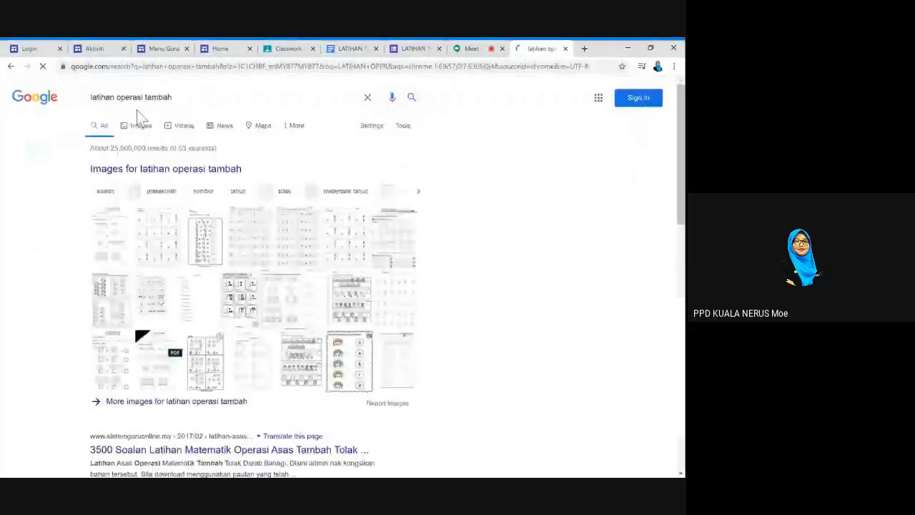
scroll(254, 283, "down", 2)
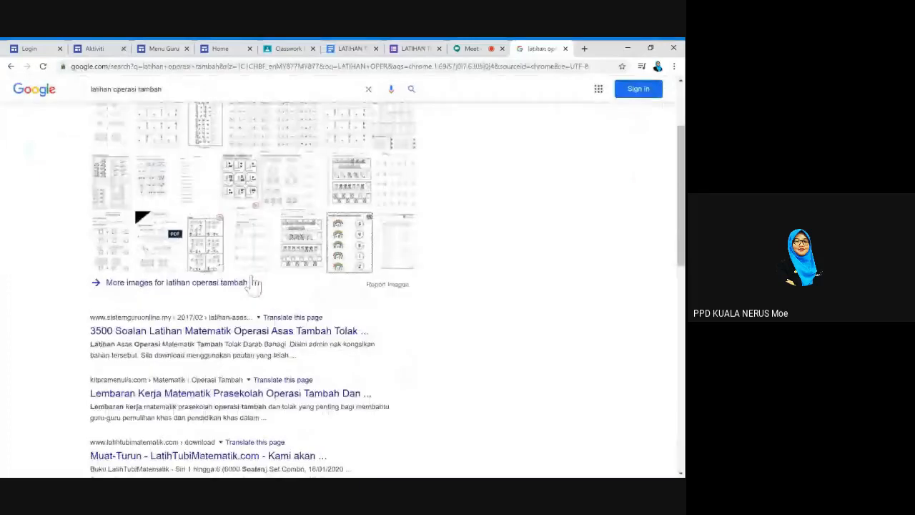
scroll(254, 283, "down", 1)
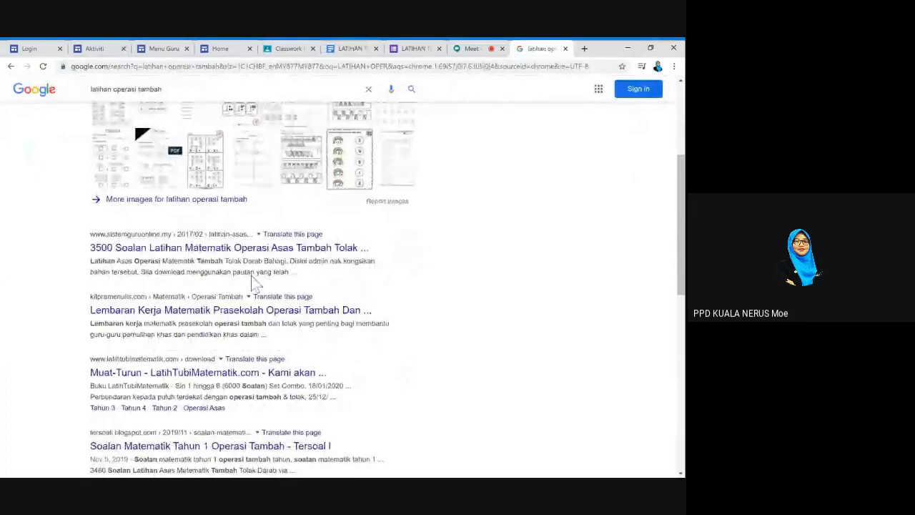
scroll(254, 284, "up", 1)
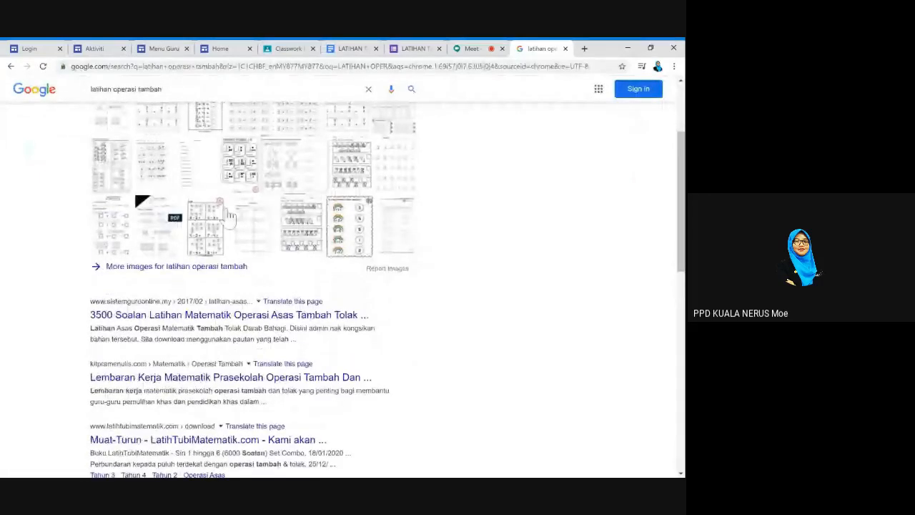
scroll(236, 309, "down", 1)
scroll(236, 309, "down", 1)
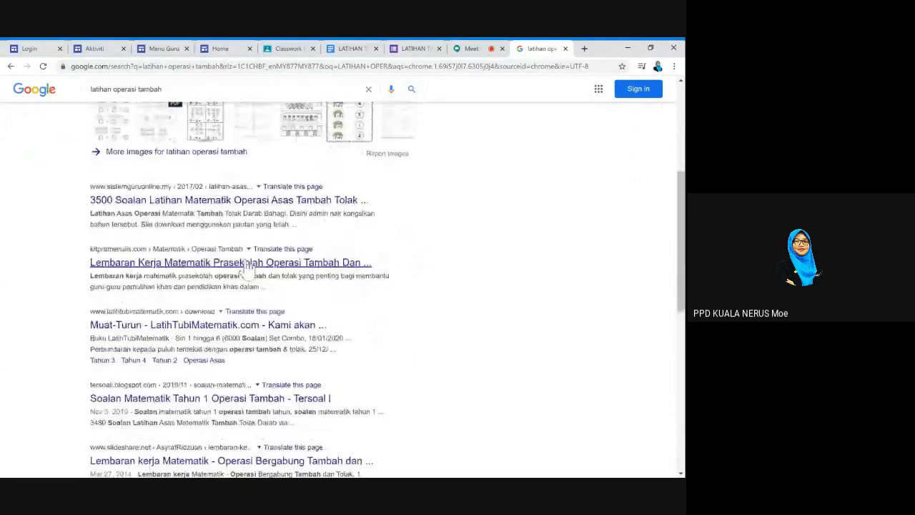
left_click(246, 264)
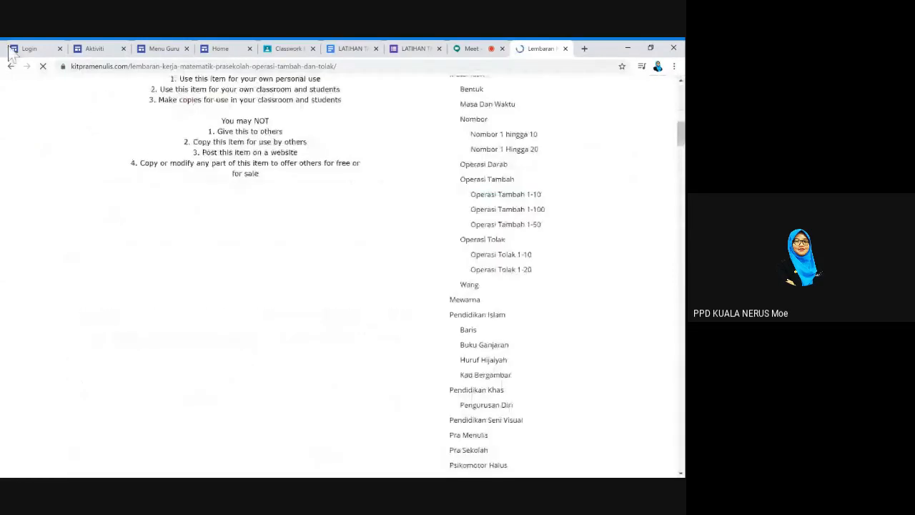
left_click(11, 66)
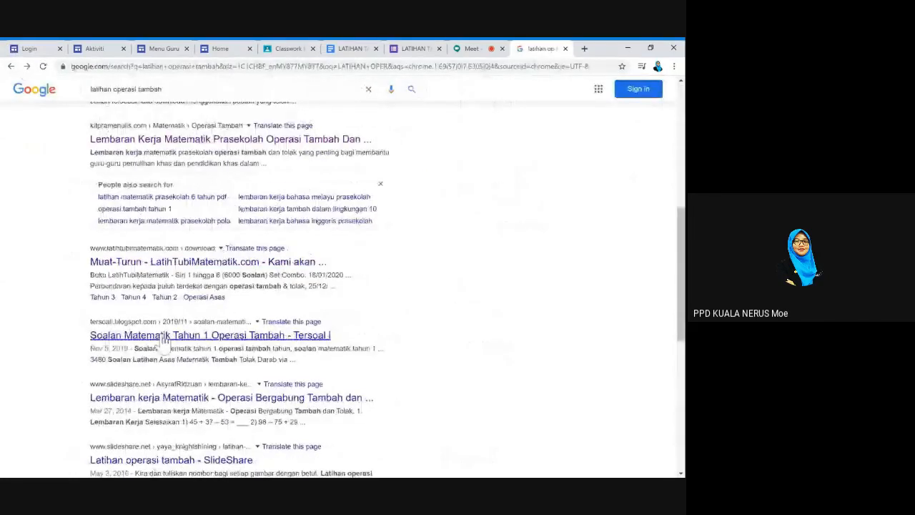
left_click(164, 339)
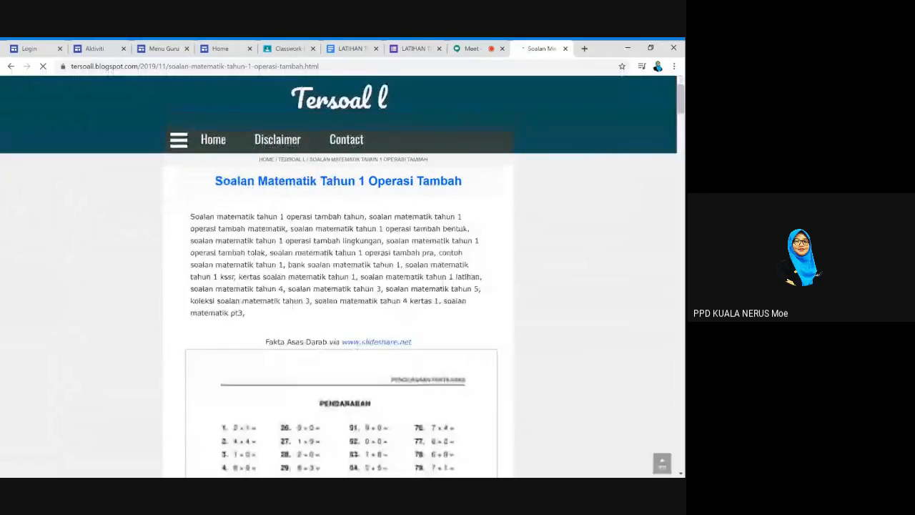
Rerun the search and browse the 3500 Soalan Latihan Matematik and Operasi Bergabung results
left_click(195, 66)
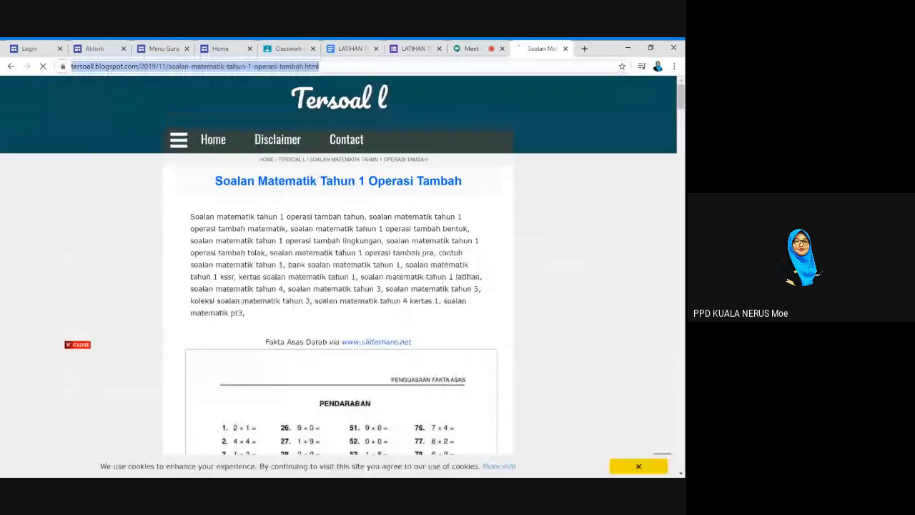
type("LATIHAN")
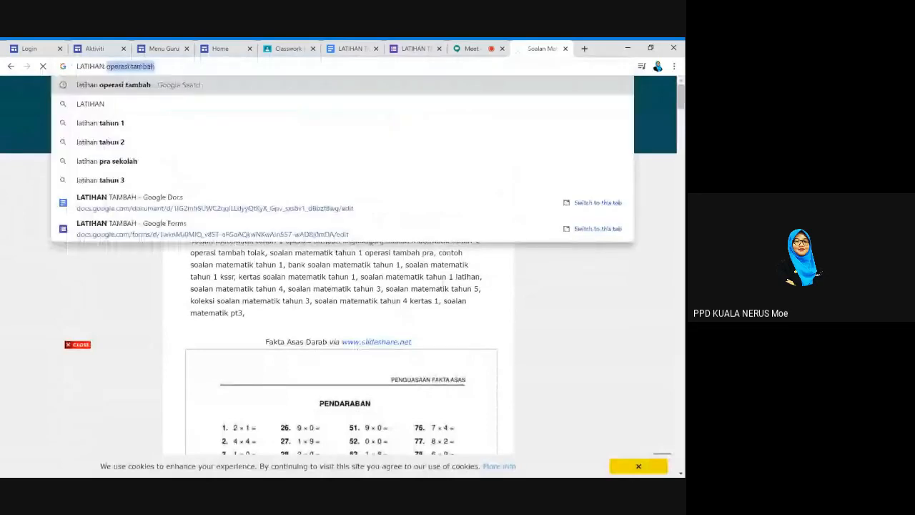
key("Return")
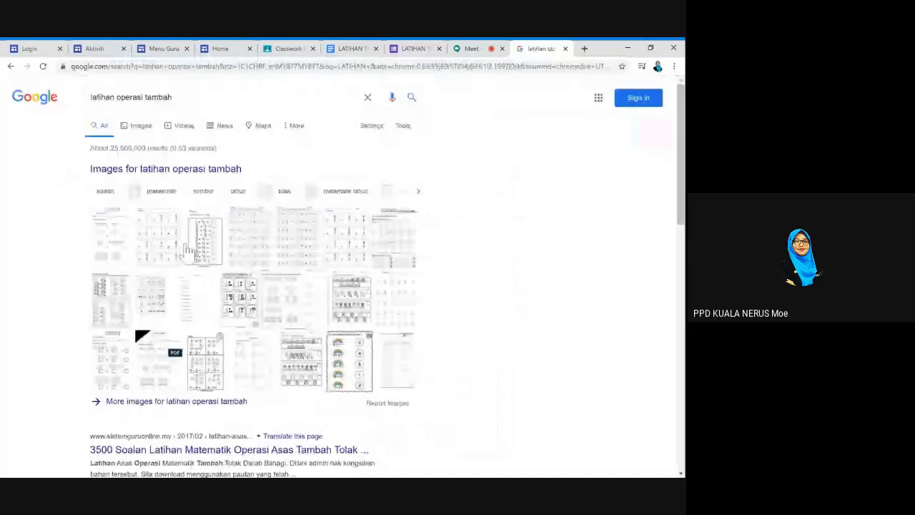
scroll(184, 248, "down", 5)
left_click(205, 126)
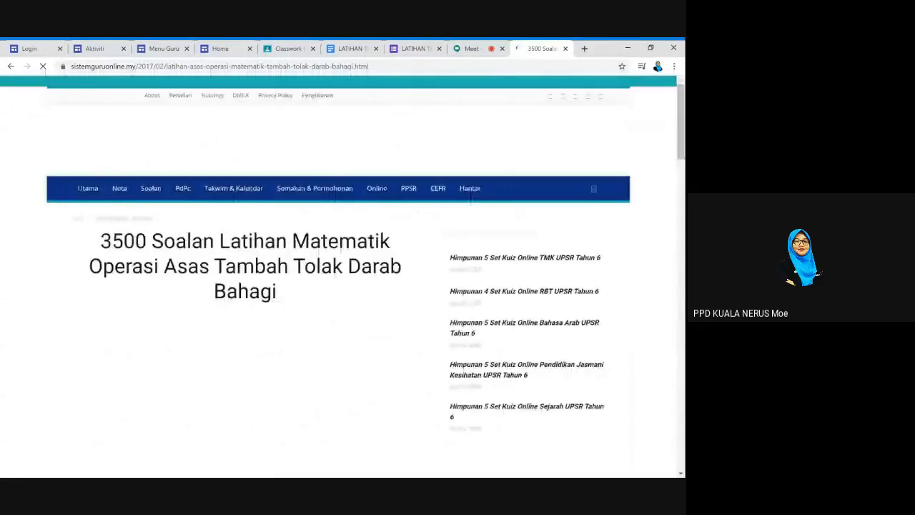
scroll(344, 279, "down", 3)
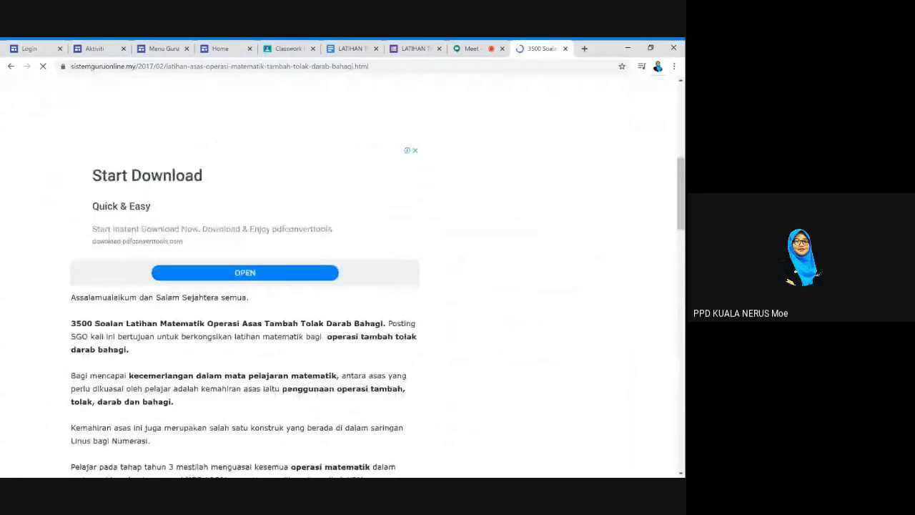
left_click(11, 66)
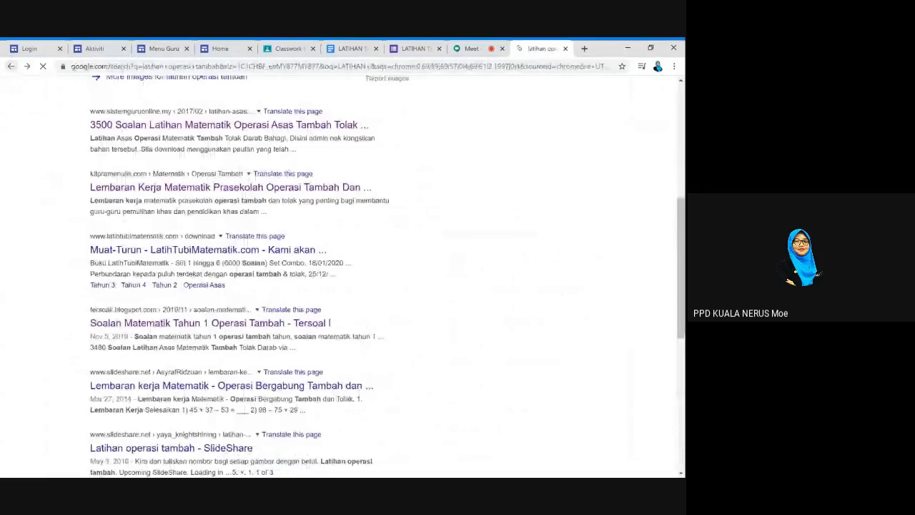
scroll(211, 294, "down", 2)
left_click(211, 295)
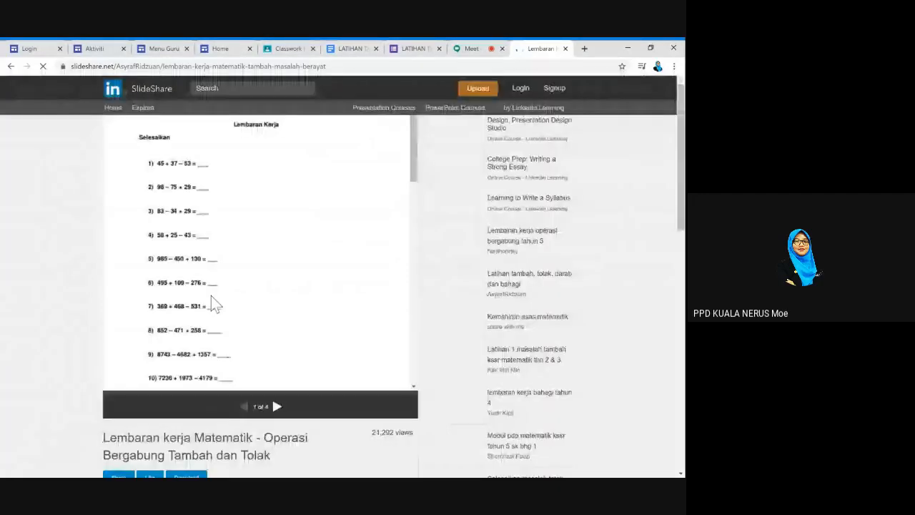
left_click(11, 67)
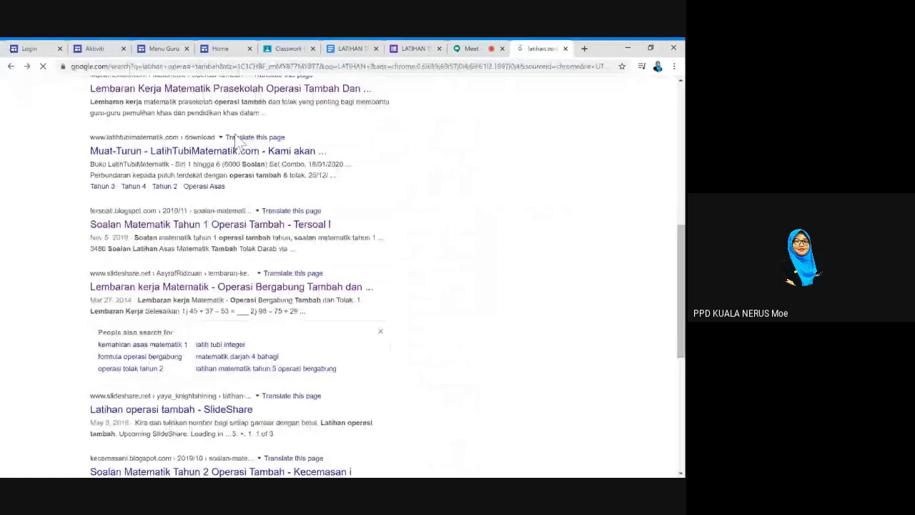
Refine the search with WORD, open the LatihTubiMatematik download page, then return to the form
scroll(236, 136, "up", 8)
left_click(229, 97)
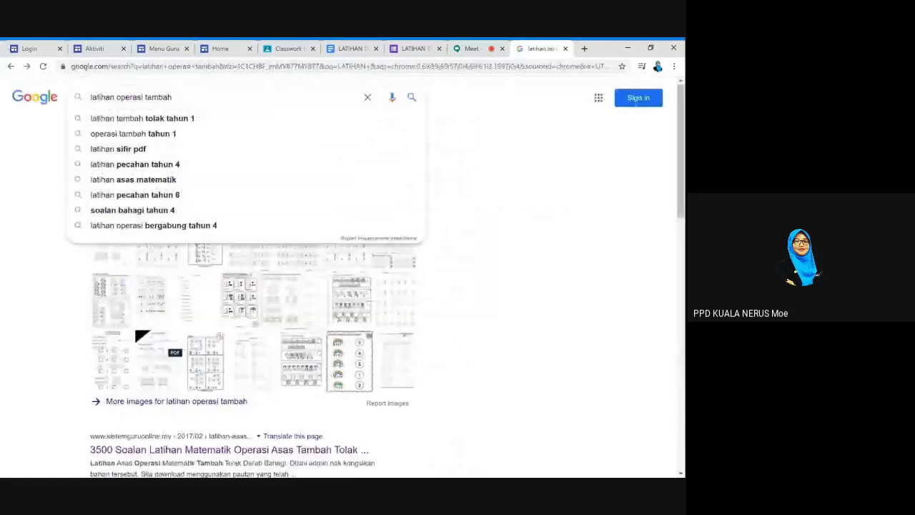
type("WORD")
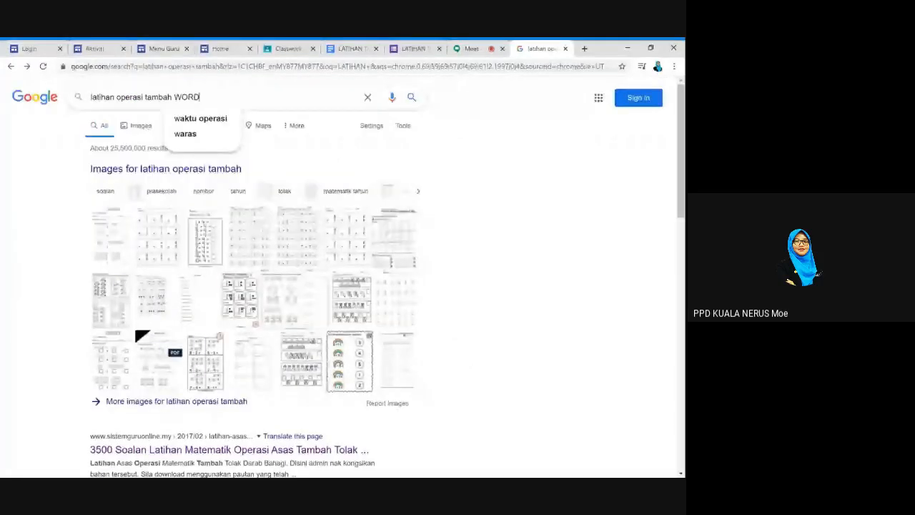
key("Return")
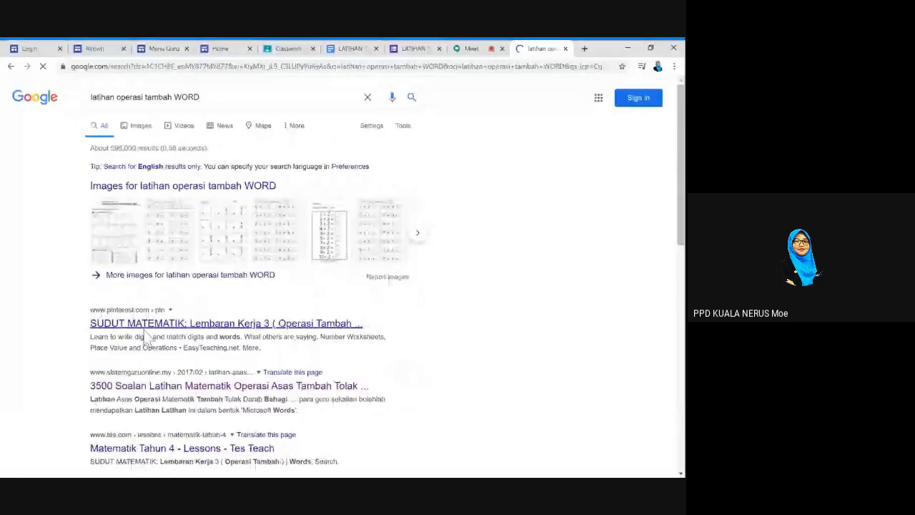
scroll(143, 330, "down", 1)
left_click(9, 67)
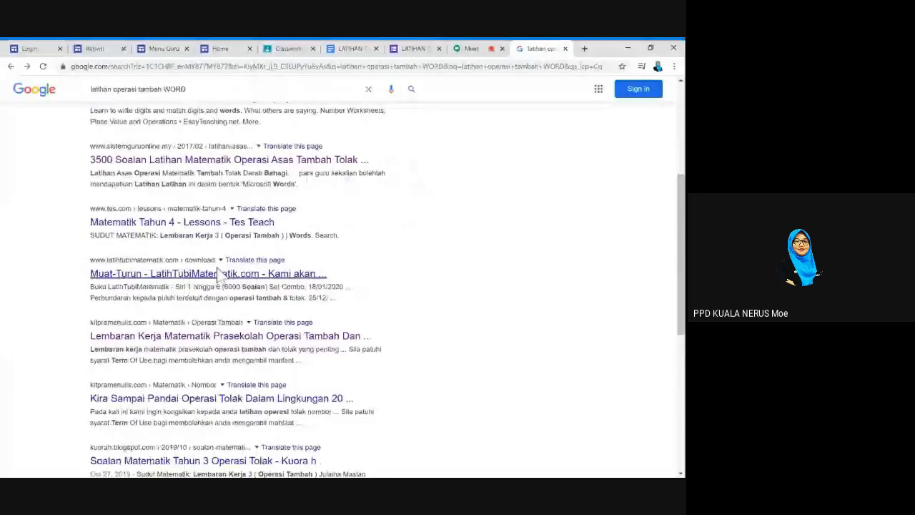
left_click(218, 274)
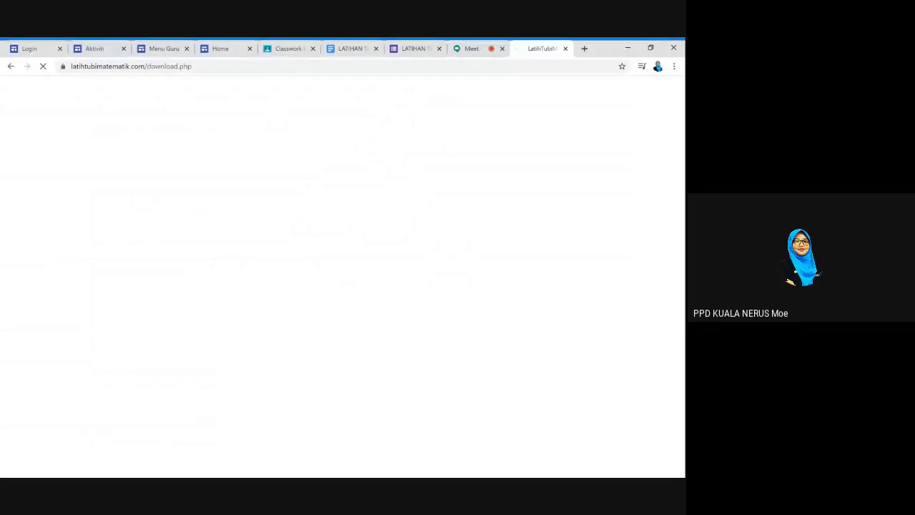
left_click(415, 49)
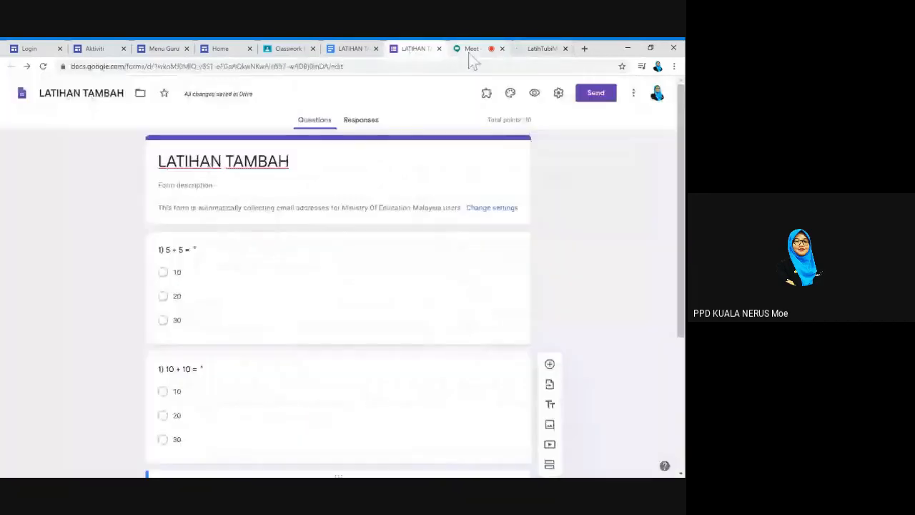
Add '1) 5 + 10 =' and '9+9 =' under the heading and set them to 24 pt
key("ctrl+shift+Tab")
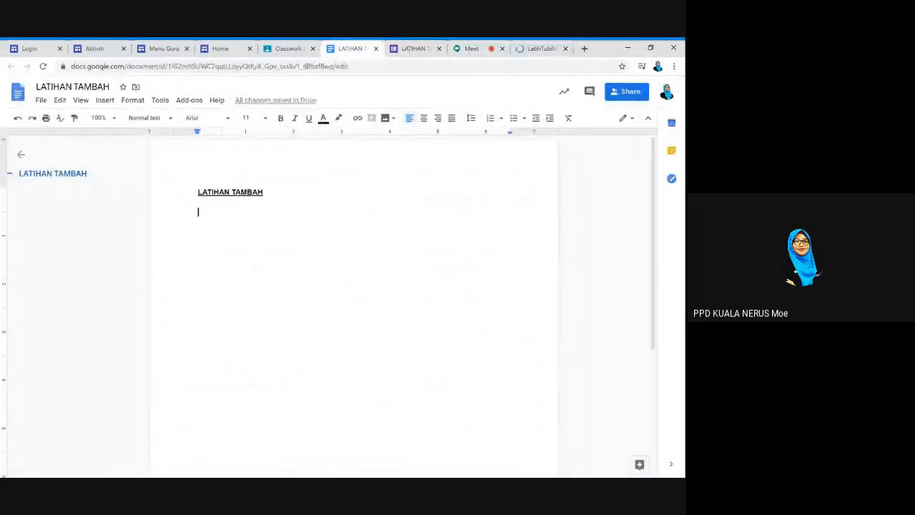
type("1) ")
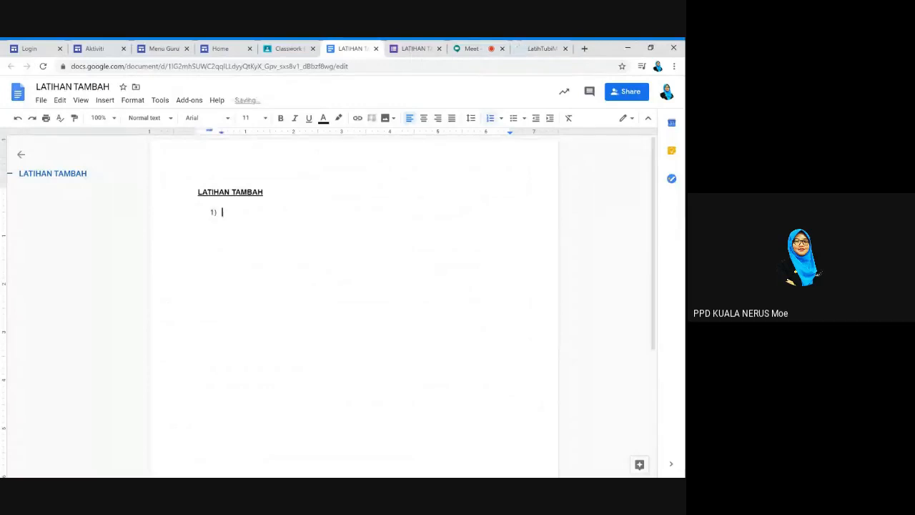
type("5 + 10 =")
key("Return")
type("9+9 =")
key("shift+Up")
key("shift+Up")
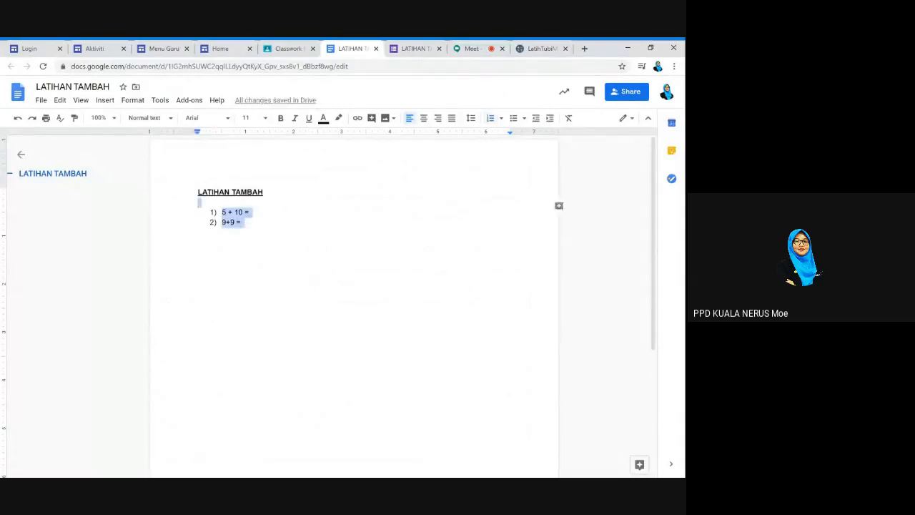
left_click(249, 118)
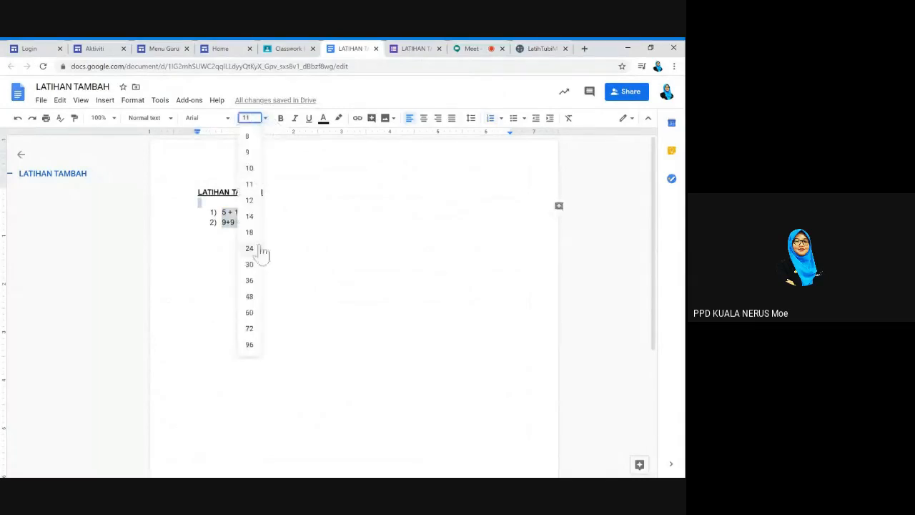
left_click(253, 250)
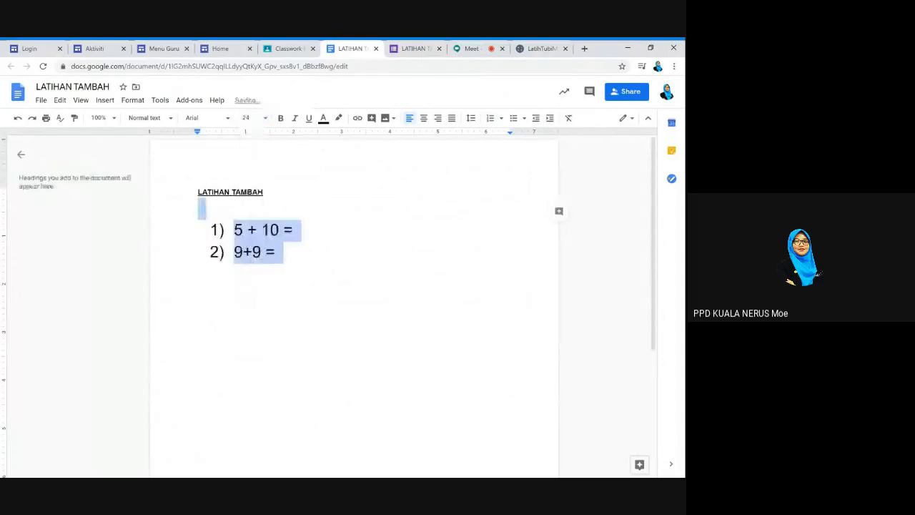
left_click(276, 252)
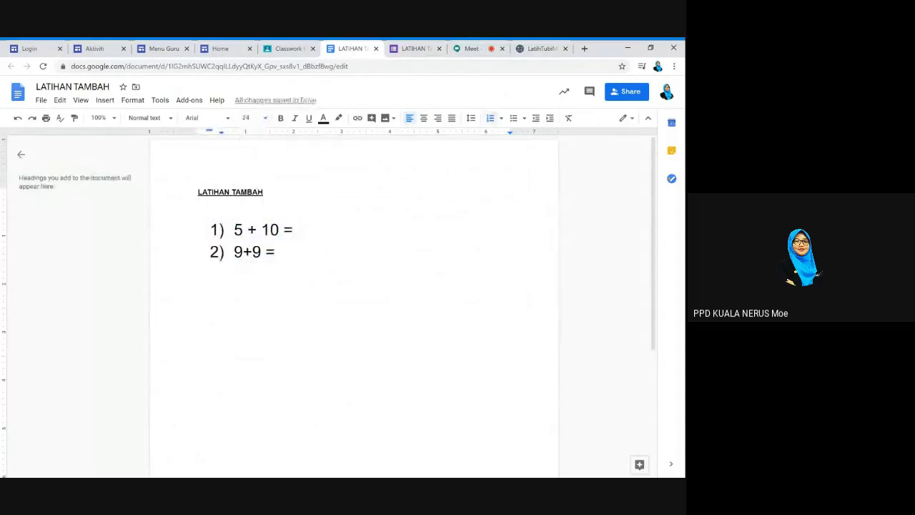
Share the document's link with Ministry Of Education Malaysia users at Can edit access
left_click(631, 93)
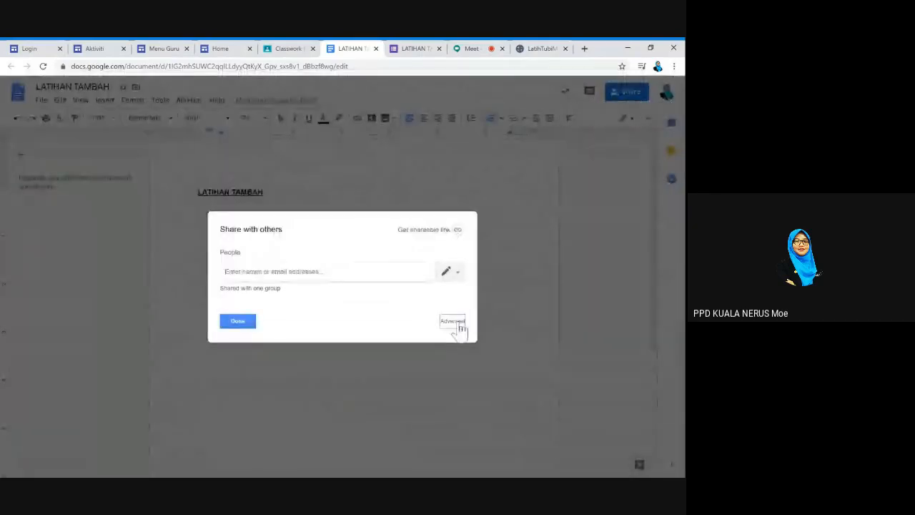
left_click(458, 323)
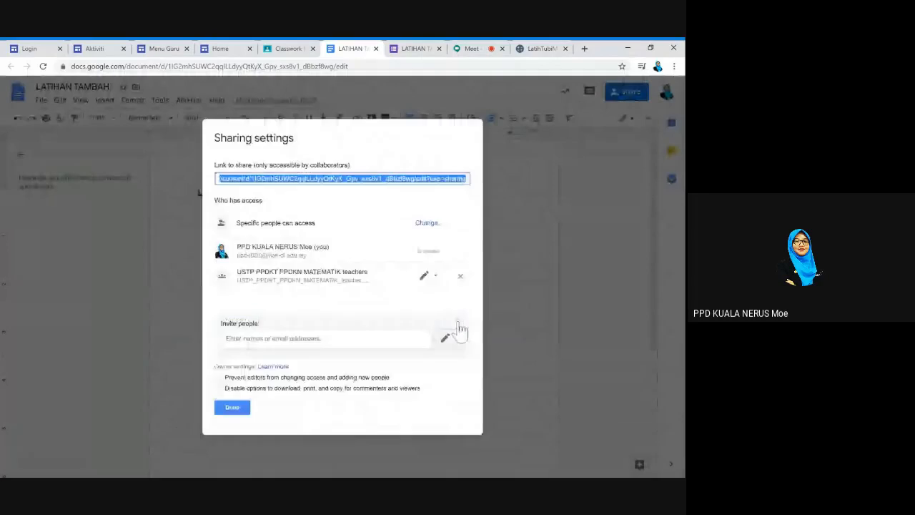
left_click(427, 224)
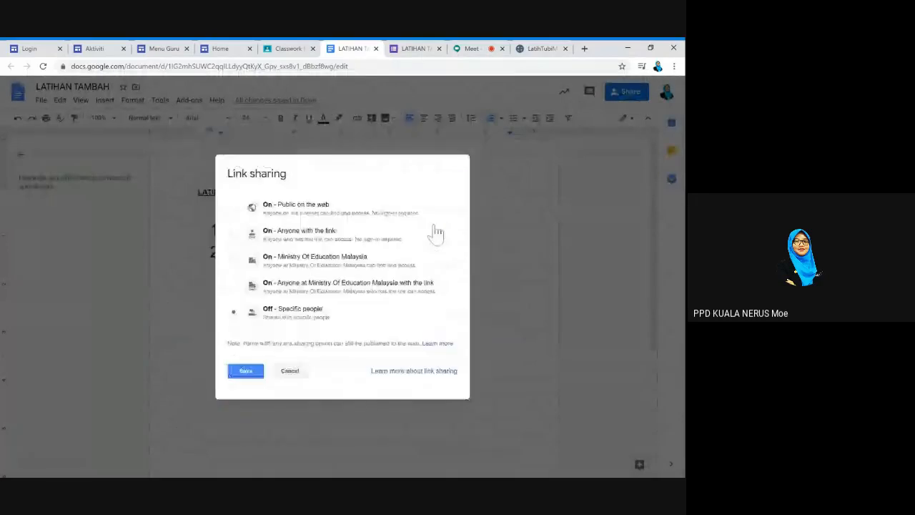
left_click(234, 260)
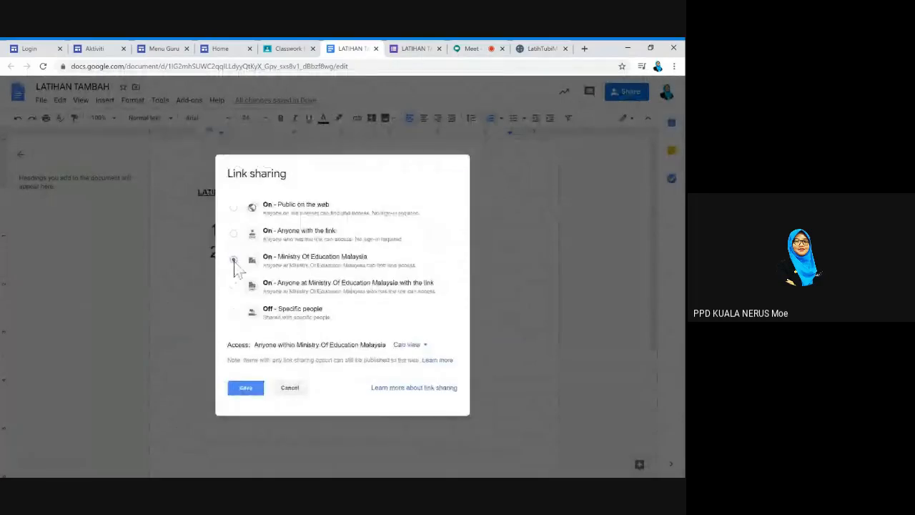
left_click(420, 346)
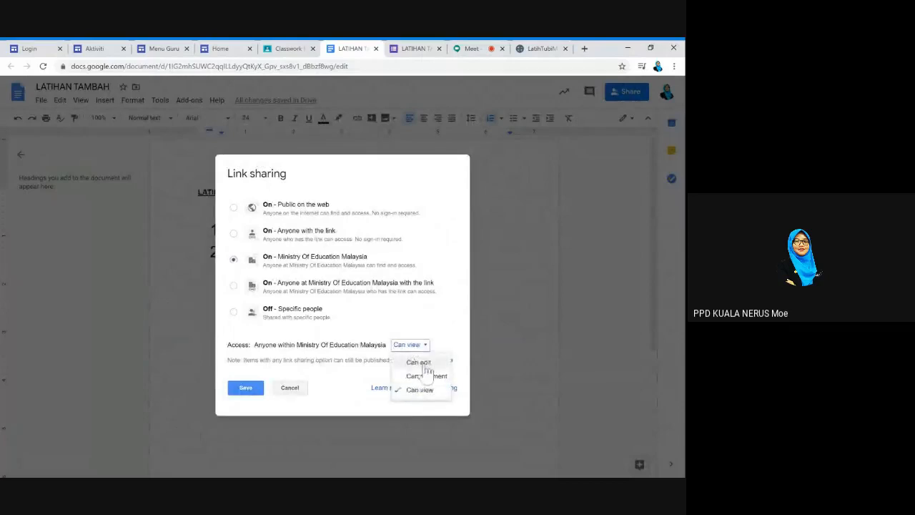
left_click(419, 363)
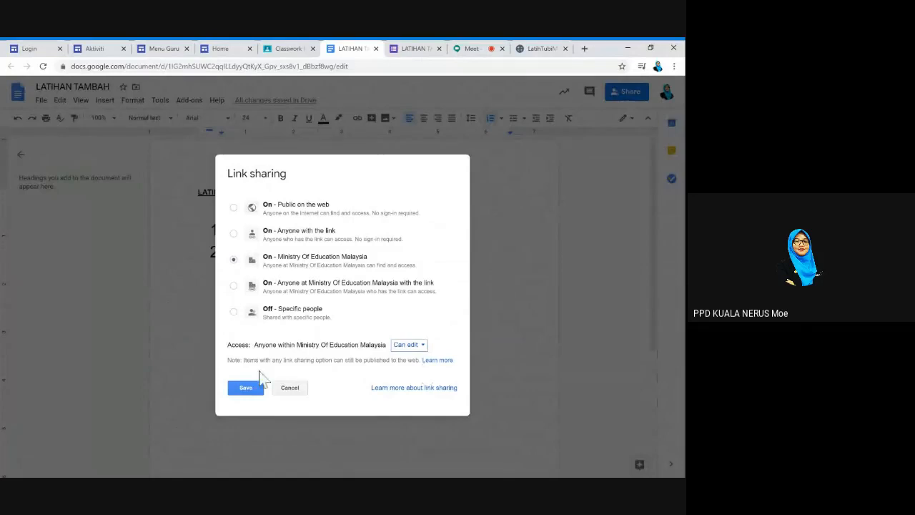
left_click(406, 347)
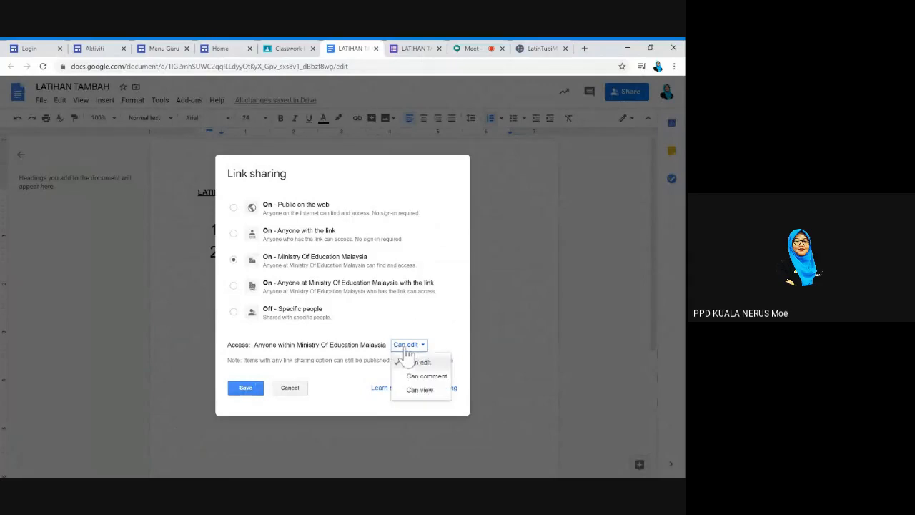
left_click(420, 391)
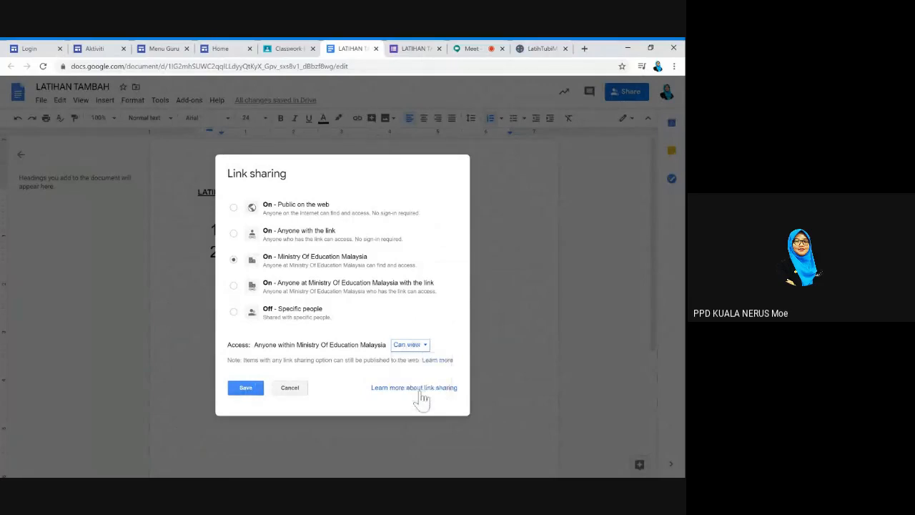
left_click(422, 347)
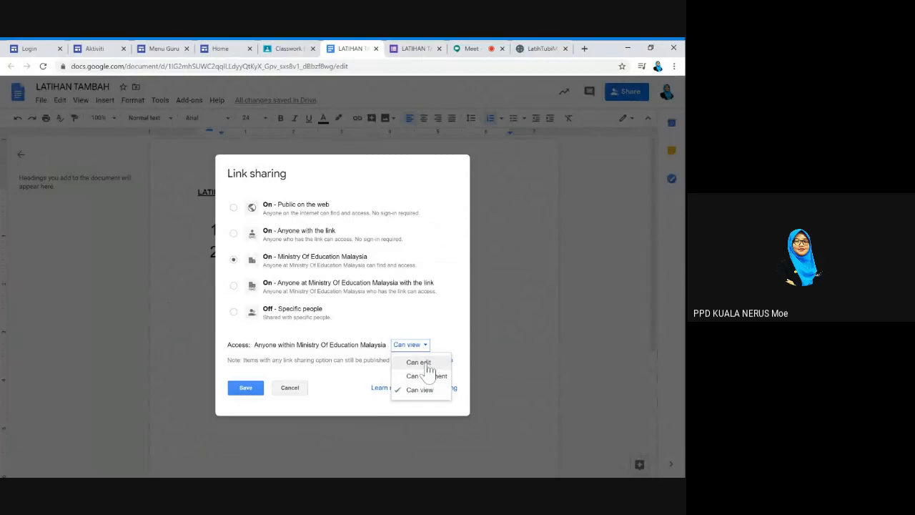
left_click(426, 363)
left_click(248, 389)
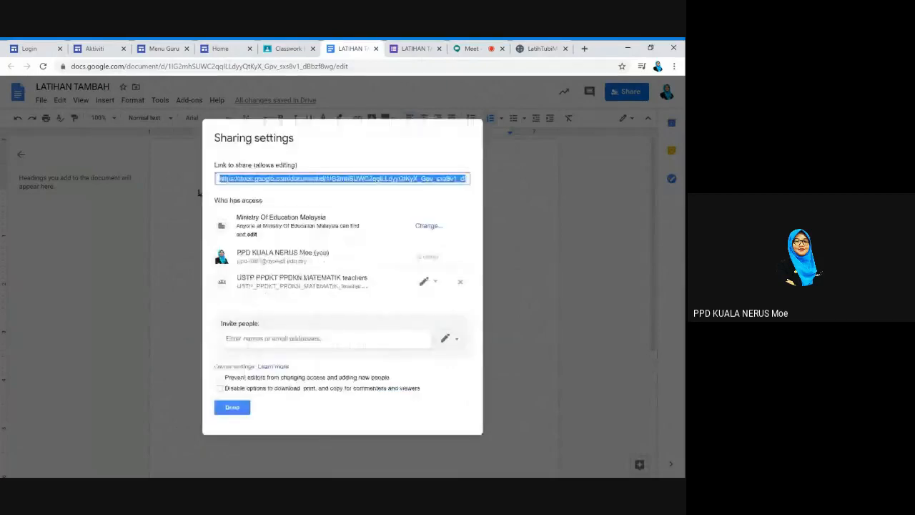
left_click(242, 409)
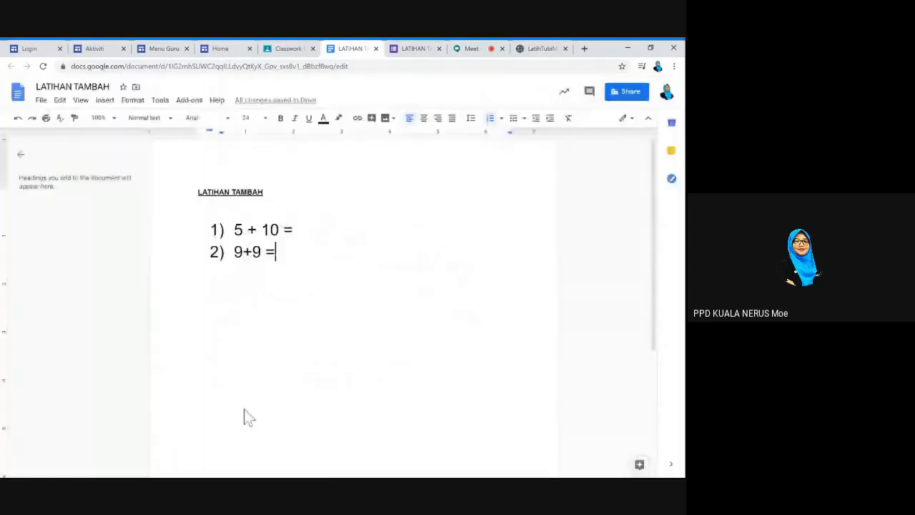
Set the attached Doc's student access to Make a copy for each student
left_click(286, 48)
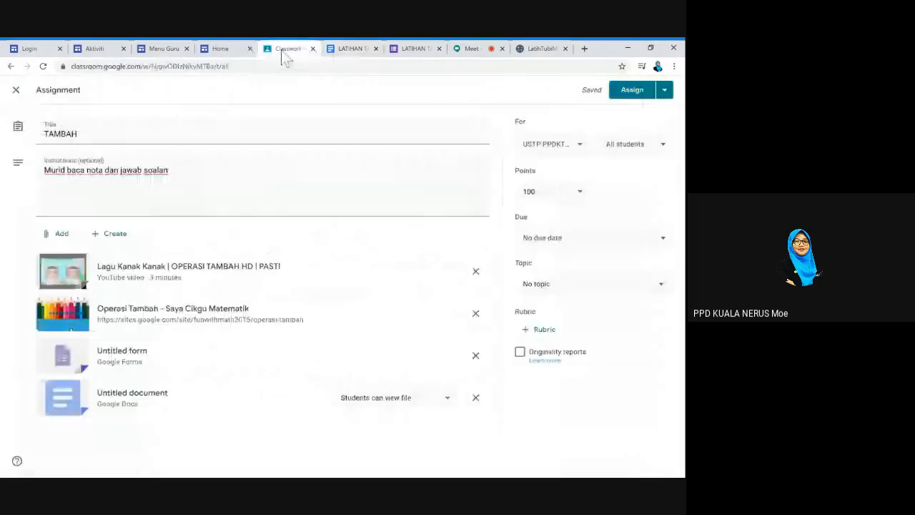
left_click(394, 406)
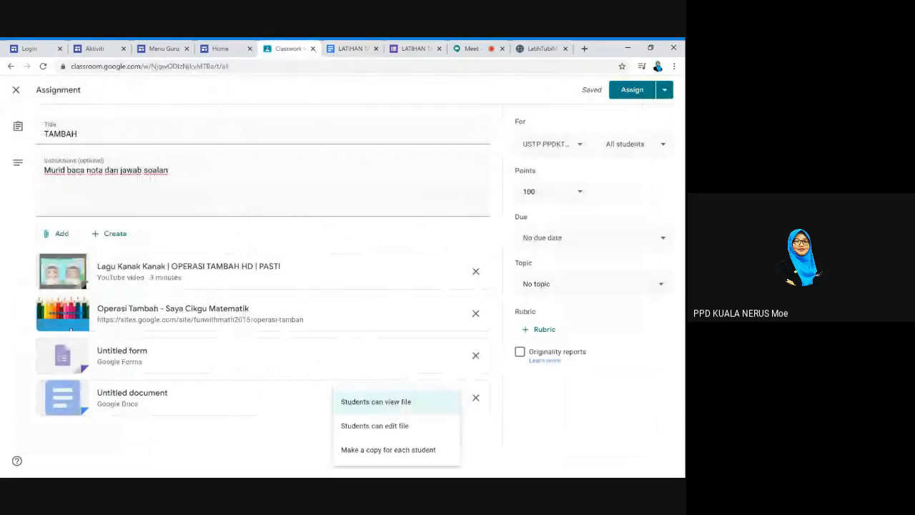
left_click(418, 403)
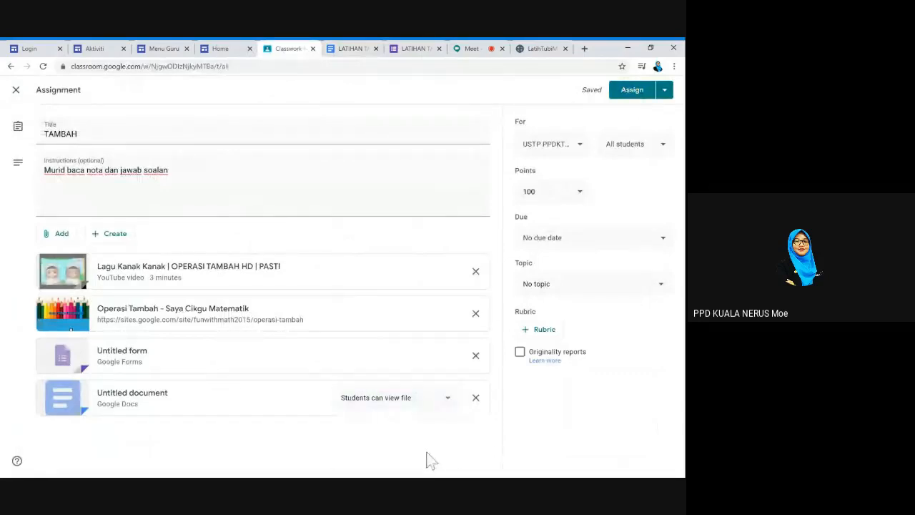
left_click(448, 402)
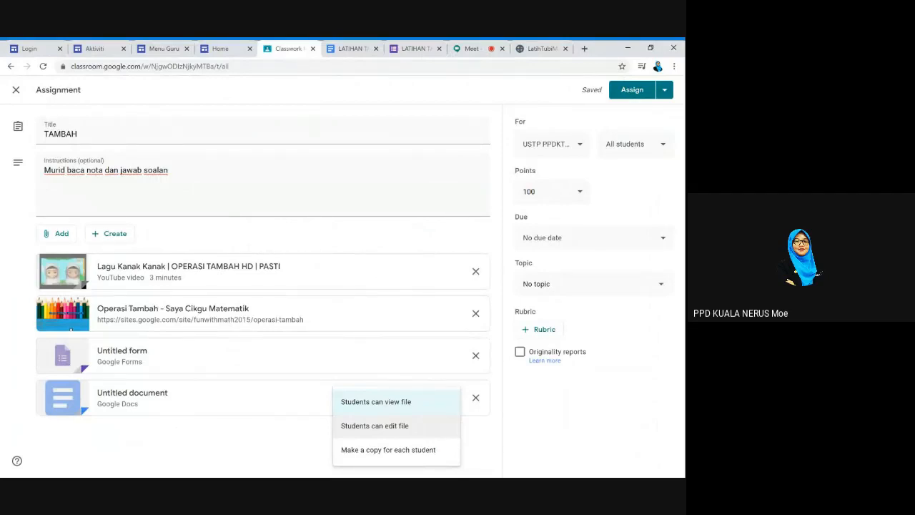
left_click(435, 454)
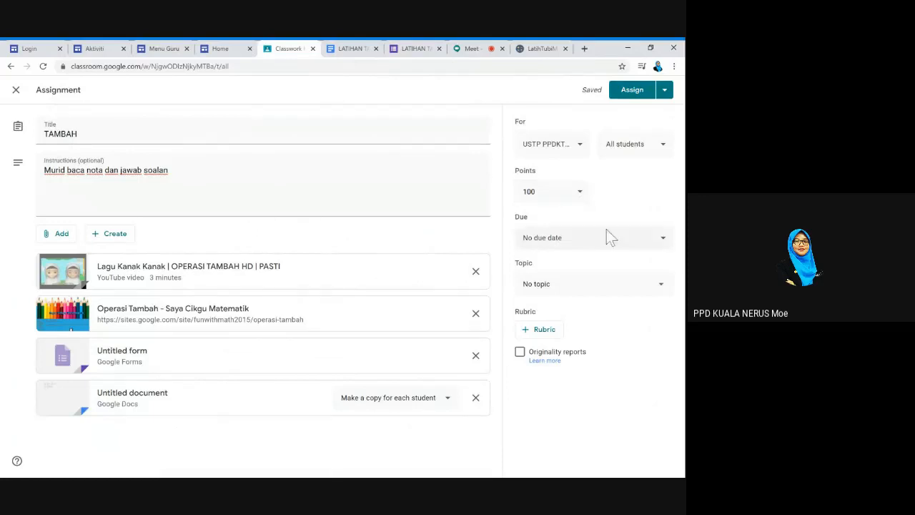
Set the TAMBAH due date to Thu, Apr 9 with no time, then bring up the topics
left_click(616, 247)
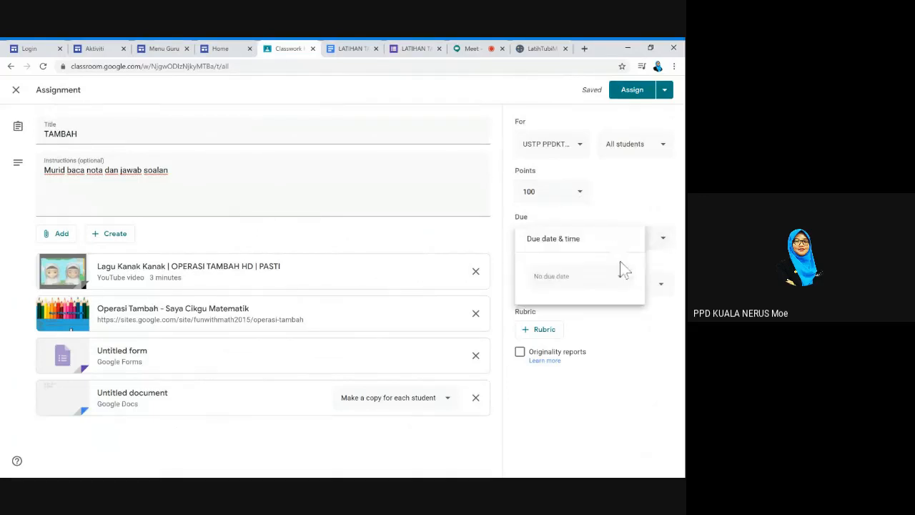
left_click(620, 279)
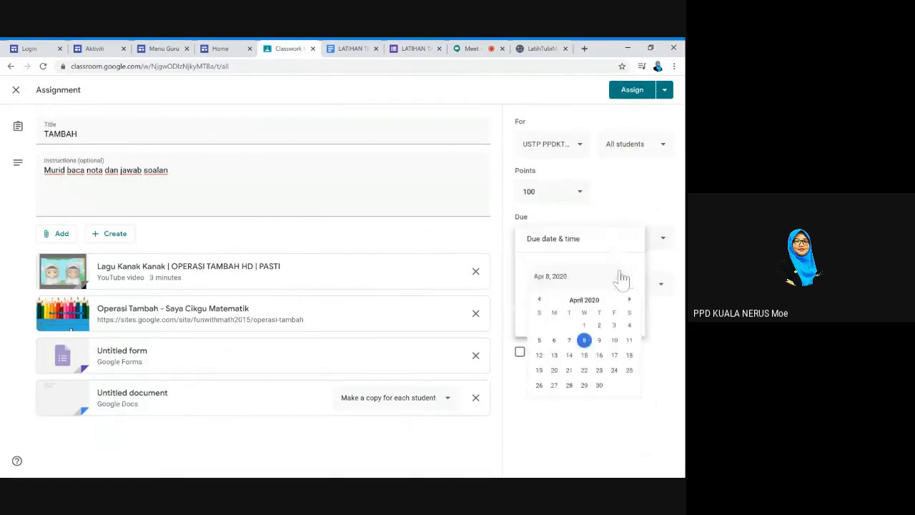
left_click(604, 342)
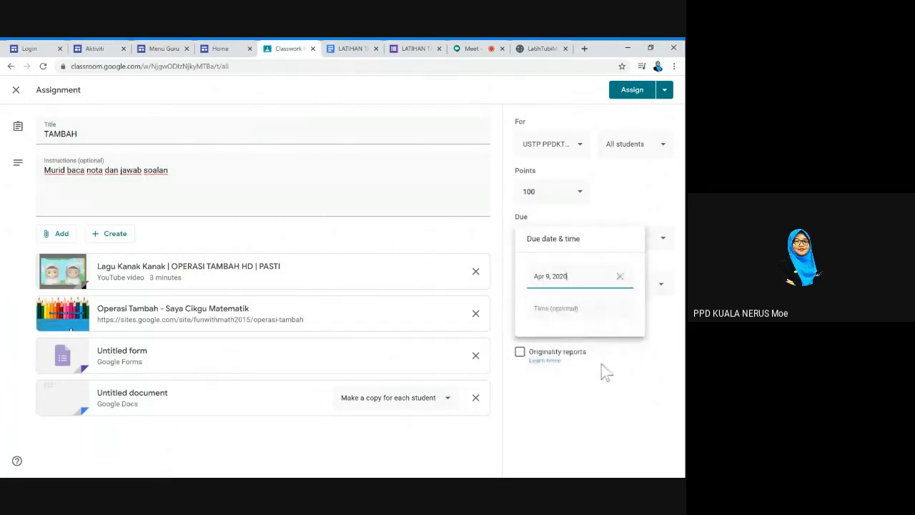
left_click(601, 364)
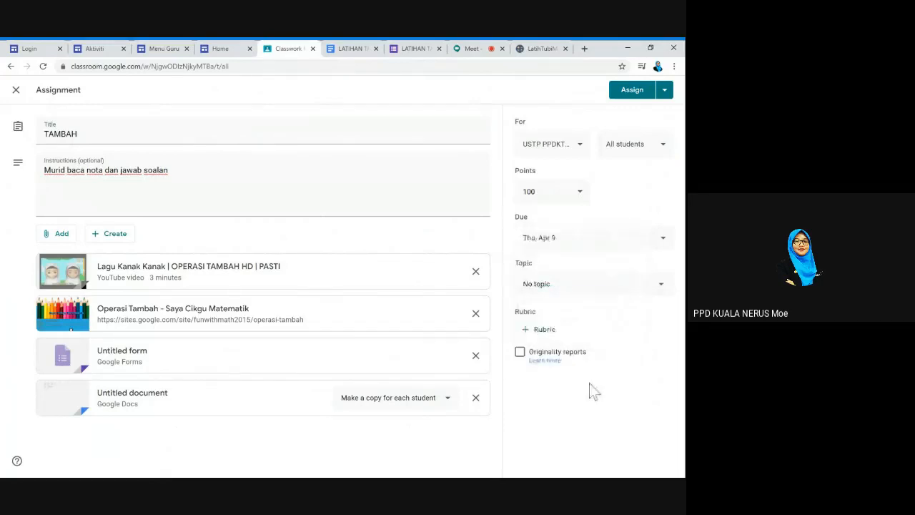
left_click(572, 293)
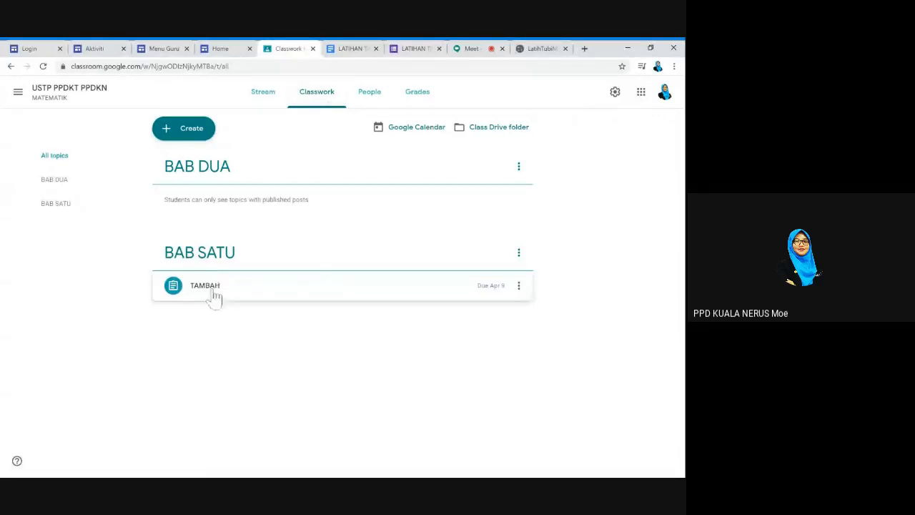
Open TAMBAH's Student work page, then go back to the LATIHAN TAMBAH document
left_click(214, 295)
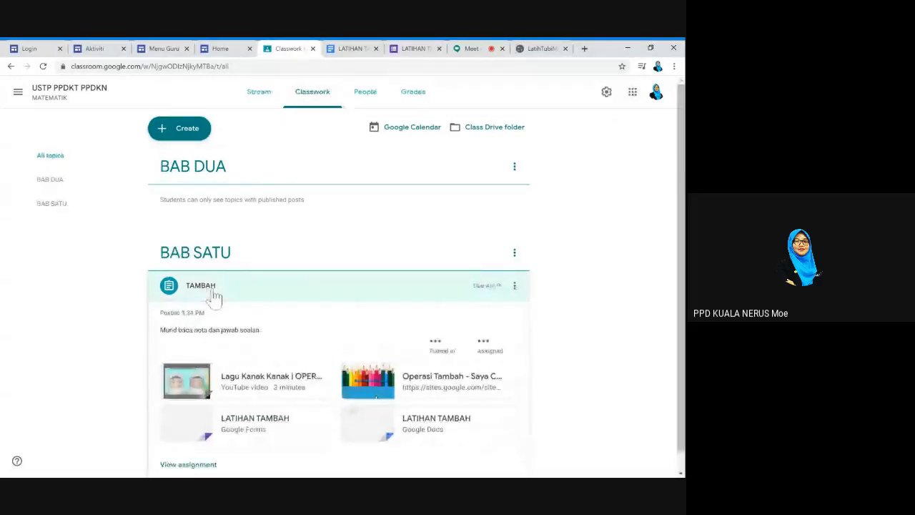
left_click(191, 449)
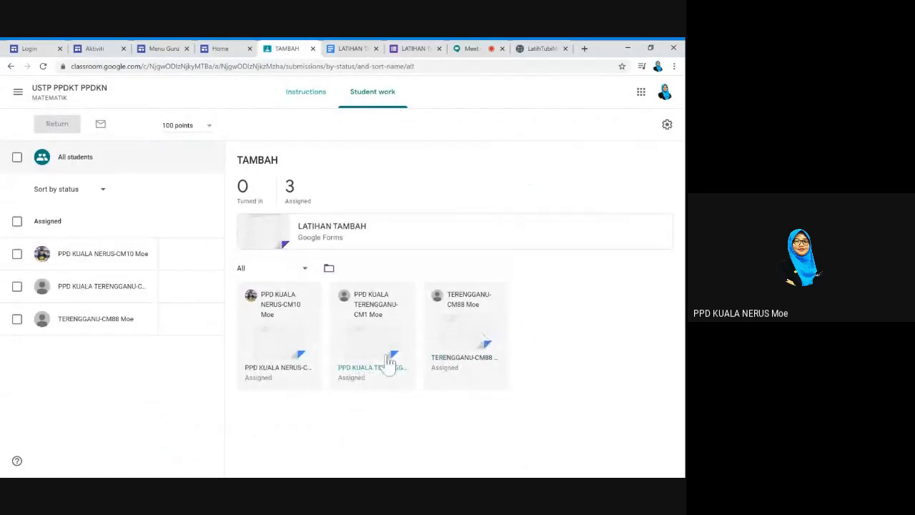
left_click(351, 49)
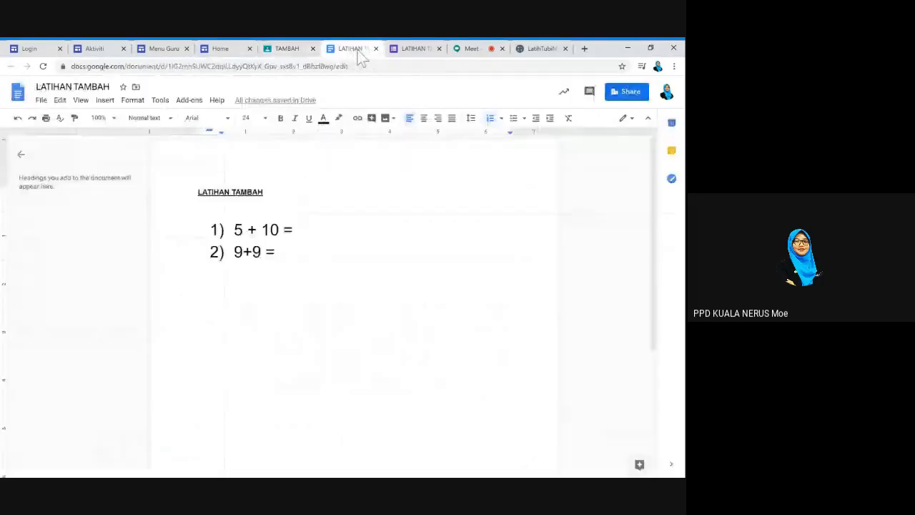
Look over the quiz, Meet and TAMBAH student-work tabs, then go back to the class's Classwork page
left_click(412, 48)
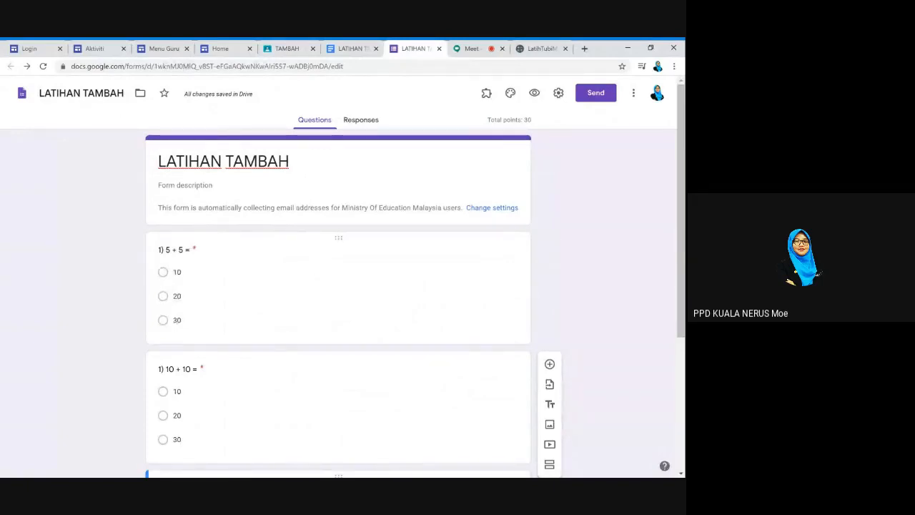
left_click(473, 51)
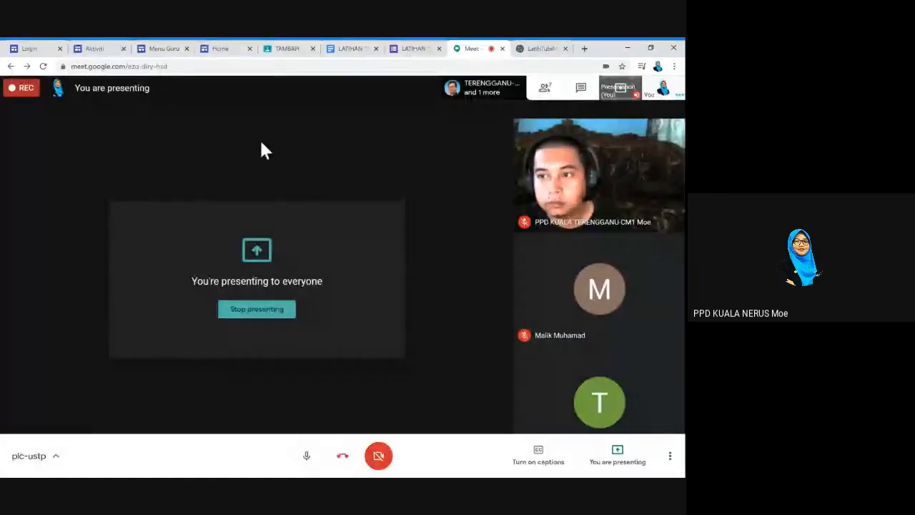
left_click(285, 54)
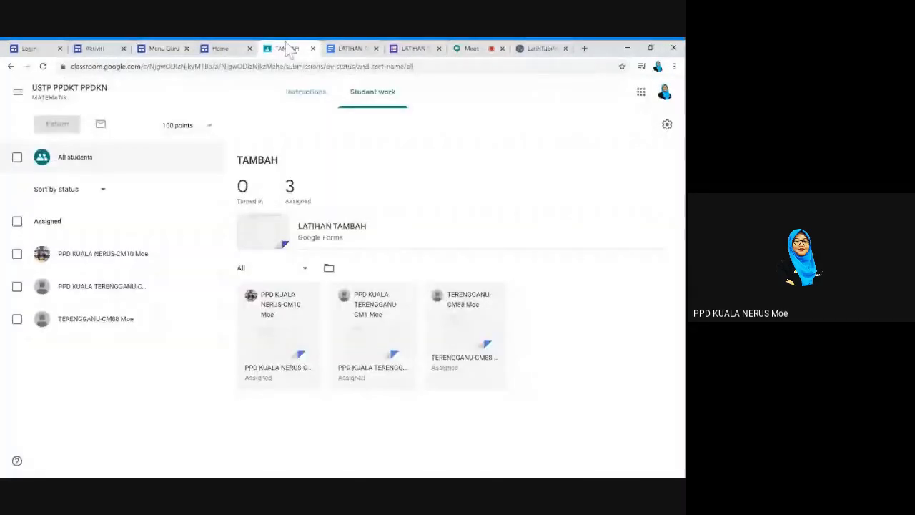
left_click(350, 48)
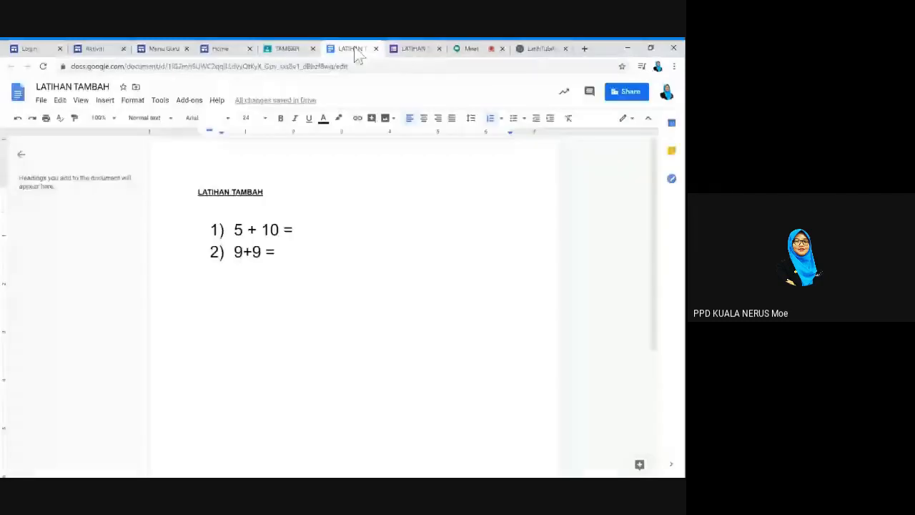
left_click(283, 50)
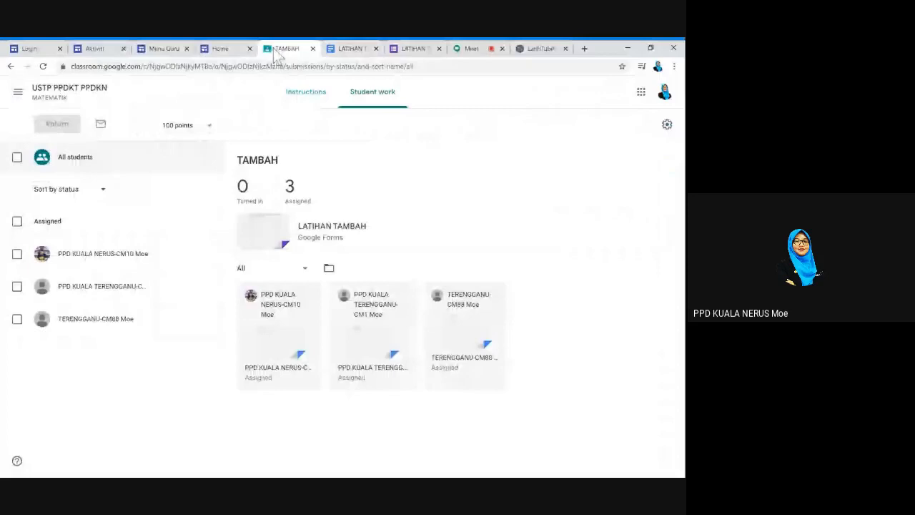
left_click(11, 65)
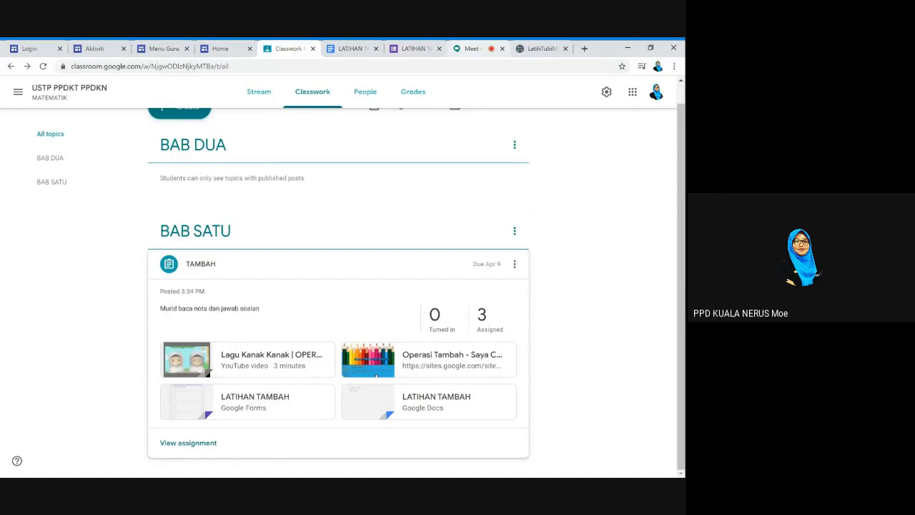
Show the LATIHAN TAMBAH quiz's Responses summary: 1 response averaging 30 / 30
left_click(418, 50)
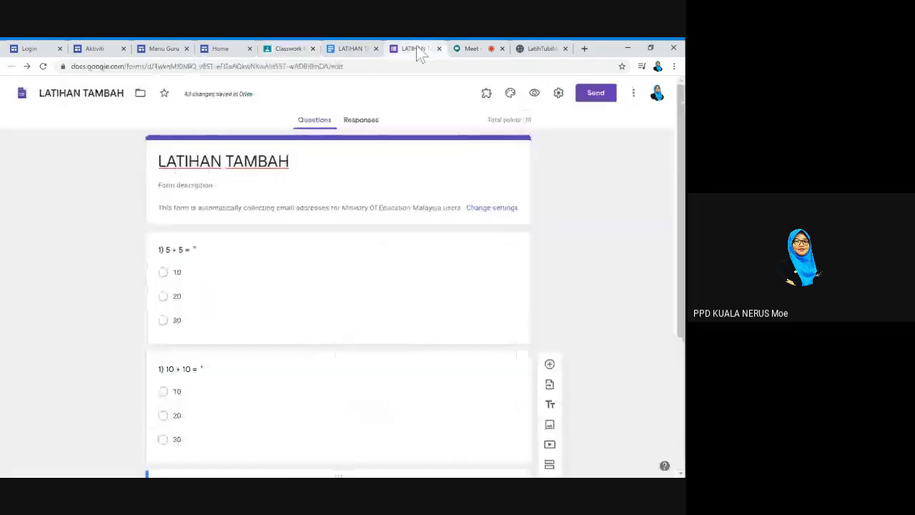
left_click(361, 125)
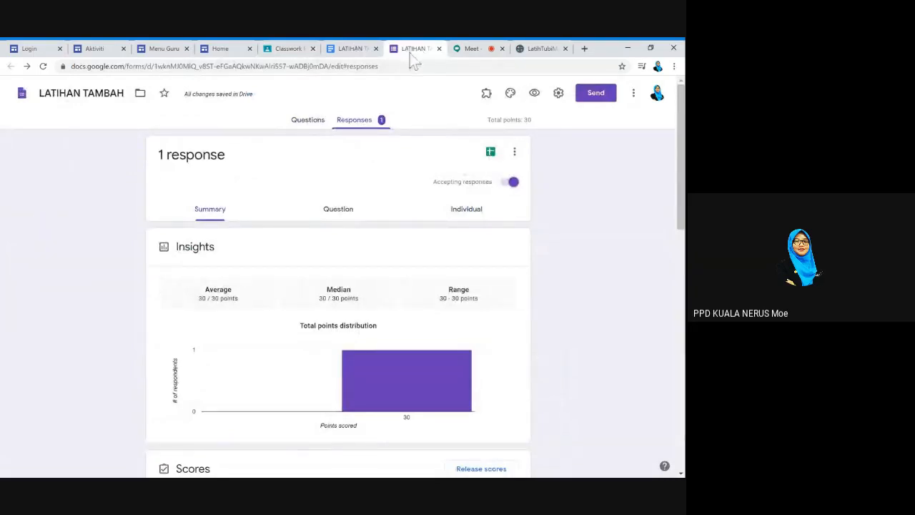
left_click(307, 122)
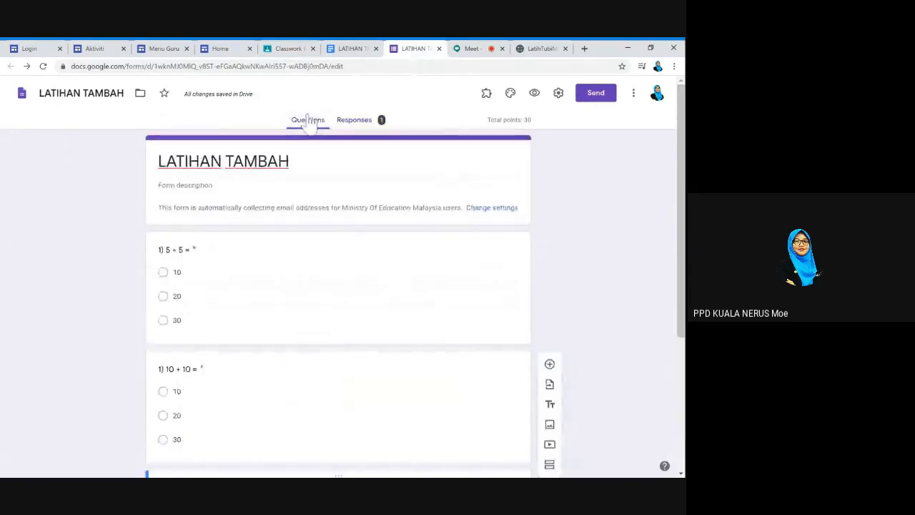
left_click(361, 127)
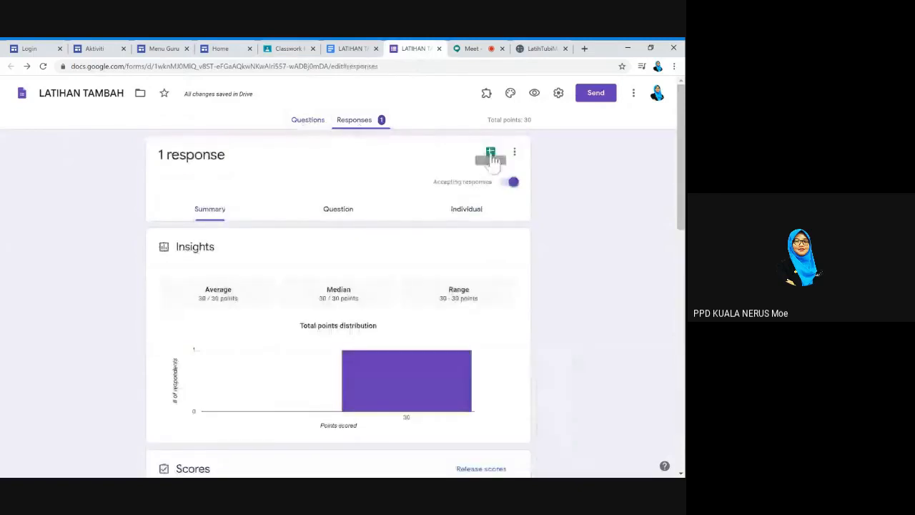
Send the quiz responses to a new spreadsheet named LATIHAN TAMBAH (Responses)
left_click(491, 153)
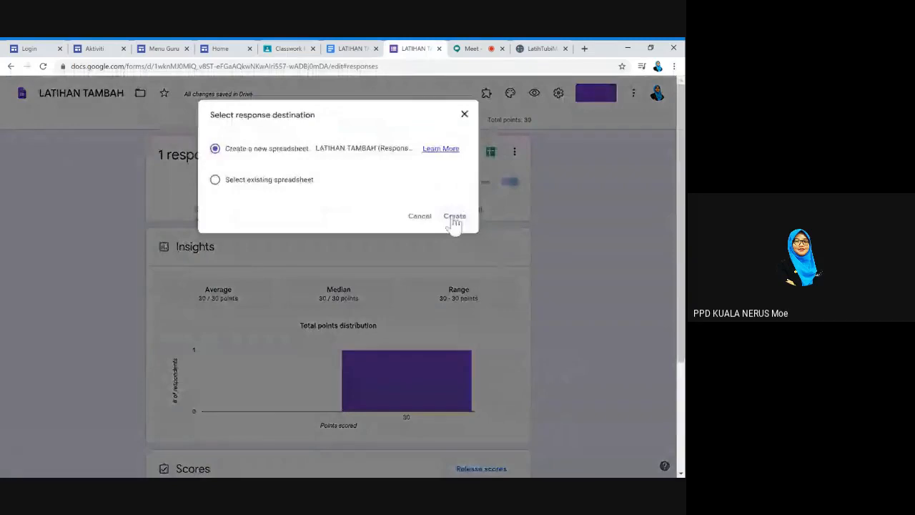
left_click(455, 218)
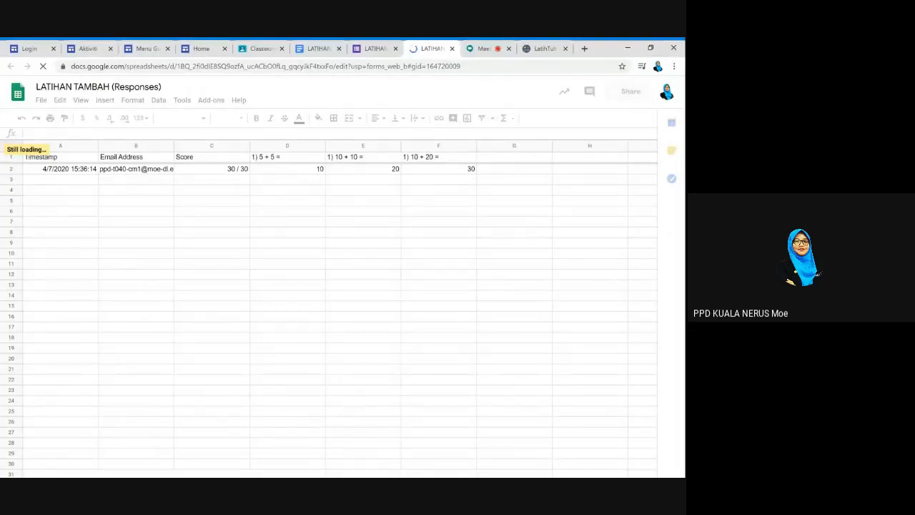
Check the 30 / 30 scores in the responses sheet, then return to Classroom's Classwork page
left_click(236, 173)
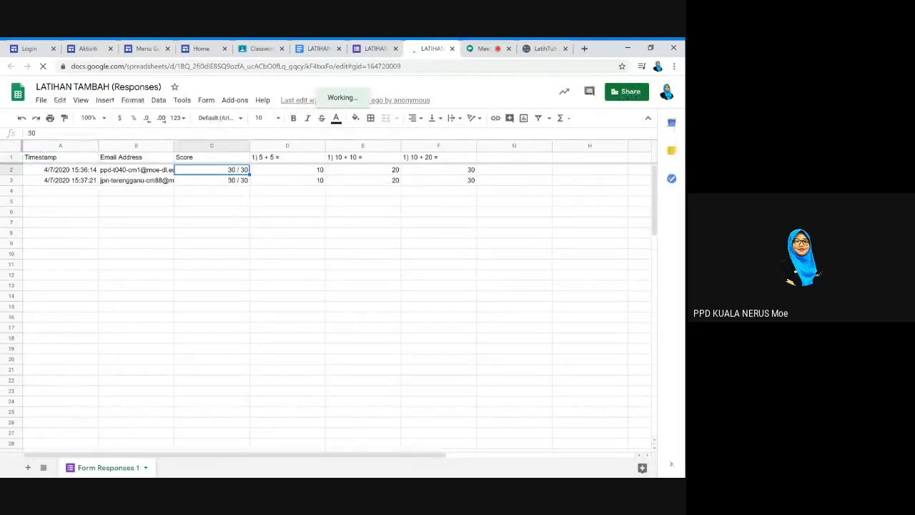
left_click(238, 191)
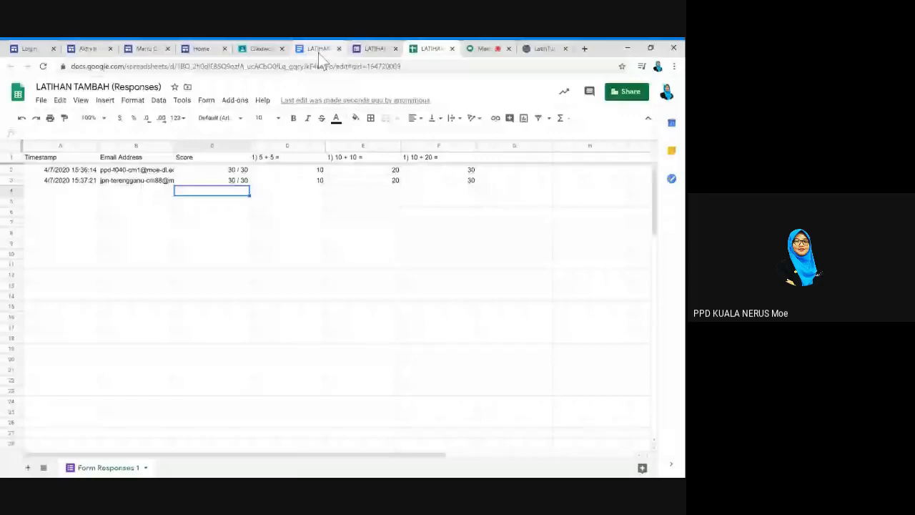
left_click(261, 49)
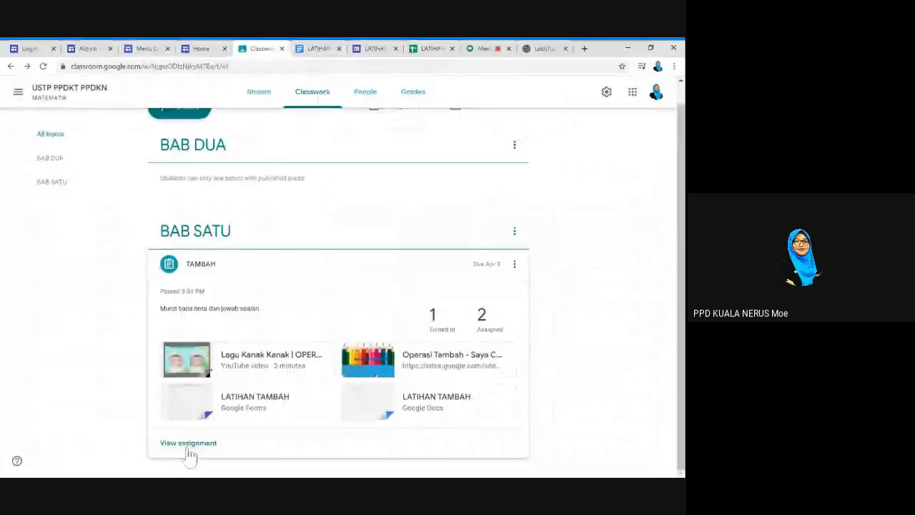
Open TAMBAH's student work and close the extra LATIHAN TAMBAH document tab
left_click(188, 449)
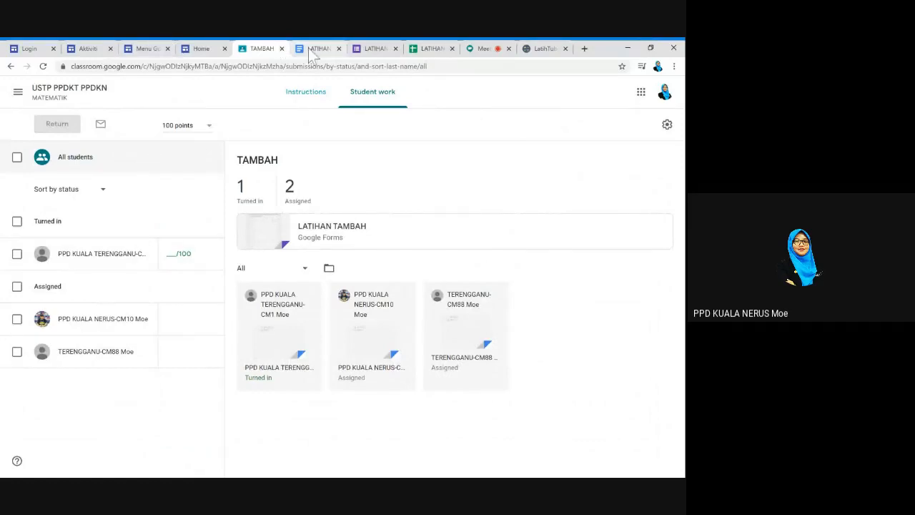
left_click(420, 49)
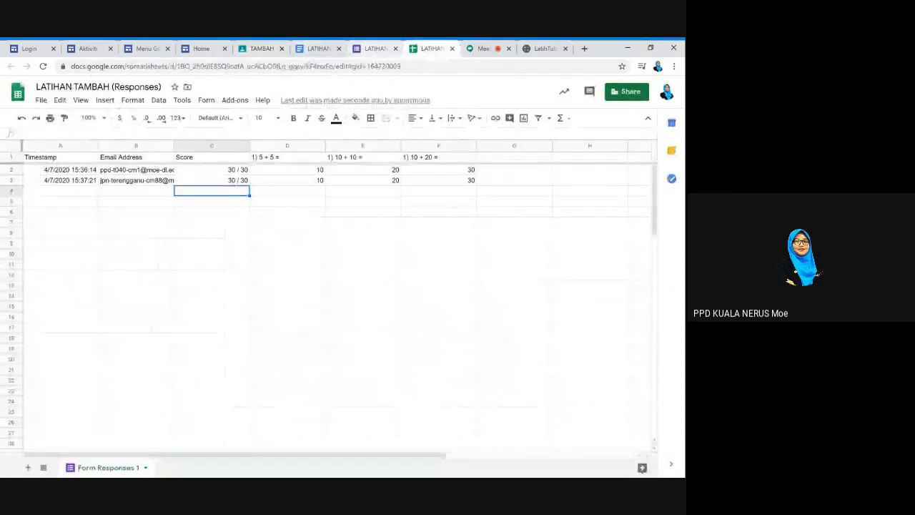
left_click(325, 48)
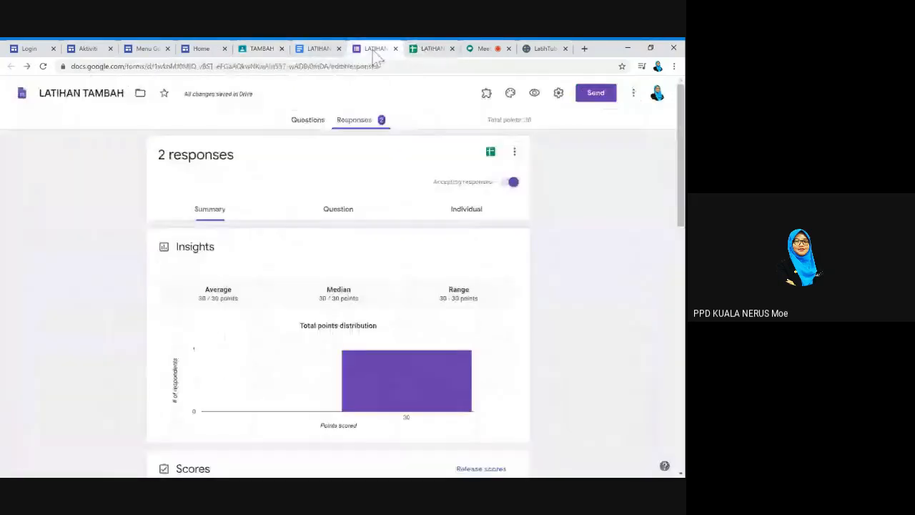
left_click(329, 50)
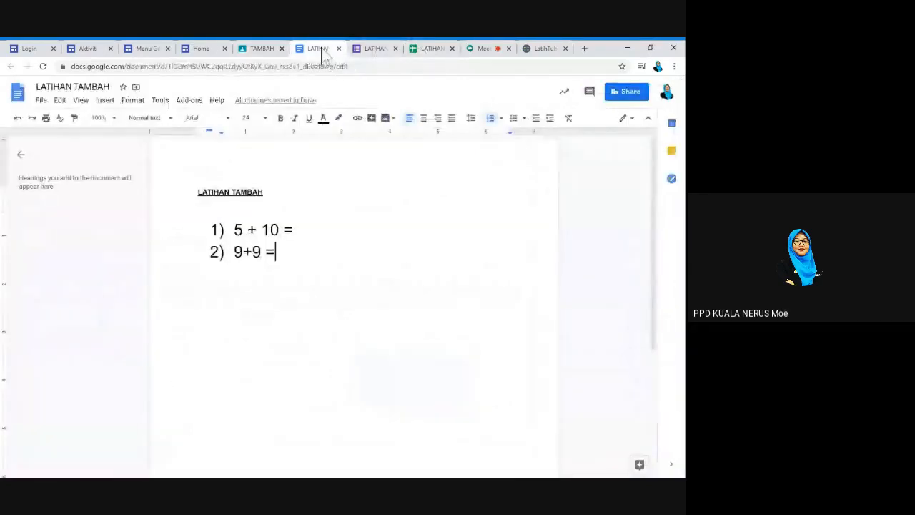
left_click(340, 49)
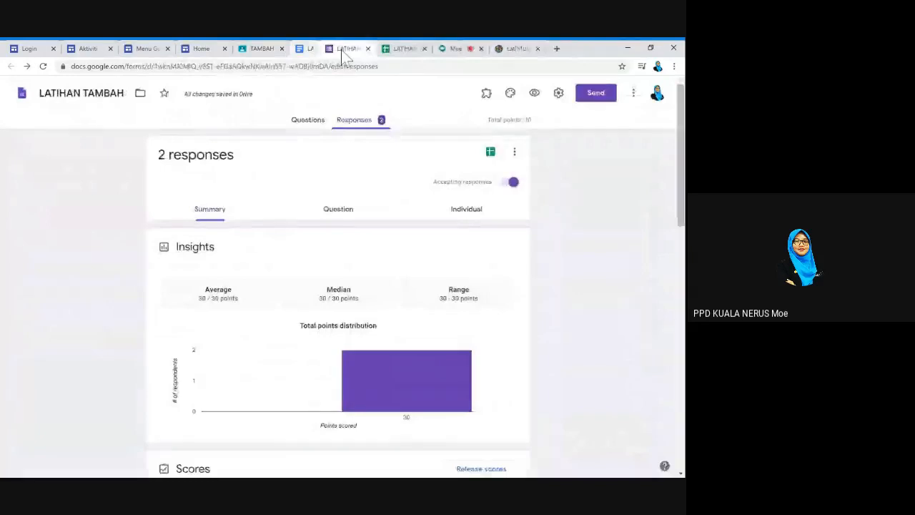
left_click(261, 48)
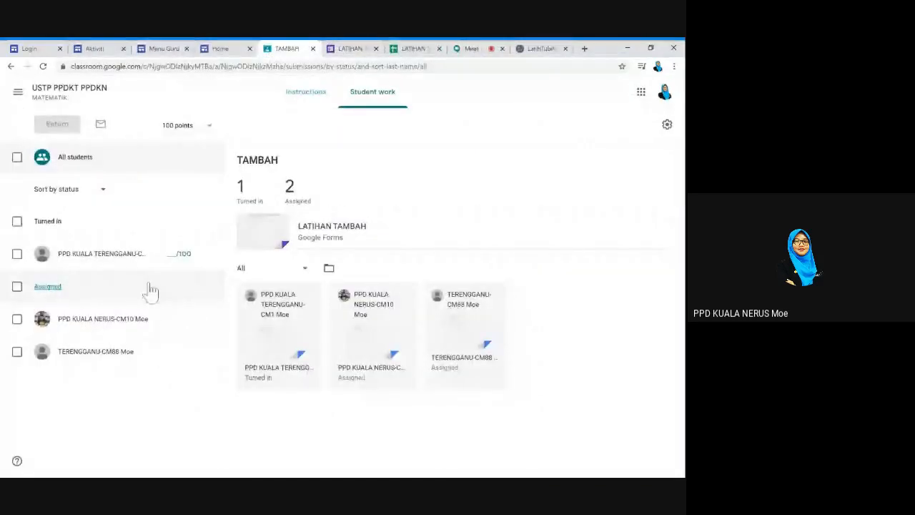
left_click(10, 67)
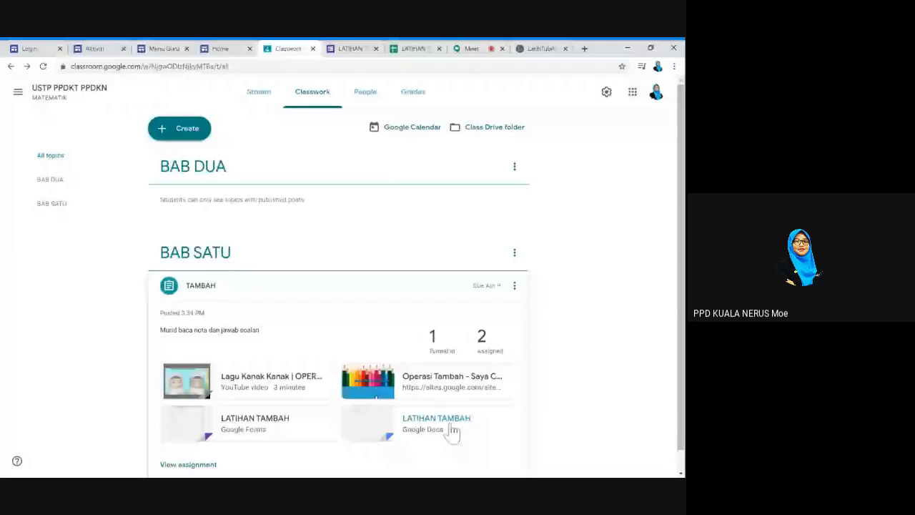
Reopen TAMBAH from Classwork and show its Instructions page with the four attachments
left_click(350, 48)
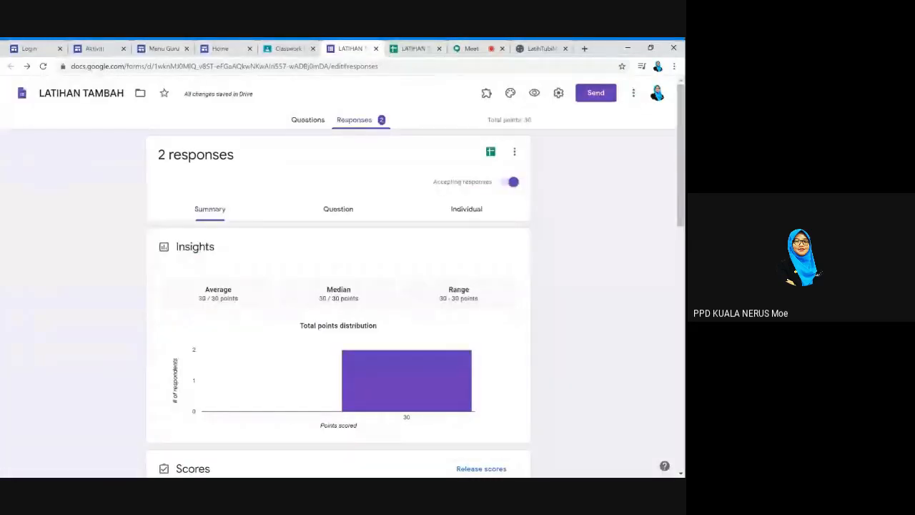
left_click(284, 49)
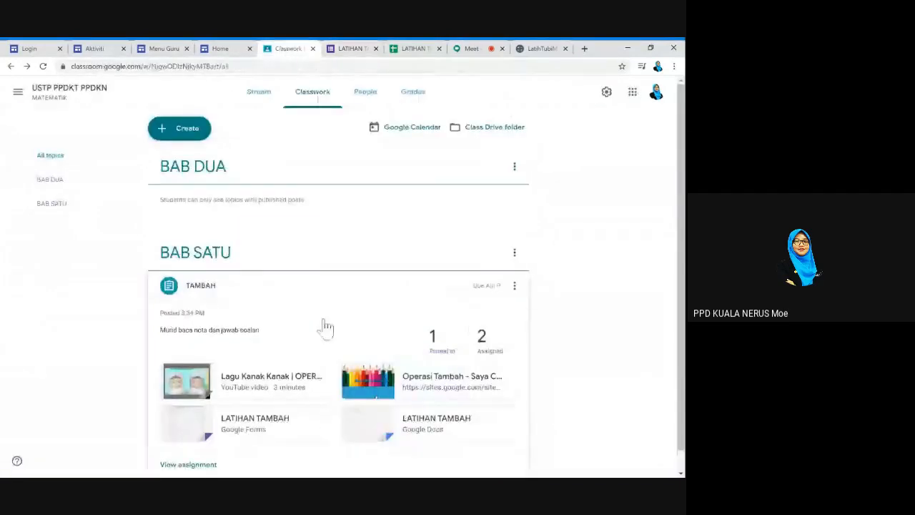
scroll(325, 327, "down", 1)
left_click(186, 443)
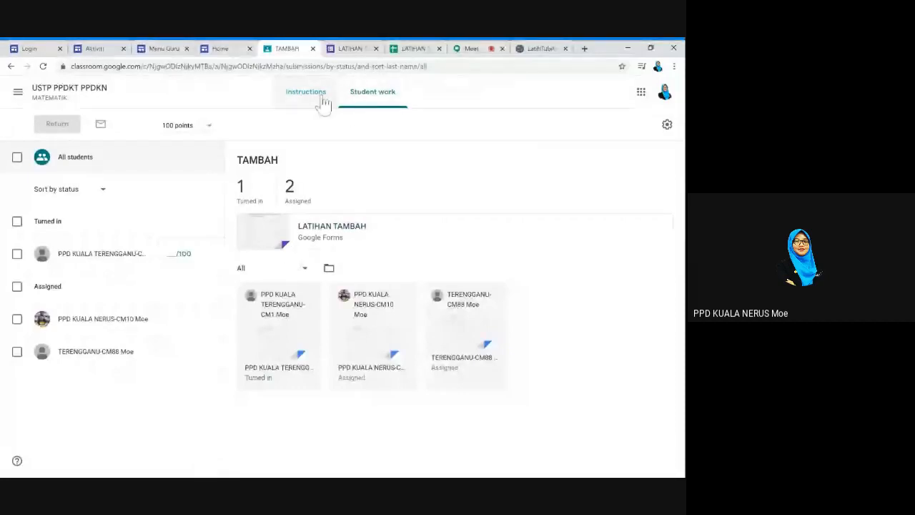
left_click(370, 103)
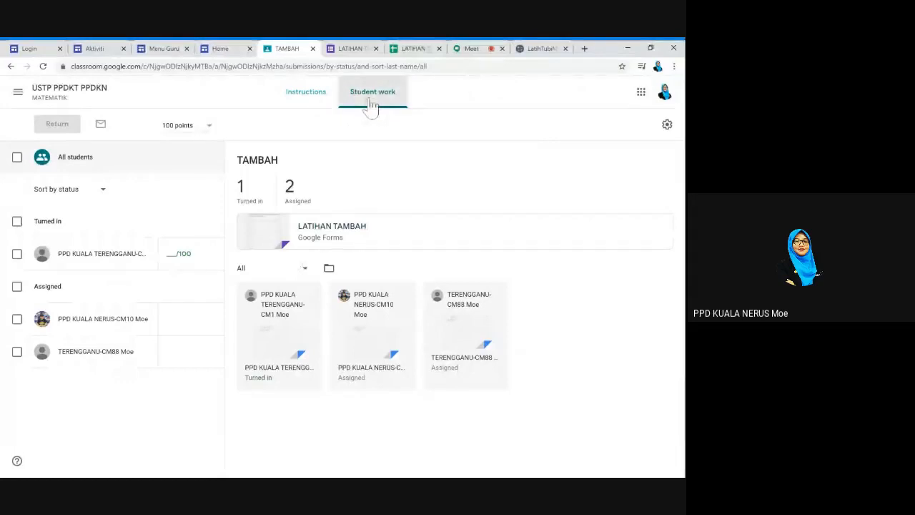
left_click(313, 104)
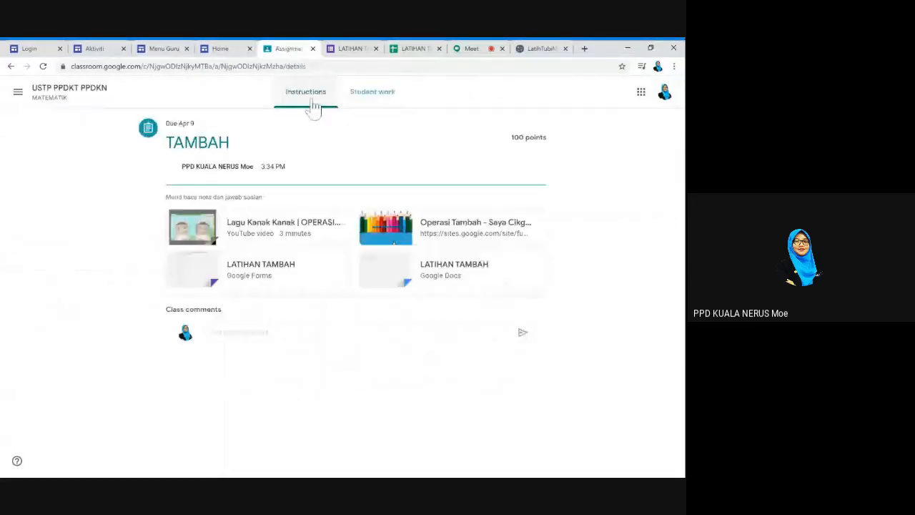
Open the LATIHAN TAMBAH document attachment, close the duplicate quiz tab, and return to TAMBAH
left_click(436, 273)
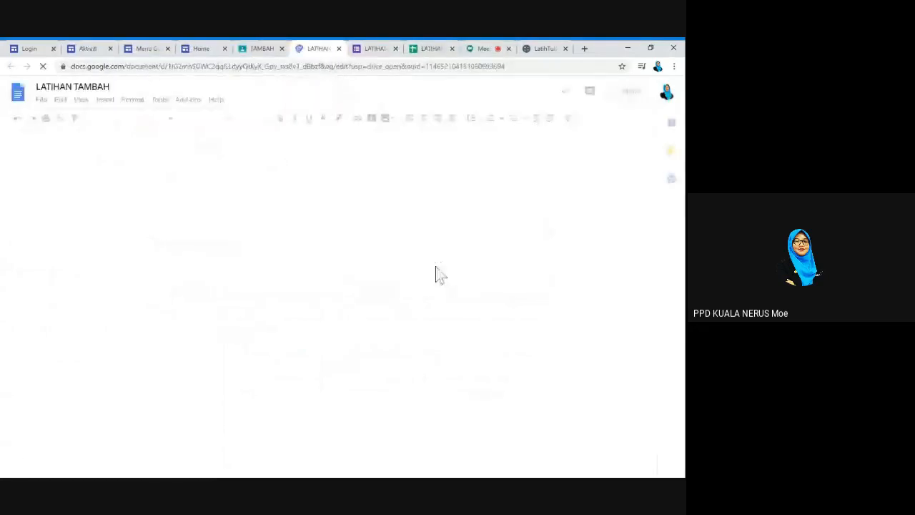
left_click(395, 49)
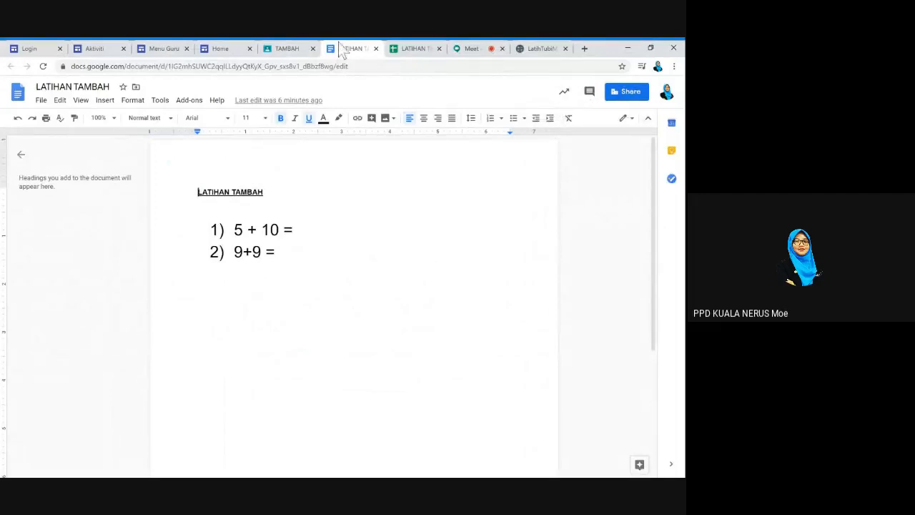
left_click(268, 49)
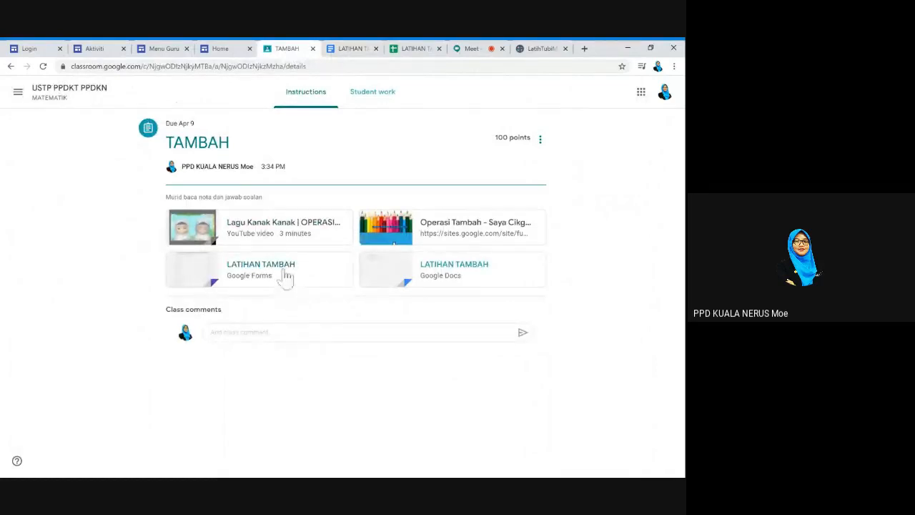
Open the LATIHAN TAMBAH quiz attachment, scroll through its questions, and return to TAMBAH
left_click(286, 278)
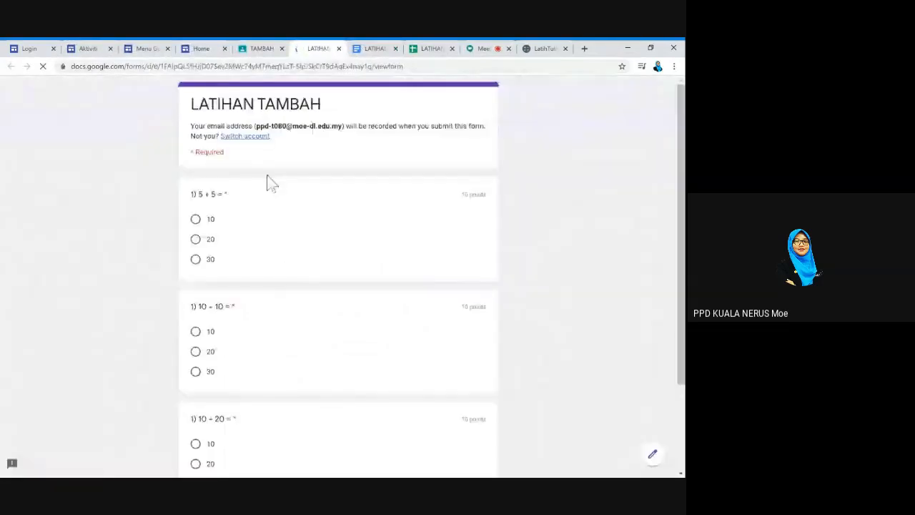
scroll(271, 184, "down", 2)
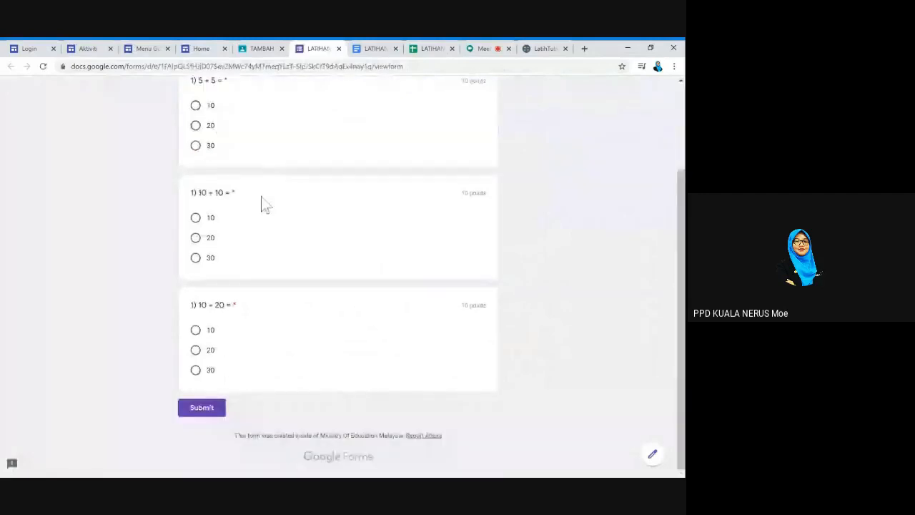
scroll(266, 179, "up", 2)
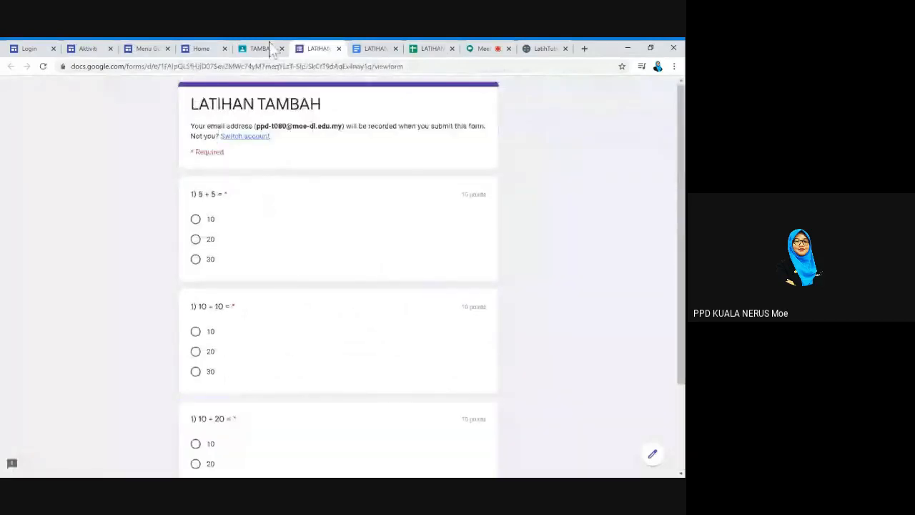
left_click(258, 49)
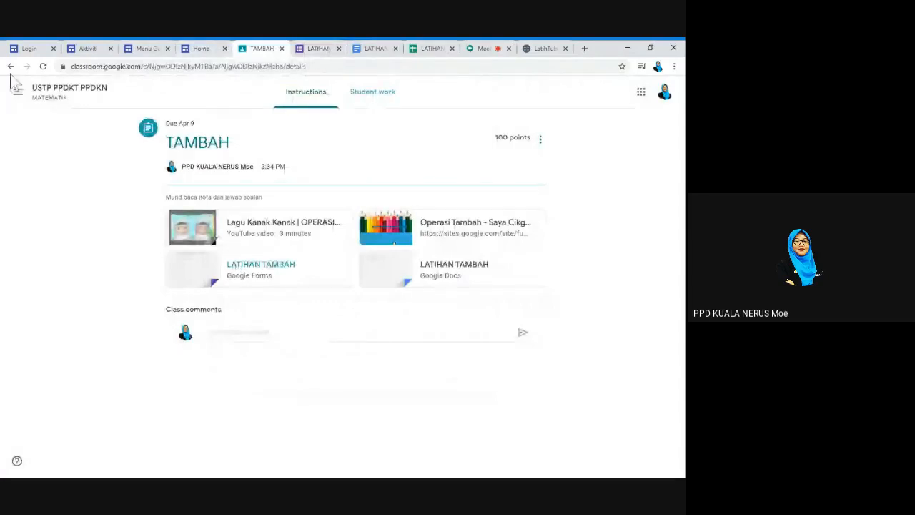
Open the first turned-in student's document for grading and close two extra LATIHAN tabs
left_click(376, 94)
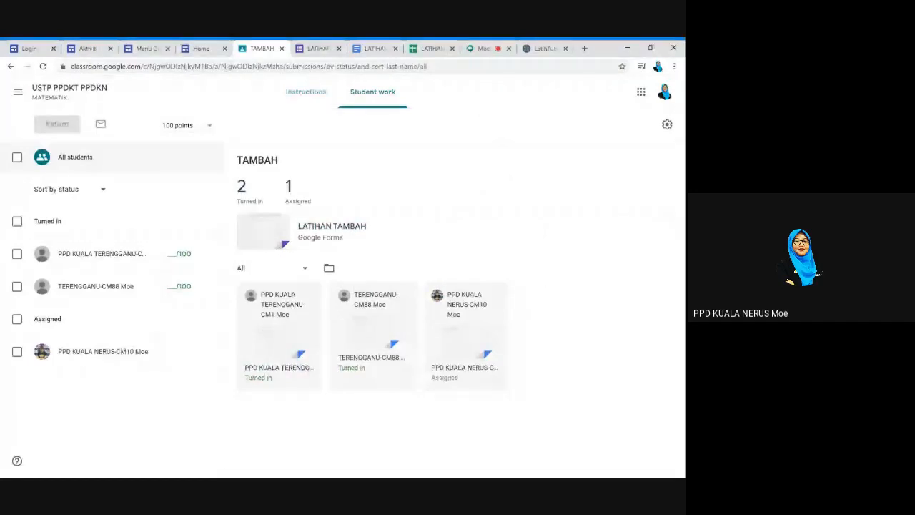
left_click(279, 356)
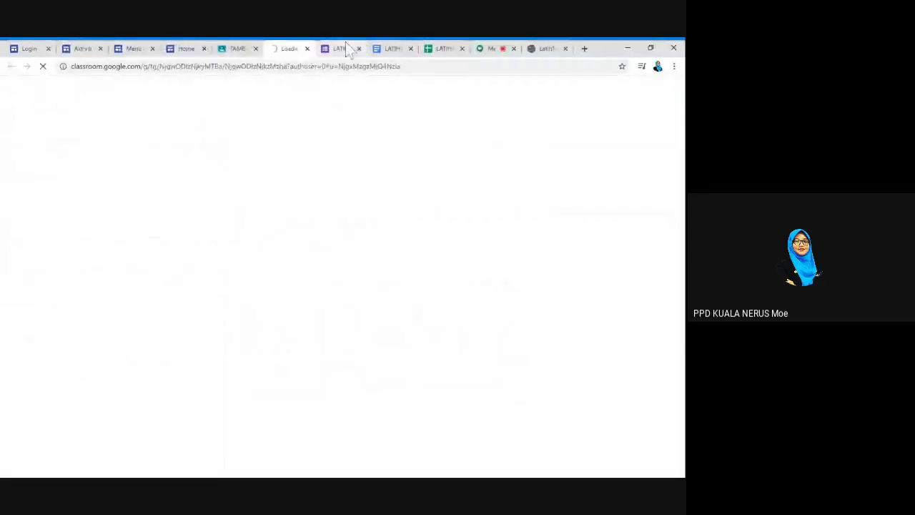
left_click(359, 49)
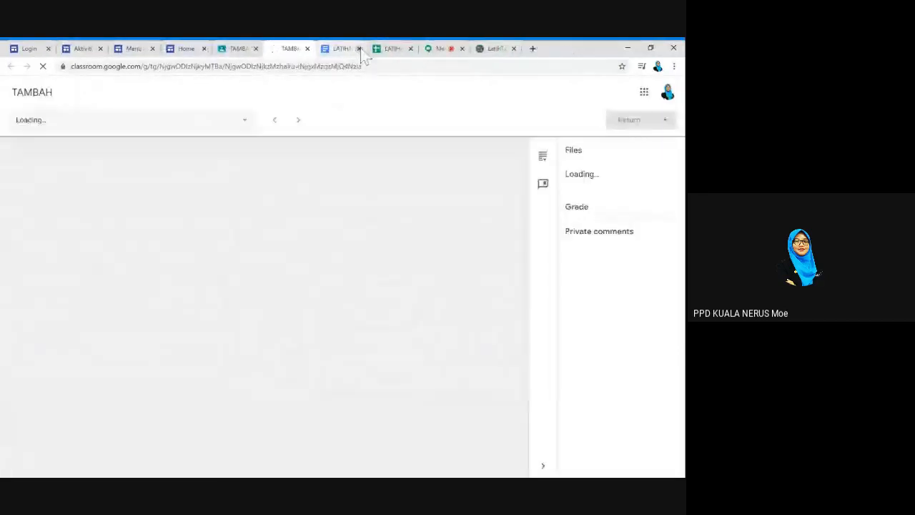
left_click(359, 48)
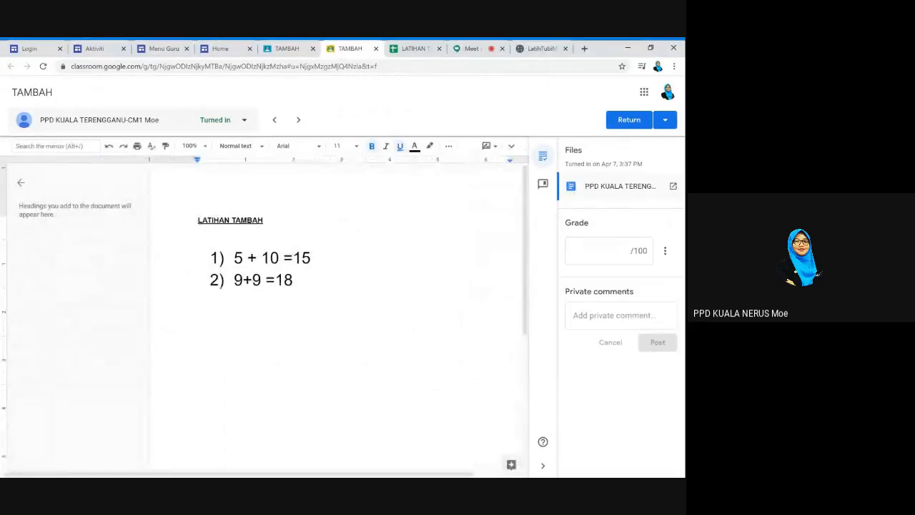
Add '(betul)' after answer 15 and '(BETUL)' after answer 18, undoing a mistyped word
double_click(314, 258)
left_click(314, 256)
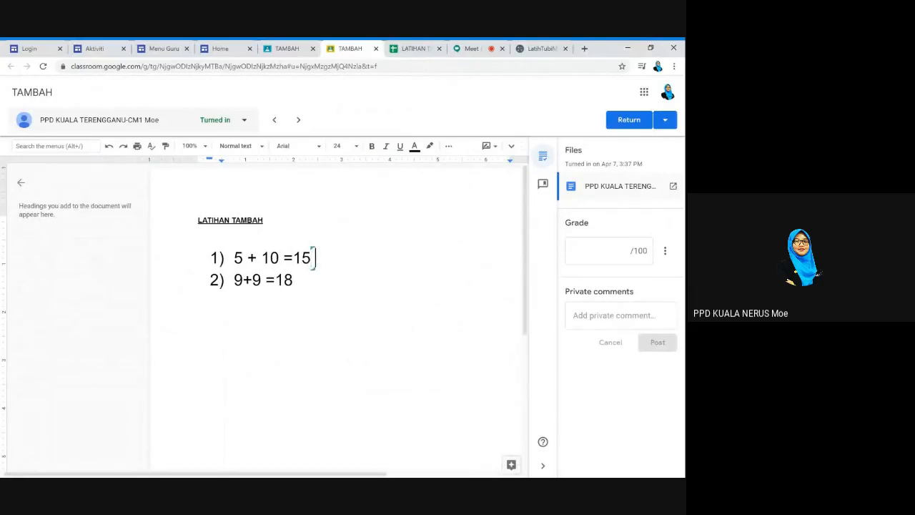
type("Z9BRTU")
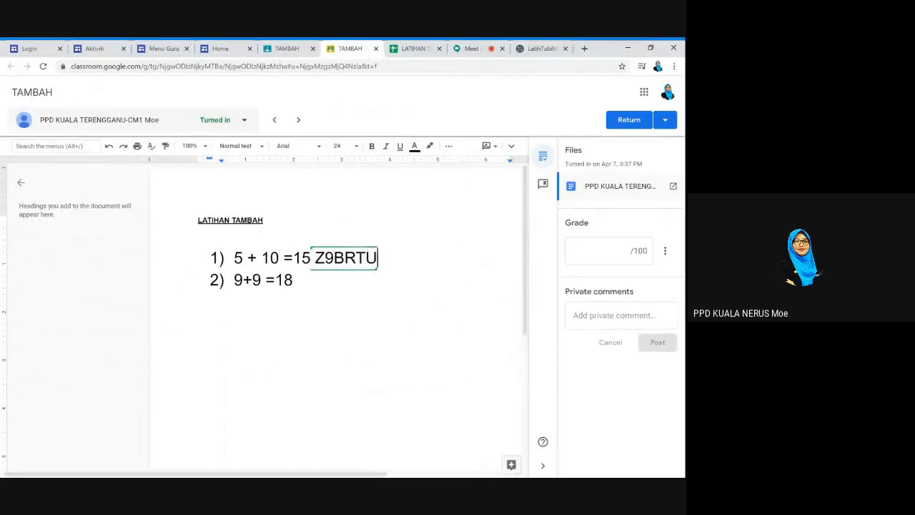
type("L)")
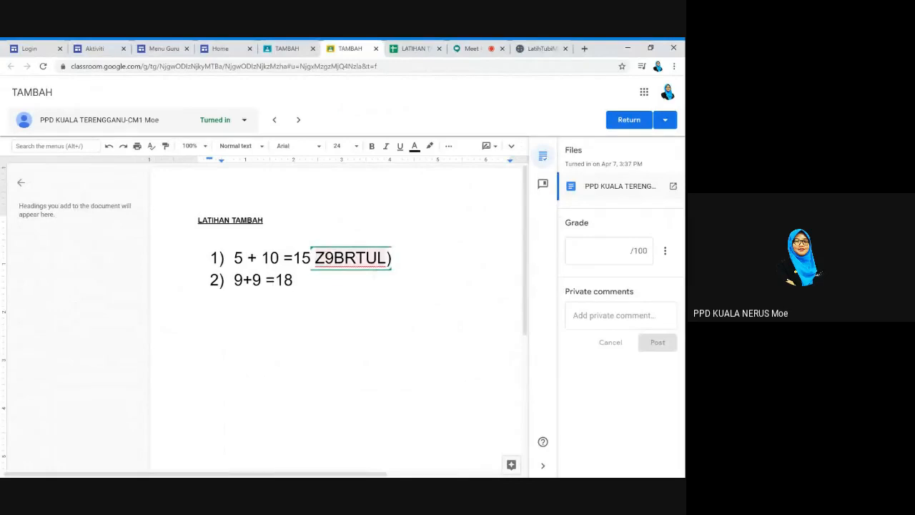
left_click(334, 258)
key("ctrl+z")
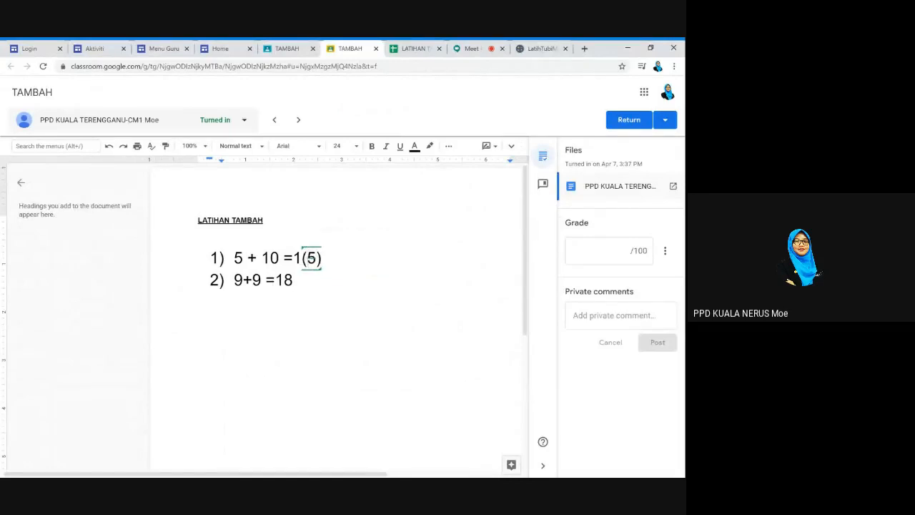
key("Right")
key("Right")
key("BackSpace")
type("(betul)")
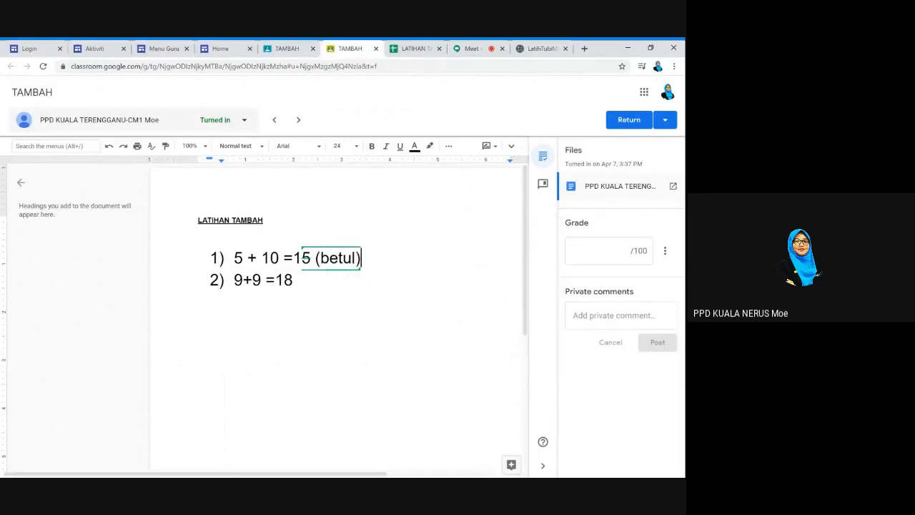
left_click(293, 280)
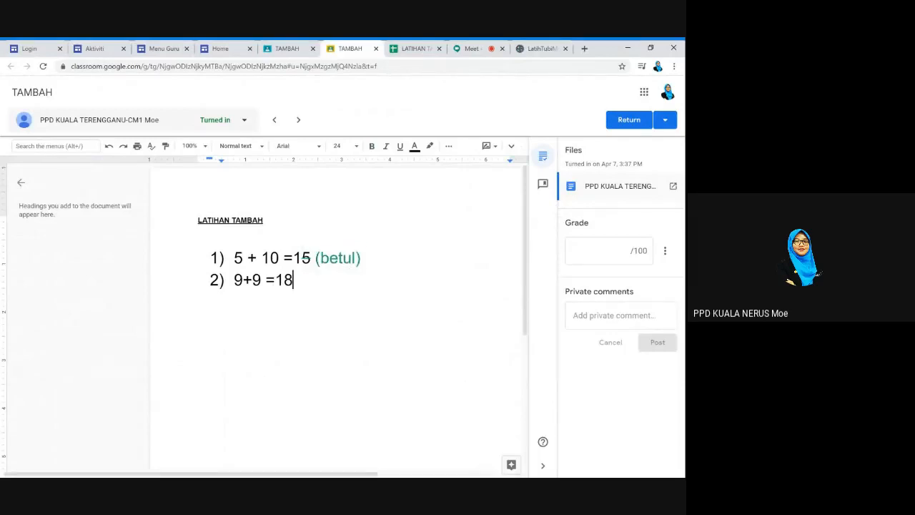
type("(BETU")
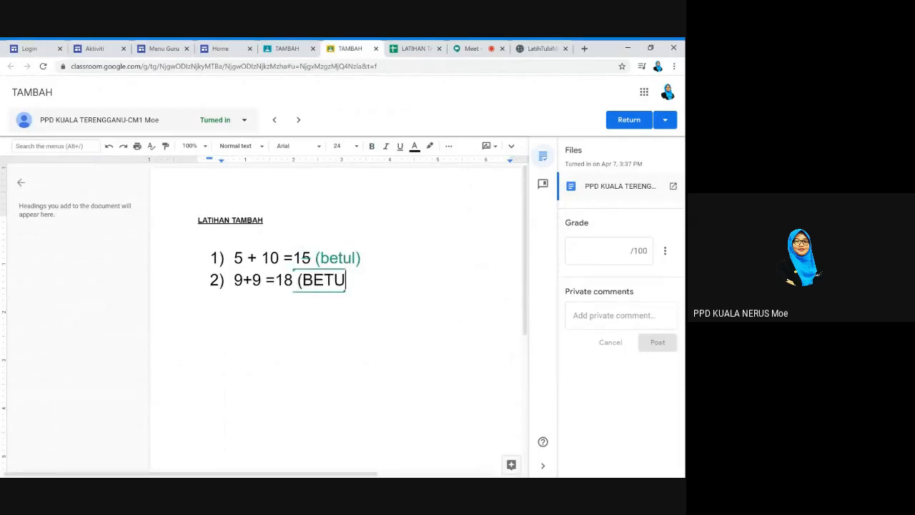
type("L)")
left_click(608, 250)
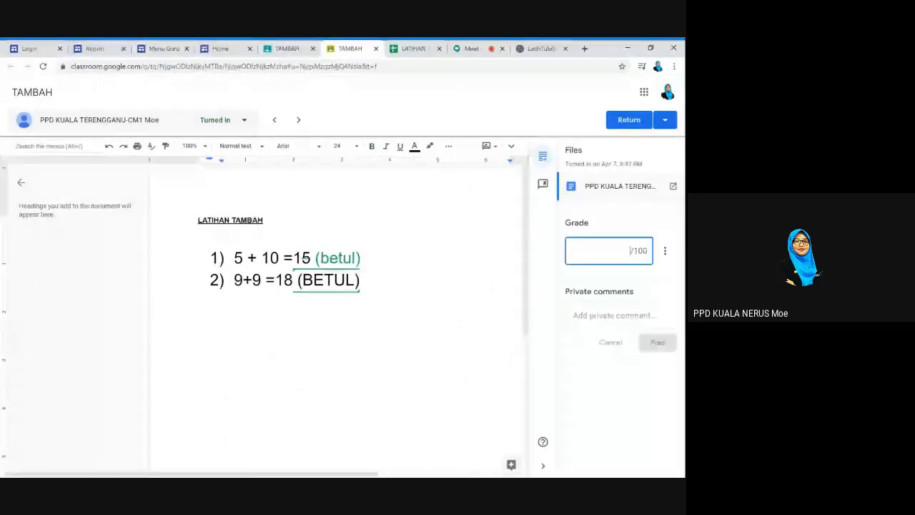
Grade the first student 100 and post the private comment 'TAHNIAH'
type("100")
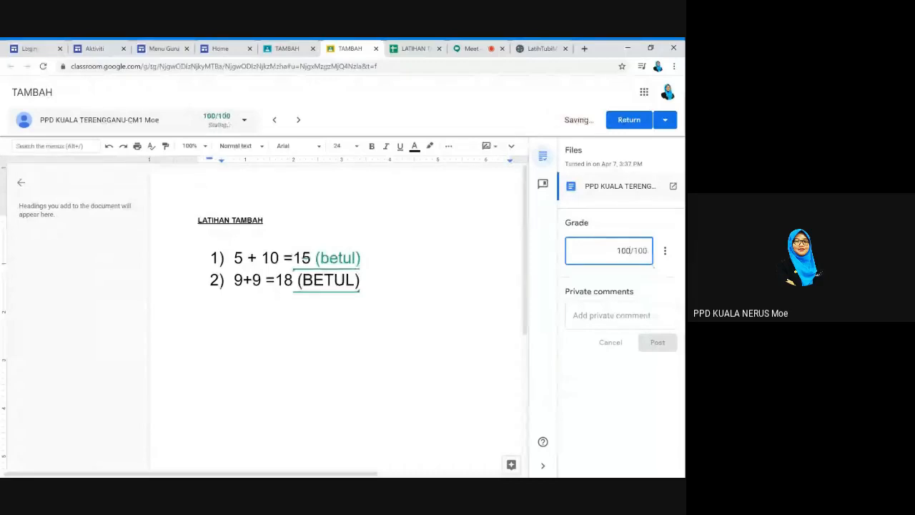
left_click(621, 316)
type("A")
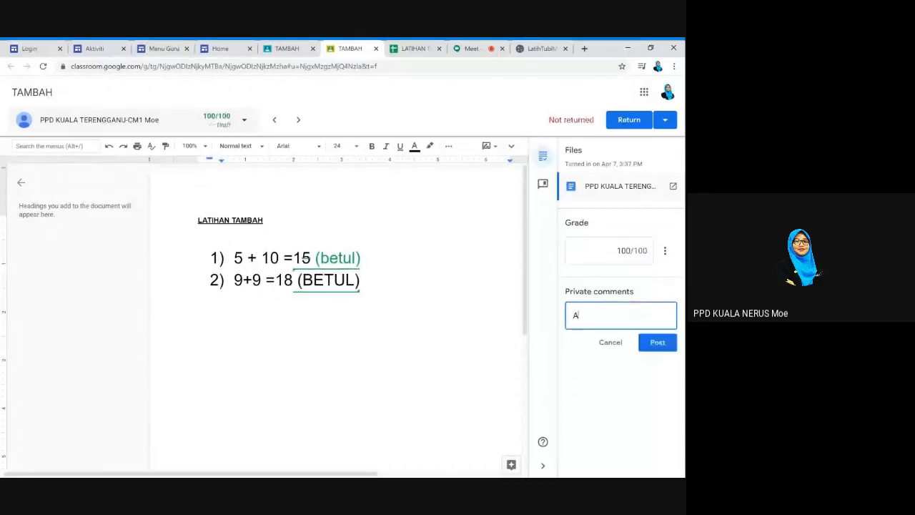
key("BackSpace")
type("TAHNIAH")
left_click(661, 345)
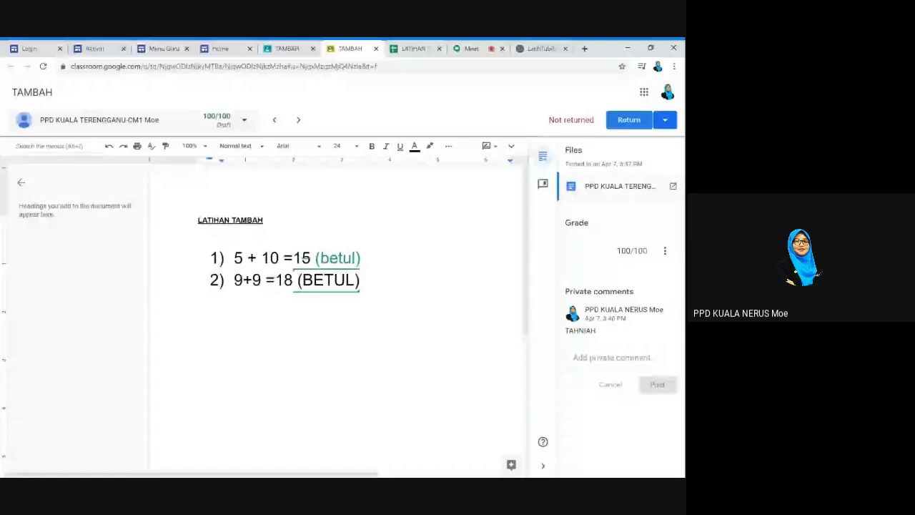
Return the graded work to the student and open the next student's submission
left_click(624, 120)
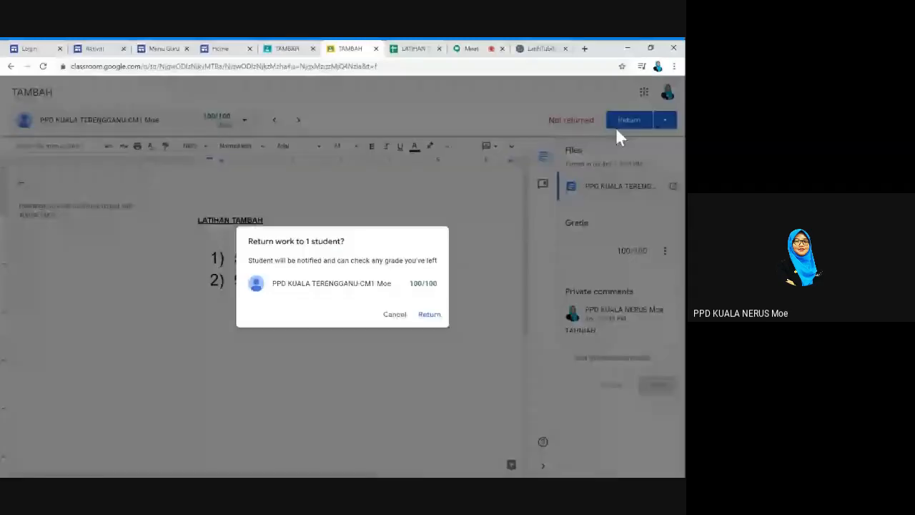
left_click(430, 316)
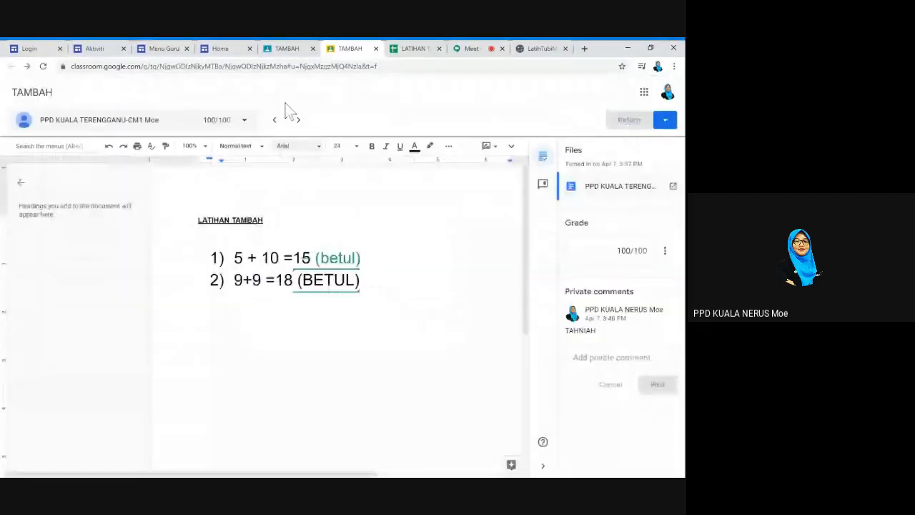
left_click(287, 48)
left_click(374, 323)
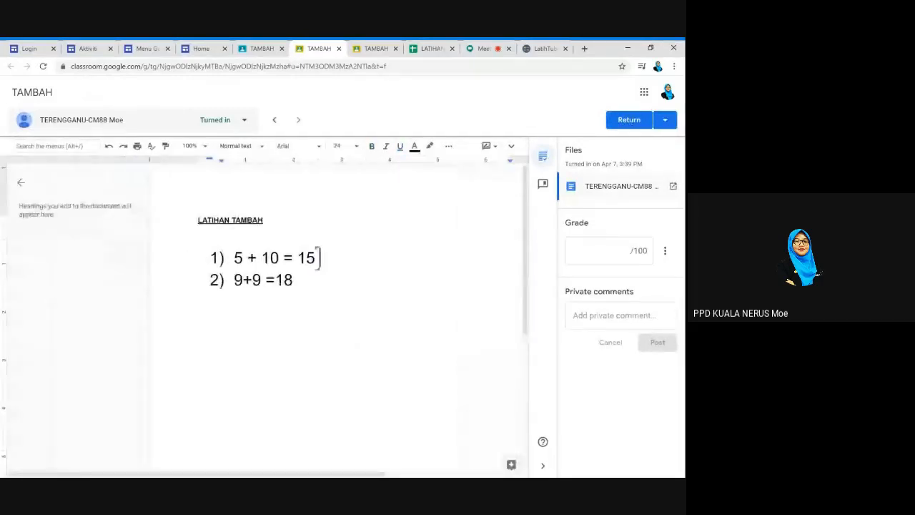
Mark both of the second student's answers '(BETUL)' and give a grade of 100
type("(BETUL)")
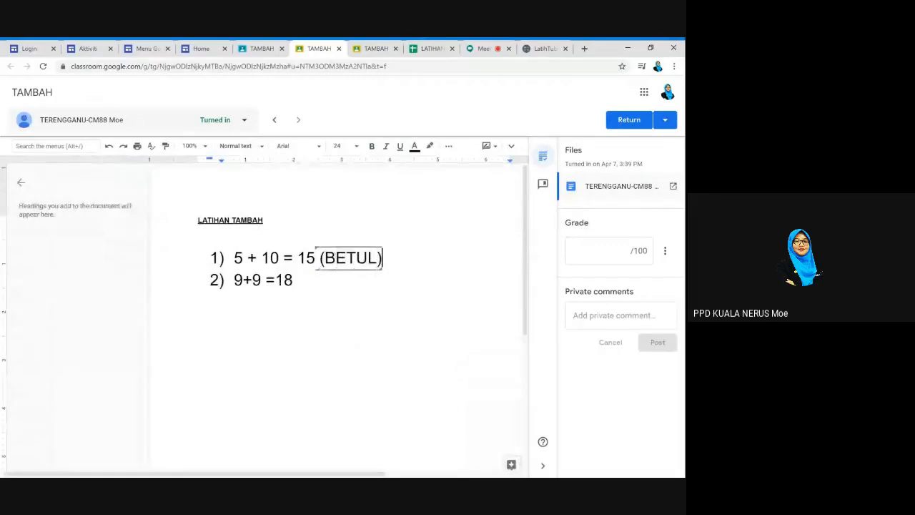
left_click(293, 279)
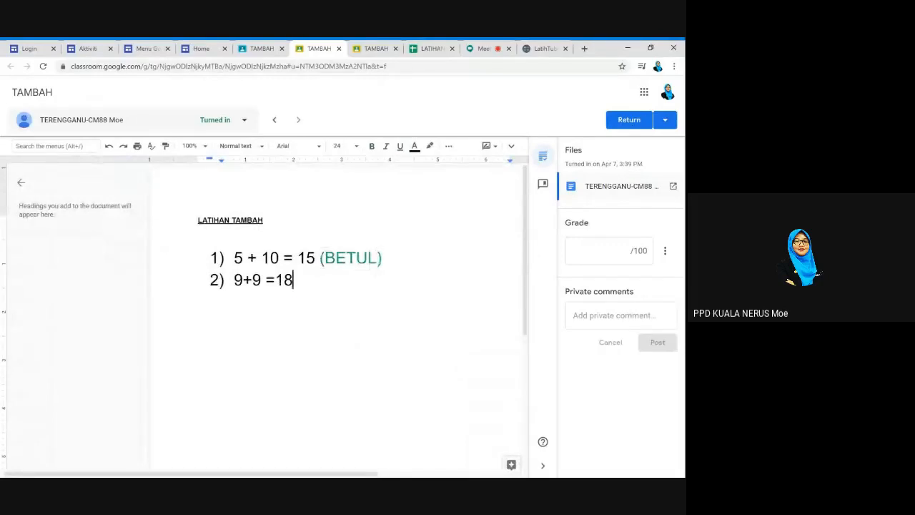
type("(BETUL")
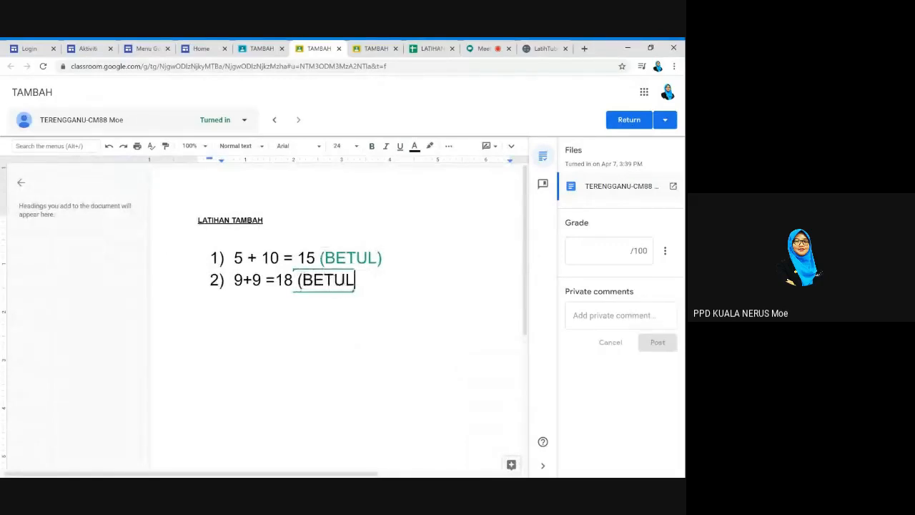
type(")")
left_click(575, 256)
type("100")
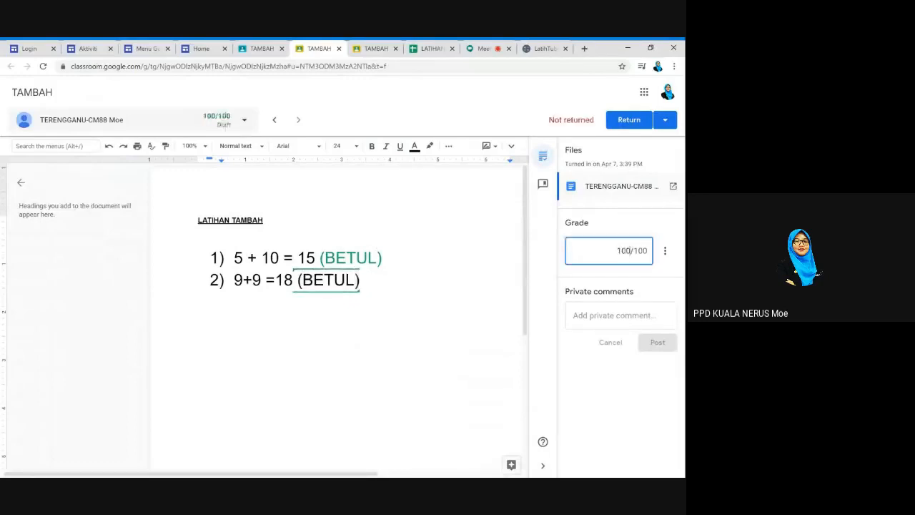
Post the private comment 'TAHNIAH' and return the graded work to the student
left_click(672, 322)
type("TA")
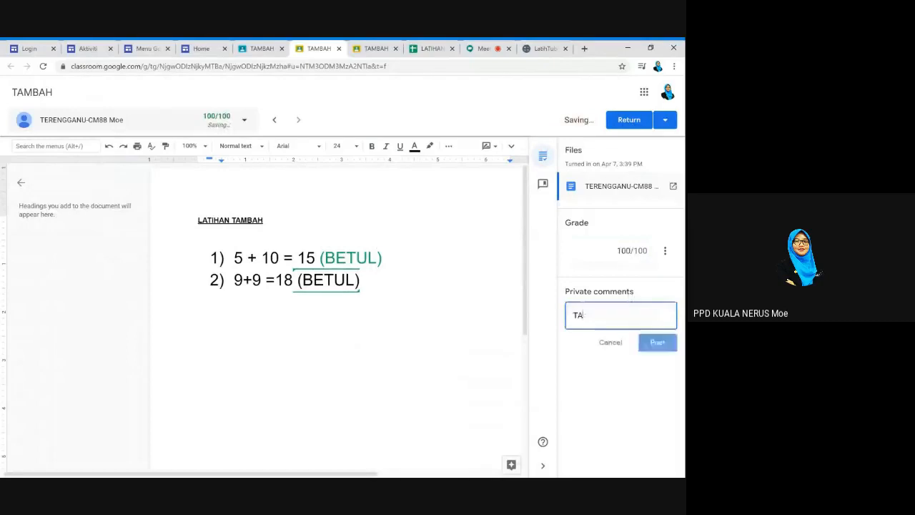
type("HNAH")
key("BackSpace")
key("BackSpace")
key("BackSpace")
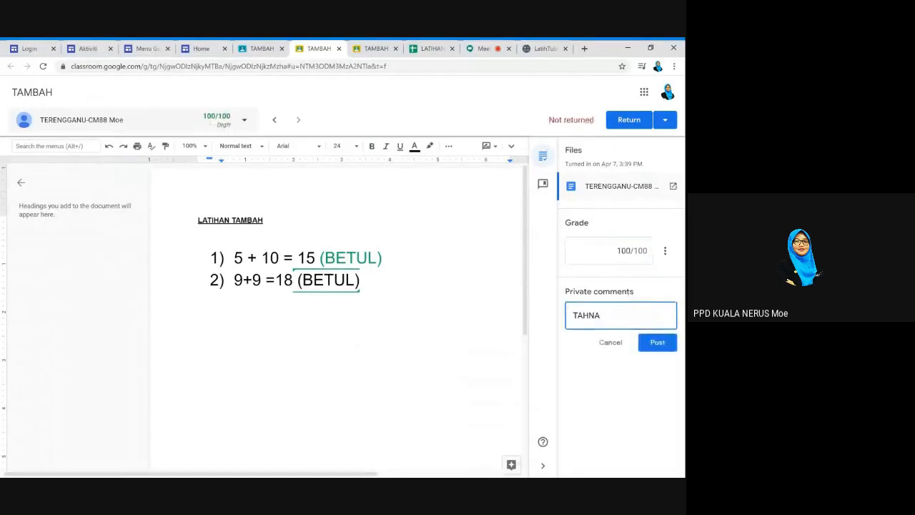
type("IAH")
type("N")
left_click(661, 345)
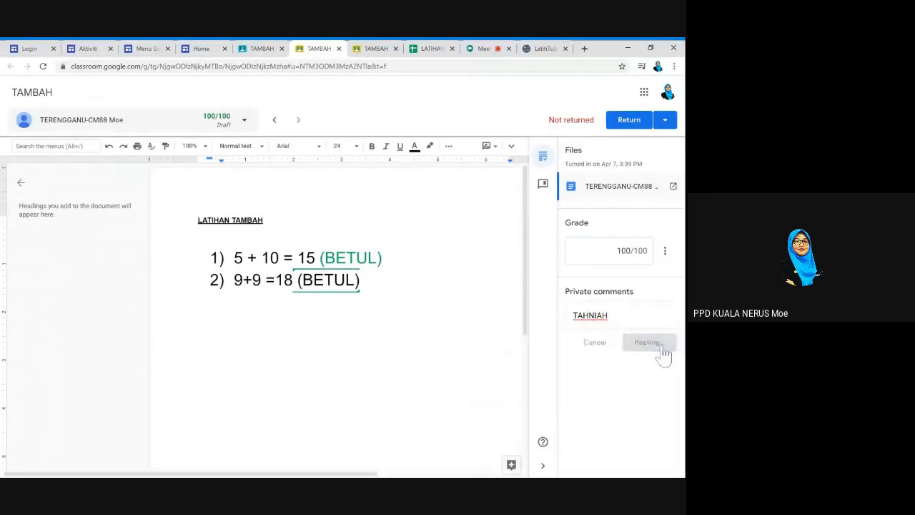
left_click(630, 125)
left_click(432, 316)
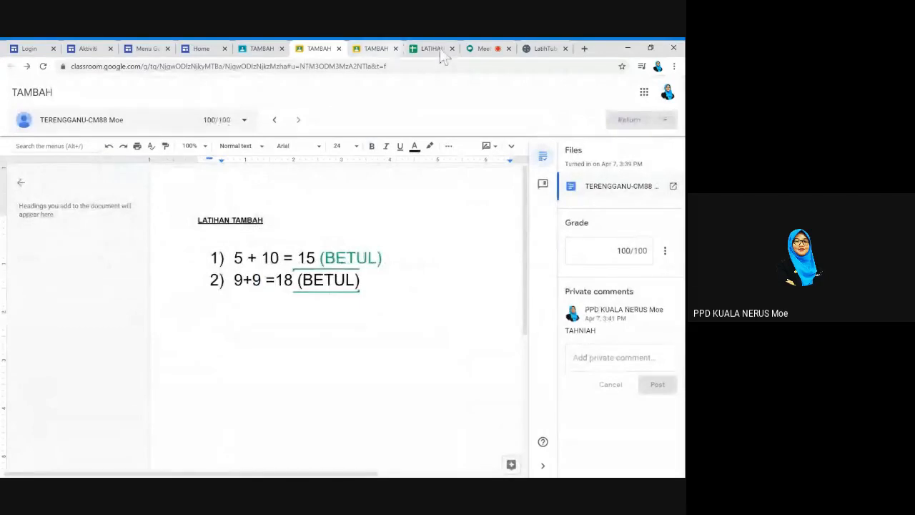
Check the three 30/30 scores in the LATIHAN TAMBAH responses sheet, then go back to Classroom
left_click(432, 49)
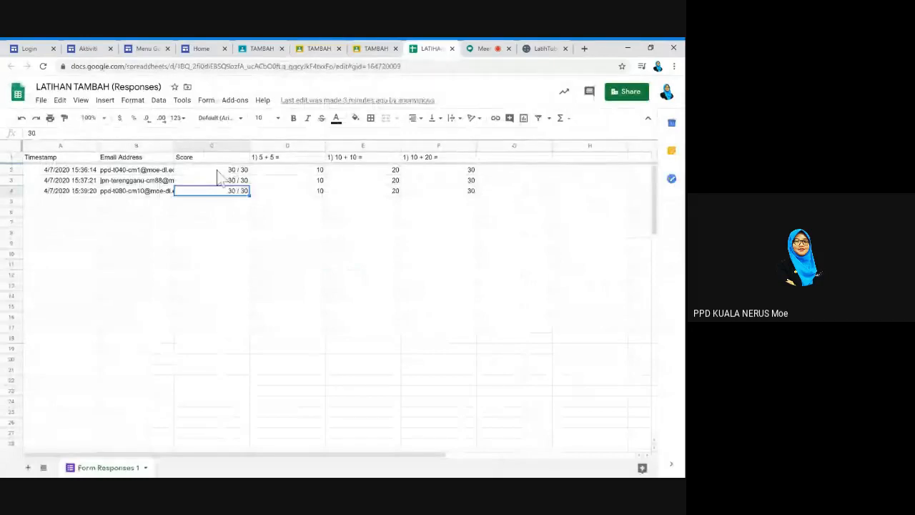
left_click_drag(218, 173, 225, 192)
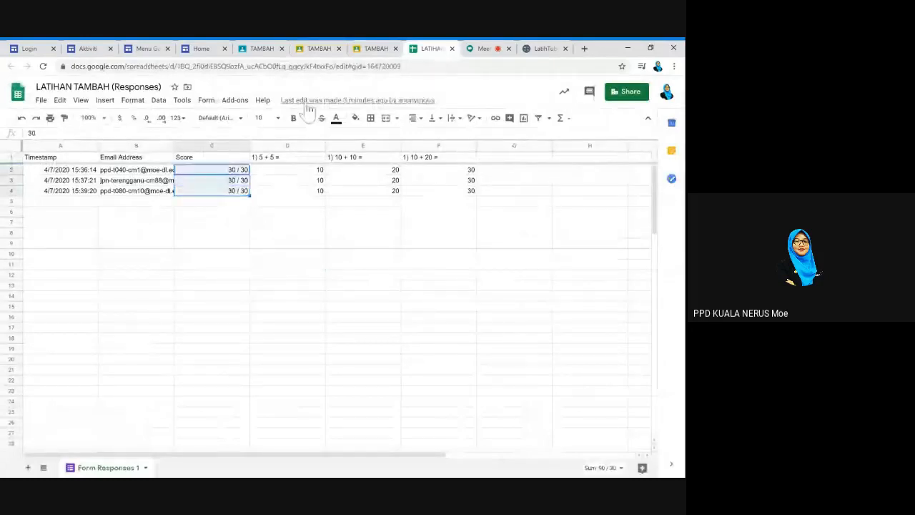
left_click(257, 50)
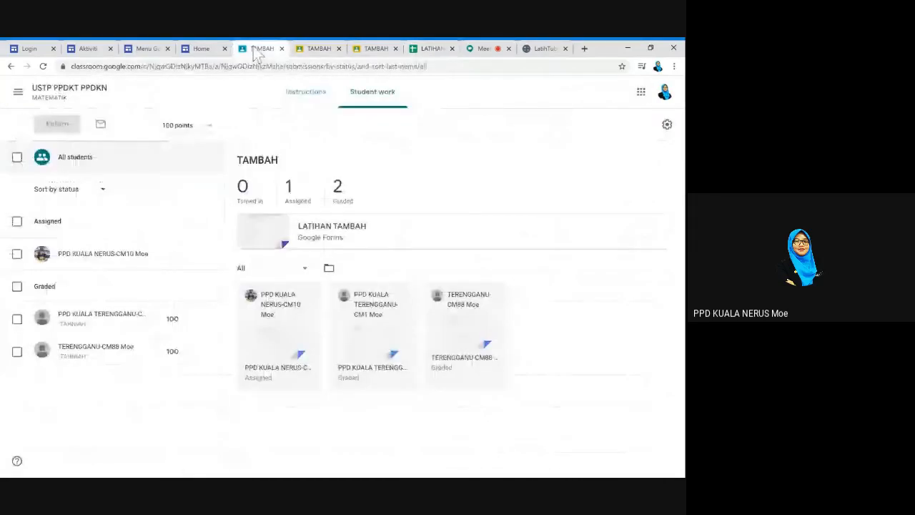
Give the still-assigned third student a draft grade of 100
left_click(265, 237)
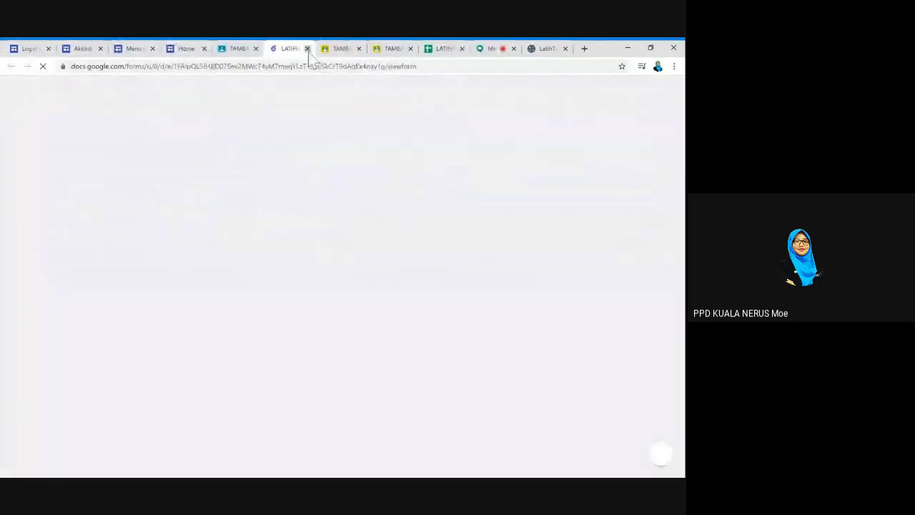
left_click(308, 49)
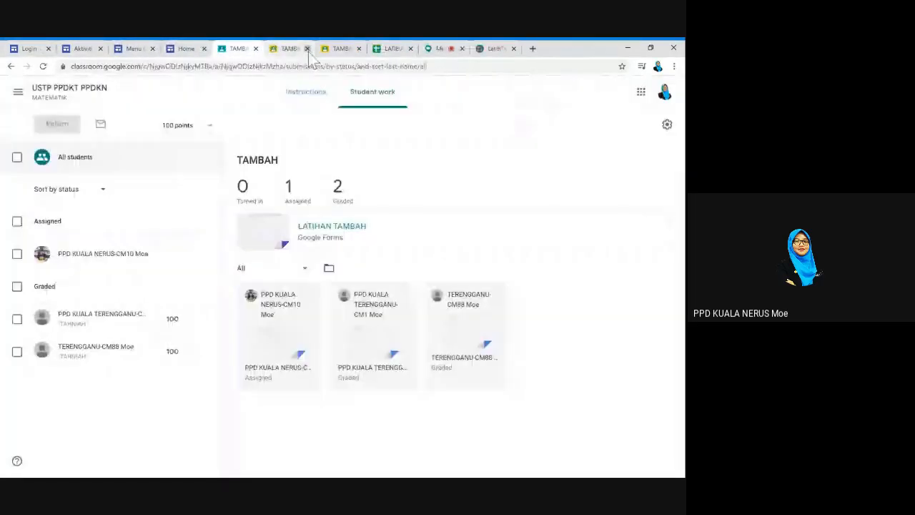
left_click(175, 256)
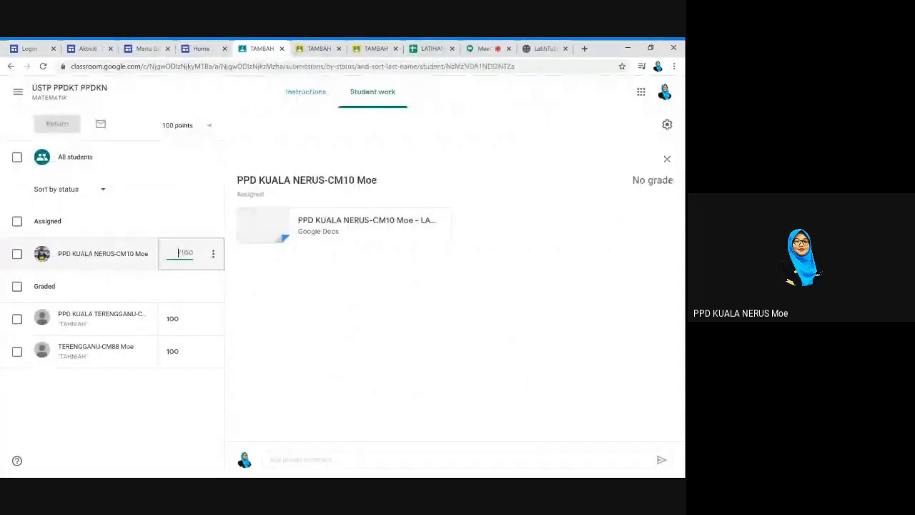
type("100")
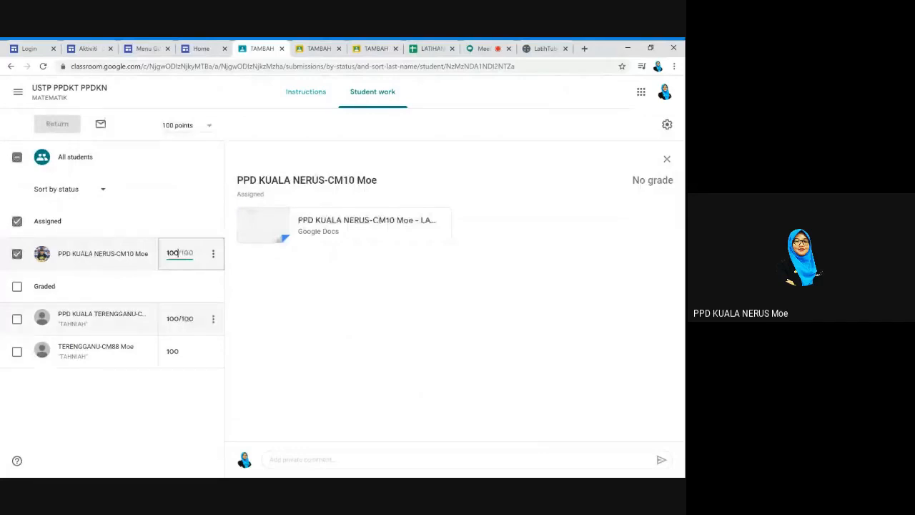
left_click(178, 319)
left_click(174, 352)
left_click(181, 411)
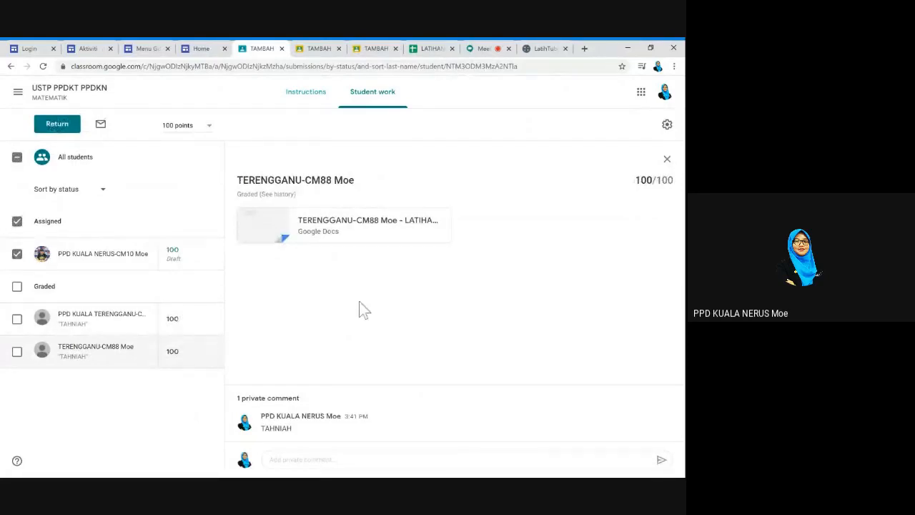
Cancel returning the unsubmitted student's work and open the classes menu
left_click(57, 125)
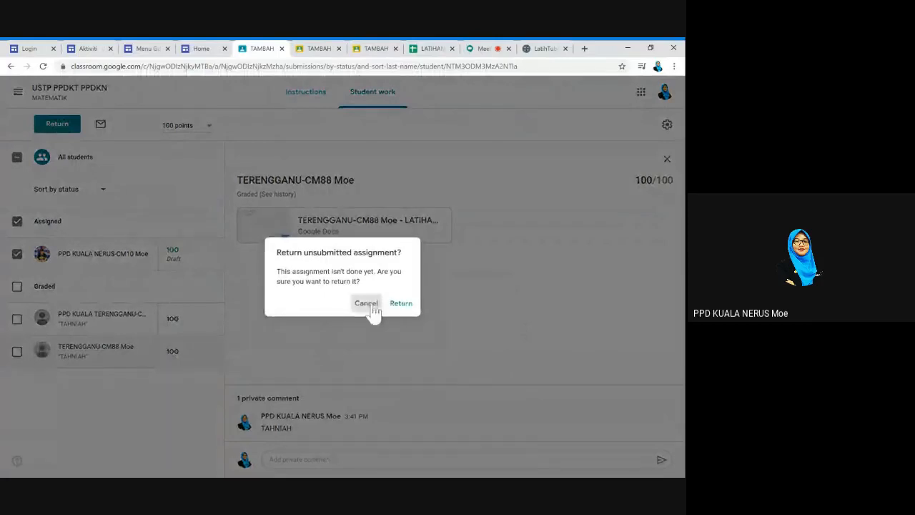
left_click(366, 304)
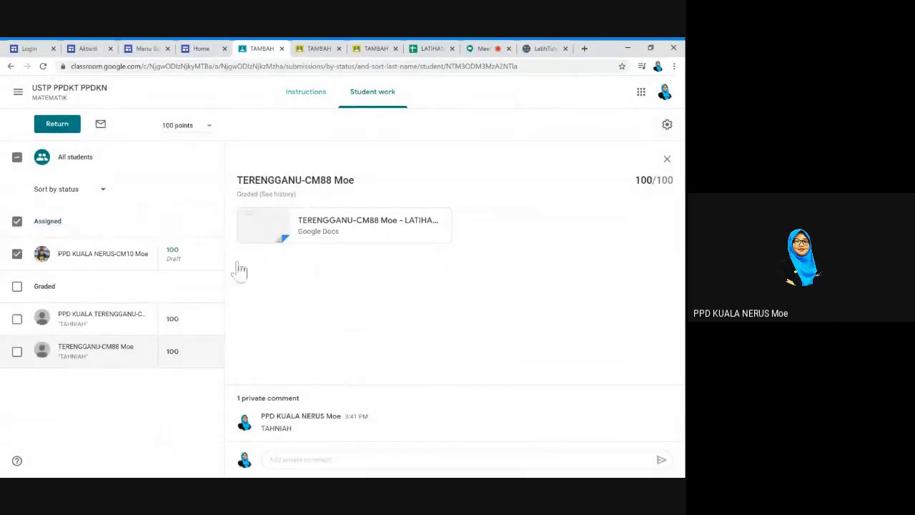
left_click(19, 92)
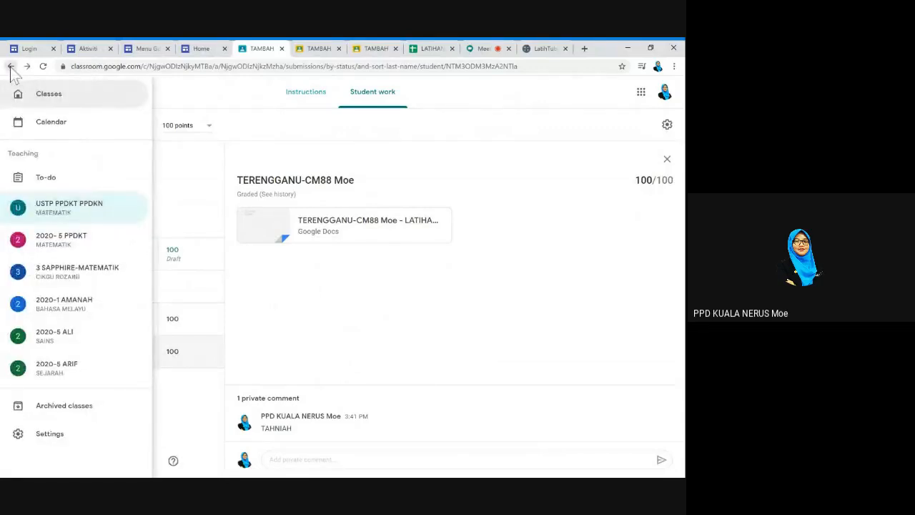
Go back to the classes list and open the USTP PPDKT PPDKN class
left_click(10, 66)
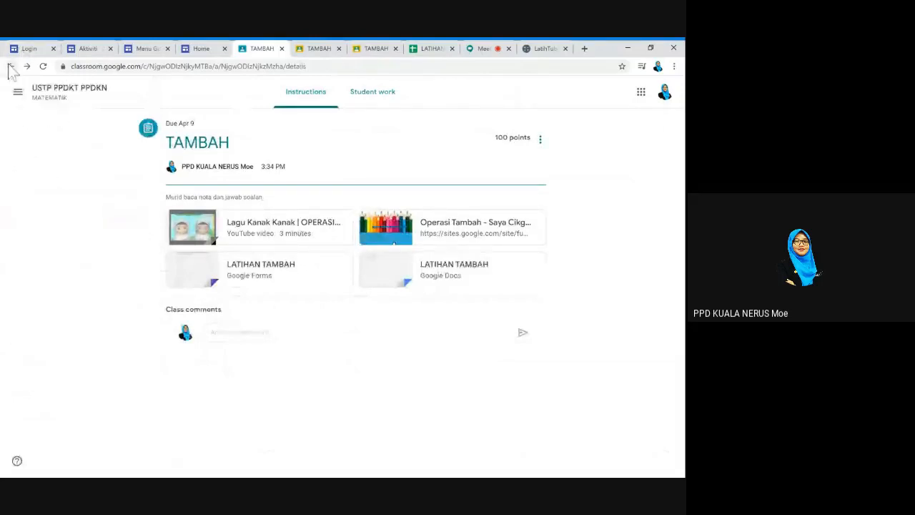
left_click(10, 66)
left_click(20, 93)
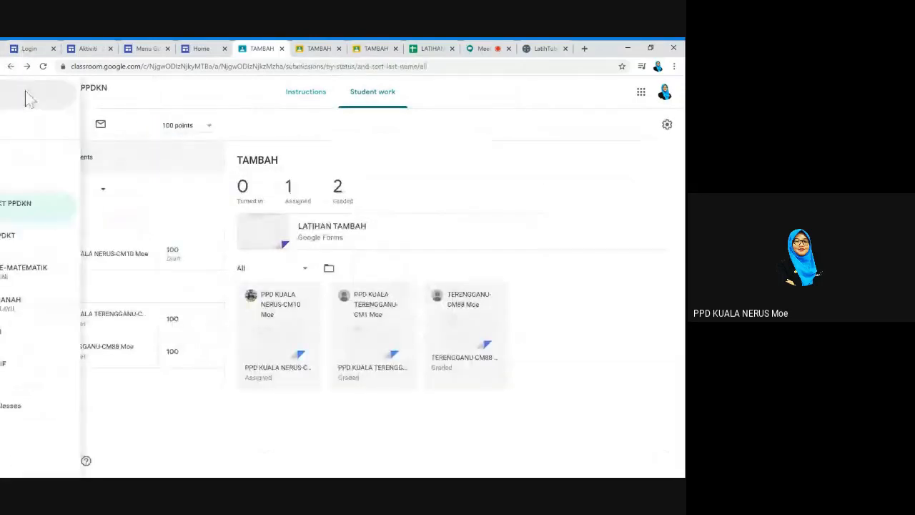
left_click(63, 102)
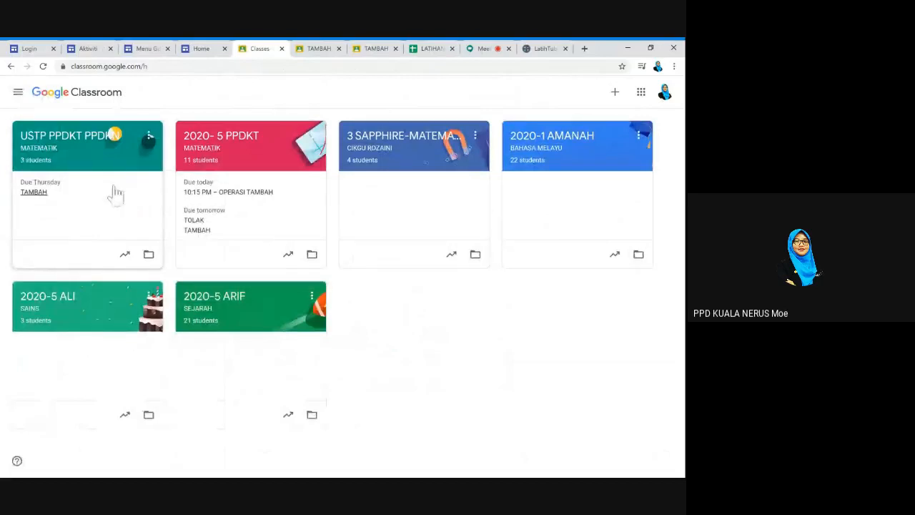
double_click(87, 144)
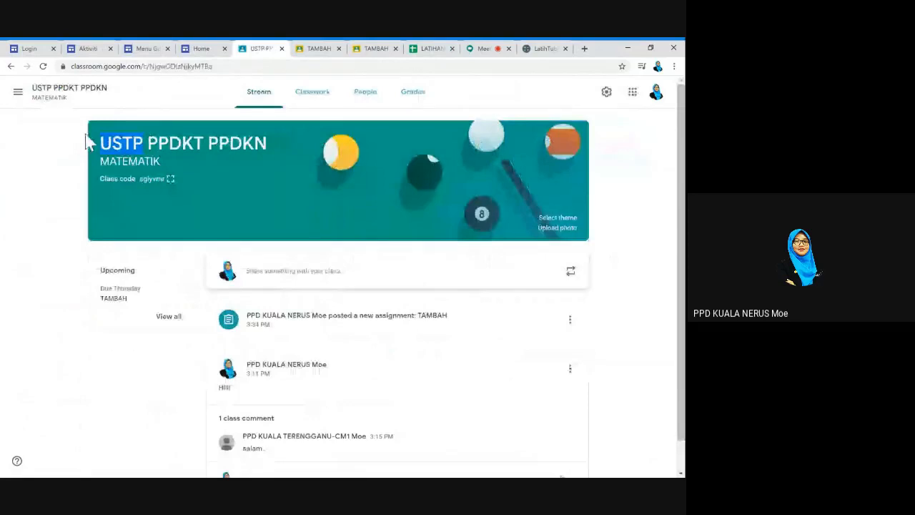
Check the gradebook showing TAMBAH averaging 100, ending on the Classwork list
left_click(314, 101)
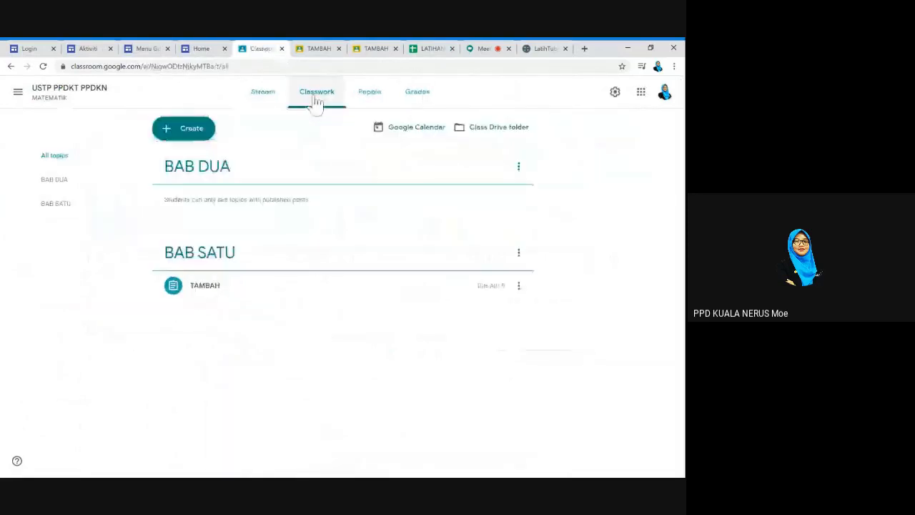
left_click(423, 96)
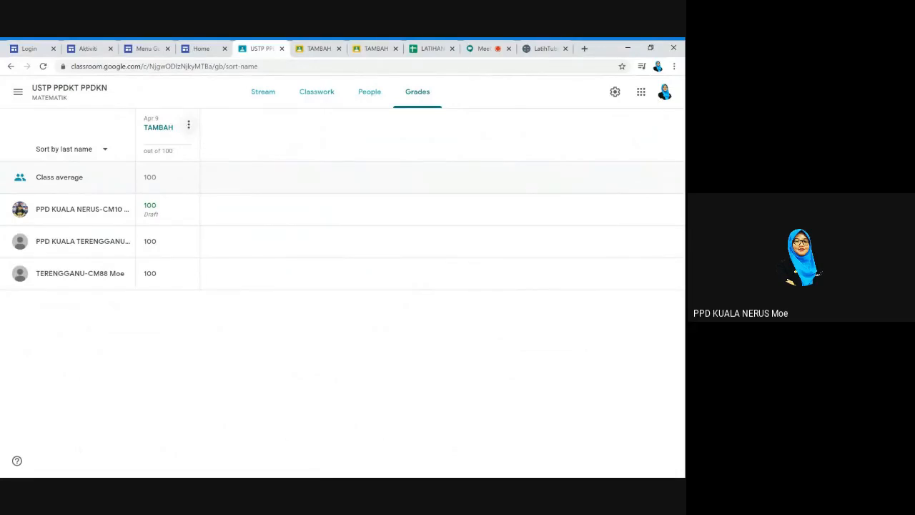
left_click(331, 96)
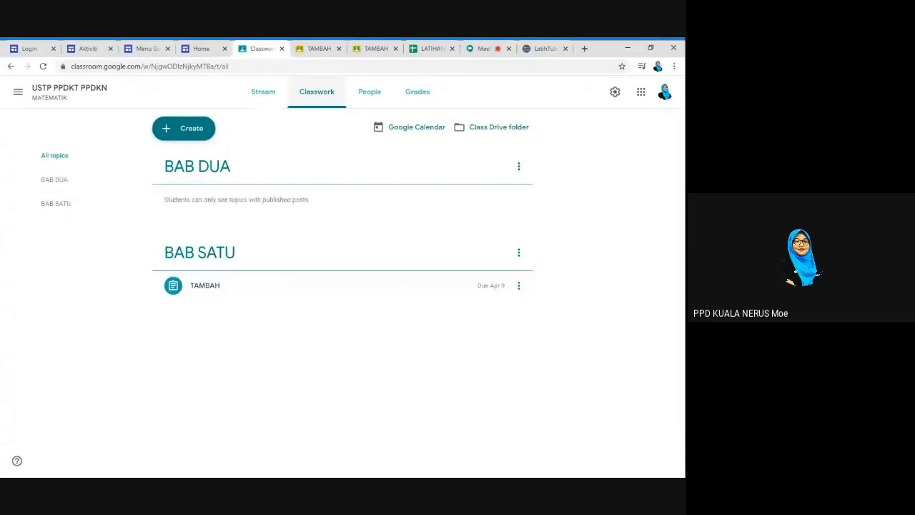
left_click(419, 99)
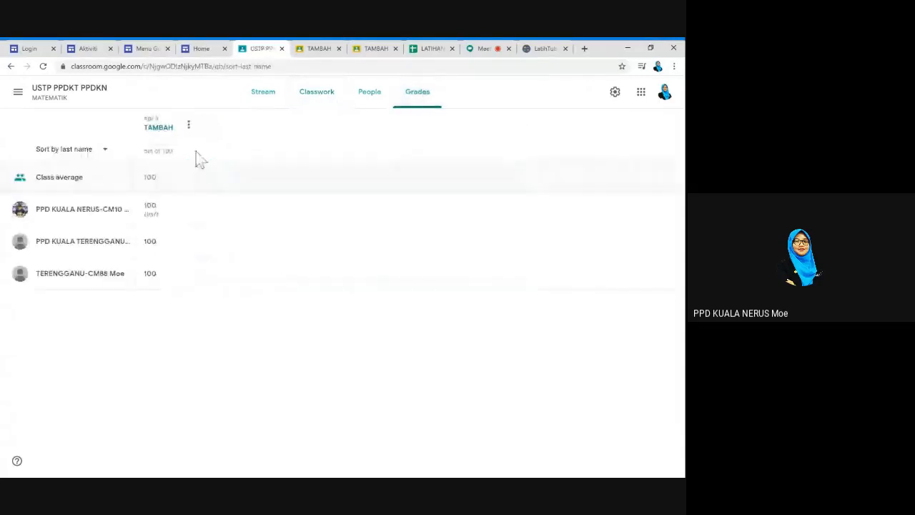
left_click(323, 100)
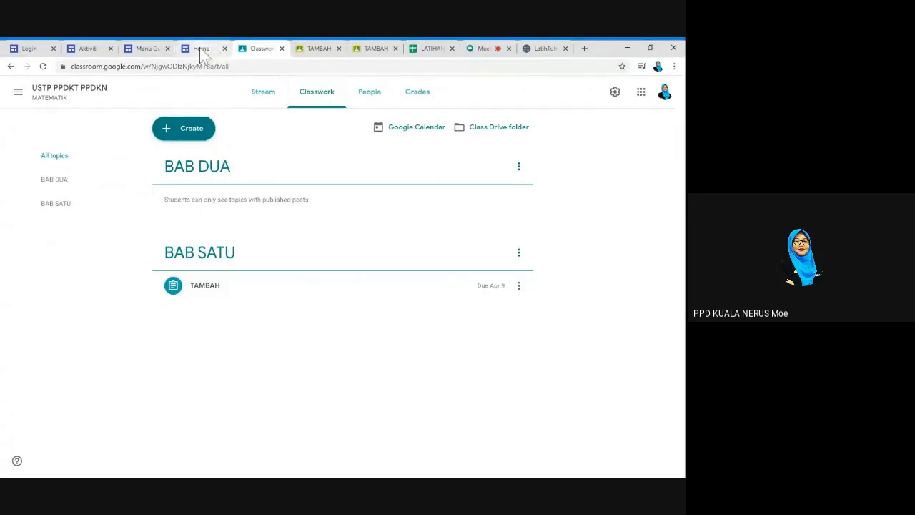
Open the Menu Guru '3. Aplikasi' page and launch the Quizizz website
left_click(202, 49)
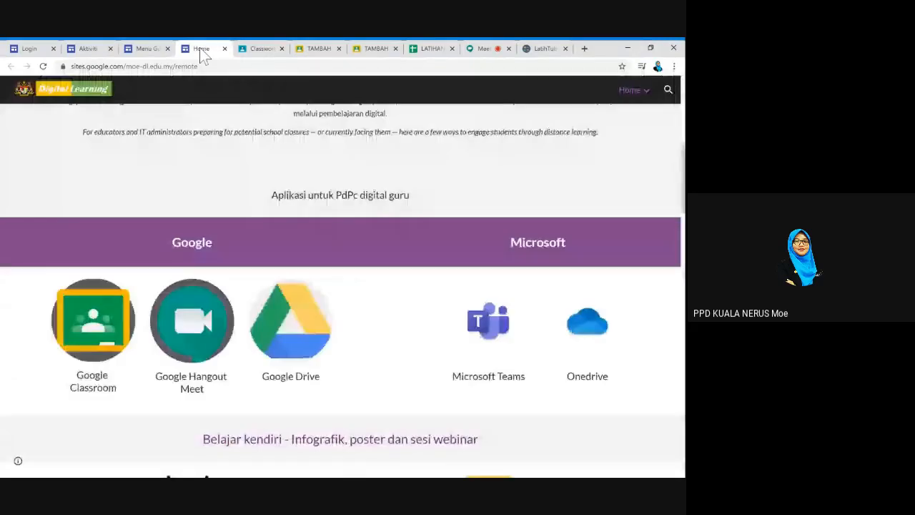
left_click(146, 48)
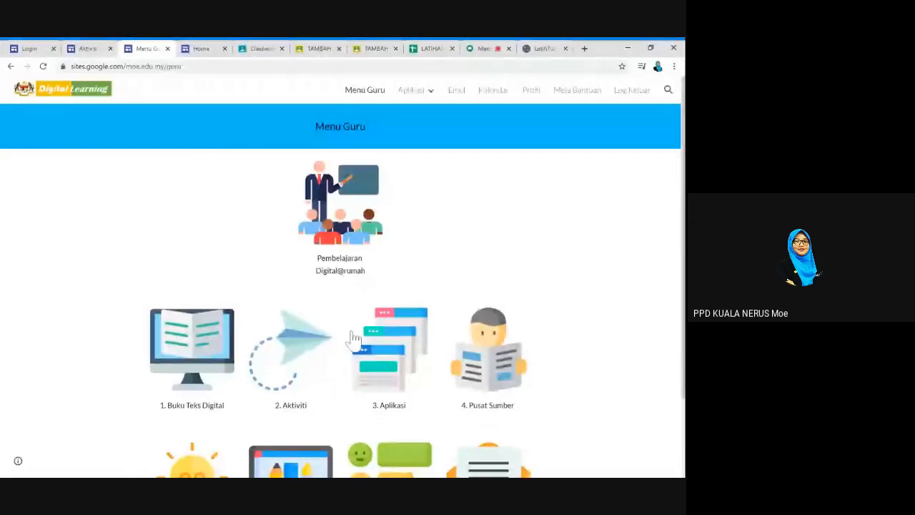
scroll(354, 340, "down", 1)
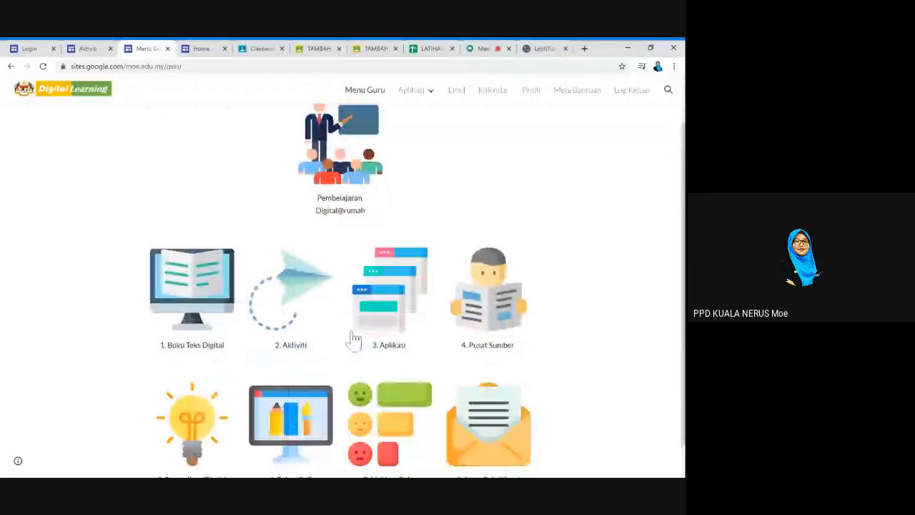
left_click(408, 284)
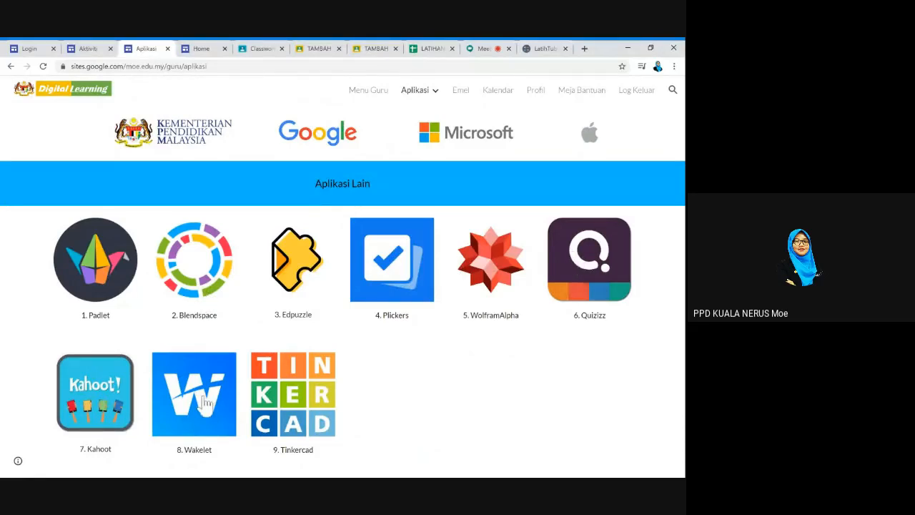
left_click(612, 290)
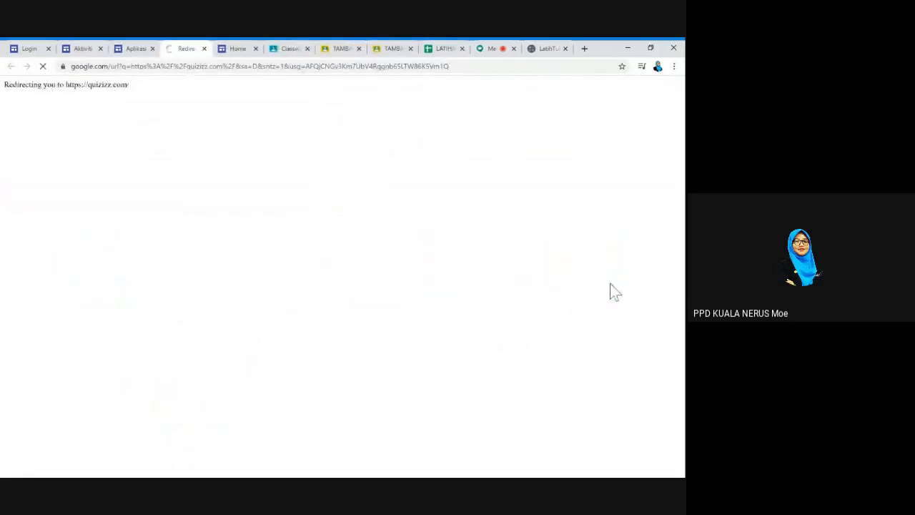
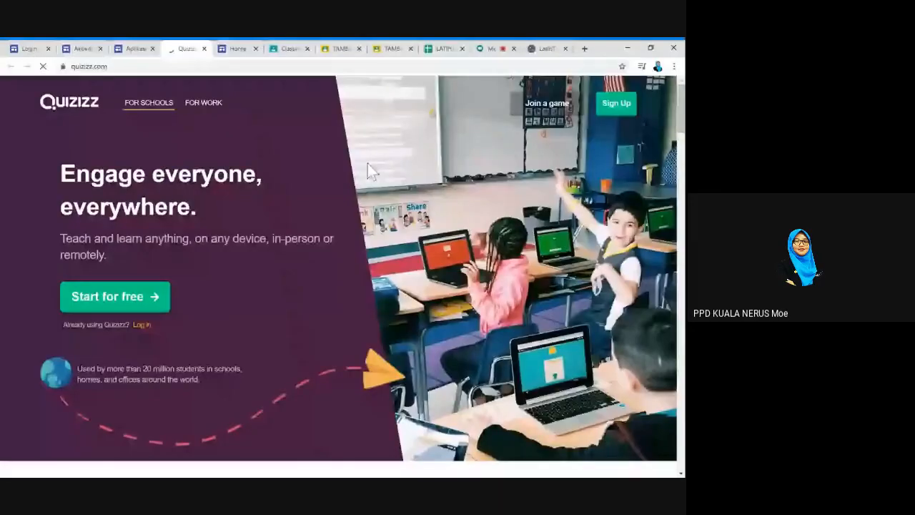
Back on the Quizizz landing page, start a free account and sign in with the Google account
left_click(131, 50)
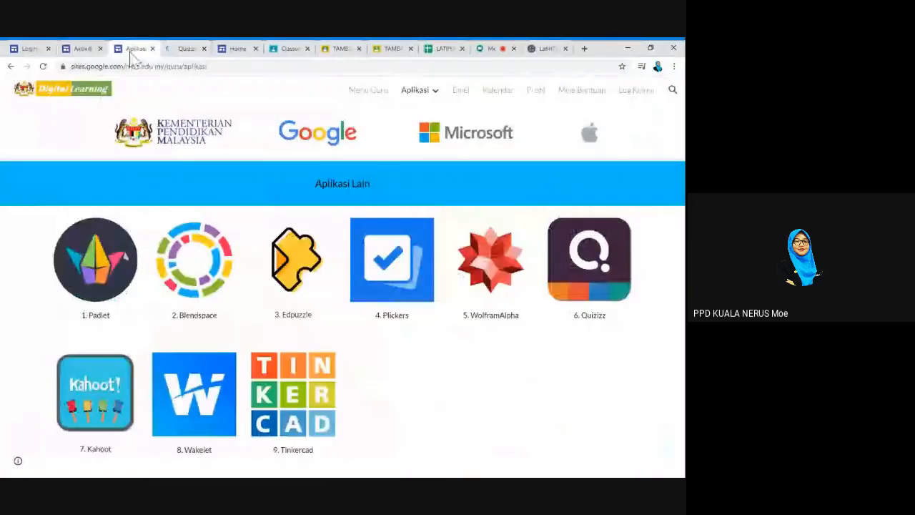
left_click(185, 49)
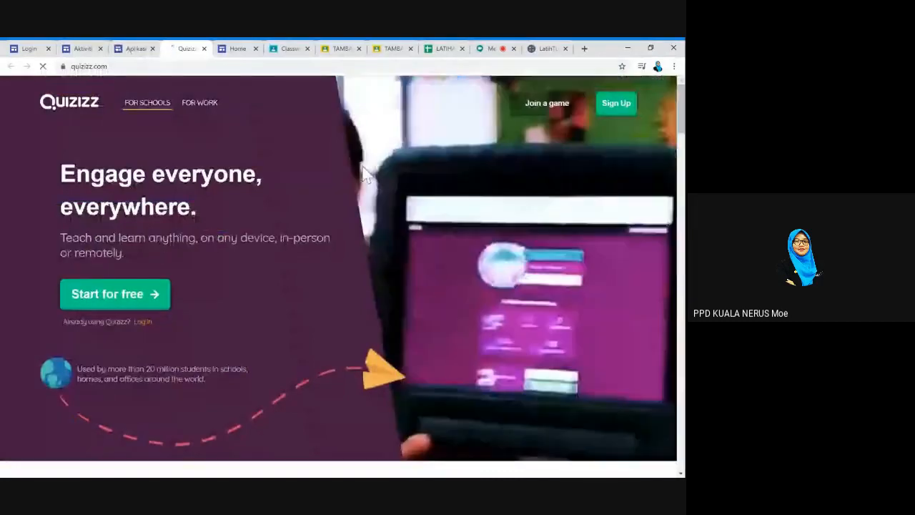
left_click(125, 303)
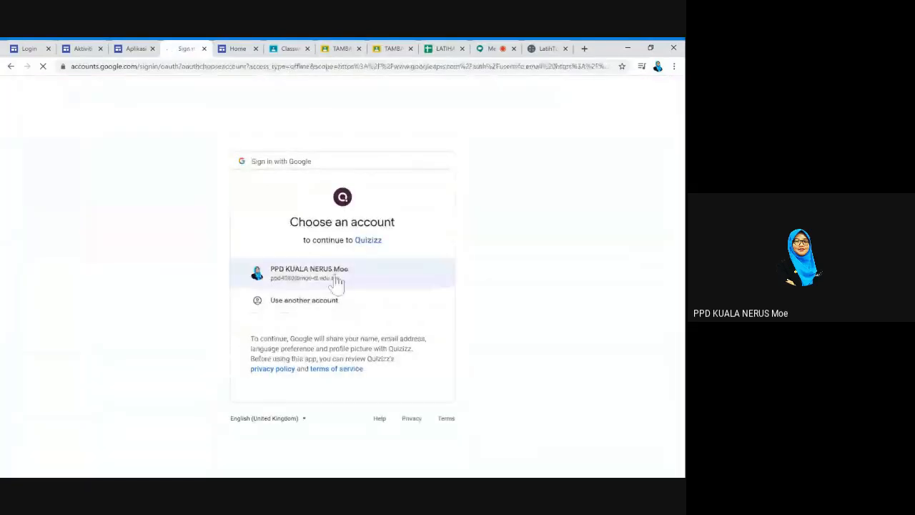
left_click(336, 280)
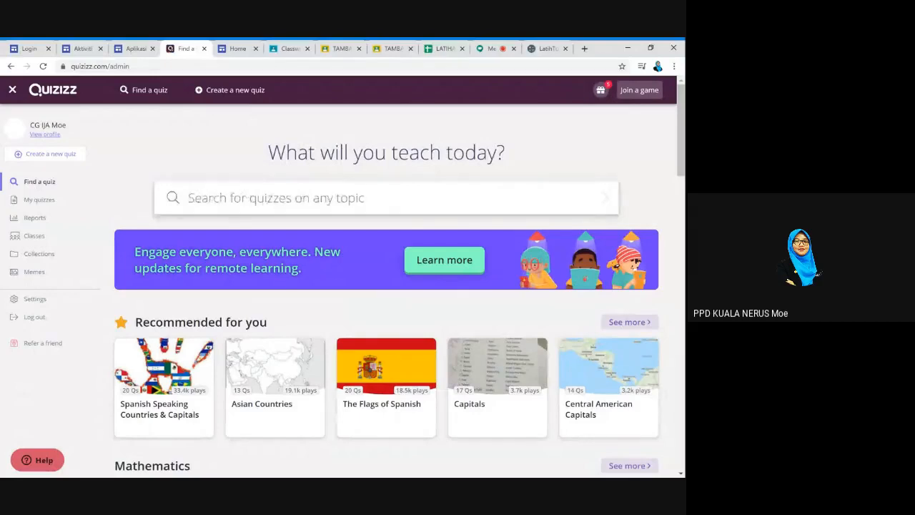
Search Quizizz for 'OPERASI TAMBAH' and preview several addition quizzes in the results
type("OPERASI")
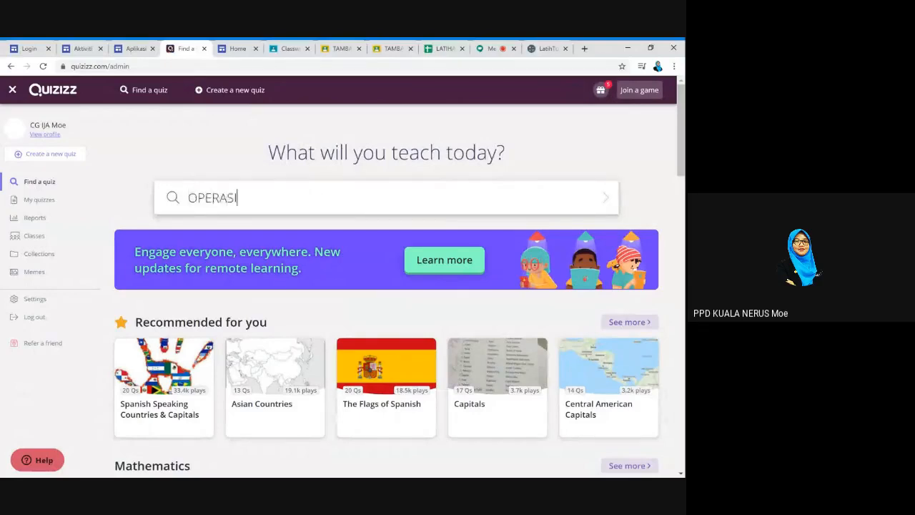
type(" TAMBAH")
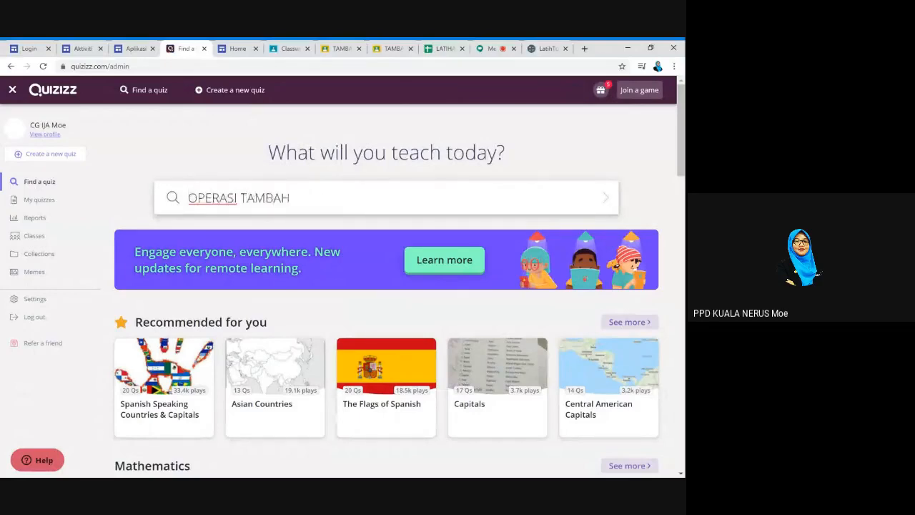
key("Return")
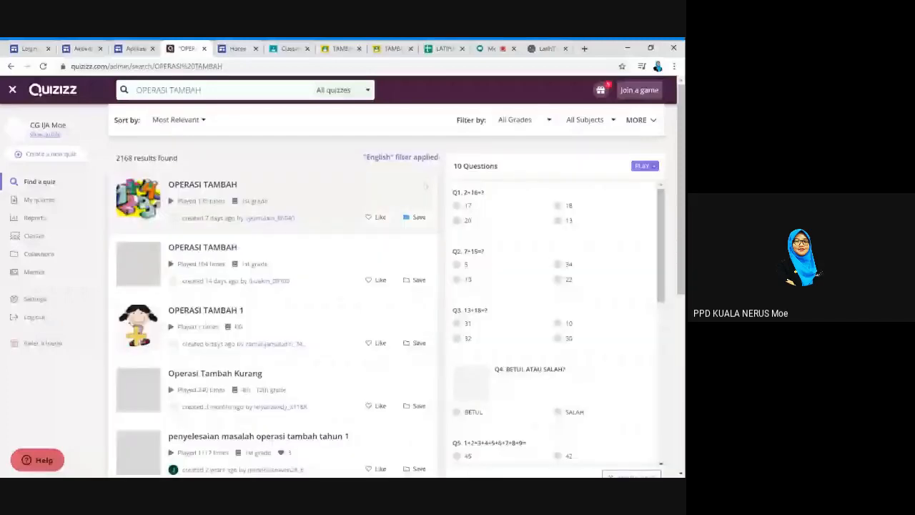
scroll(212, 326, "down", 1)
left_click(212, 325)
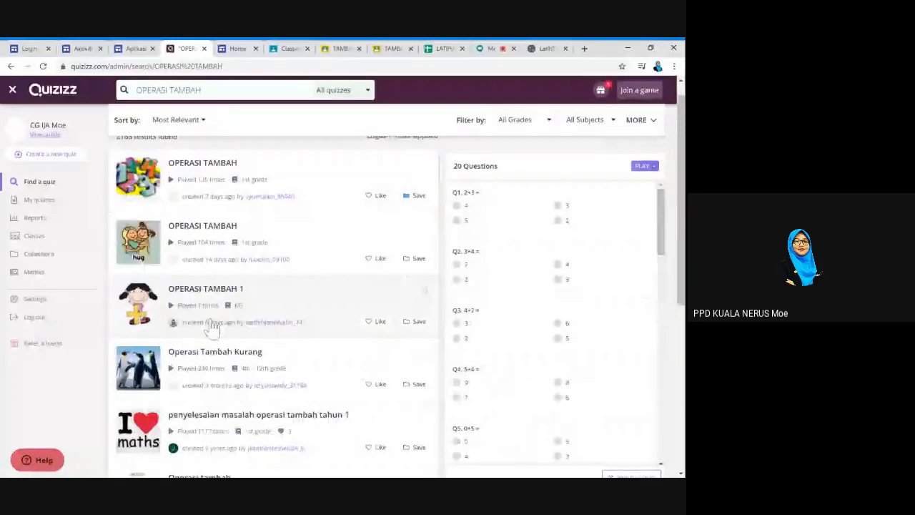
scroll(212, 325, "down", 3)
left_click(228, 334)
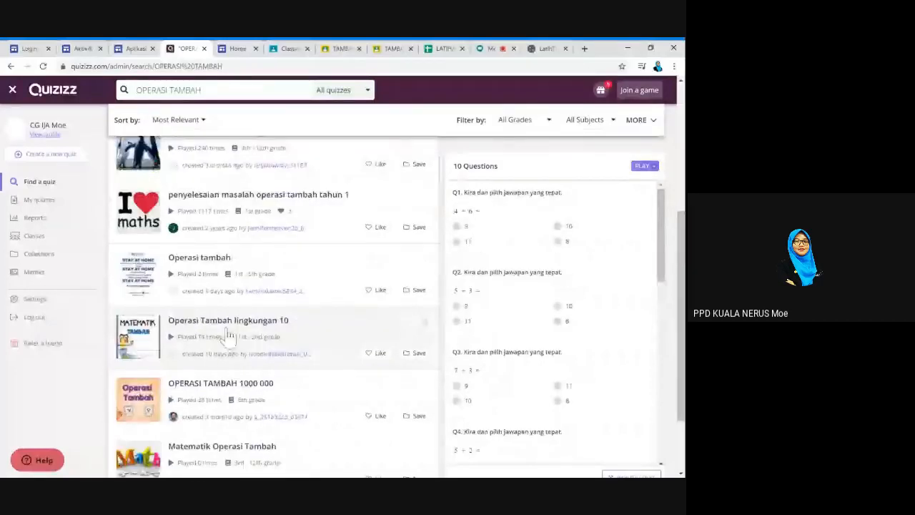
scroll(229, 334, "down", 2)
left_click(268, 411)
Open the first-grade 10-question OPERASI TAMBAH quiz and make an editable copy
scroll(268, 411, "up", 2)
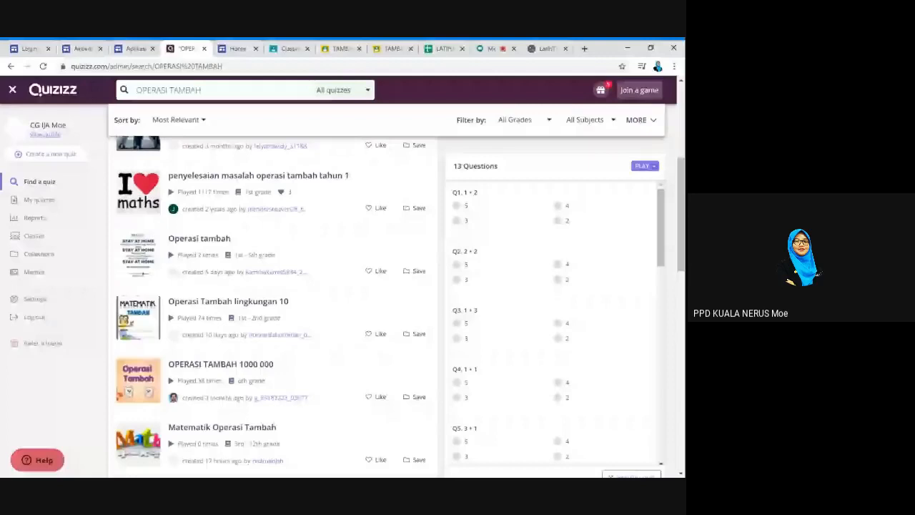
scroll(296, 221, "up", 4)
left_click(315, 200)
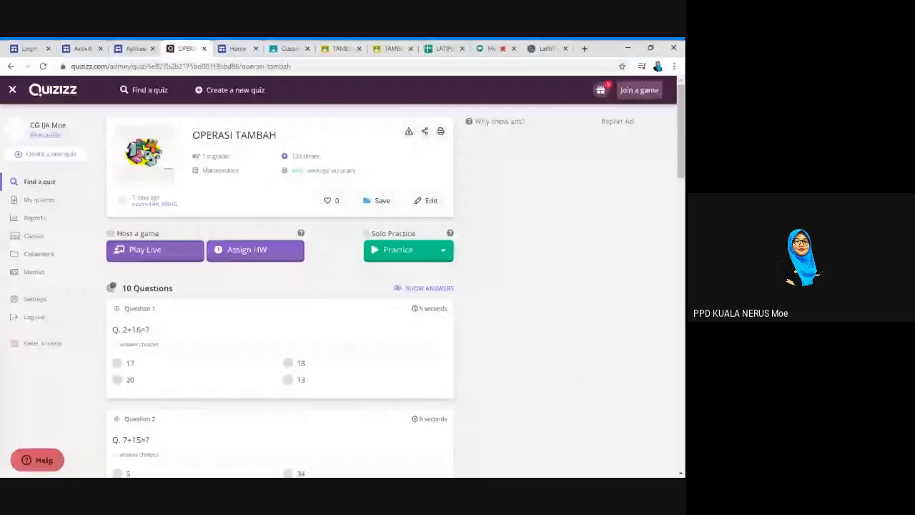
left_click(431, 201)
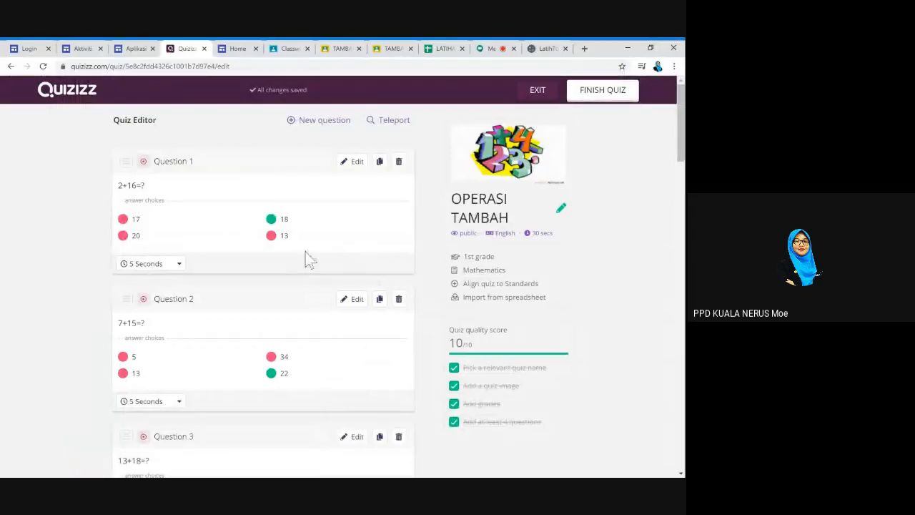
Delete the pencil-box and monthly savings questions from the quiz copy
scroll(306, 251, "down", 4)
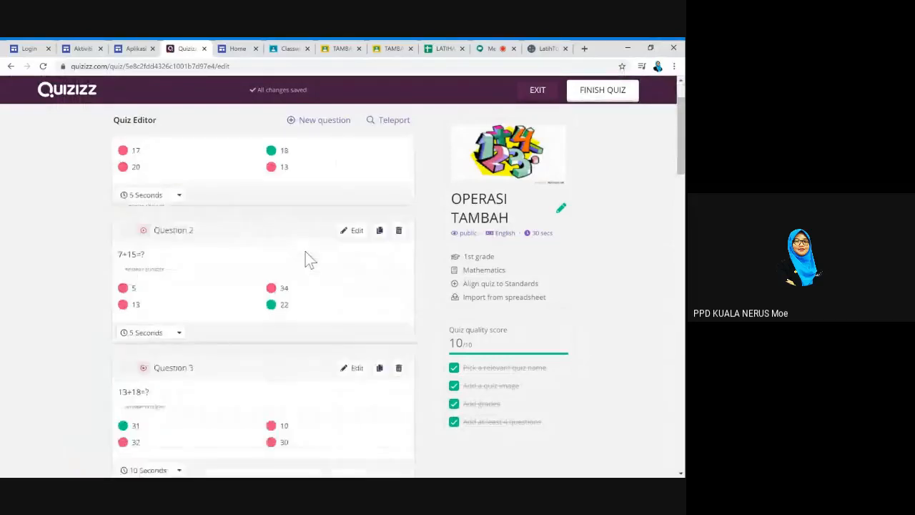
scroll(262, 300, "down", 3)
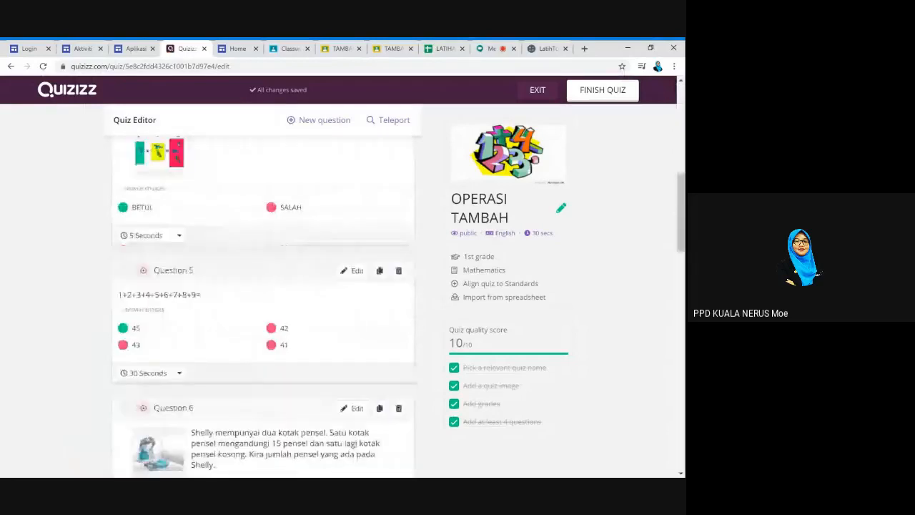
scroll(406, 219, "down", 3)
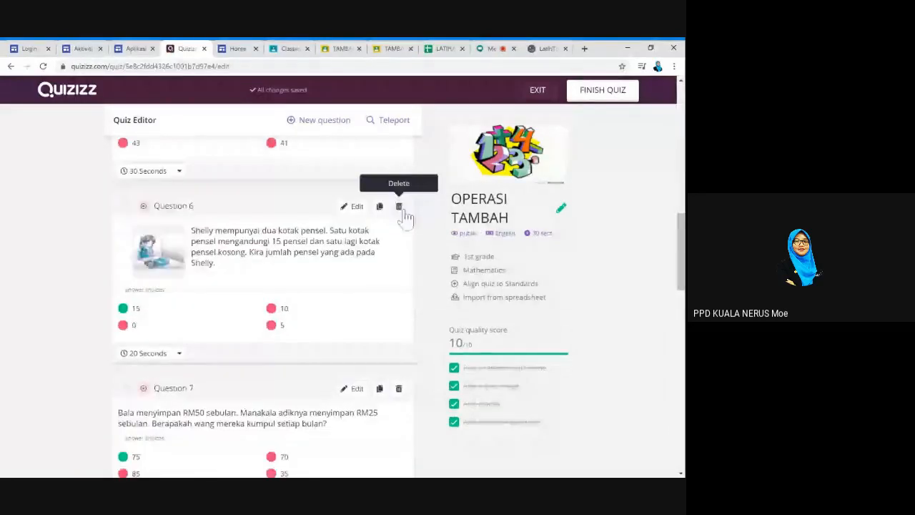
left_click(399, 208)
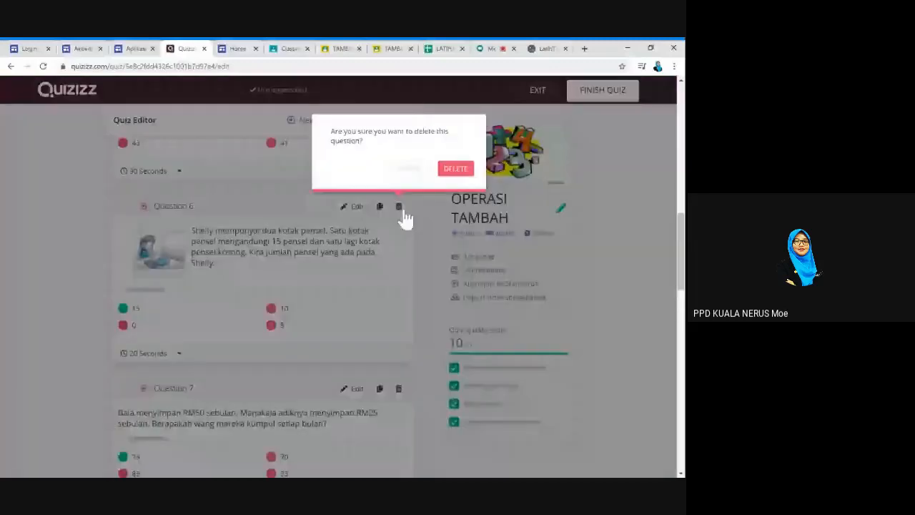
left_click(403, 215)
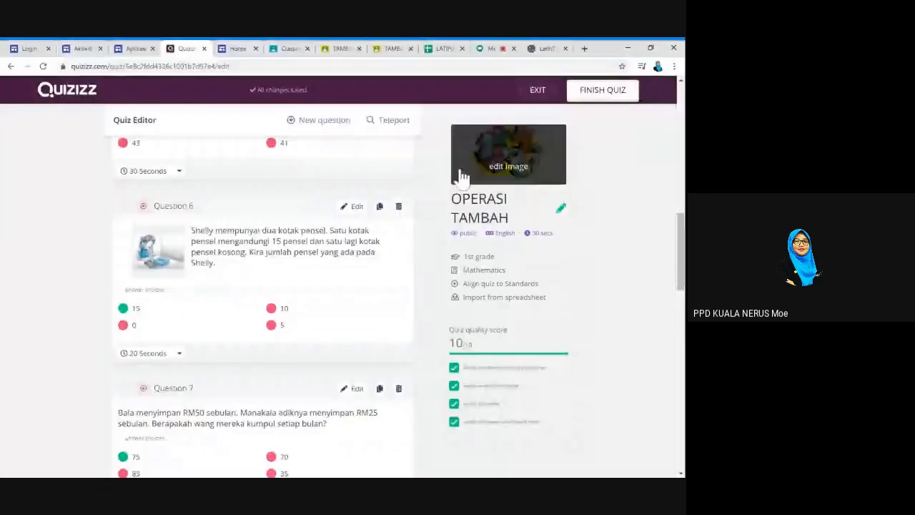
left_click(399, 207)
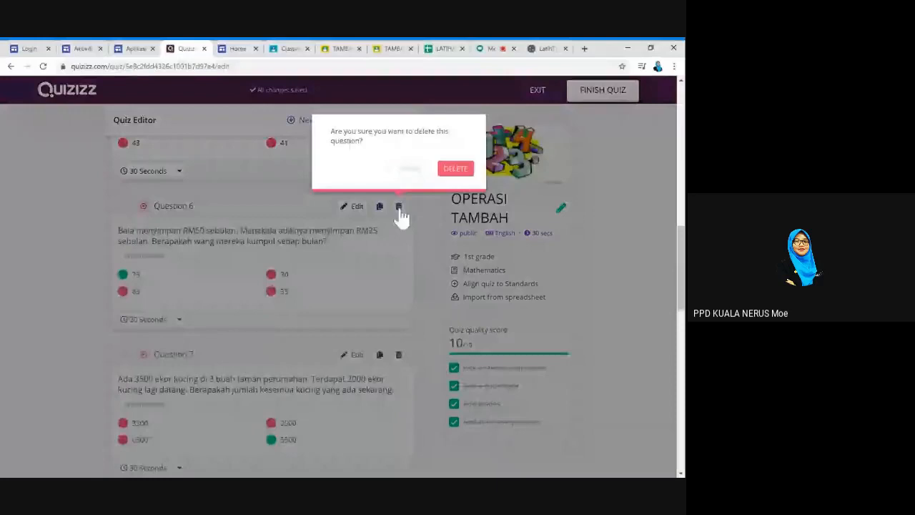
left_click(400, 216)
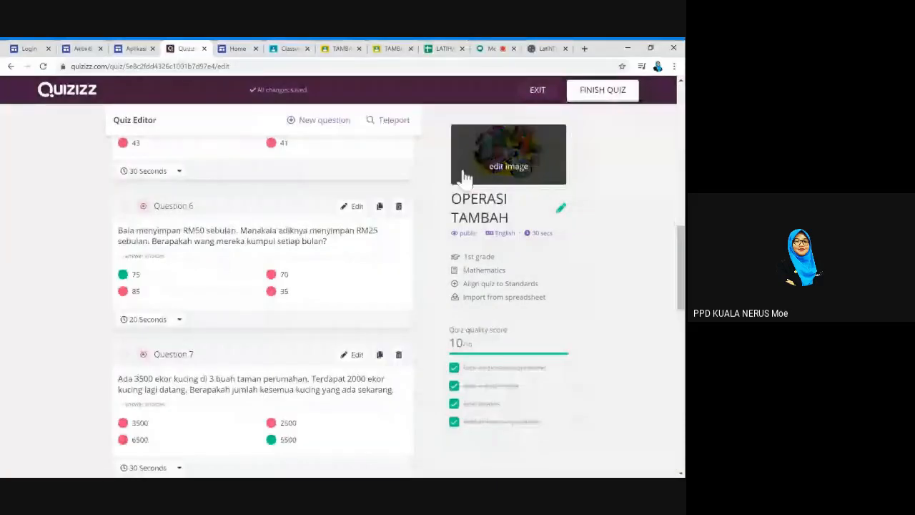
Delete the 3500 cats and eggs questions, then finish and save the 5-question quiz
left_click(399, 207)
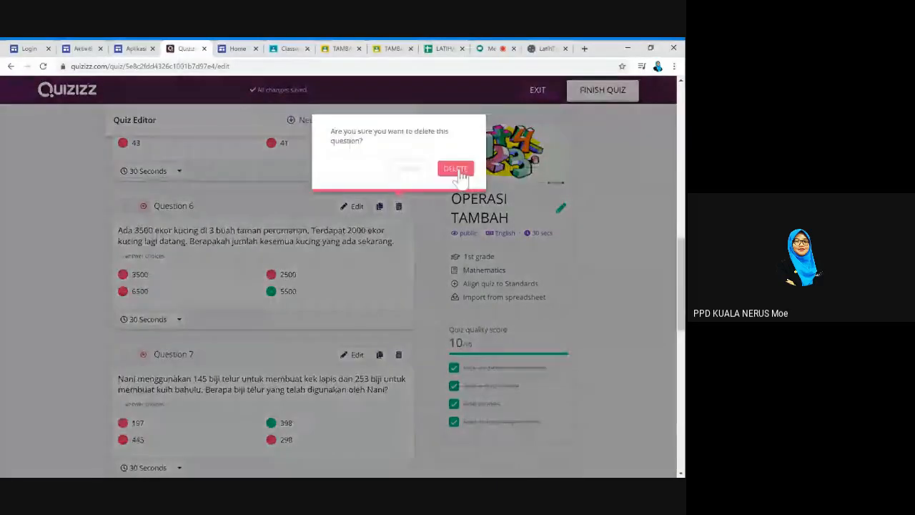
left_click(460, 173)
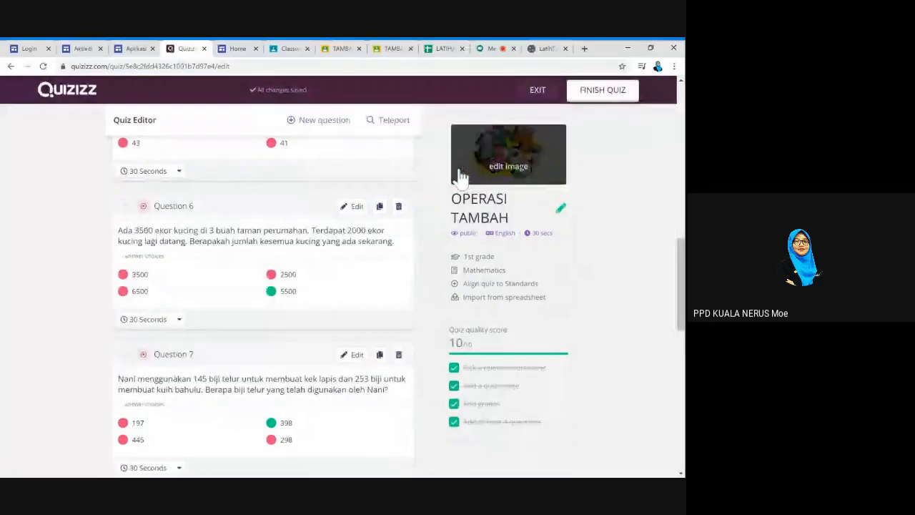
left_click(399, 353)
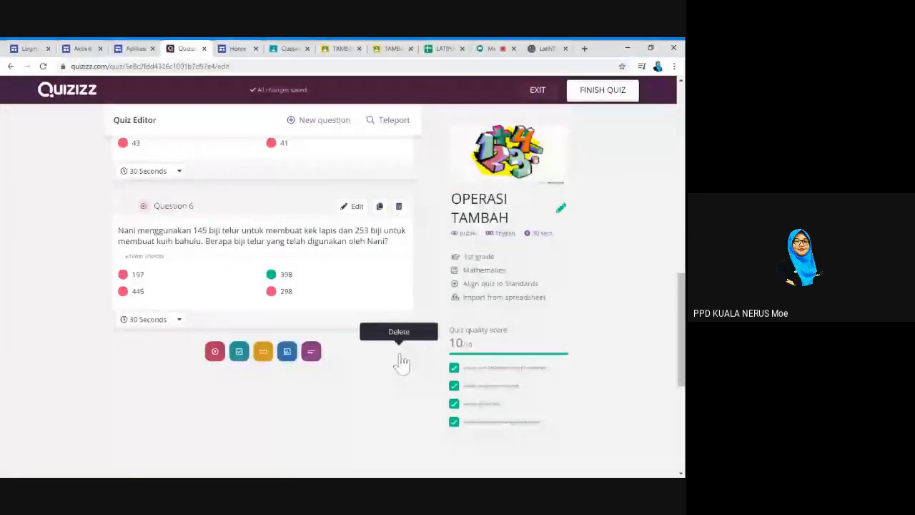
left_click(401, 296)
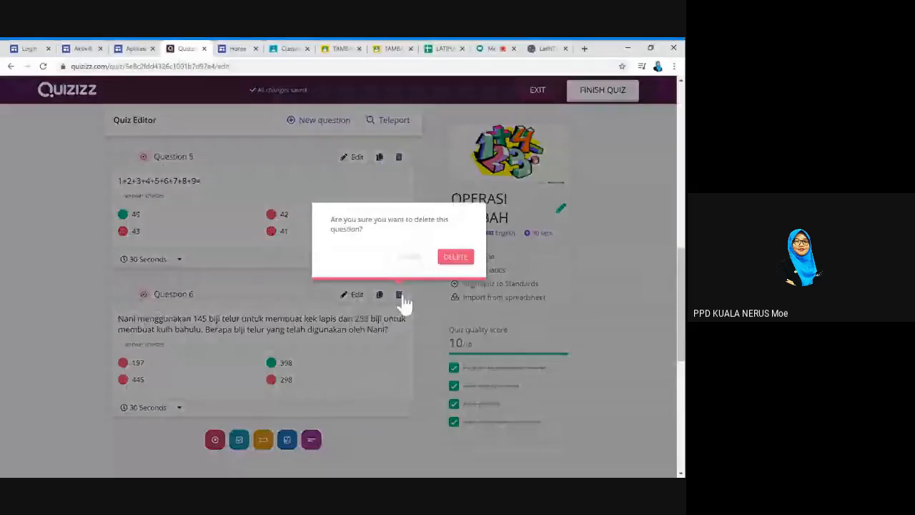
left_click(404, 304)
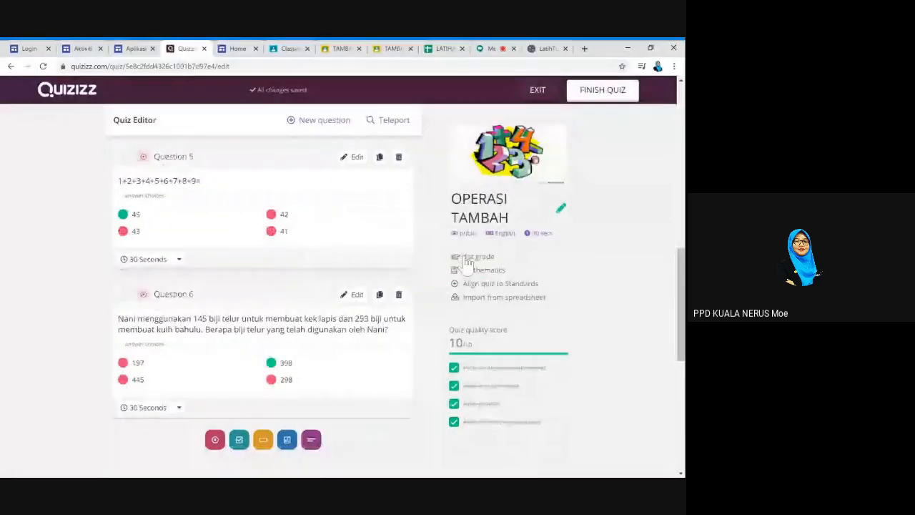
scroll(337, 272, "up", 8)
left_click(607, 97)
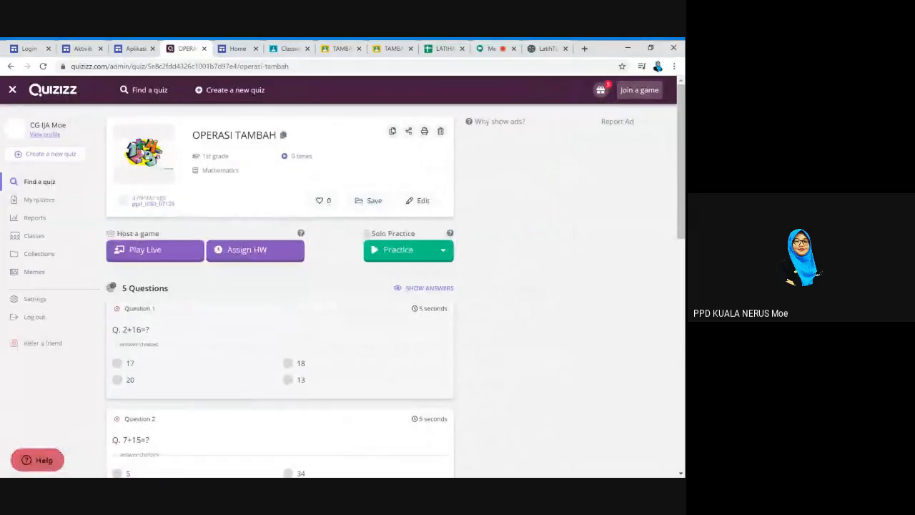
Set the quiz as homework with an Apr 14th deadline and bring up the class list
left_click(282, 256)
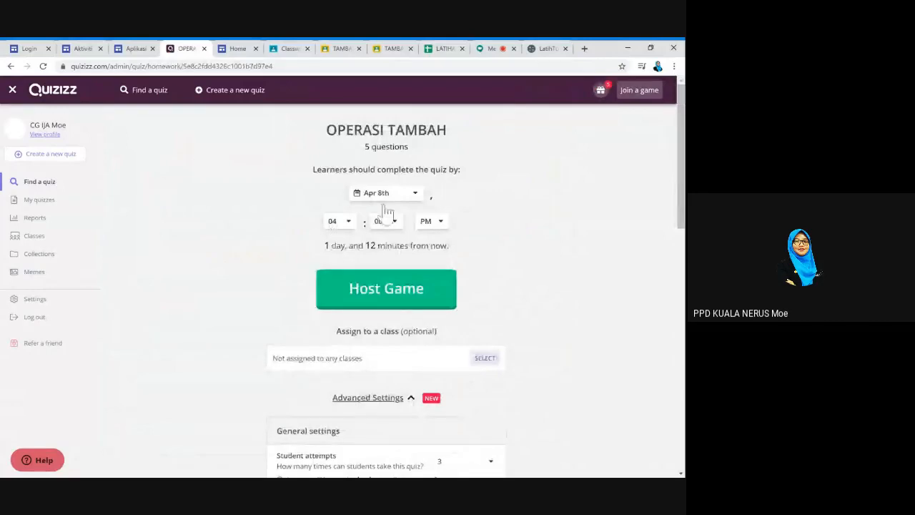
scroll(386, 211, "down", 1)
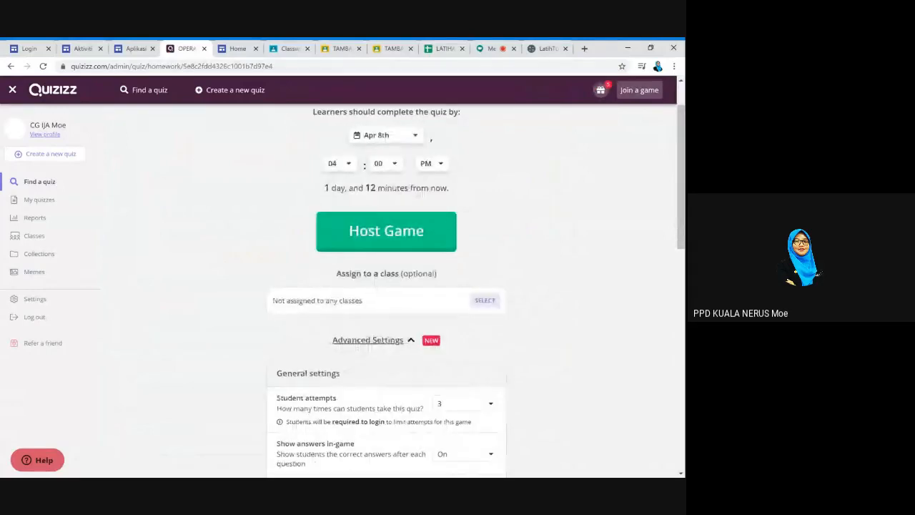
left_click(415, 136)
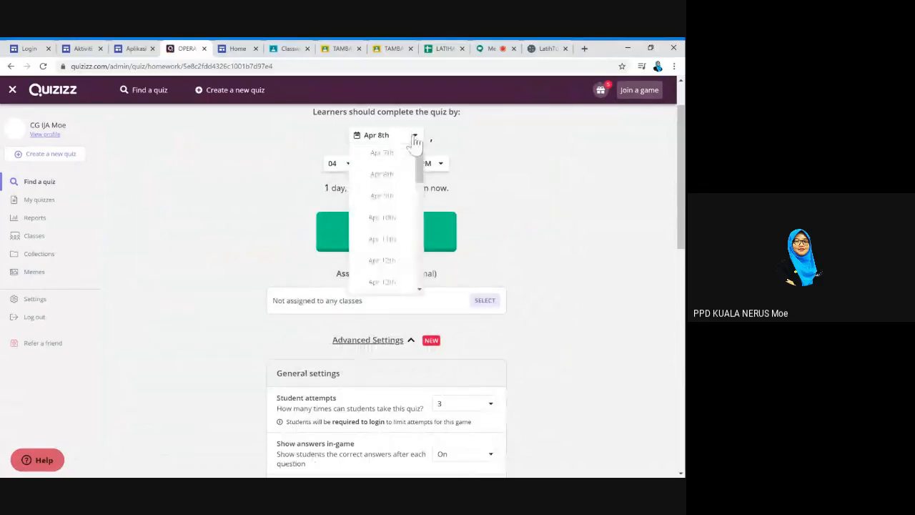
scroll(398, 262, "down", 3)
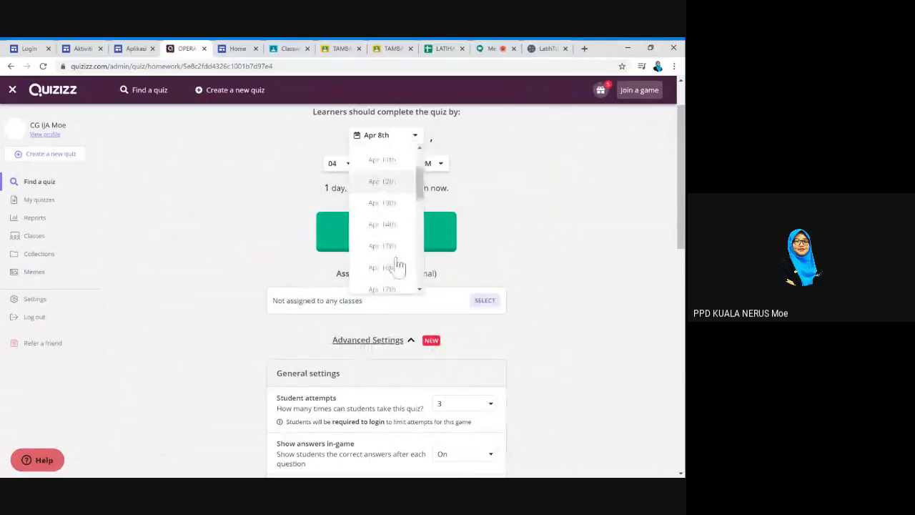
left_click(396, 217)
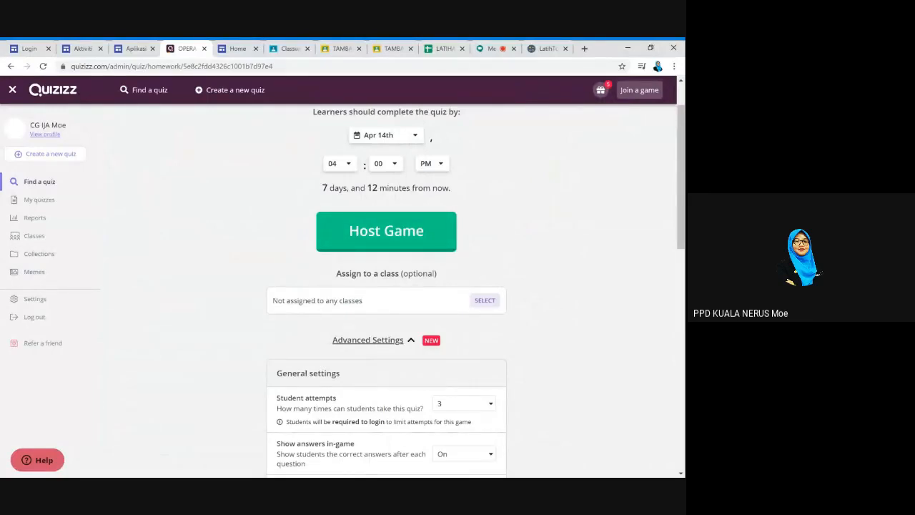
left_click(491, 303)
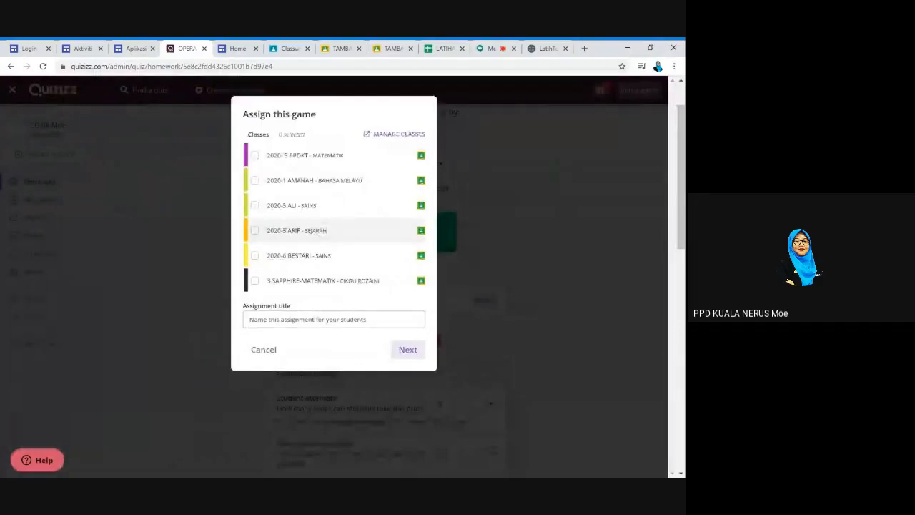
Import the USTP PPDKT PPDKN class from Google Classroom and return to the quiz settings
scroll(557, 286, "down", 2)
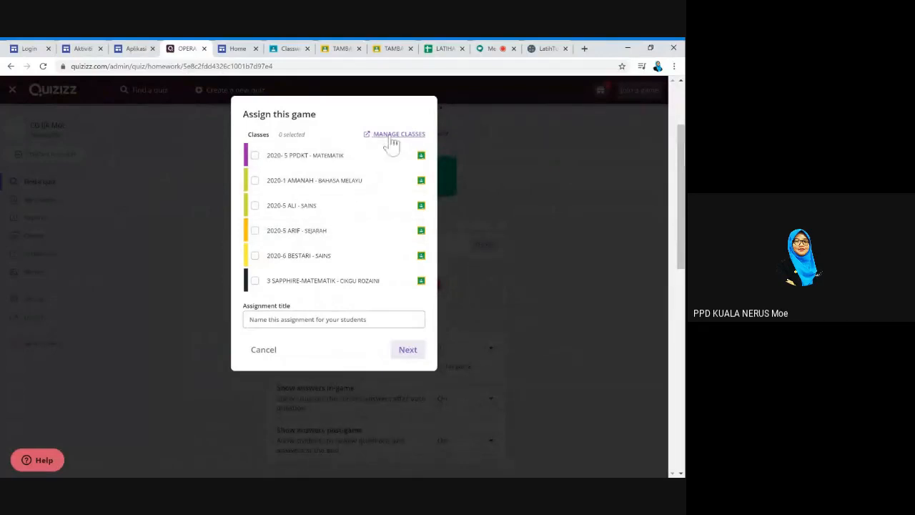
left_click(393, 136)
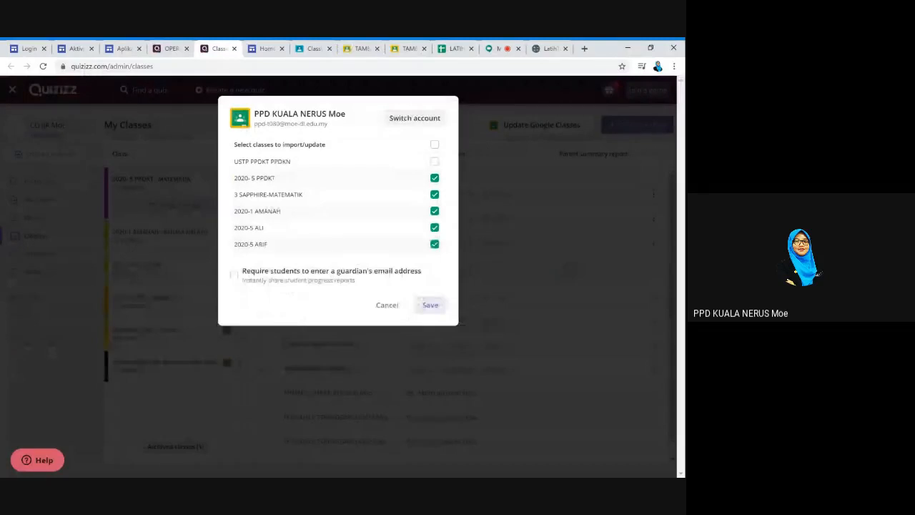
left_click(436, 163)
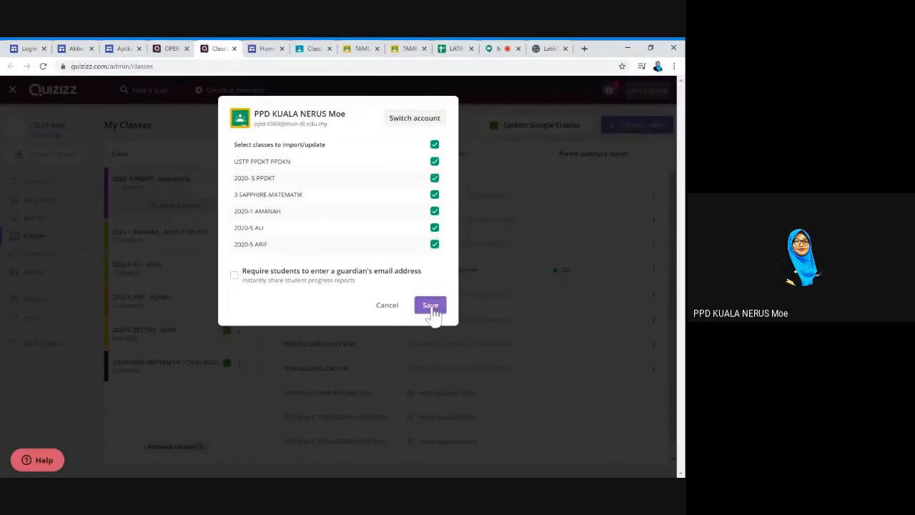
left_click(431, 306)
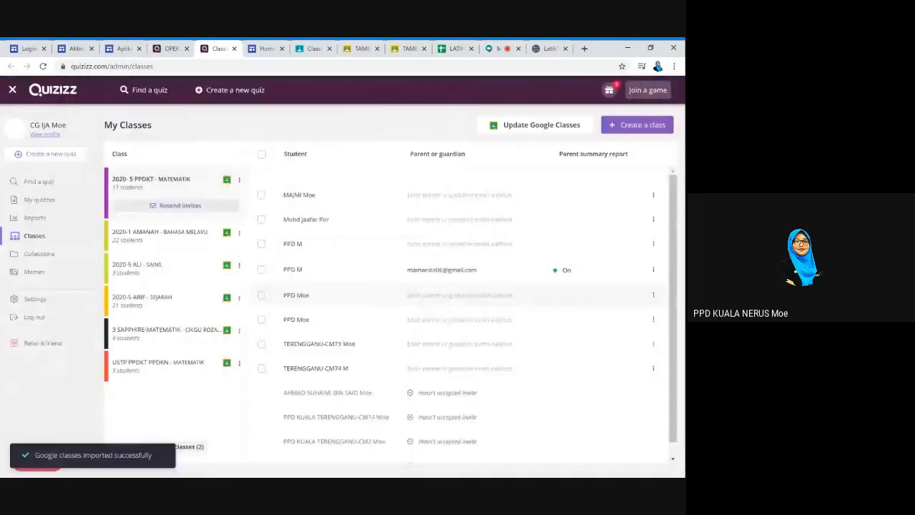
left_click(168, 50)
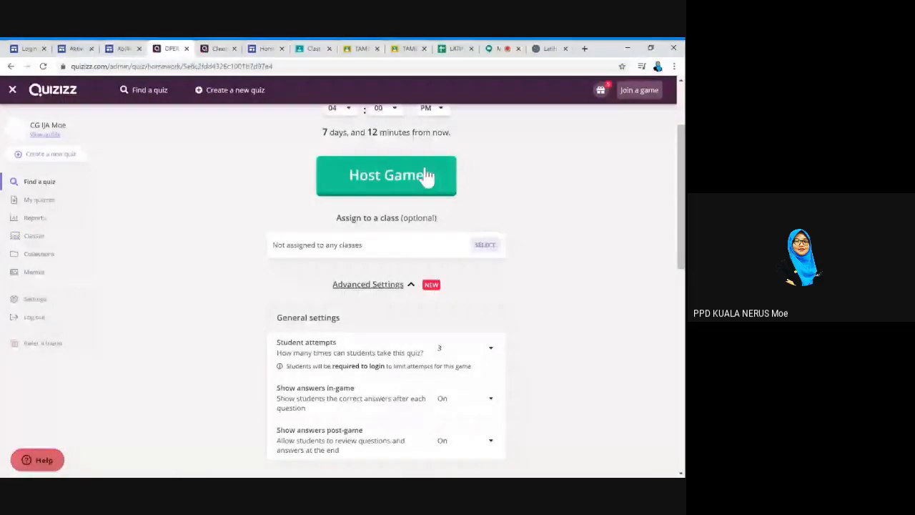
Choose USTP PPDKT PPDKN as the class and title the assignment 'OPERASI TAMBAH'
left_click(492, 250)
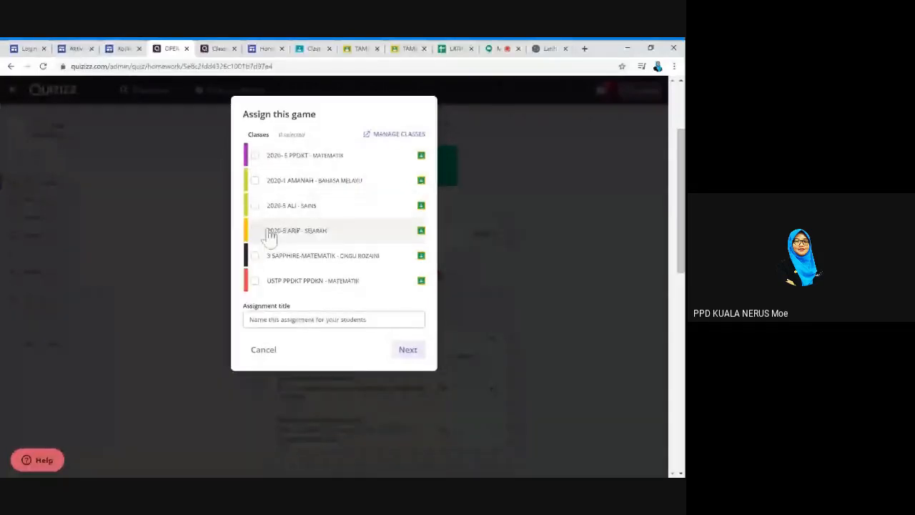
left_click(256, 282)
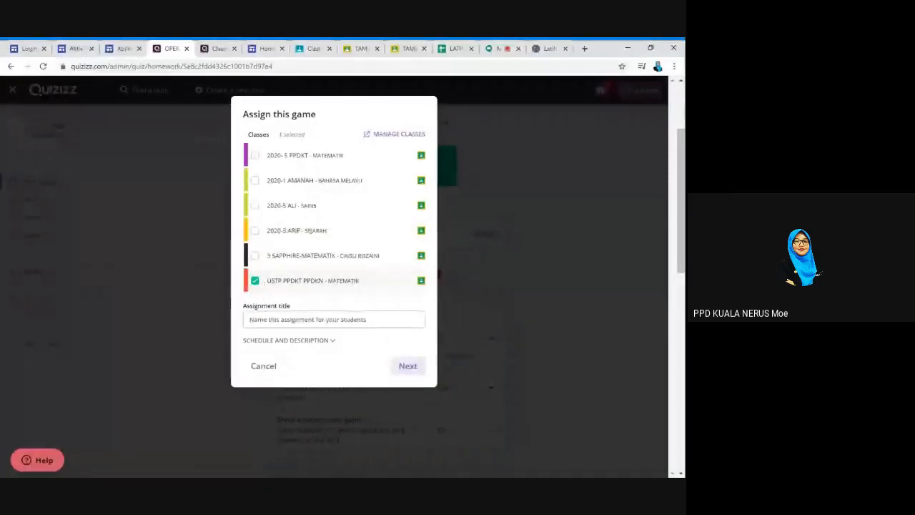
type("TA")
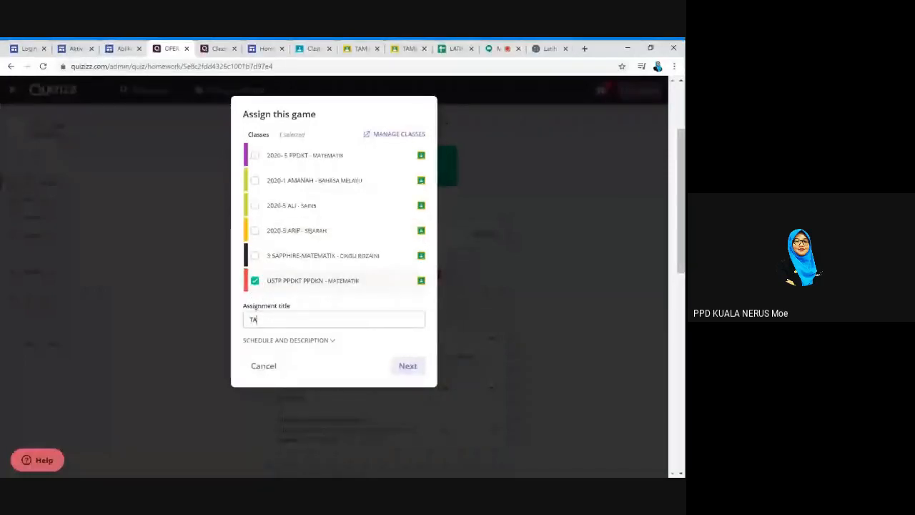
key("BackSpace")
key("BackSpace")
type("OPERASI TAMB")
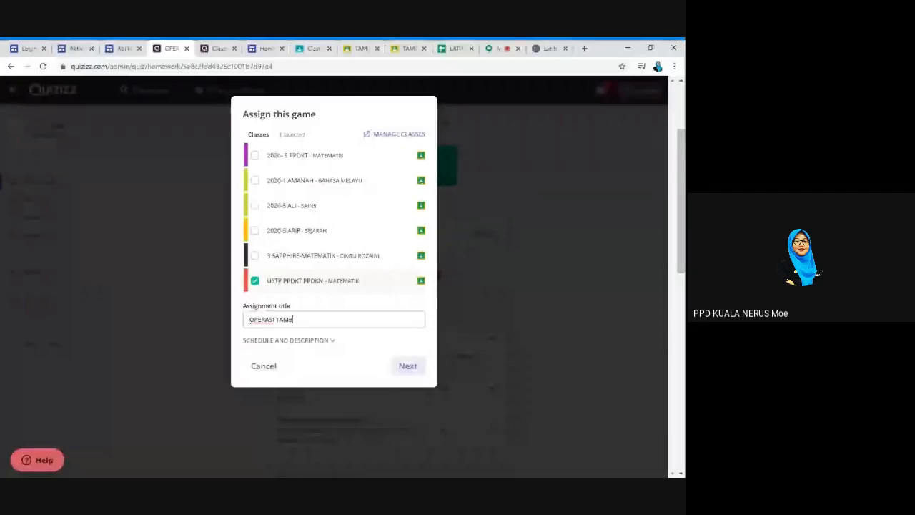
type("AH")
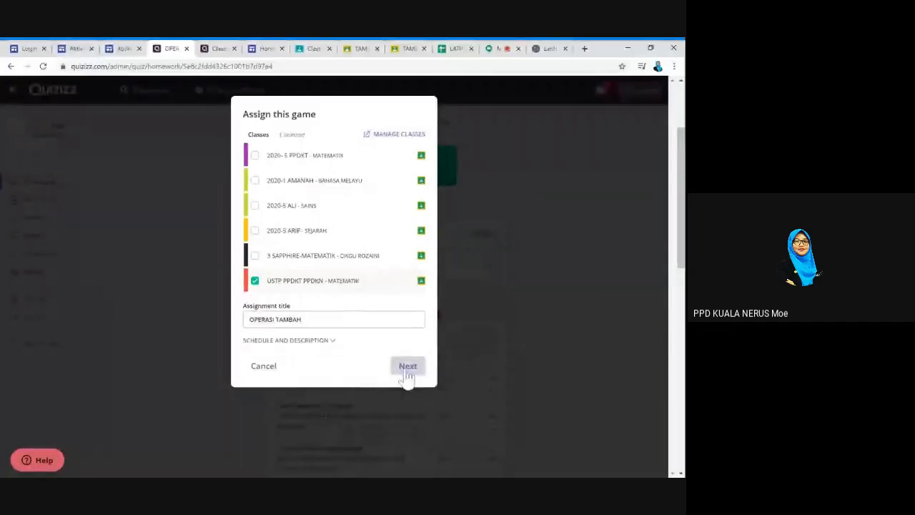
left_click(407, 369)
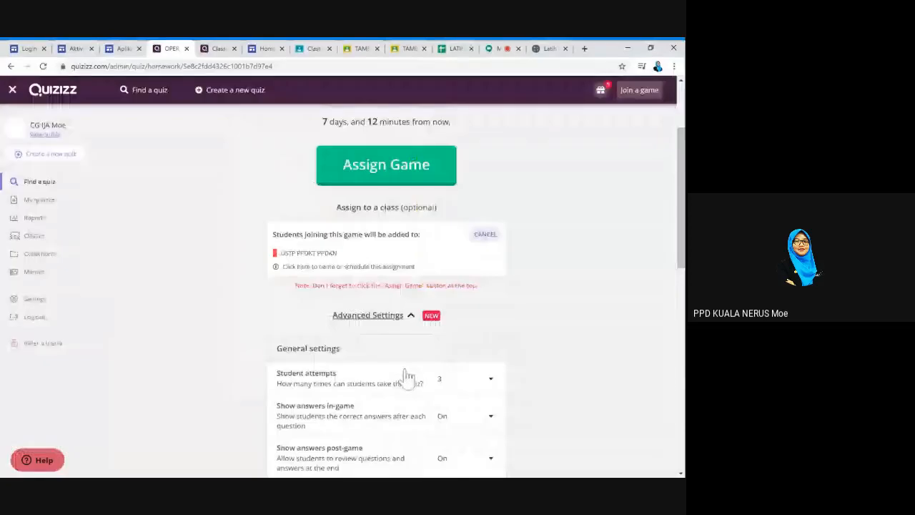
Review the advanced settings and assign the game, due April 14 at 4:00 PM
scroll(572, 365, "down", 2)
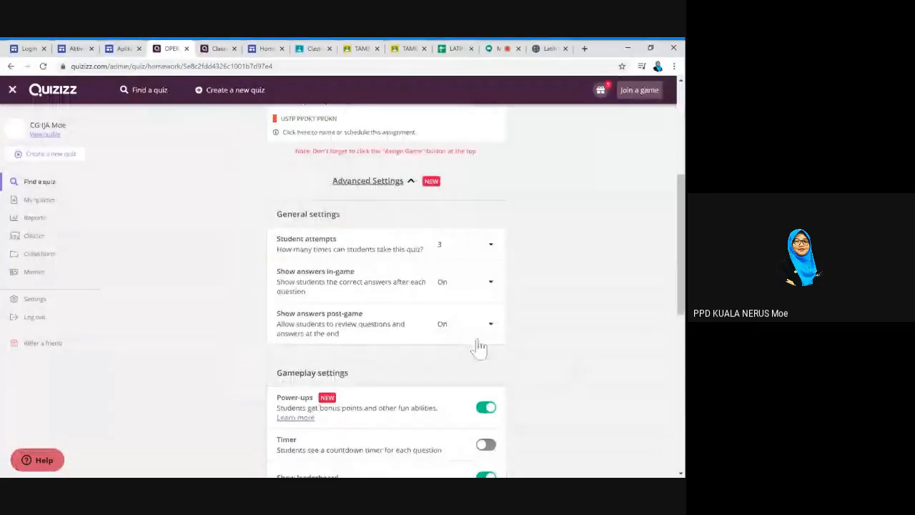
scroll(478, 351, "down", 4)
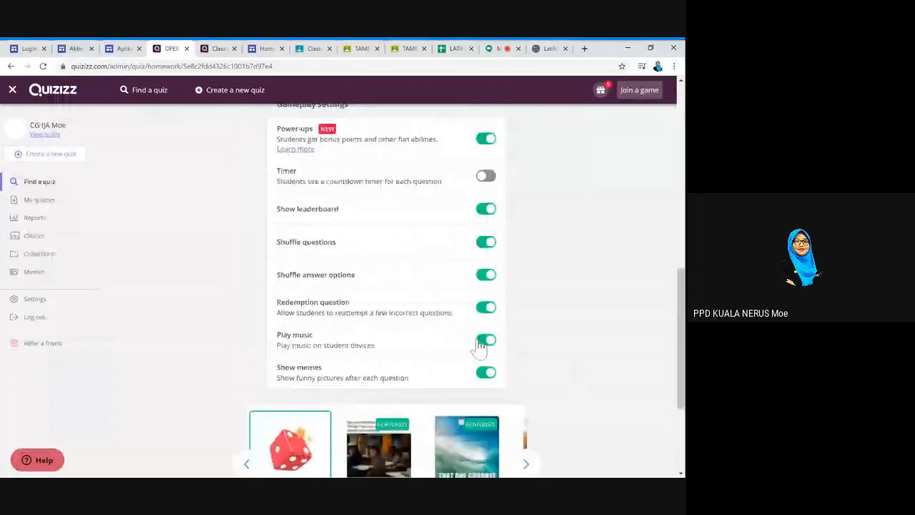
scroll(429, 315, "up", 8)
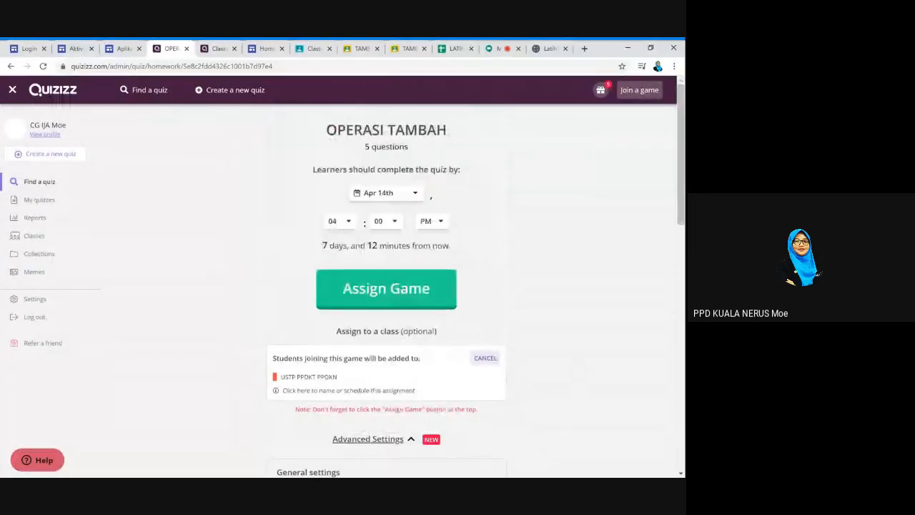
left_click(406, 297)
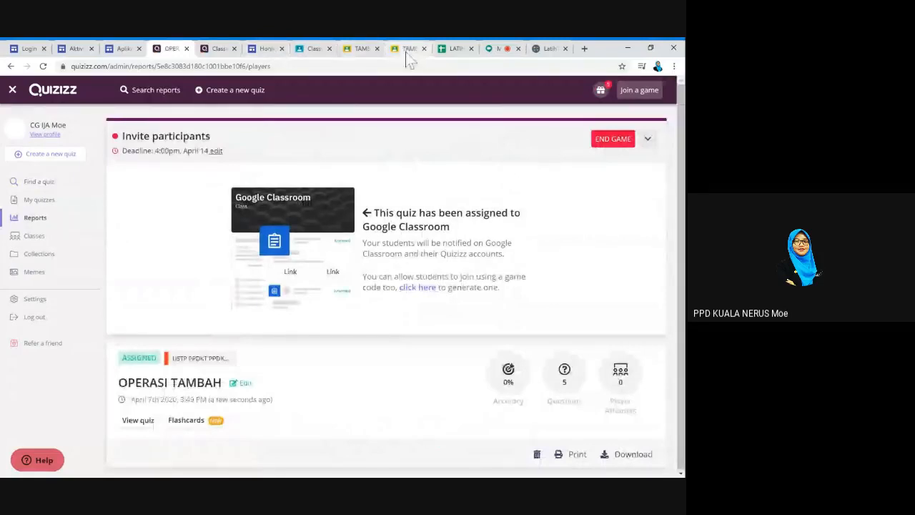
left_click(405, 48)
Reload the Classwork page, expand the OPERASI TAMBAH assignment and open its Quizizz web link
left_click(313, 48)
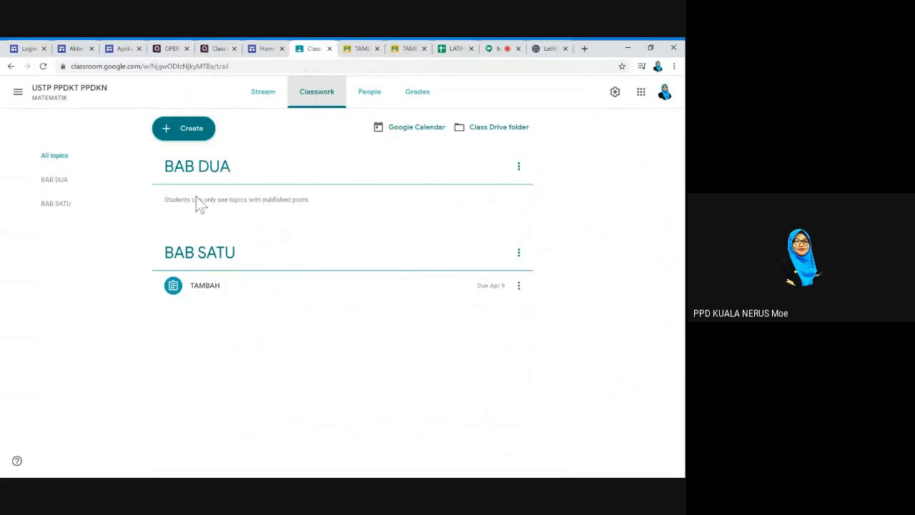
left_click(215, 66)
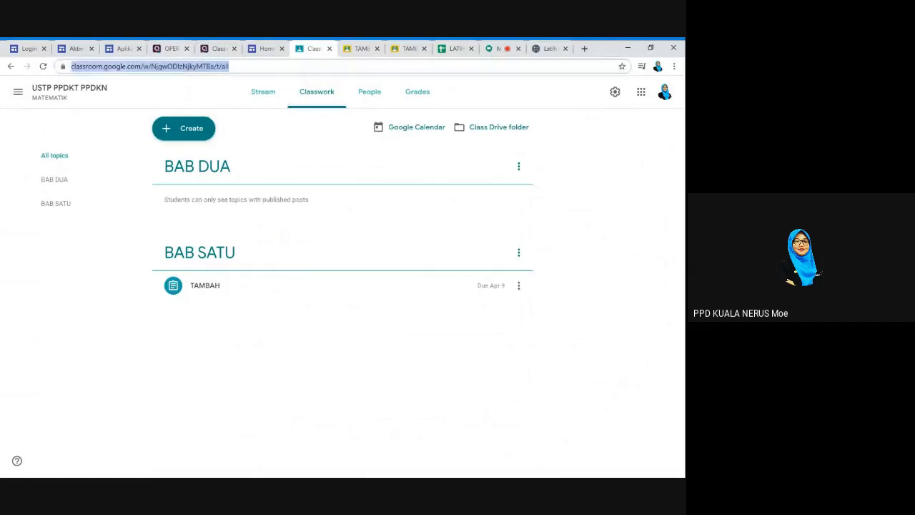
key("Return")
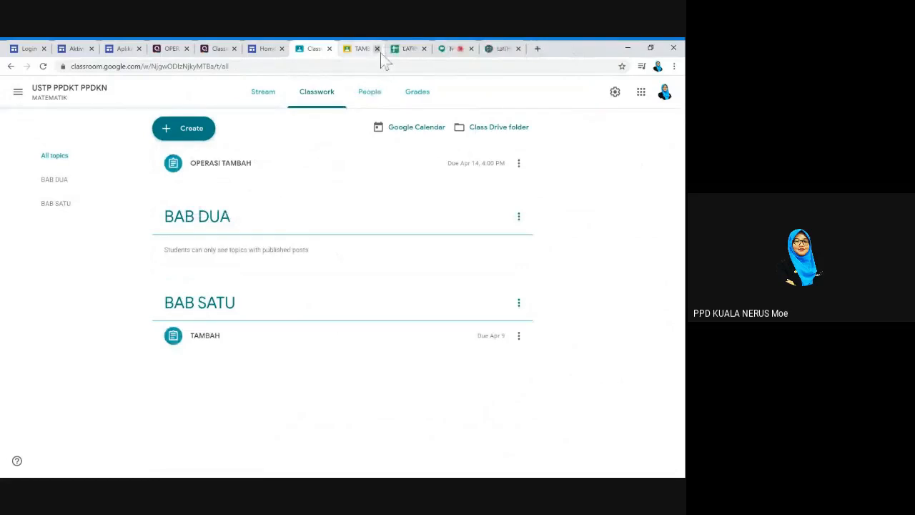
left_click(245, 179)
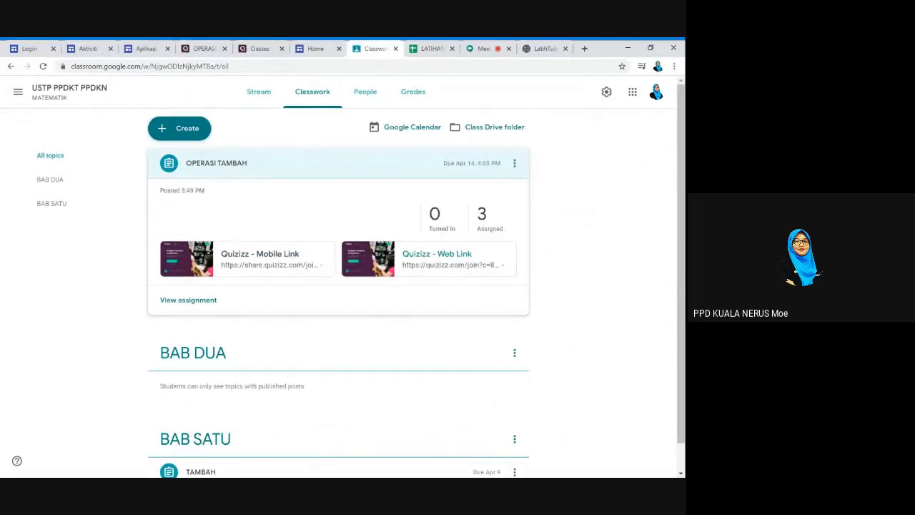
left_click(460, 268)
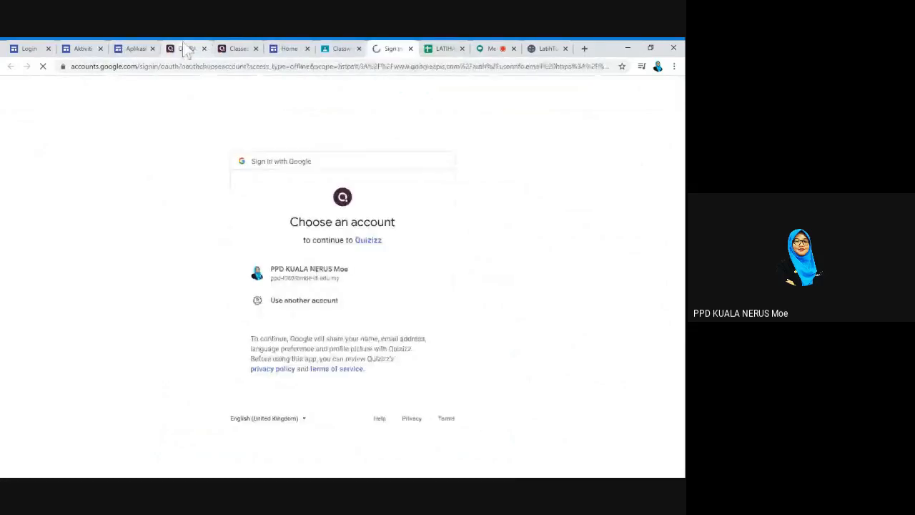
Continue with the Google account and scroll down the Quizizz permissions consent page
left_click(313, 285)
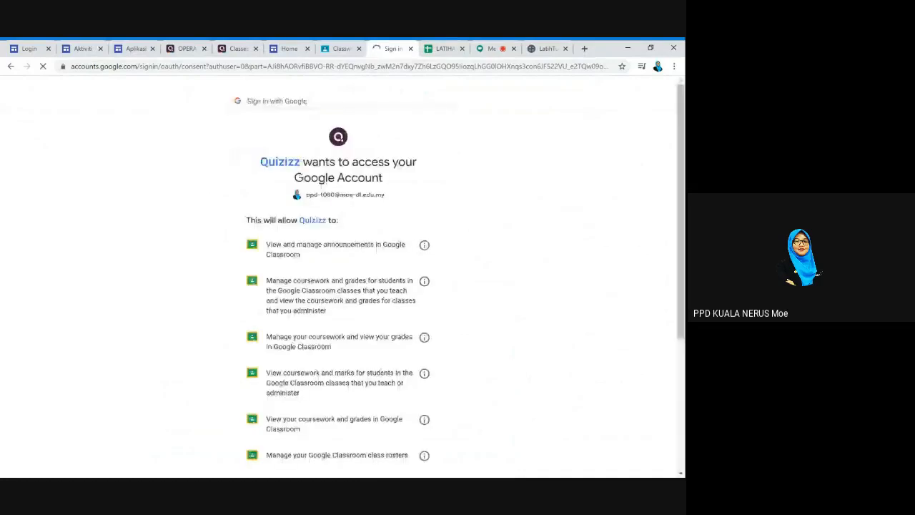
scroll(409, 310, "down", 3)
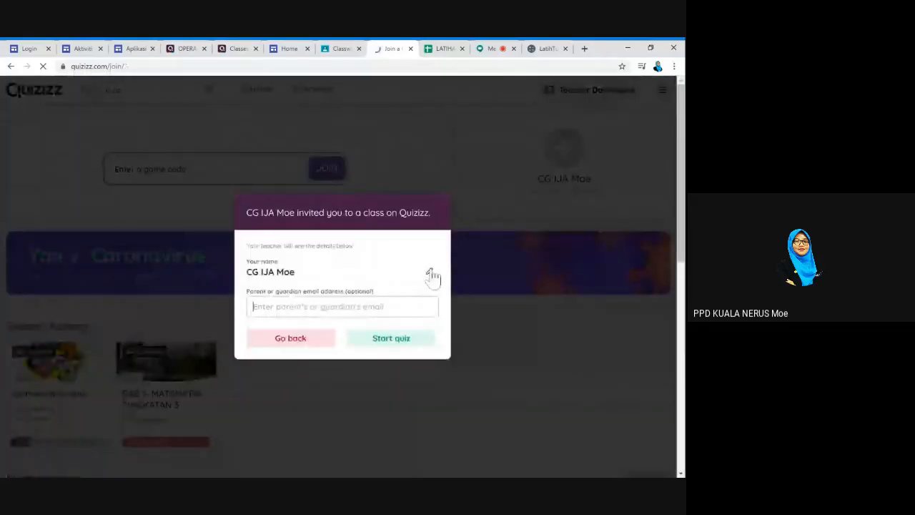
Join the assigned OPERASI TAMBAH game as a student and begin at question 1 of 5
left_click(373, 345)
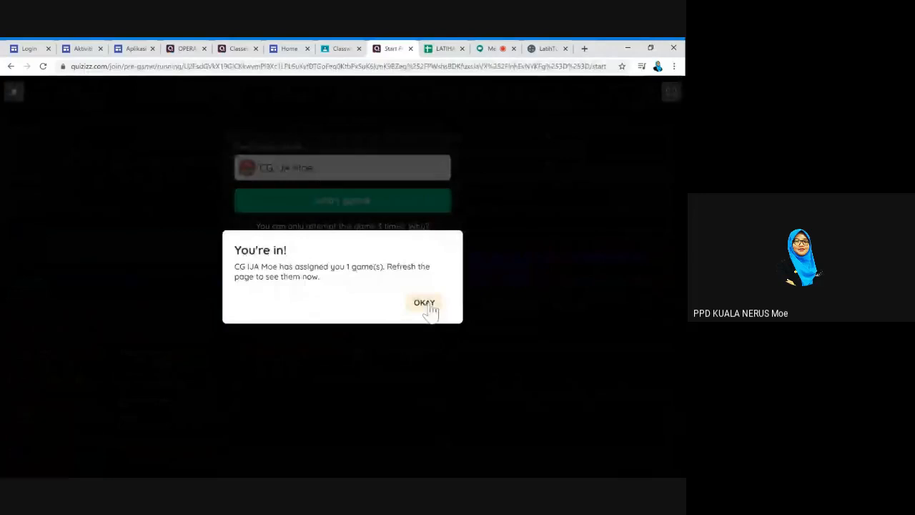
left_click(424, 303)
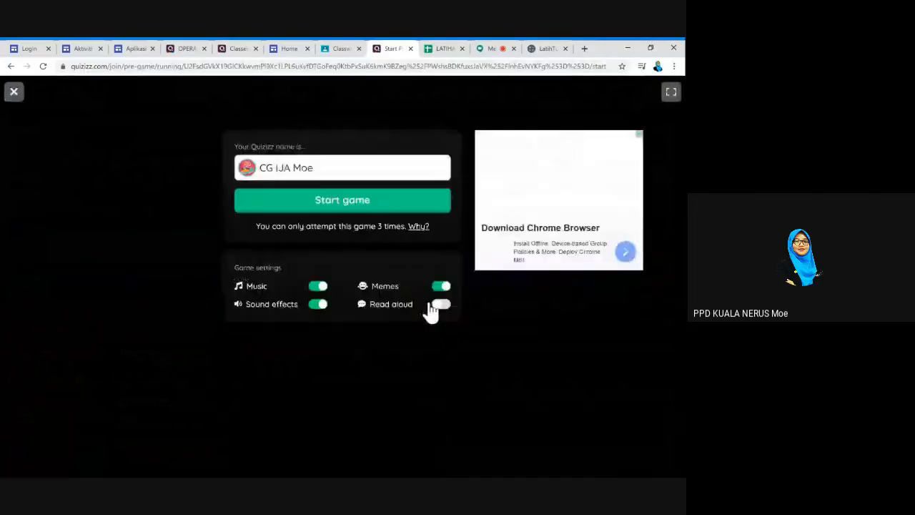
left_click(380, 204)
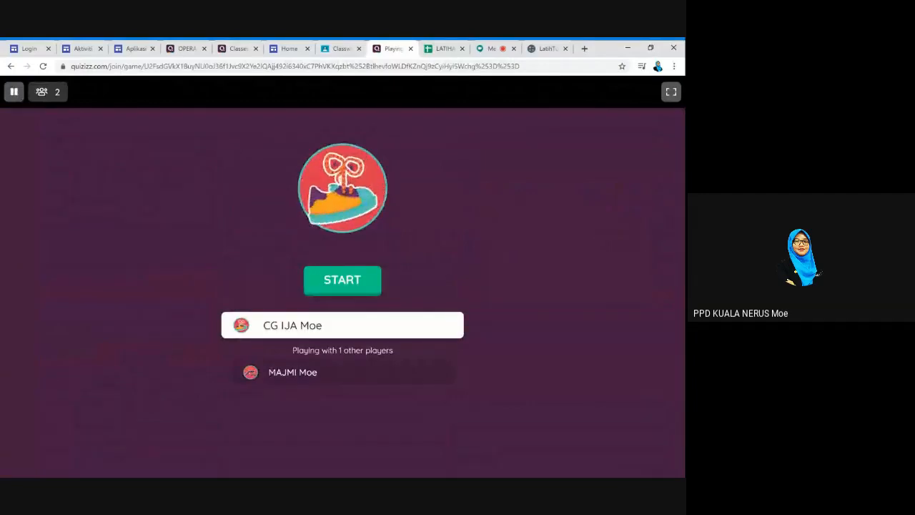
left_click(354, 286)
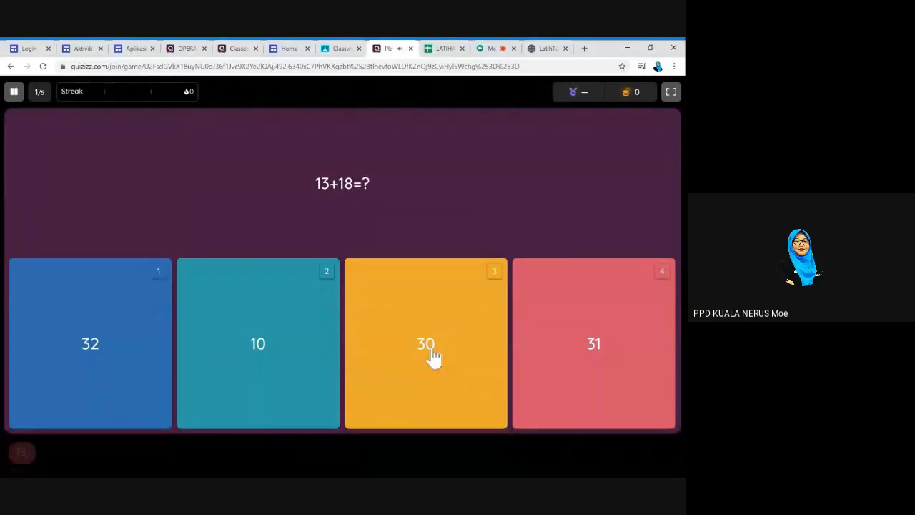
Answer 13+18 with 31, the sum of 1 to 9 with 45, and 7+15 with 22
left_click(619, 346)
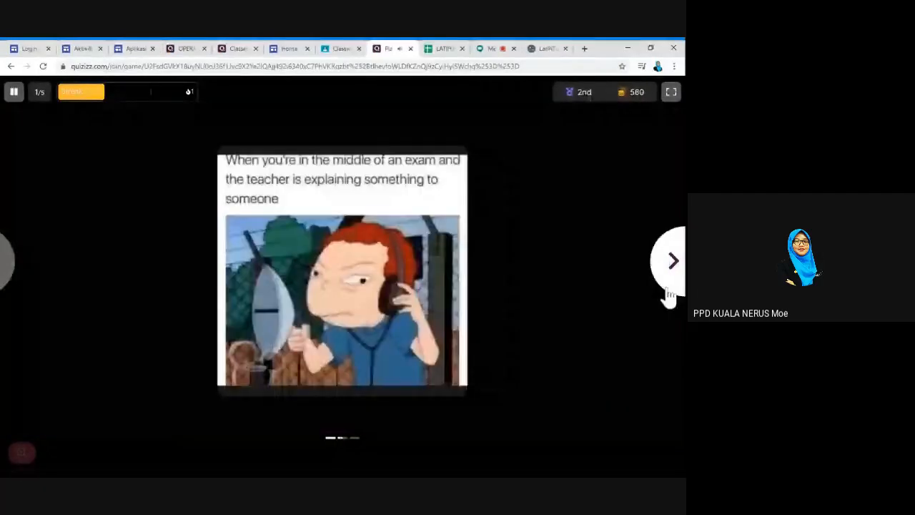
left_click(667, 290)
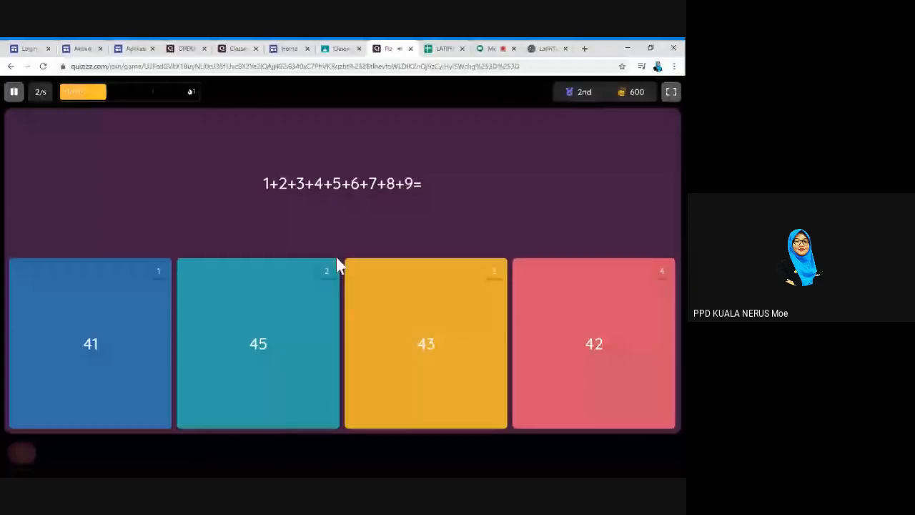
left_click(257, 335)
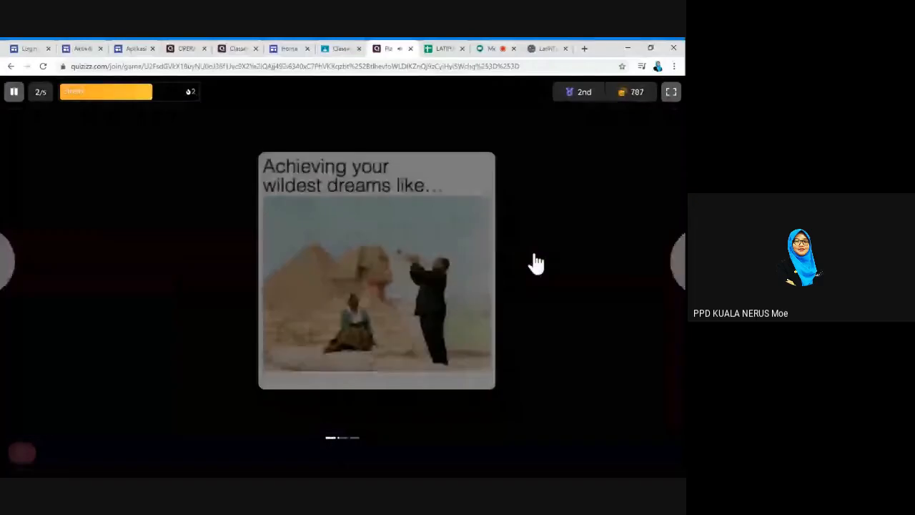
left_click(672, 264)
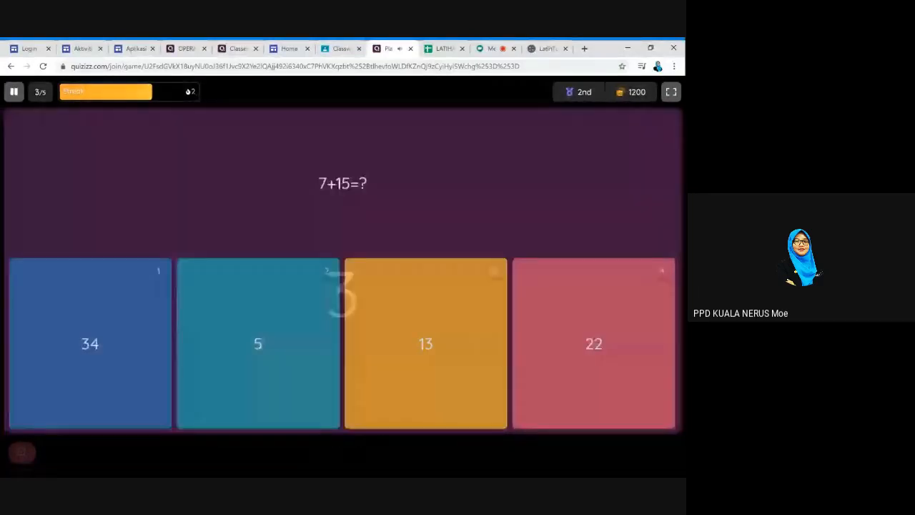
left_click(592, 333)
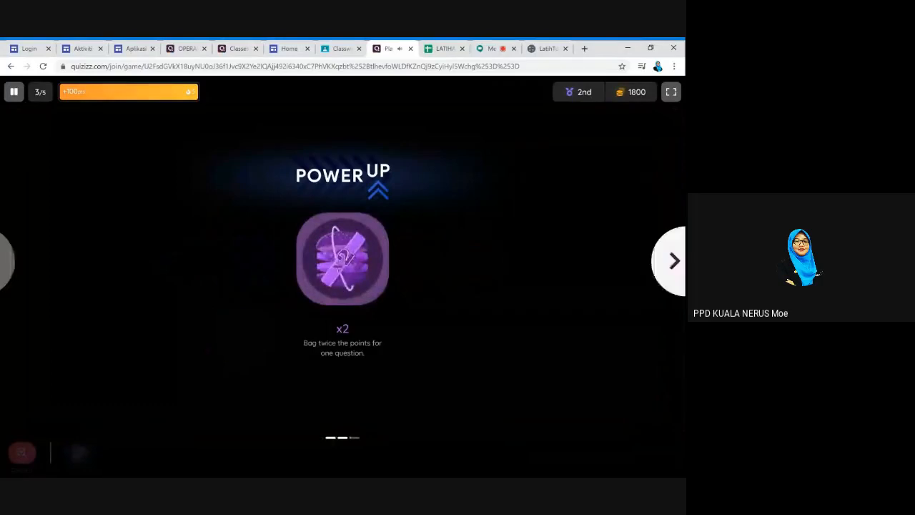
left_click(671, 285)
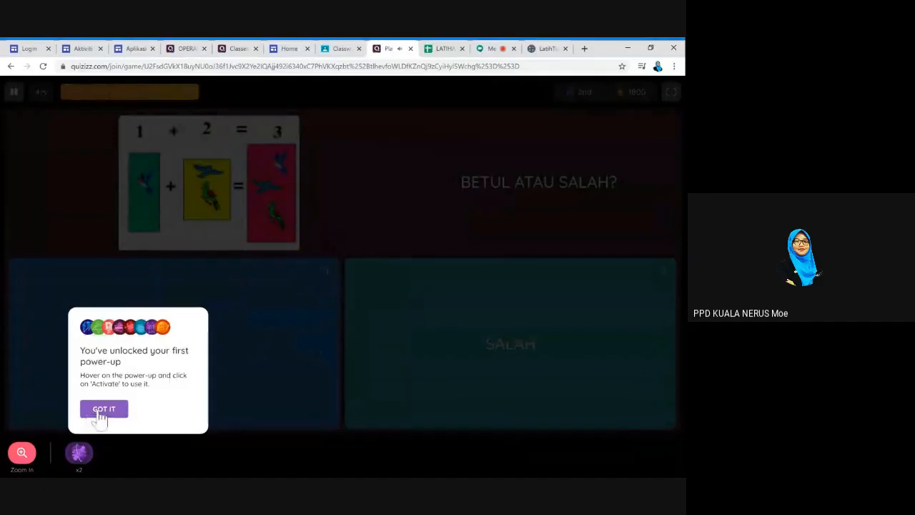
Dismiss the power-up notice, answer BETUL and 18 for 2+16, then reach the Game Summary
left_click(100, 411)
left_click(226, 340)
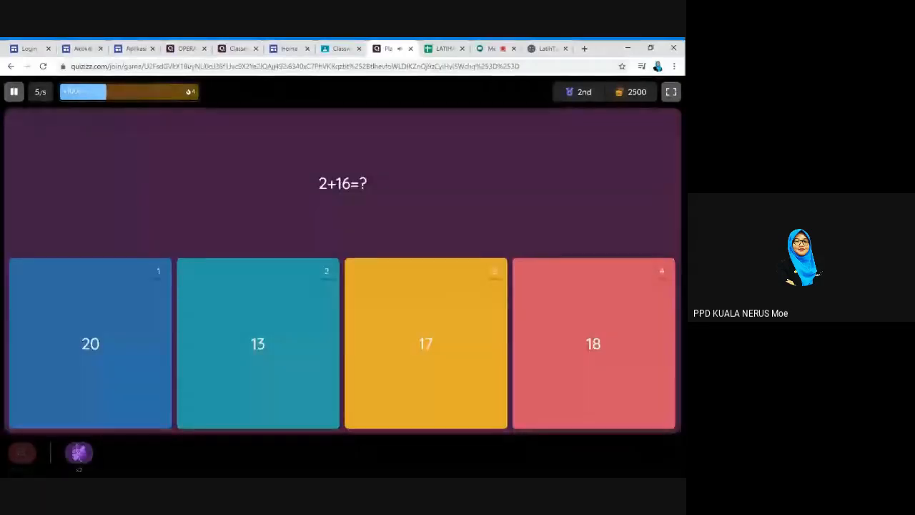
left_click(583, 374)
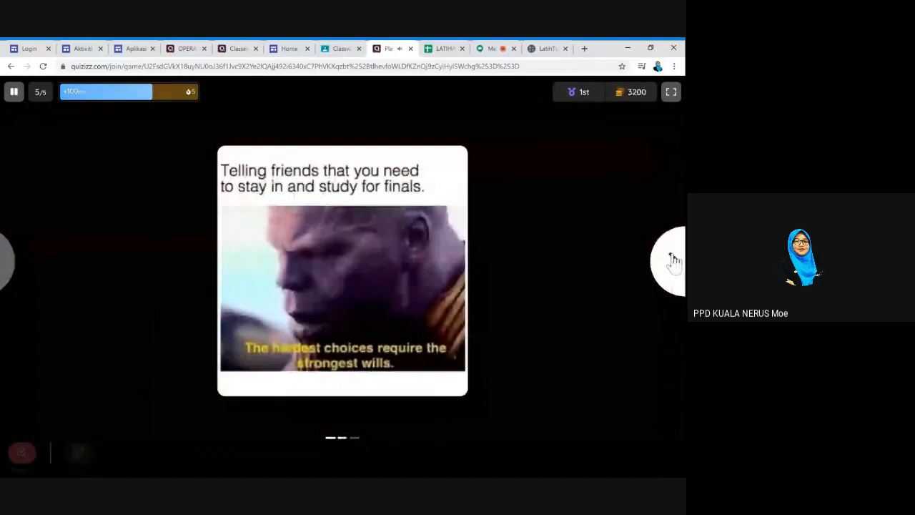
left_click(672, 263)
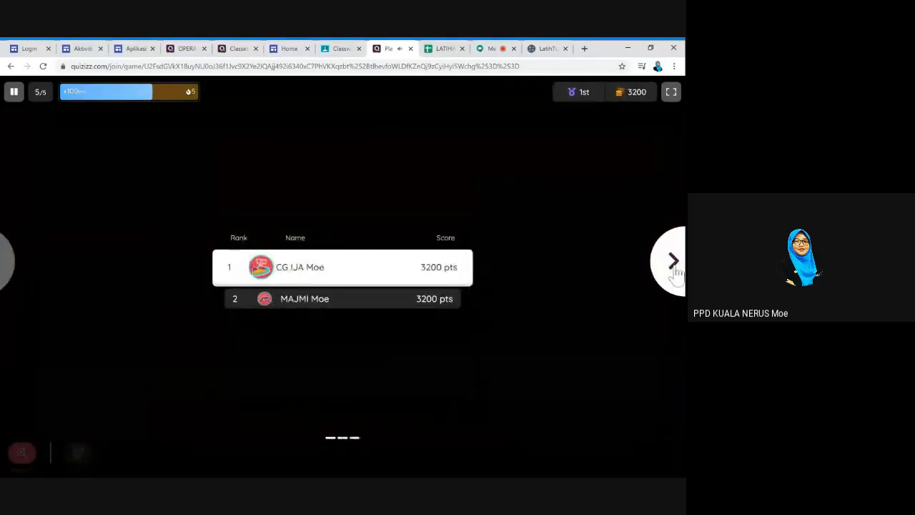
left_click(673, 263)
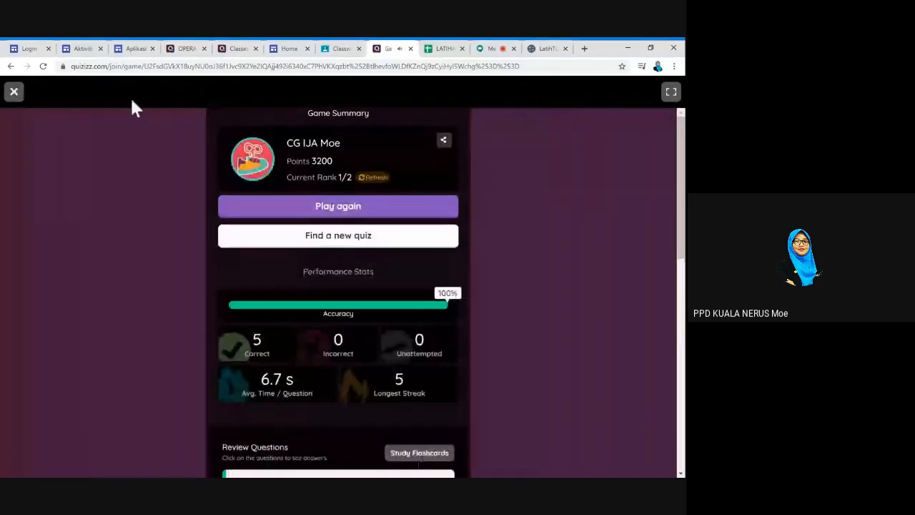
Exit the game summary, close the Quizizz page, and switch to the LATIHAN TAMBAH responses sheet
left_click(14, 95)
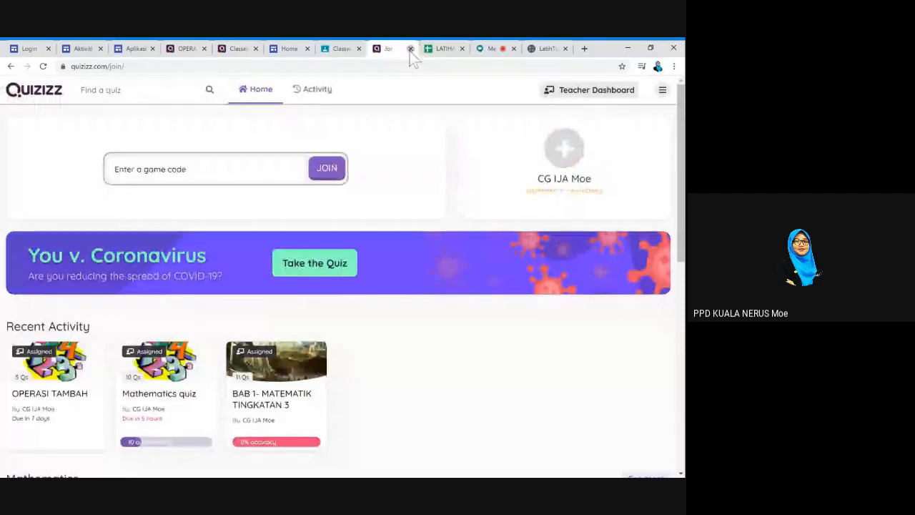
left_click(410, 49)
left_click(288, 50)
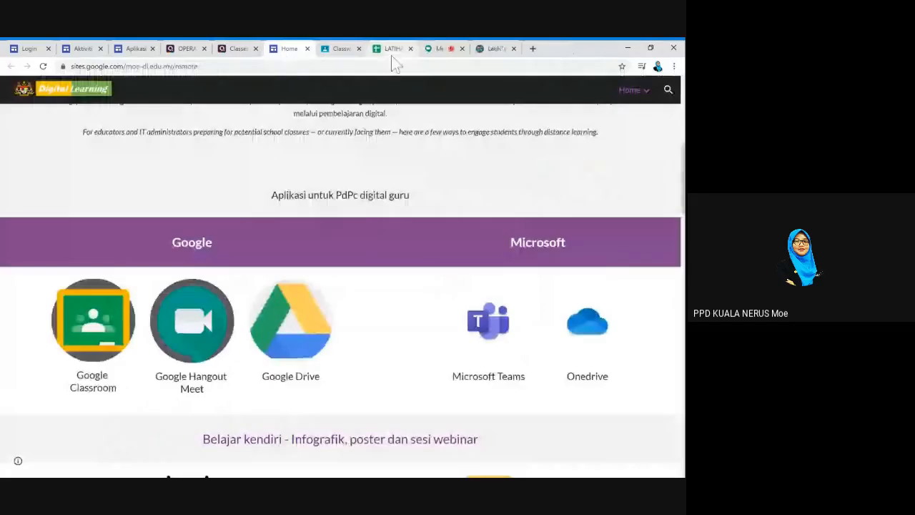
left_click(393, 50)
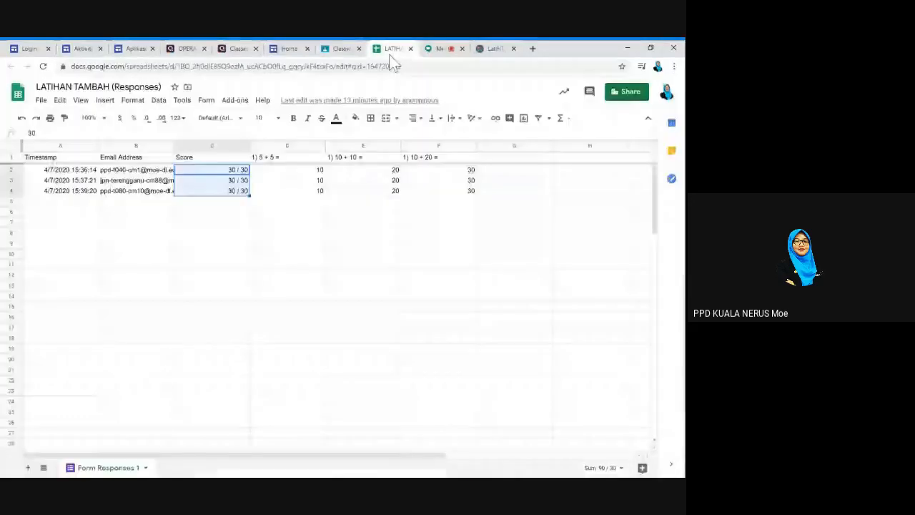
Close the LATIHAN TAMBAH responses sheet and view the class Grades page in Google Classroom
left_click(411, 49)
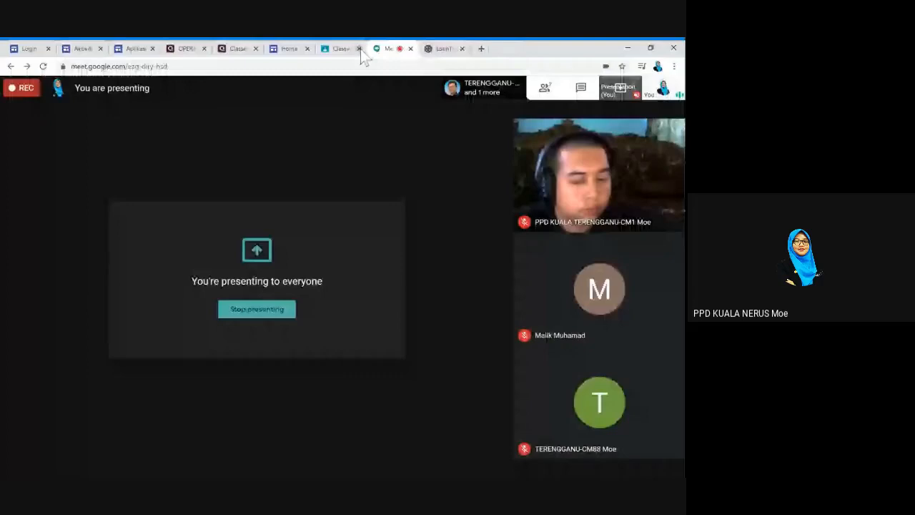
left_click(340, 50)
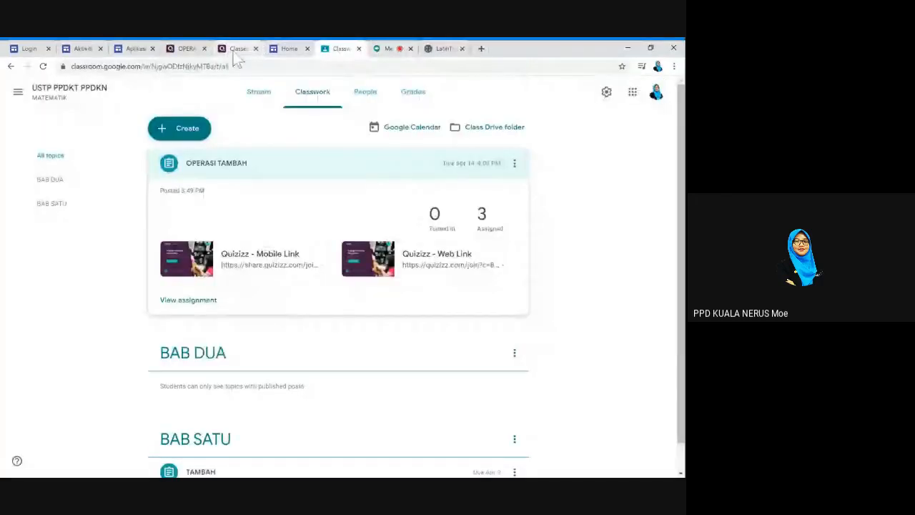
left_click(289, 50)
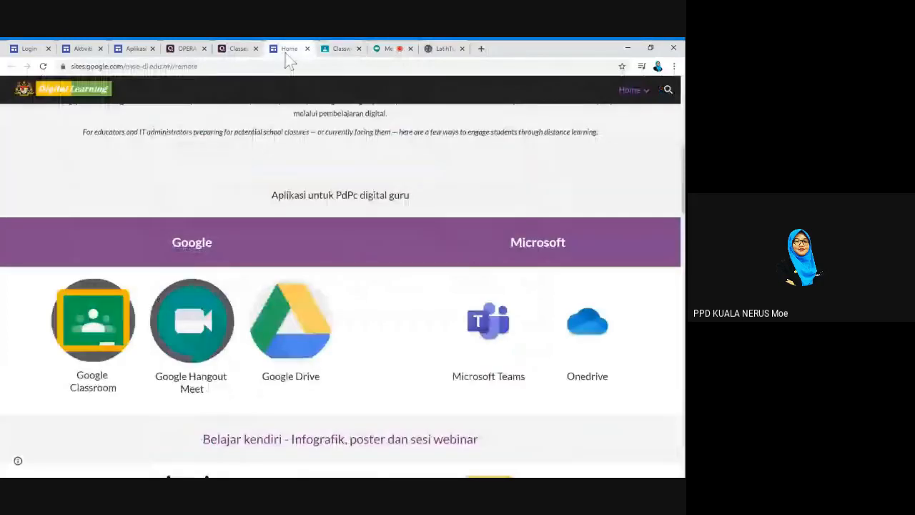
left_click(336, 48)
left_click(417, 92)
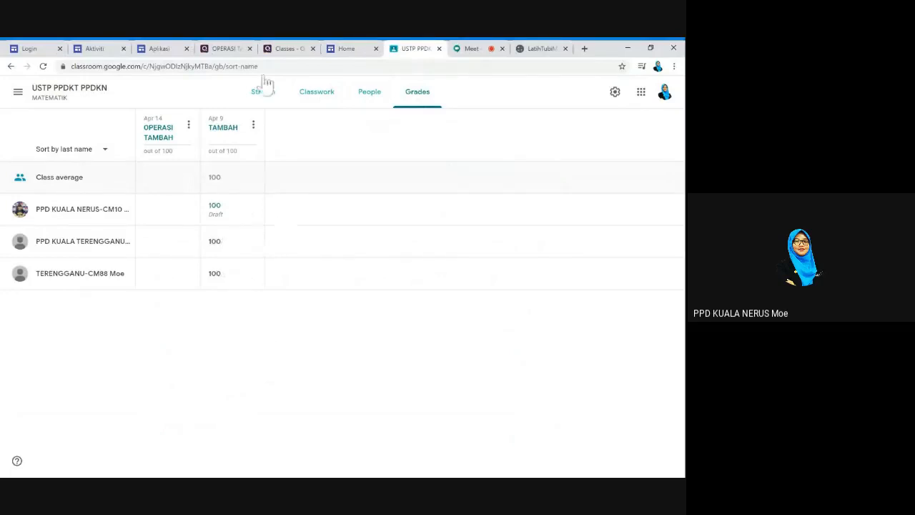
Go back to the Classroom class and view its Stream showing the OPERASI TAMBAH assignment
left_click(364, 57)
left_click(415, 49)
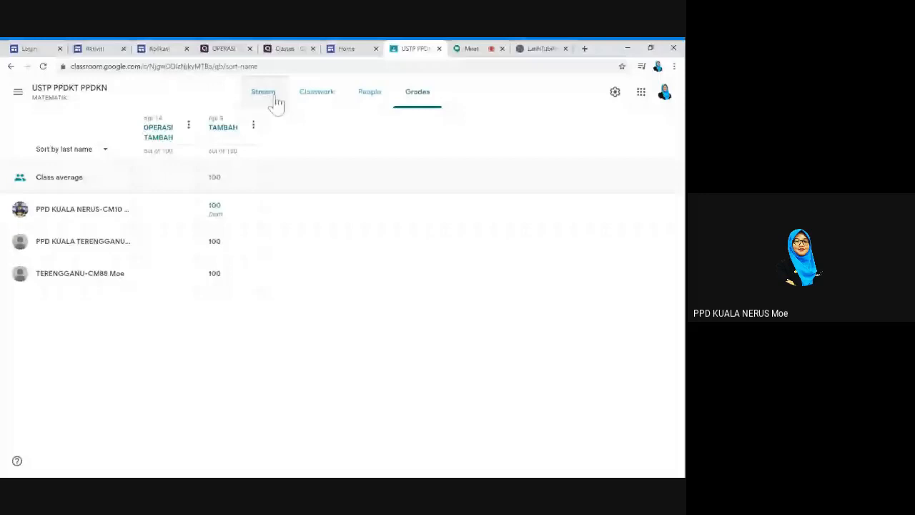
left_click(263, 93)
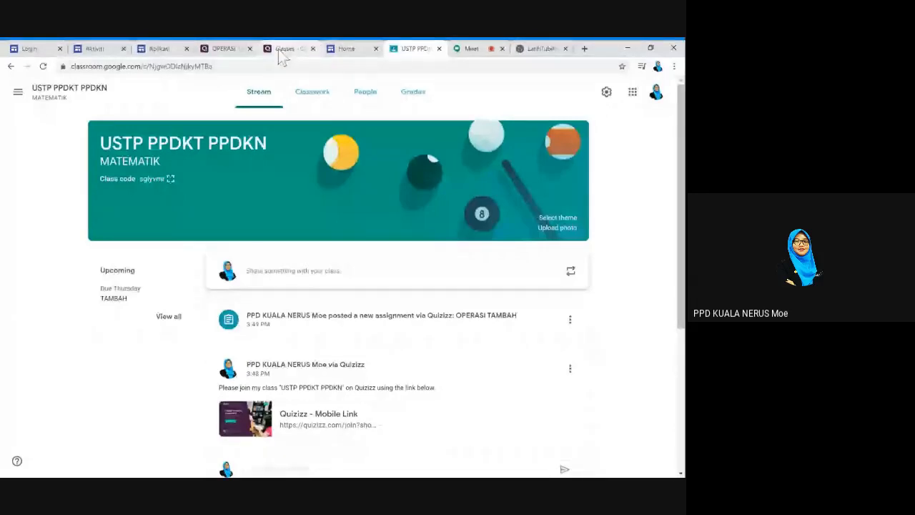
Close the OPERASI TAMBAH Quizizz report and Quizizz classes pages to return to Meet
left_click(245, 51)
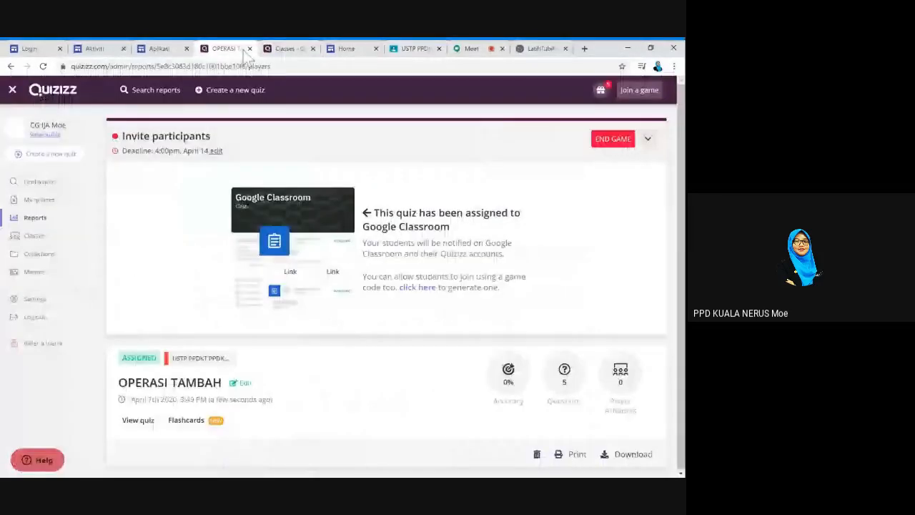
left_click(249, 49)
left_click(249, 50)
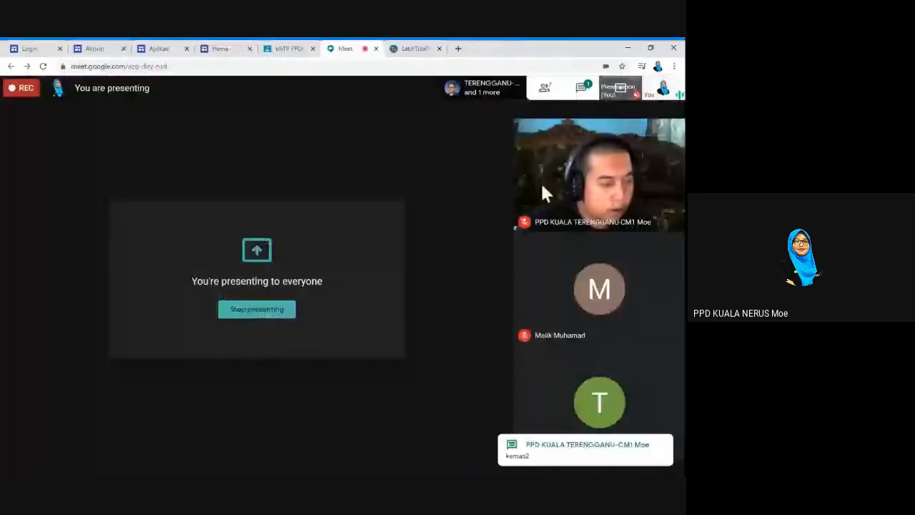